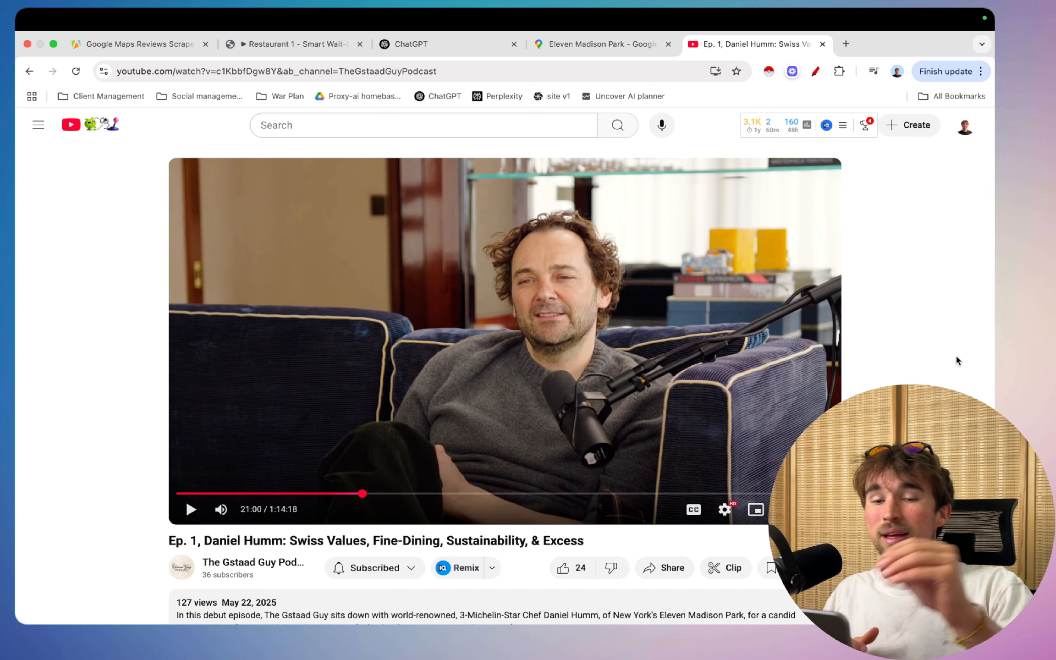
scroll(955, 357, down, 1)
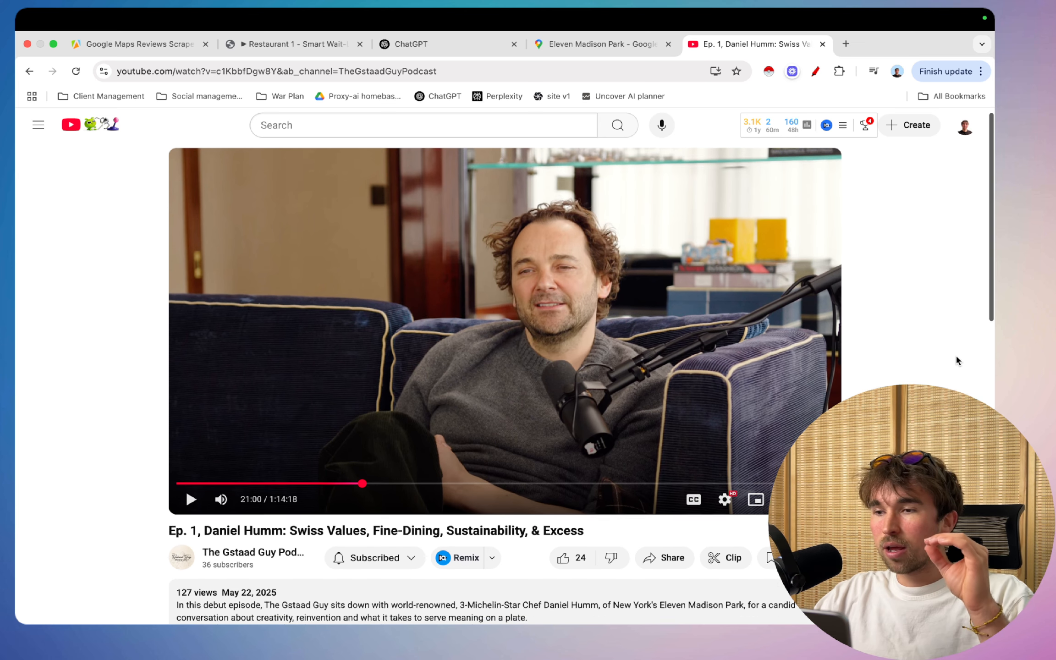
scroll(956, 356, up, 1)
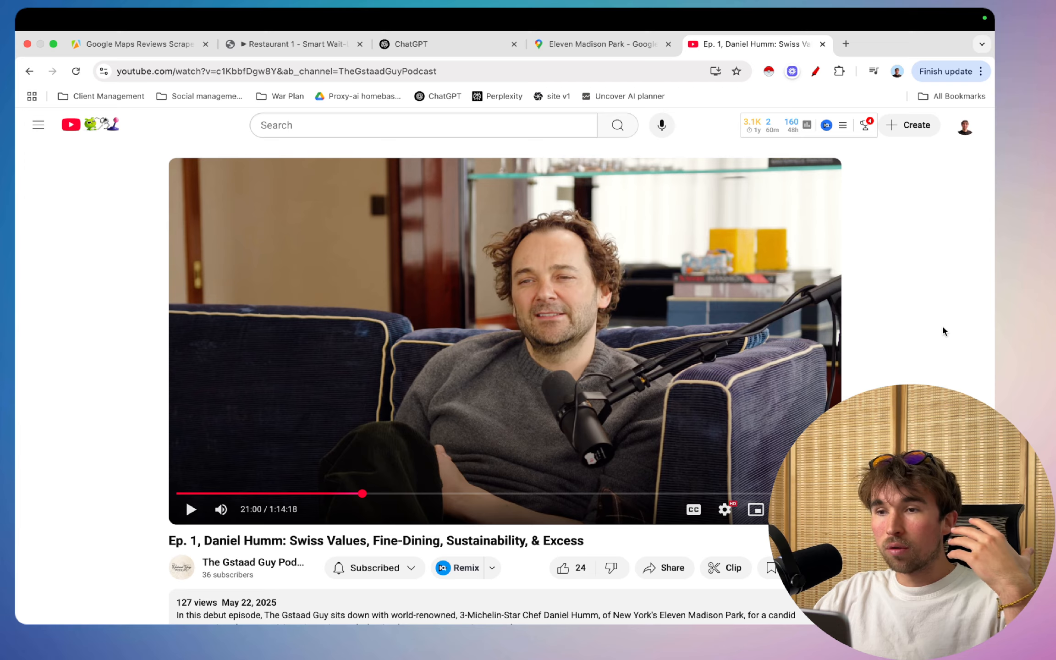
- Switch to Google Maps to look at Eleven Madison Park's reviews and location, and return to the YouTube podcast video
click(600, 44)
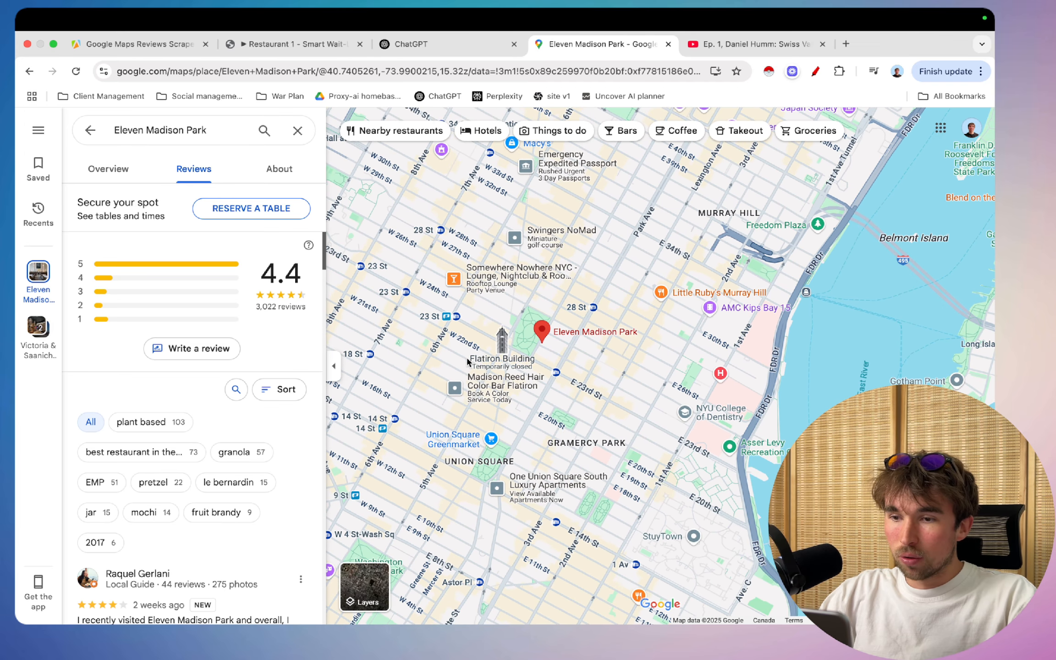
scroll(556, 334, up, 5)
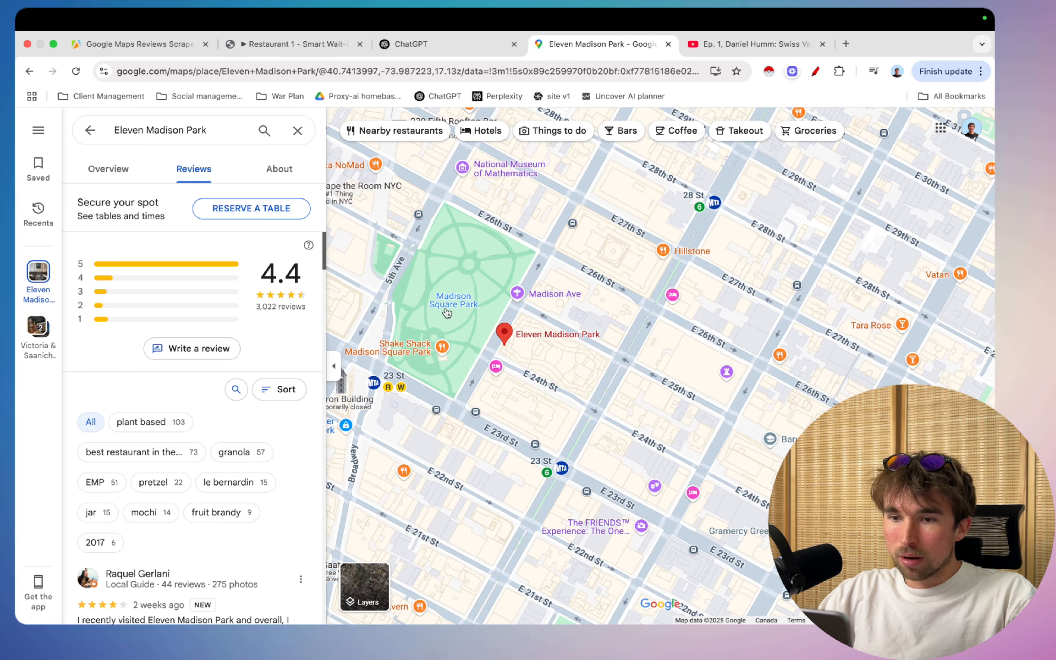
scroll(473, 325, down, 3)
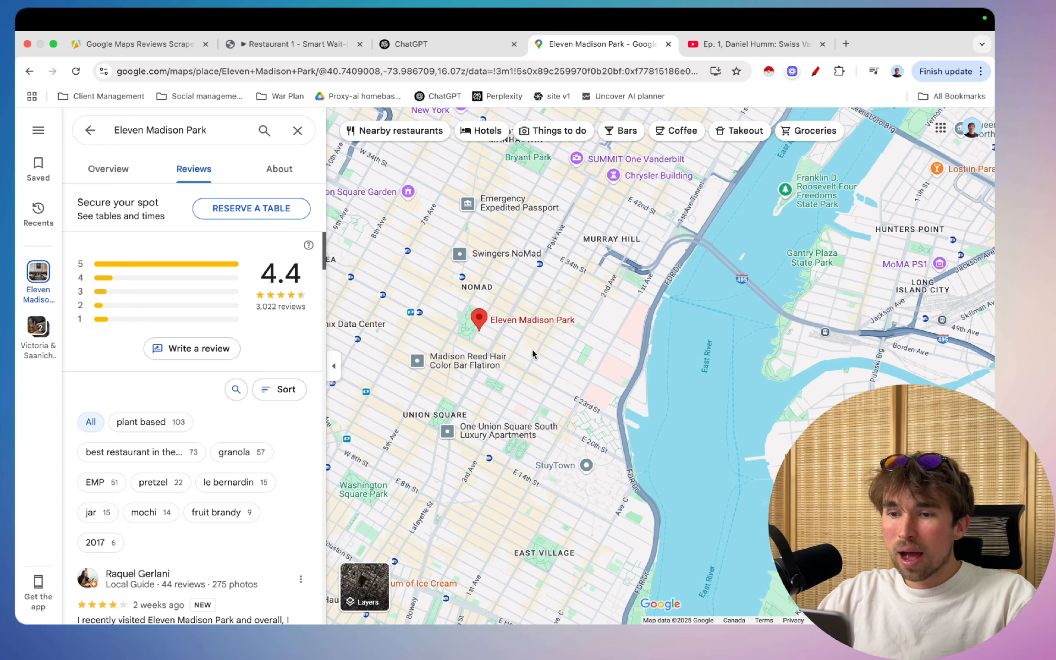
drag(532, 353, 644, 383)
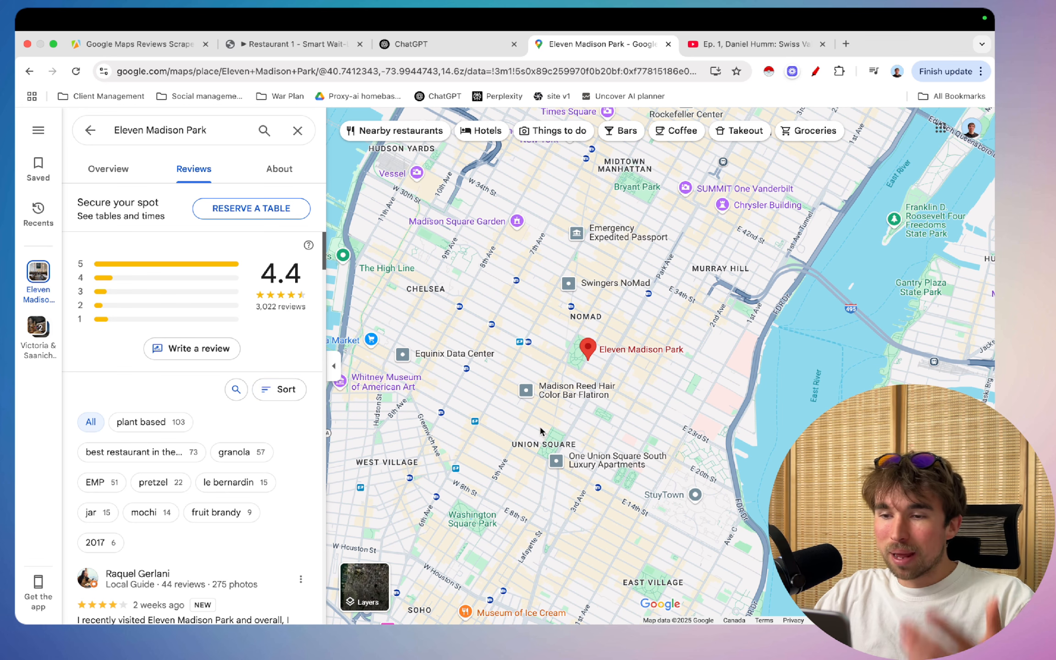
click(722, 45)
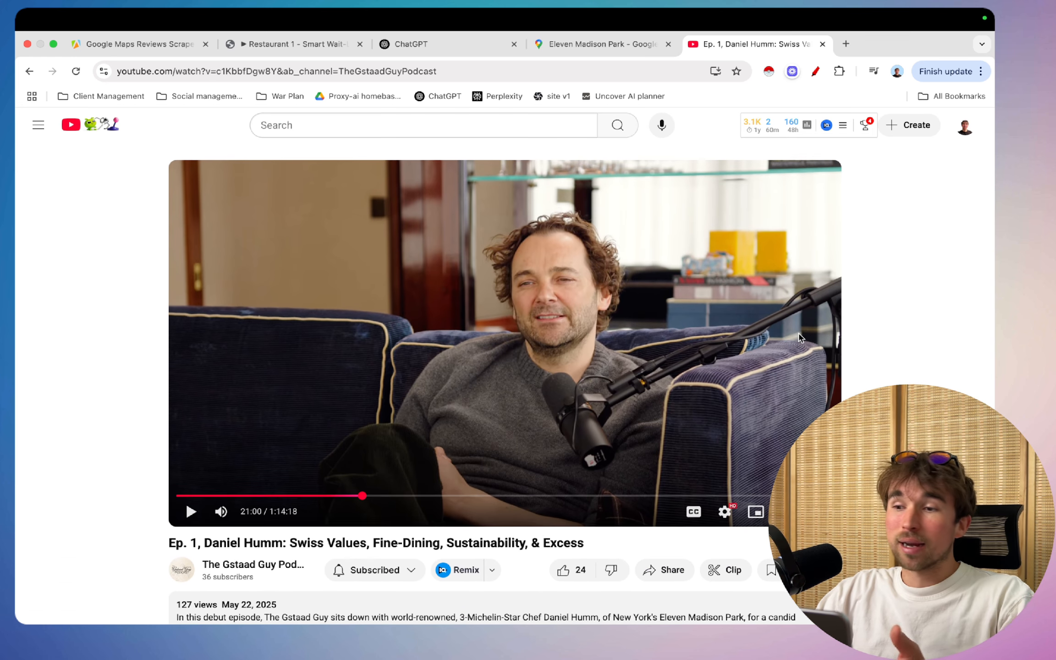
scroll(799, 334, down, 1)
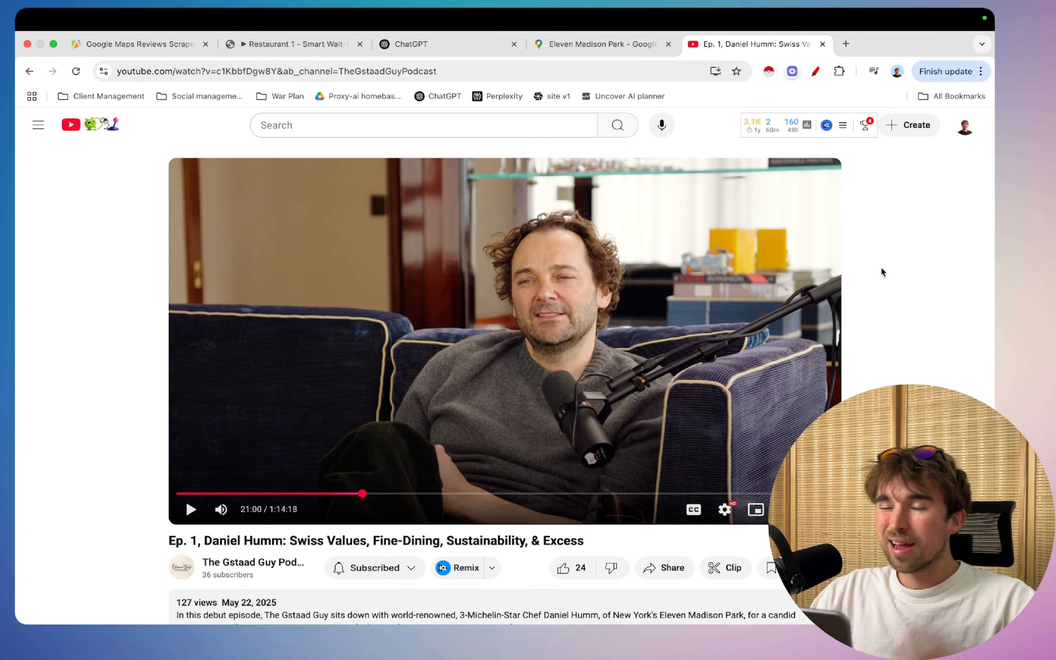
- Switch to the n8n workflow "Restaurant 1 - Google Reviews" and examine its trigger and two HTTP Request nodes
key(super+2)
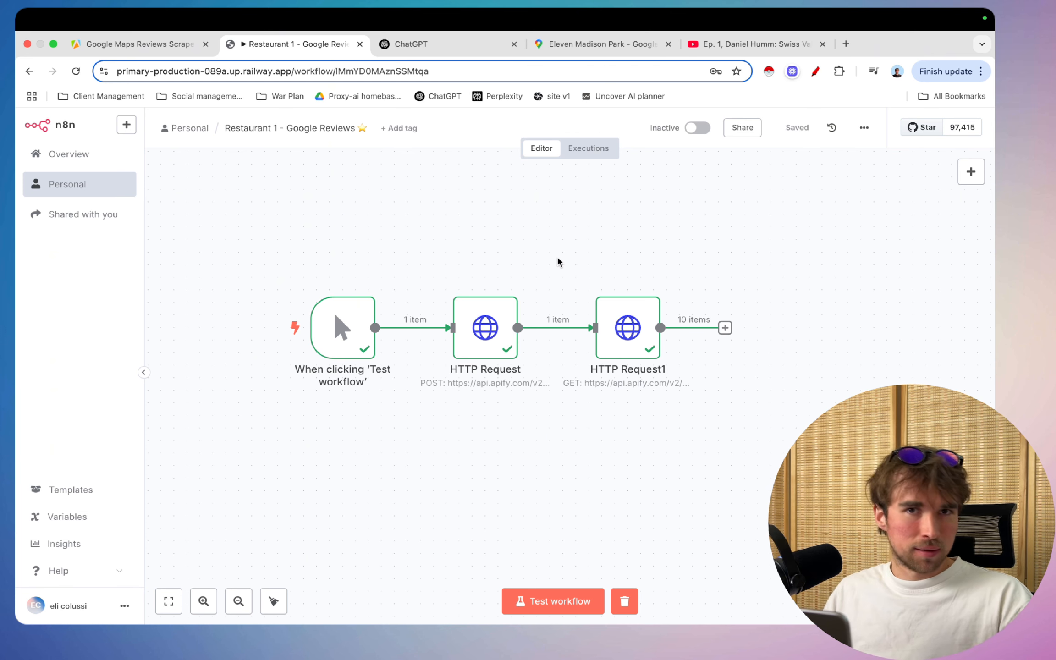
scroll(558, 262, down, 1)
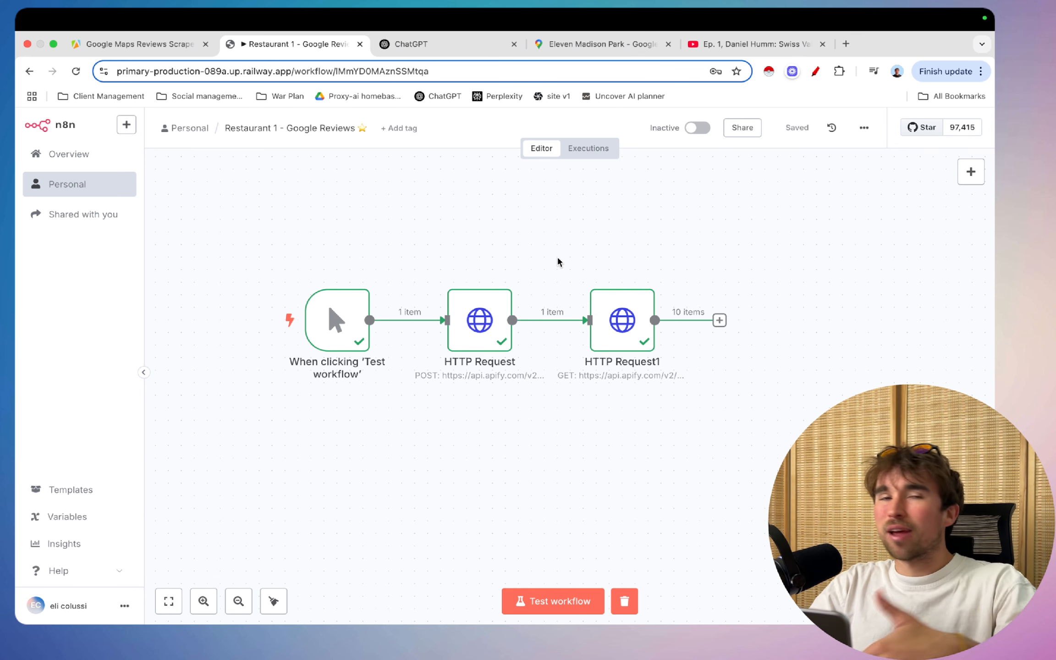
scroll(561, 209, down, 2)
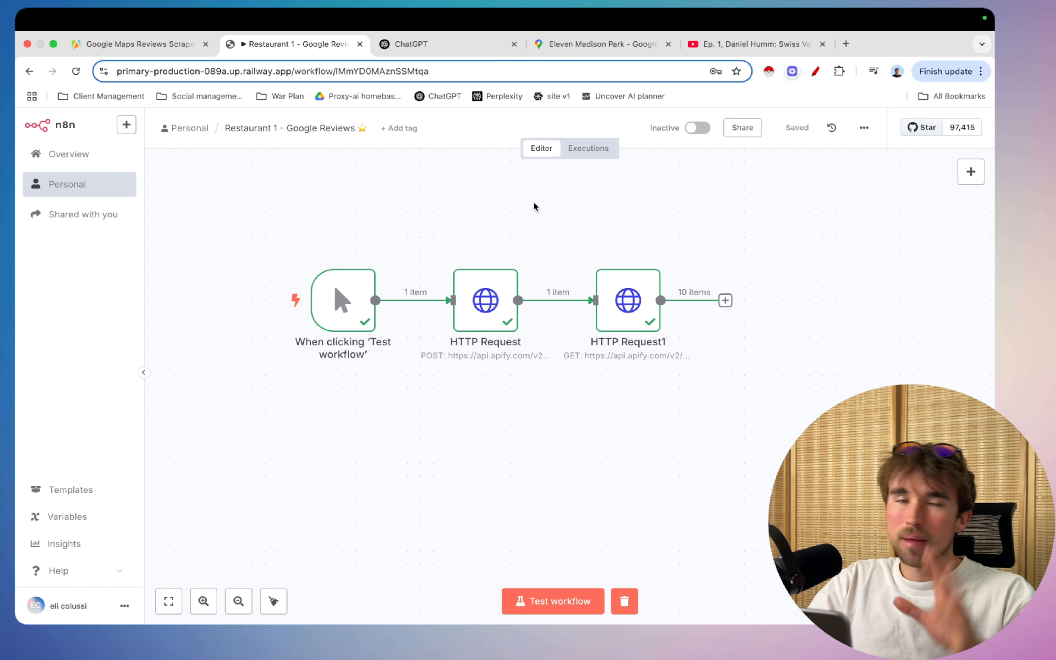
scroll(534, 203, down, 1)
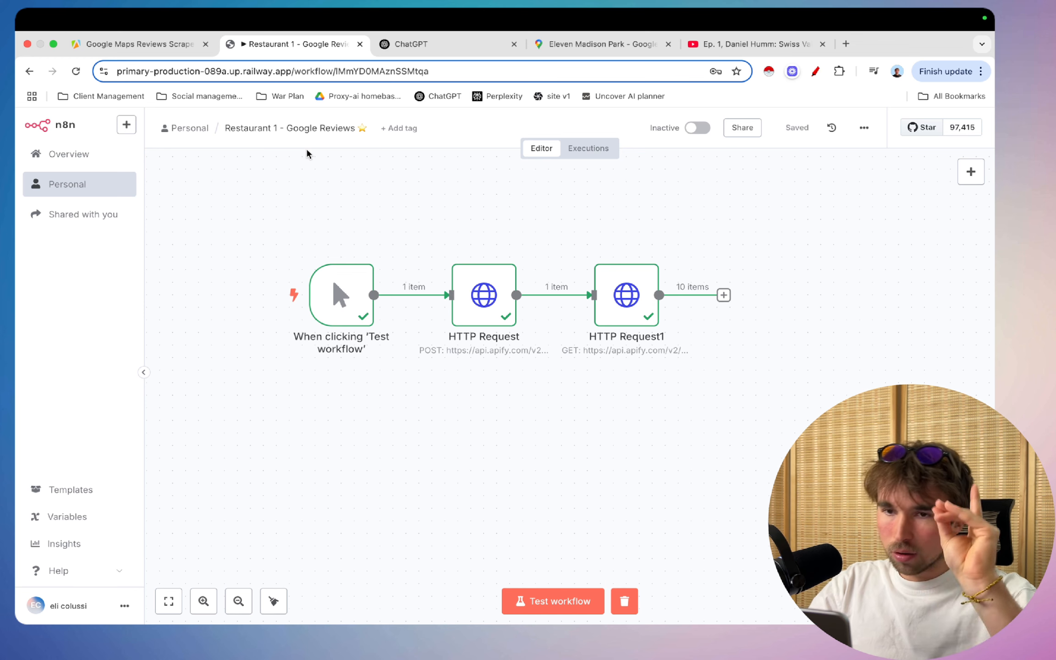
click(314, 131)
click(319, 167)
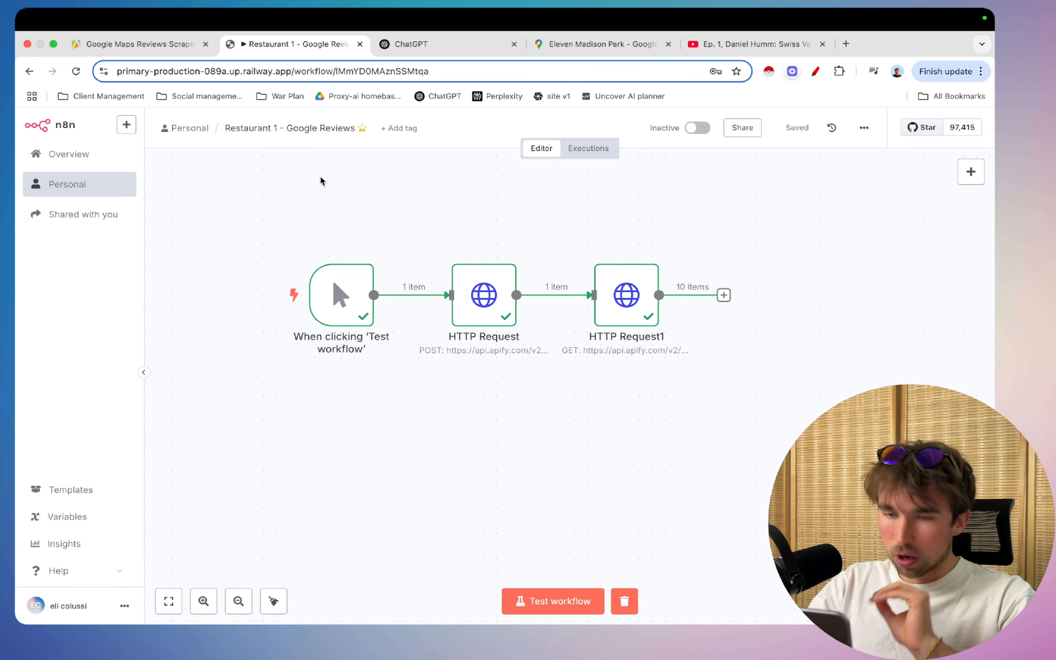
scroll(350, 290, left, 1)
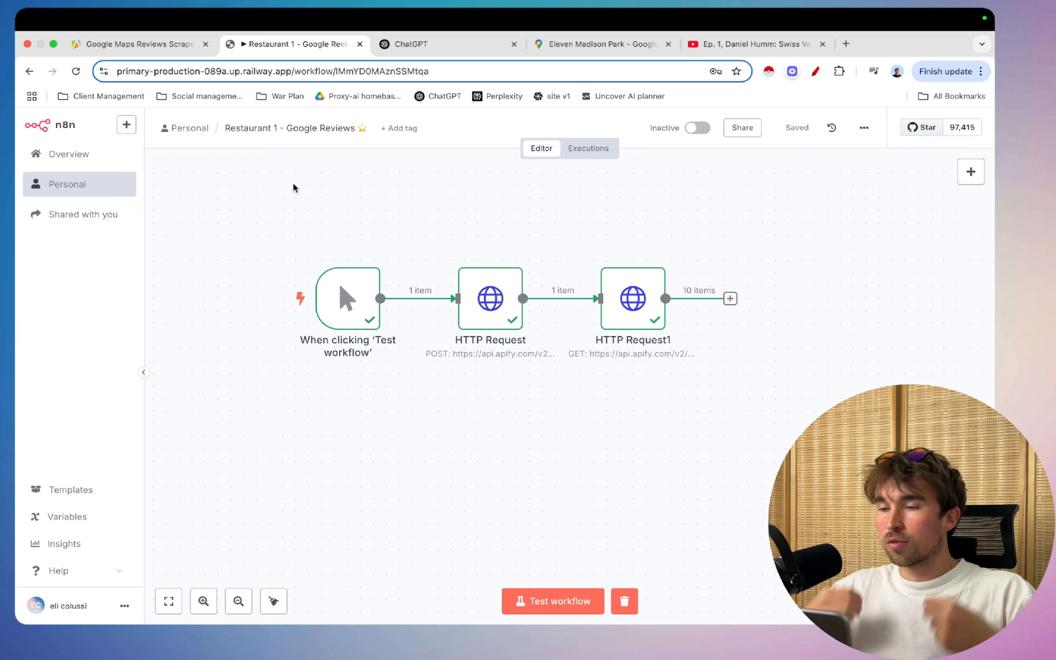
scroll(349, 228, up, 2)
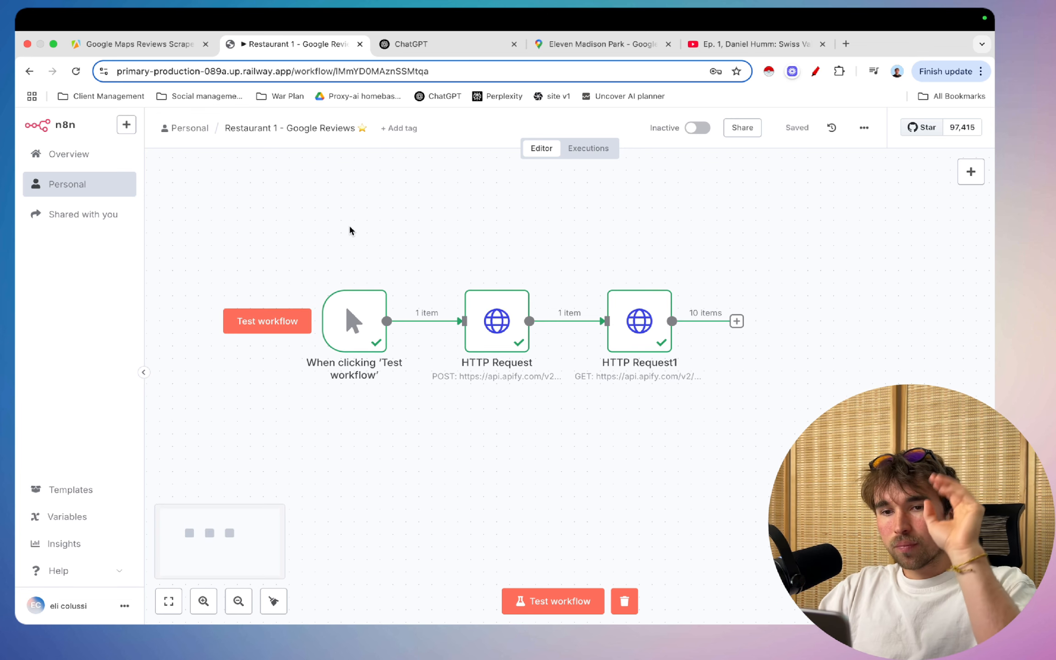
scroll(374, 227, down, 1)
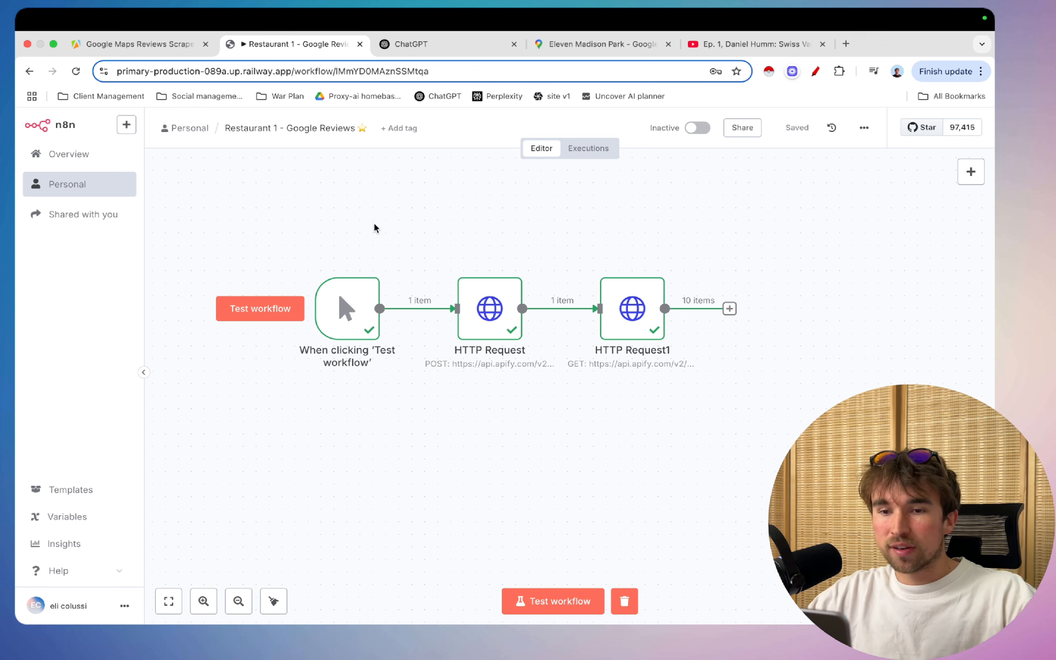
scroll(392, 250, down, 1)
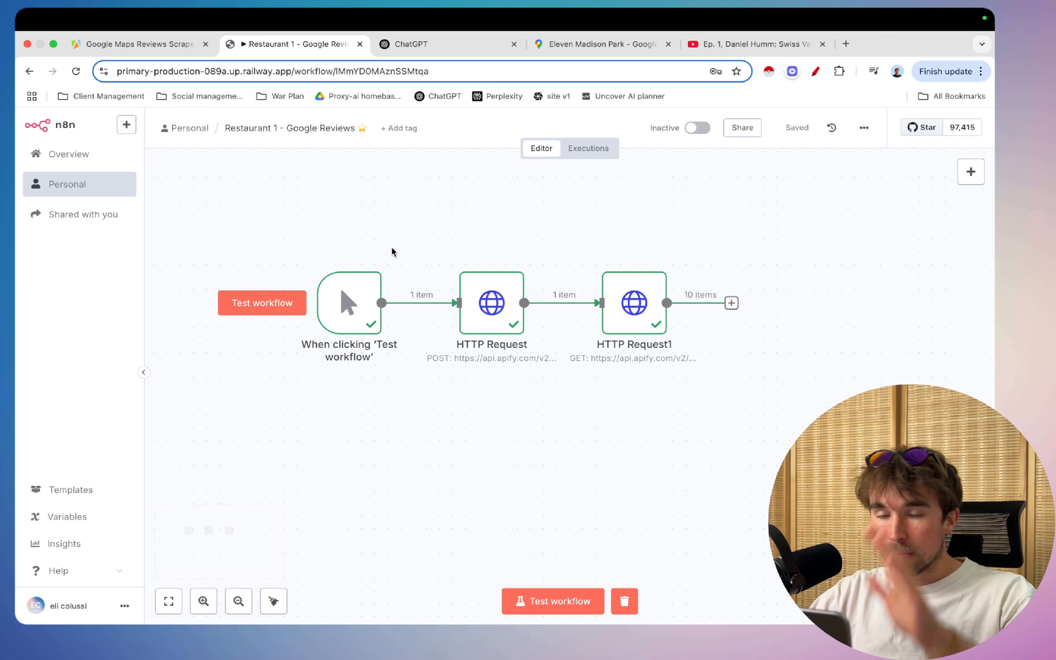
- Switch to the Google Maps Reviews Scraper actor in Apify and check the account's free usage
click(160, 44)
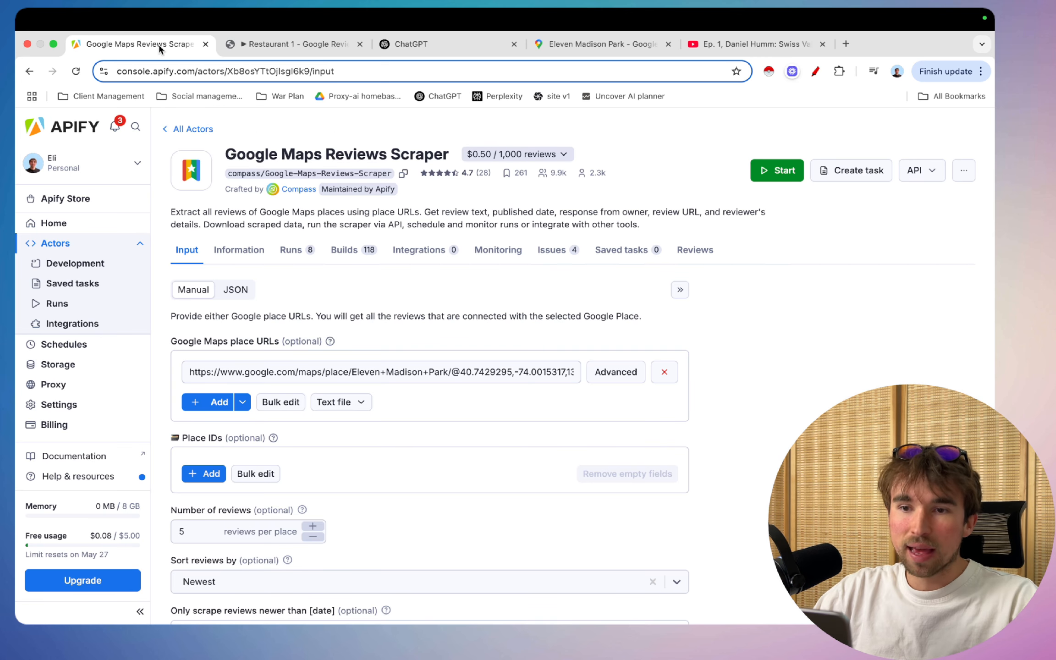
triple_click(284, 158)
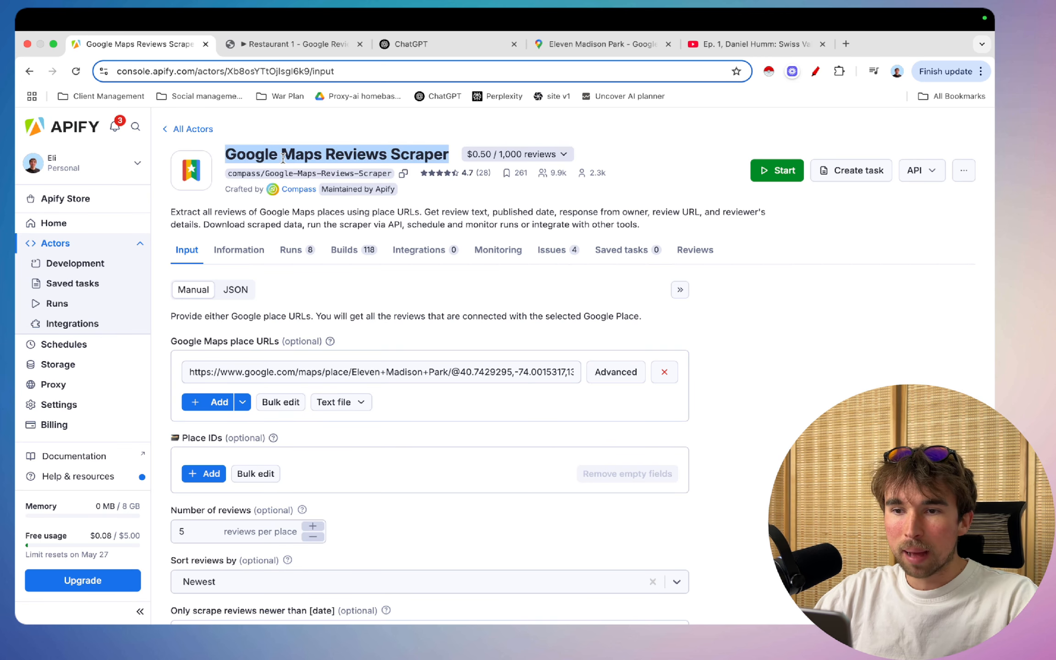
click(564, 202)
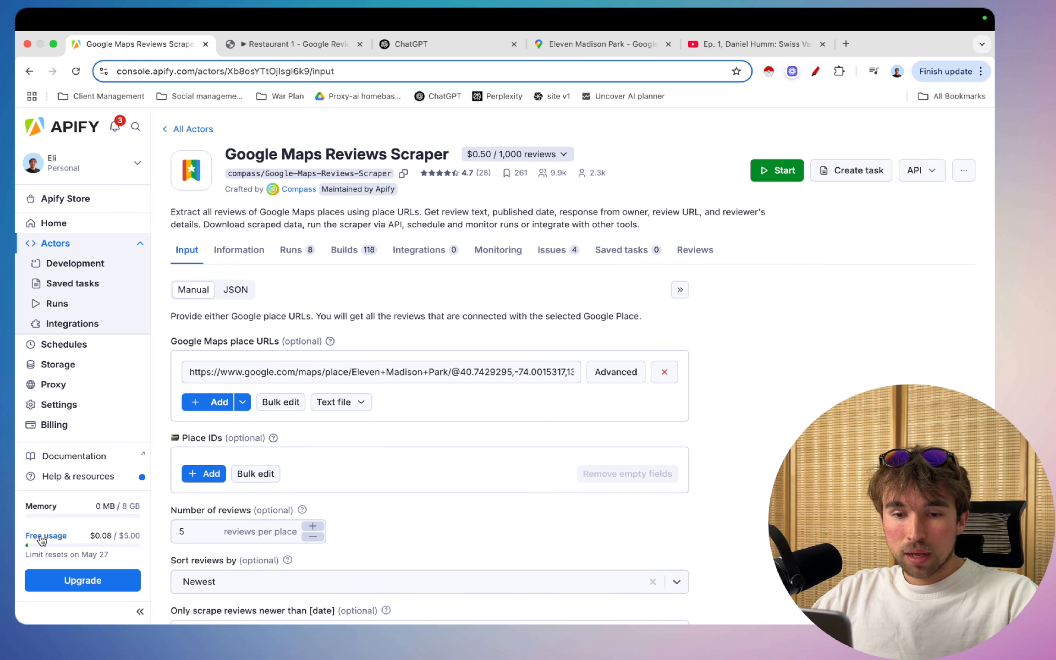
triple_click(102, 535)
click(86, 534)
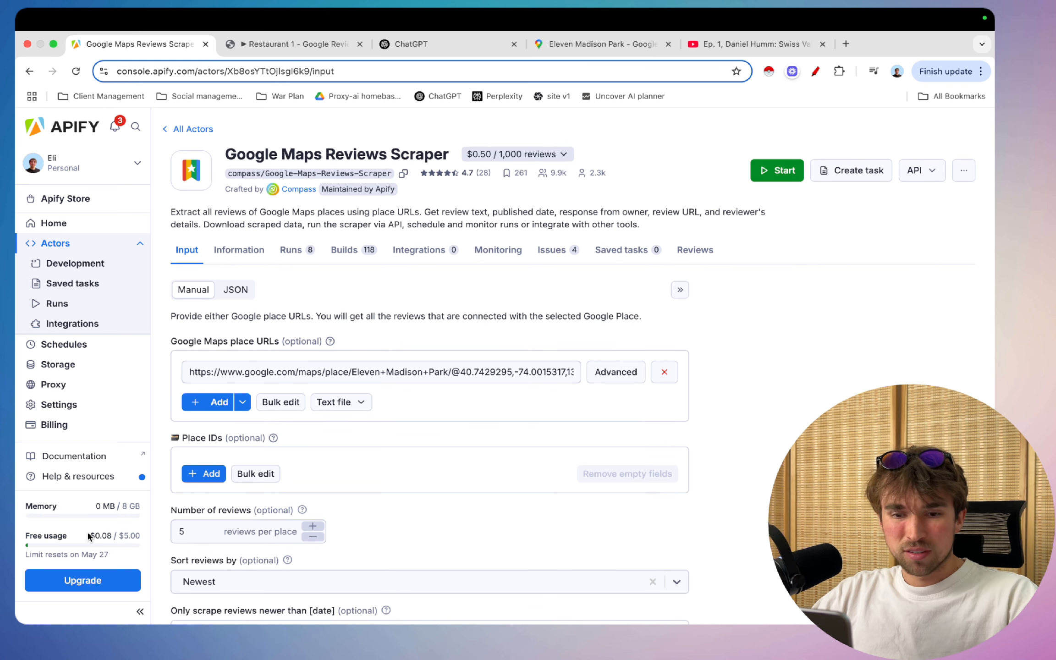
triple_click(101, 535)
click(86, 532)
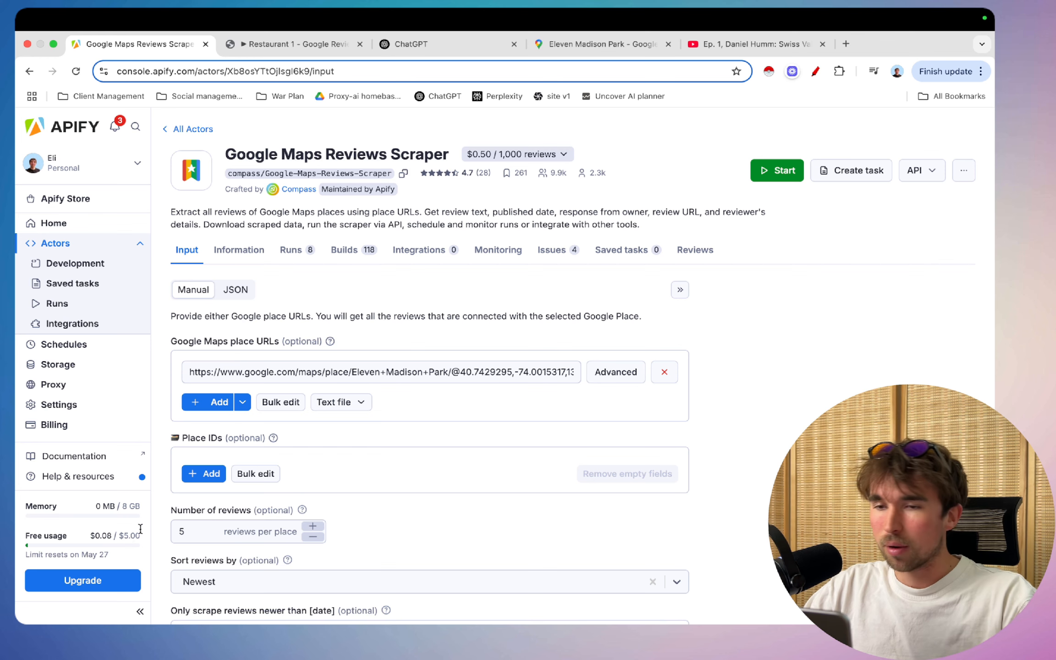
- Inspect the scraper's Google Maps place URL and locate the matching page address for Eleven Madison Park in Google Maps
scroll(411, 303, down, 2)
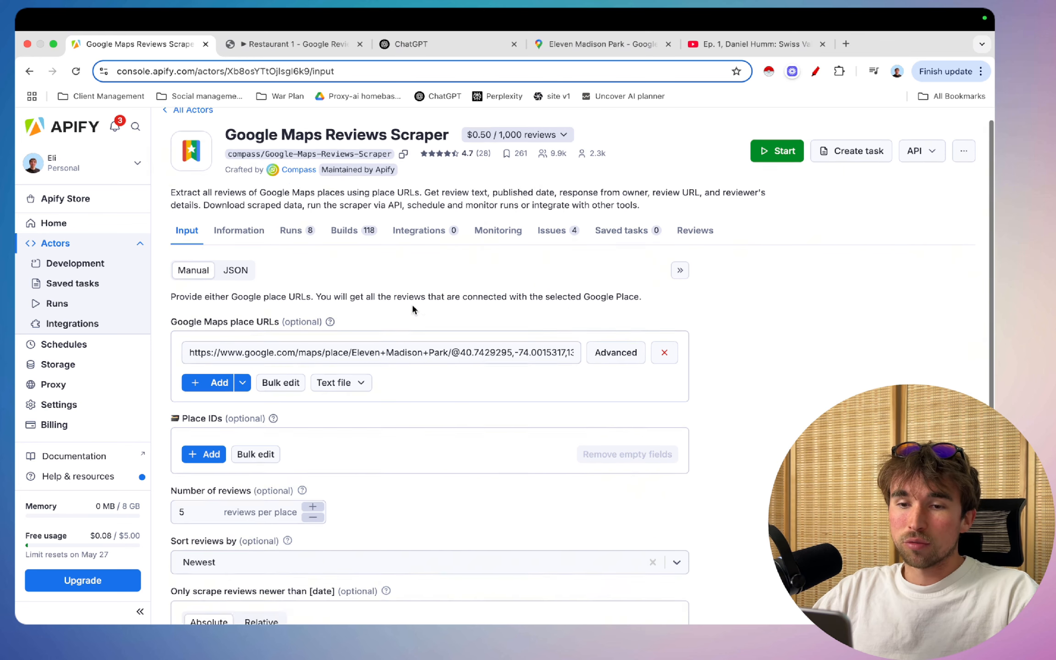
scroll(196, 314, up, 2)
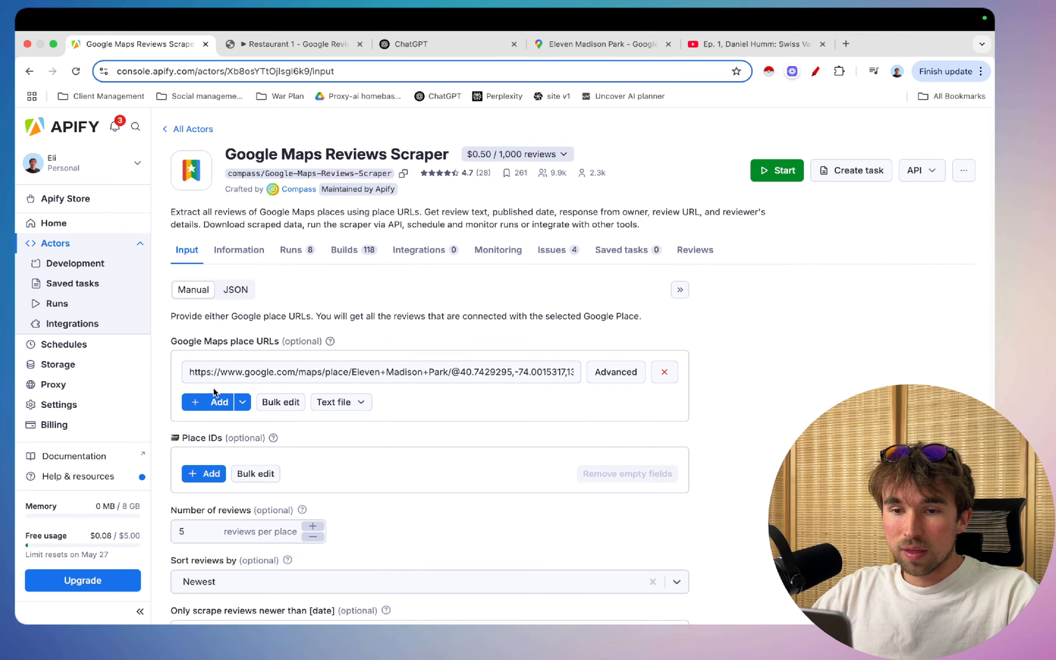
scroll(439, 276, down, 3)
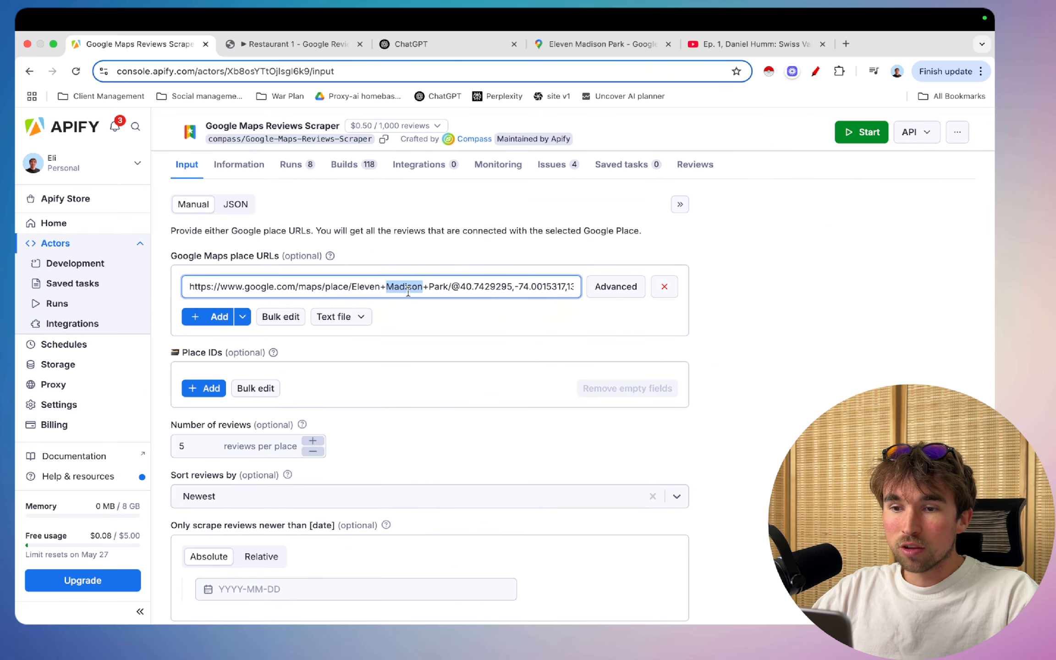
triple_click(407, 291)
click(417, 289)
triple_click(428, 289)
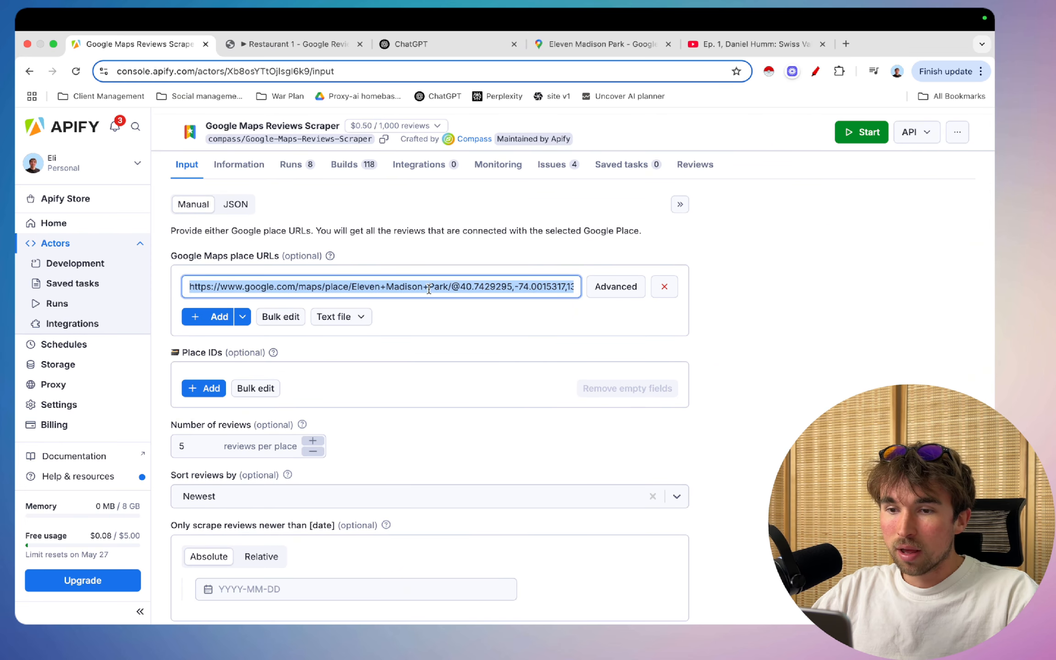
click(590, 46)
click(374, 71)
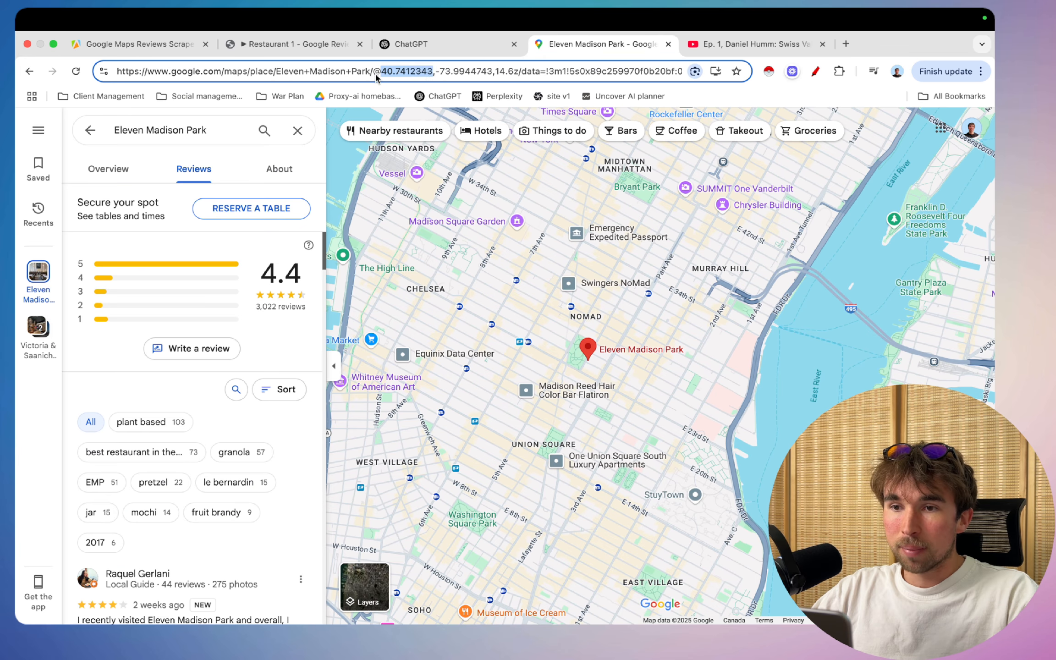
- Return to the scraper's input settings in Apify and read the help for Place IDs
click(298, 44)
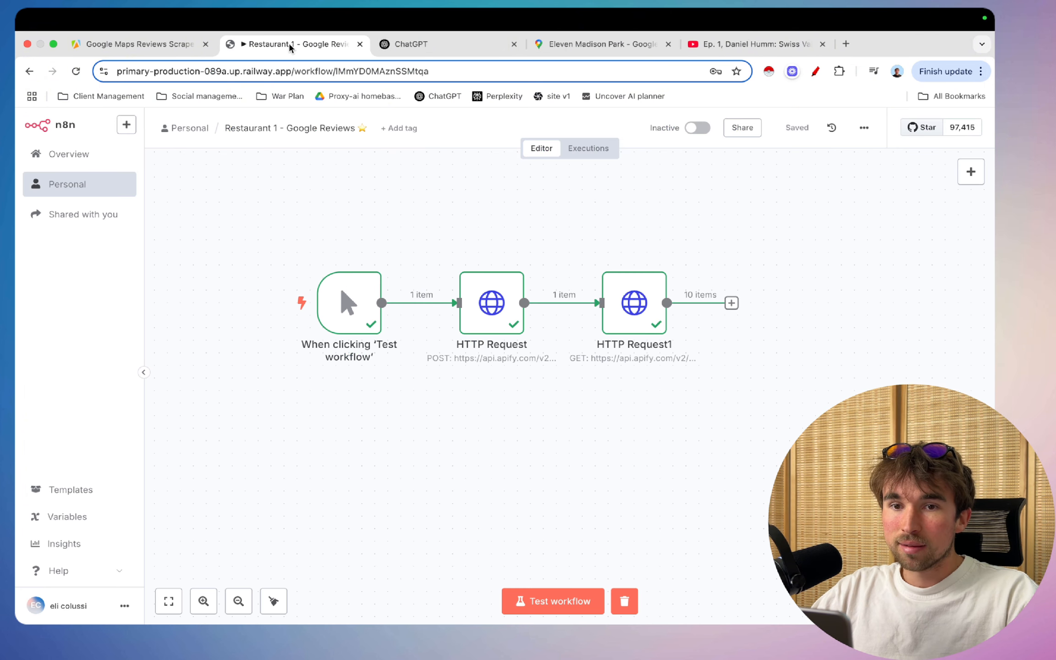
click(157, 48)
click(420, 316)
scroll(404, 318, down, 5)
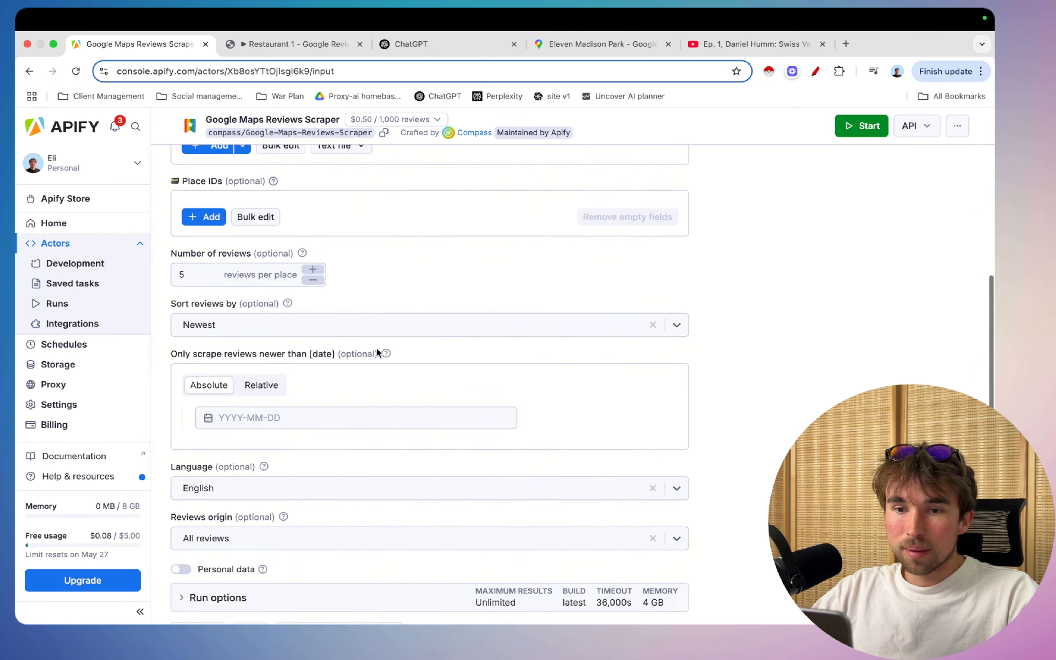
mouse_move(275, 184)
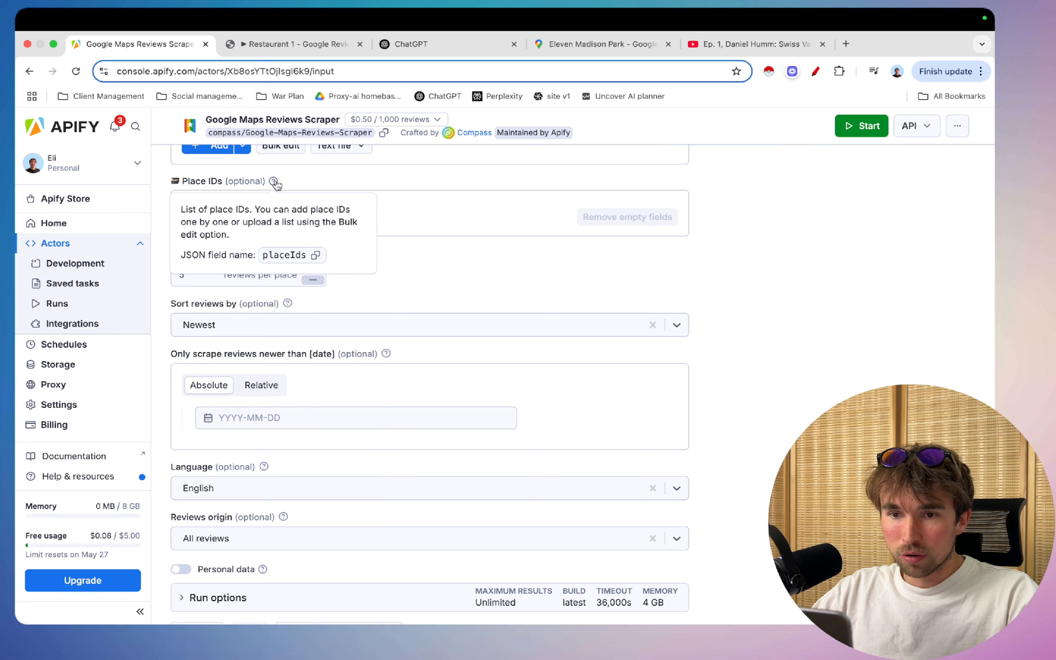
scroll(312, 285, down, 1)
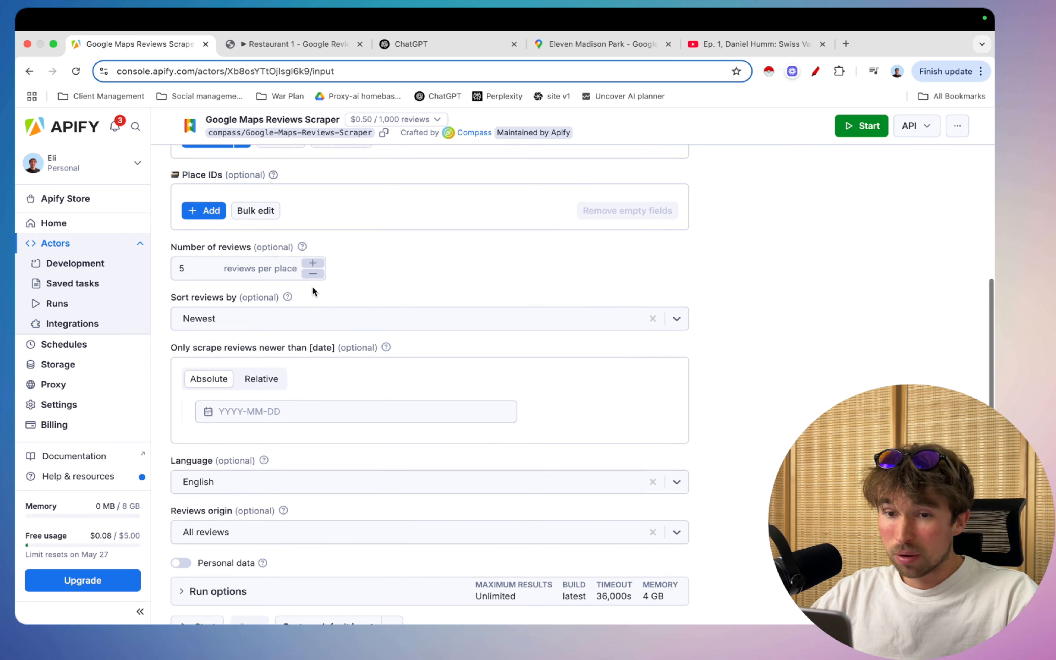
- Sort the scraped reviews by Newest and review the remaining date, language and reviews origin options
click(273, 247)
click(250, 304)
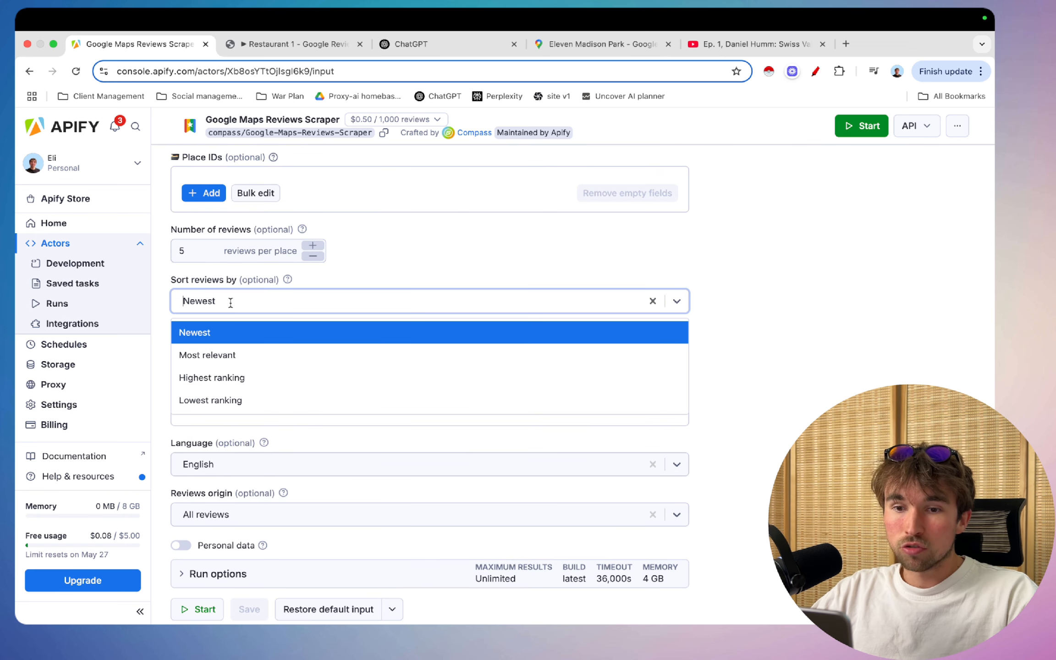
click(239, 338)
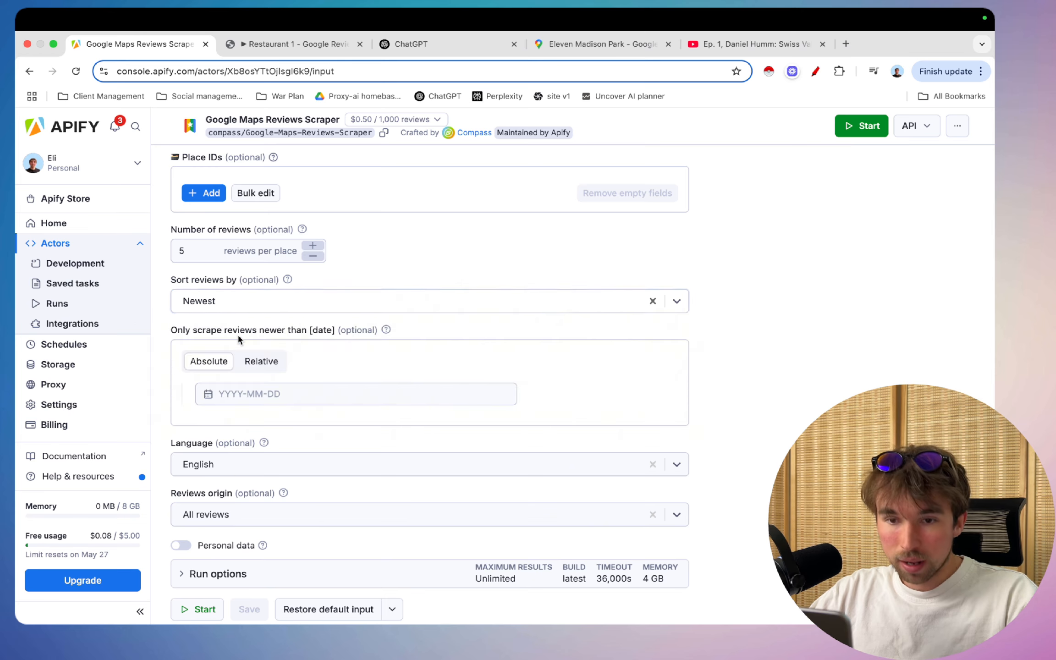
scroll(265, 321, down, 3)
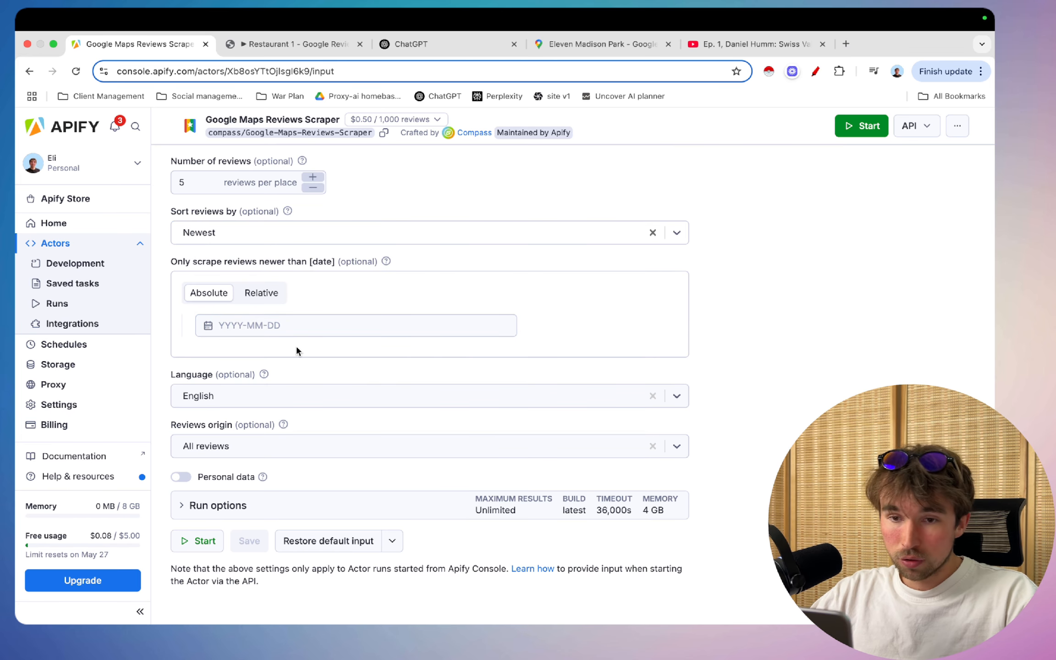
scroll(221, 409, up, 8)
scroll(221, 409, down, 1)
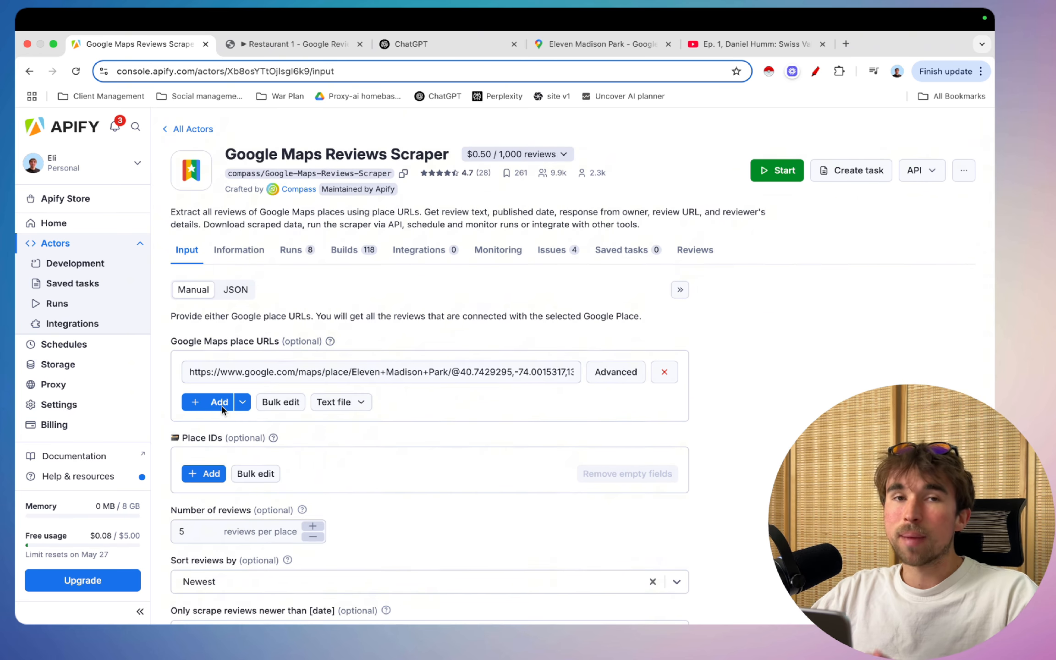
- Show the scraper's input as JSON and look through the list of its API endpoints
click(231, 290)
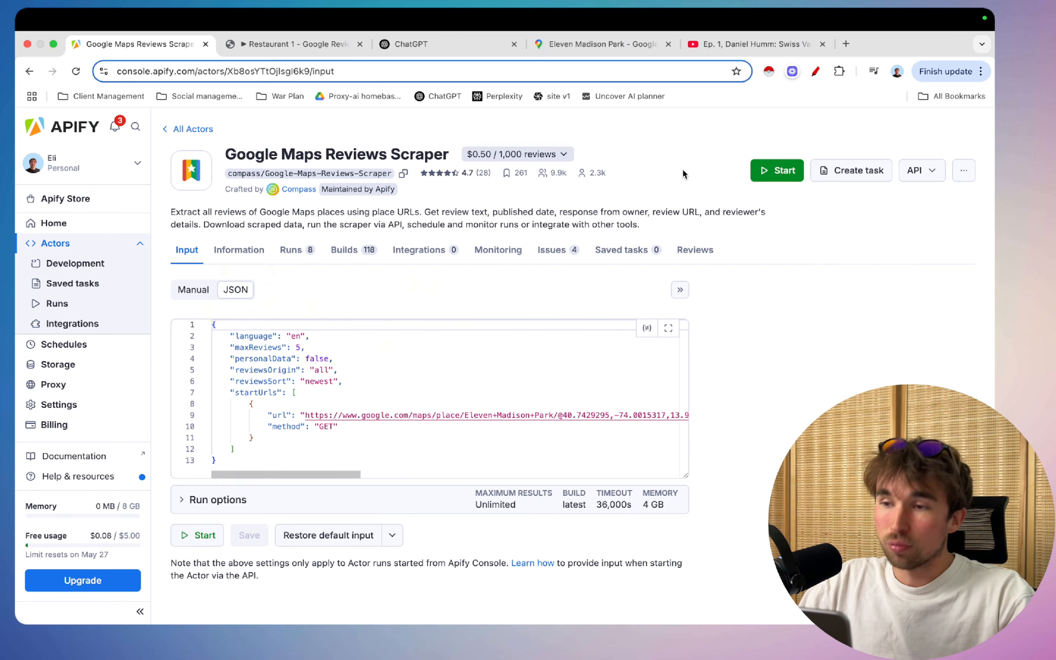
click(920, 170)
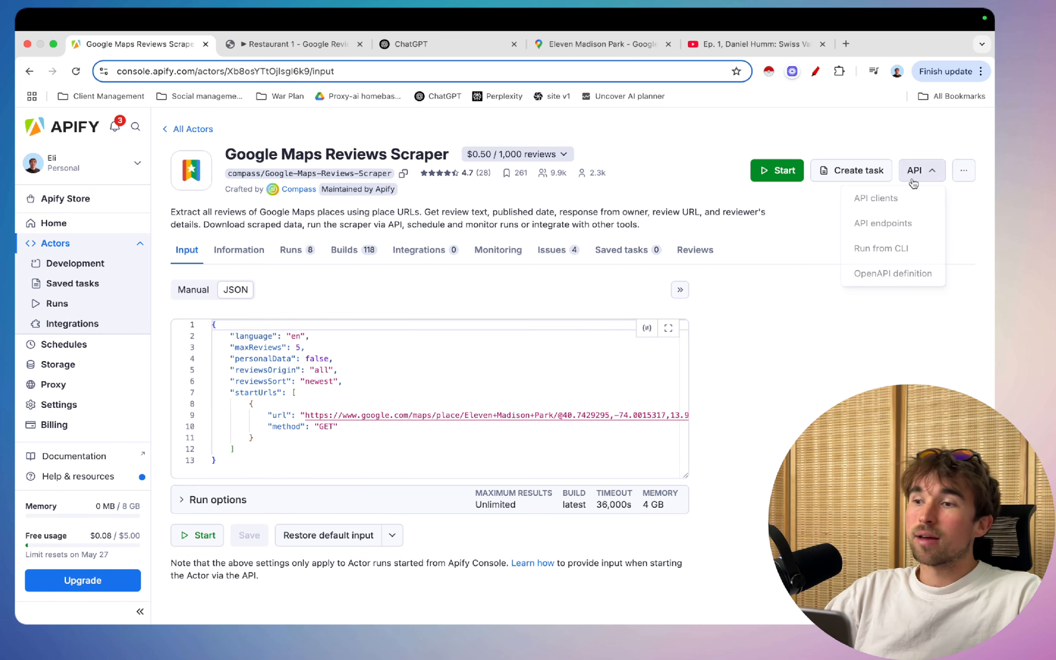
click(893, 225)
scroll(494, 327, down, 10)
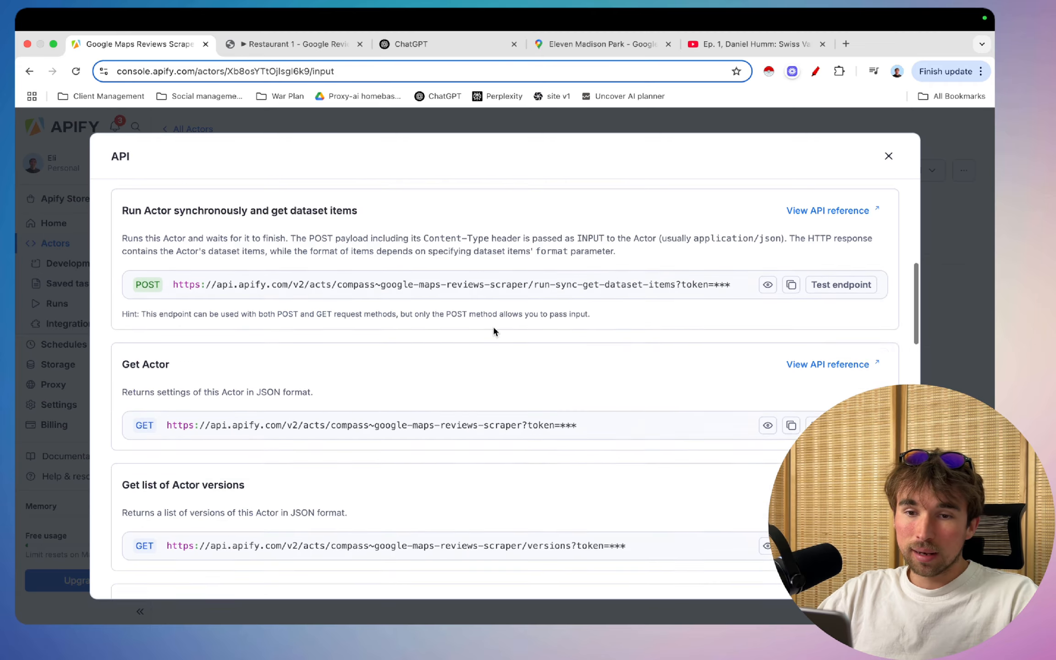
scroll(494, 329, up, 10)
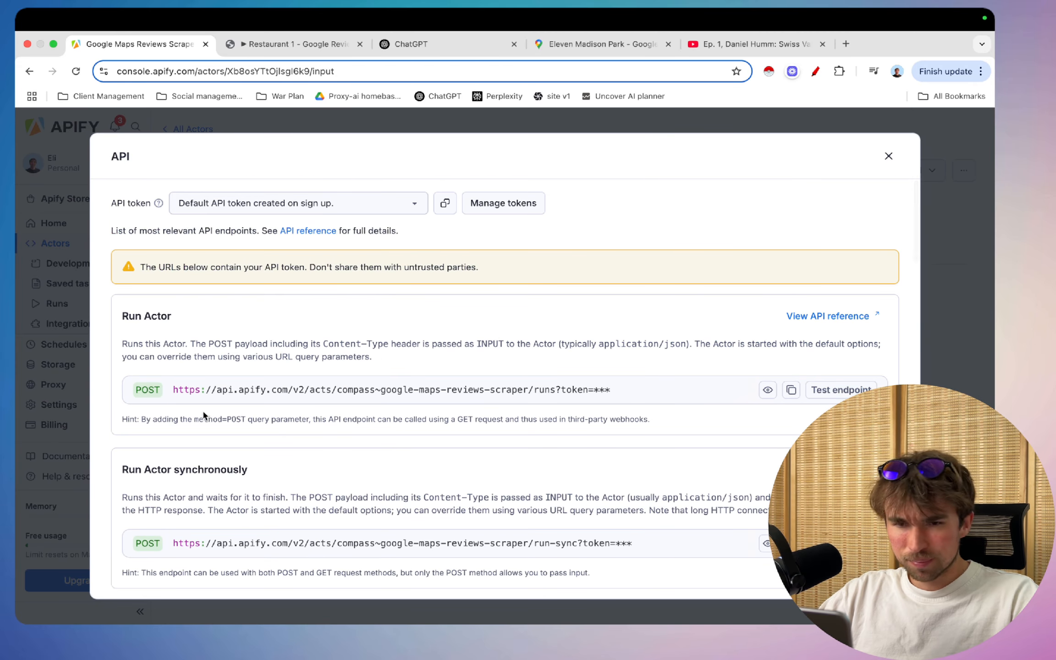
scroll(217, 420, down, 2)
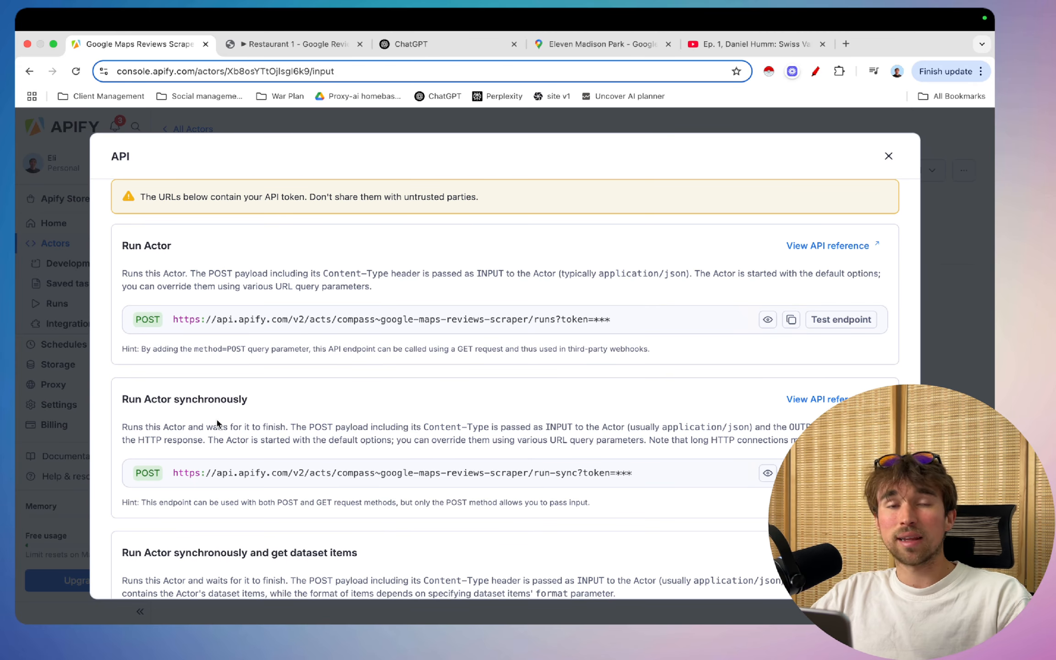
scroll(217, 421, up, 2)
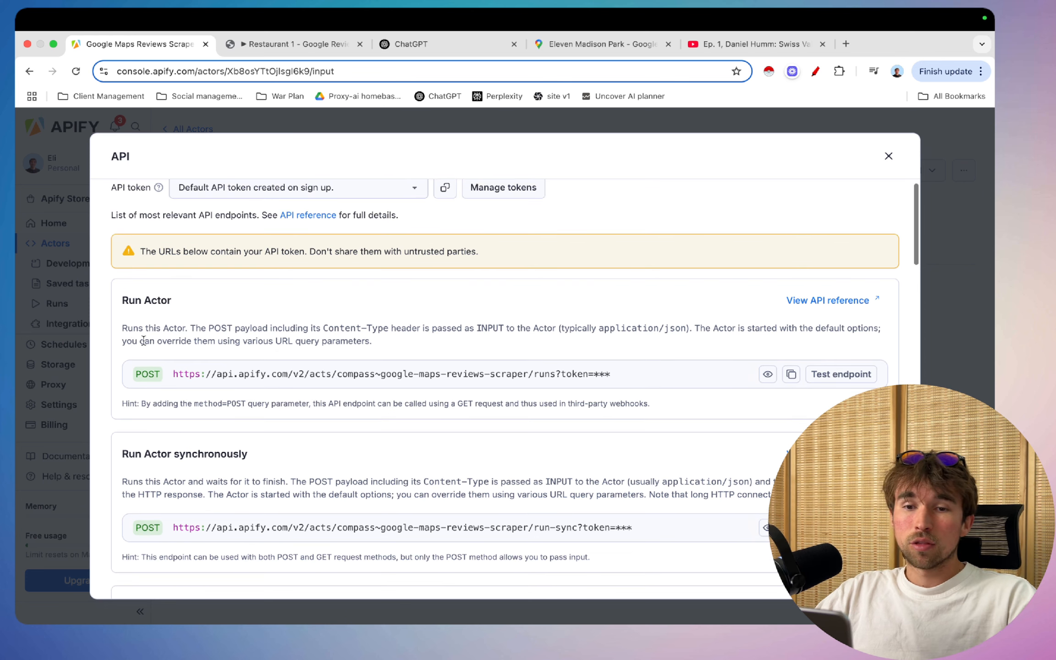
- Copy the Run Actor endpoint URL, including its token, and close the API endpoint list
triple_click(156, 300)
click(194, 303)
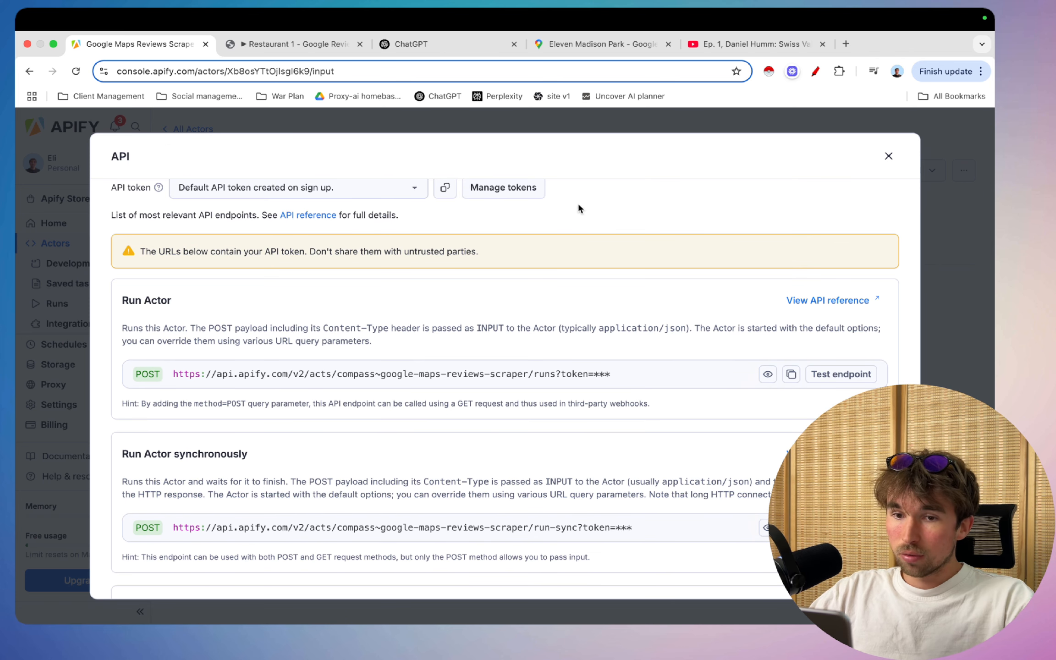
click(791, 374)
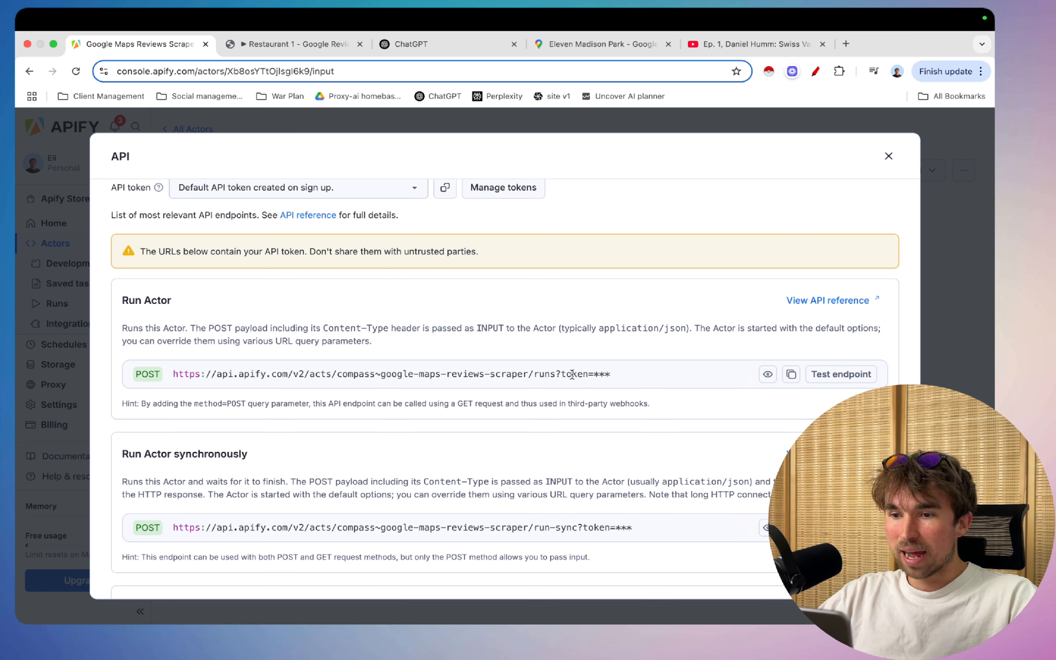
drag(564, 374, 604, 375)
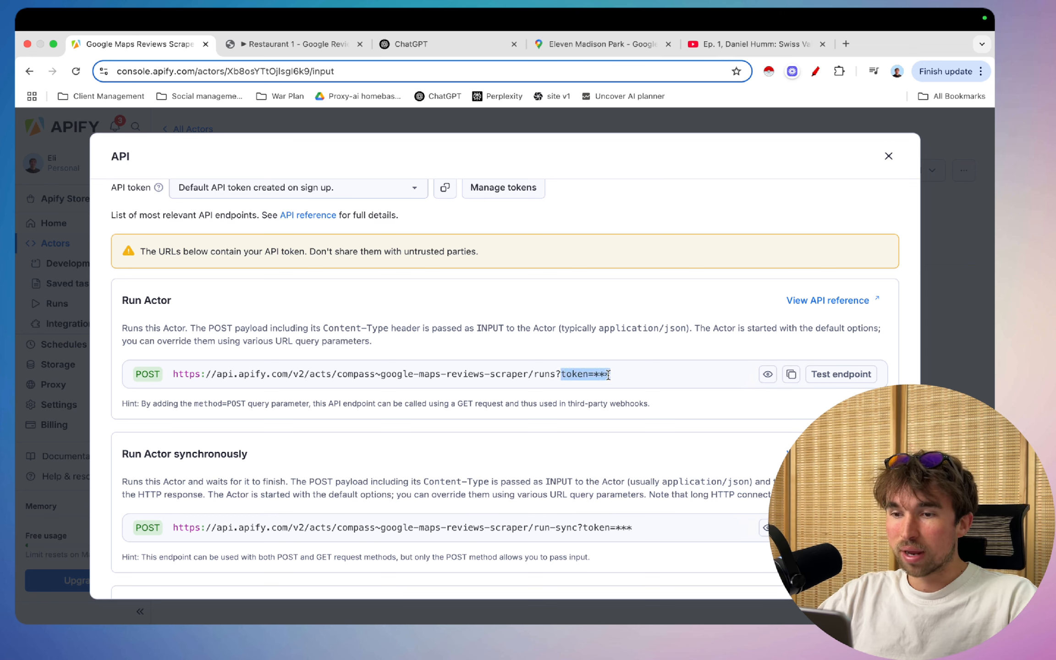
click(656, 117)
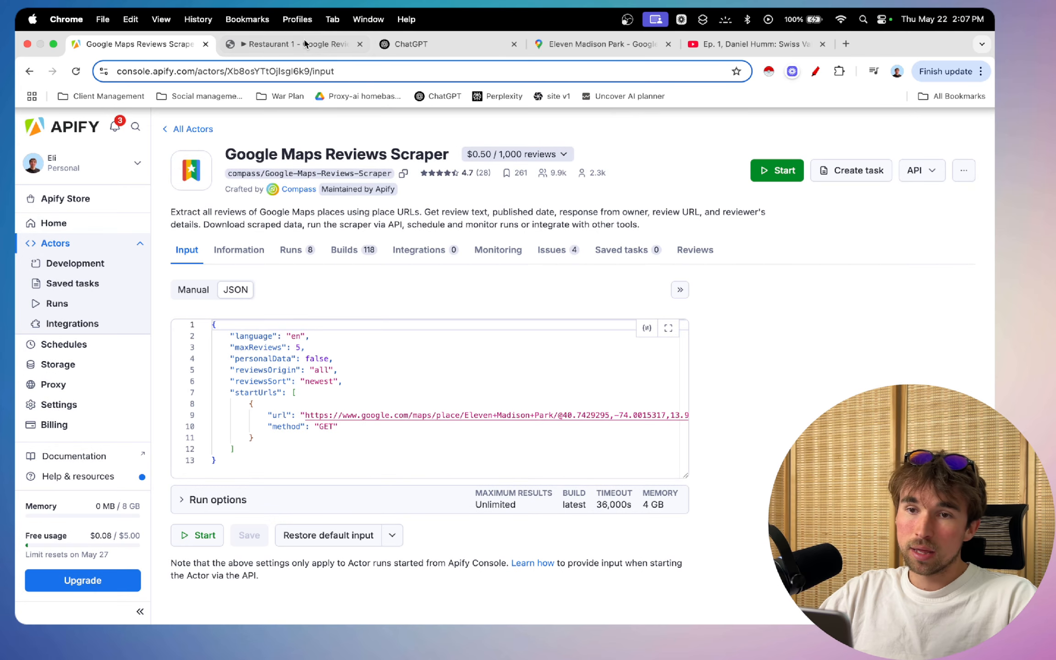
- Switch to the n8n workflow and move the manual trigger node slightly closer to the first HTTP Request node
click(305, 44)
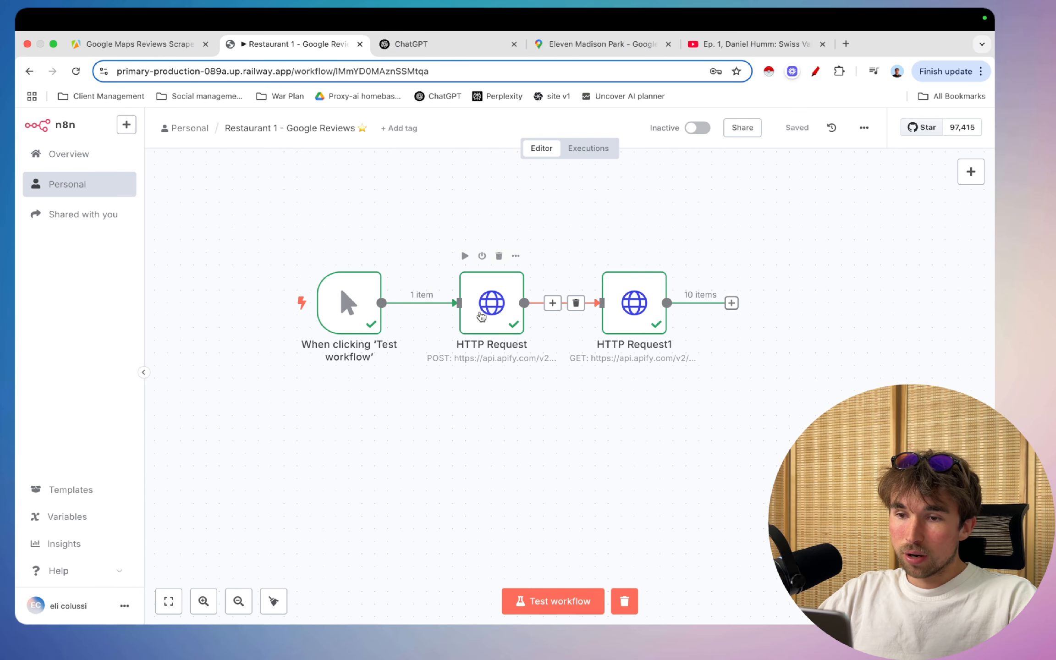
mouse_move(350, 298)
mouse_down()
mouse_move(285, 310)
mouse_move(362, 299)
mouse_up()
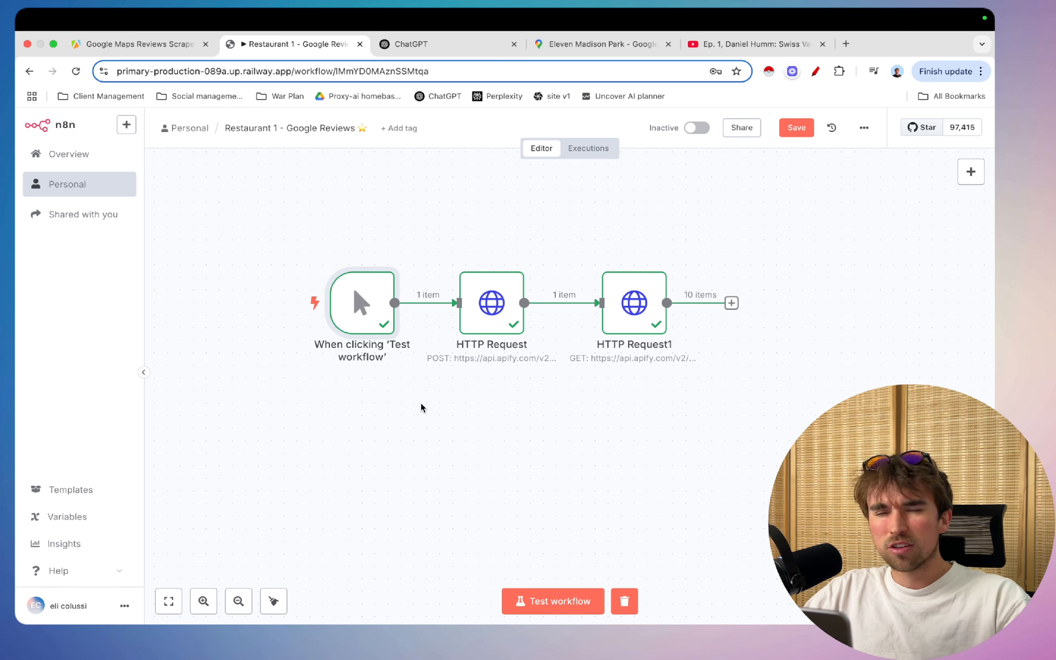
mouse_move(374, 316)
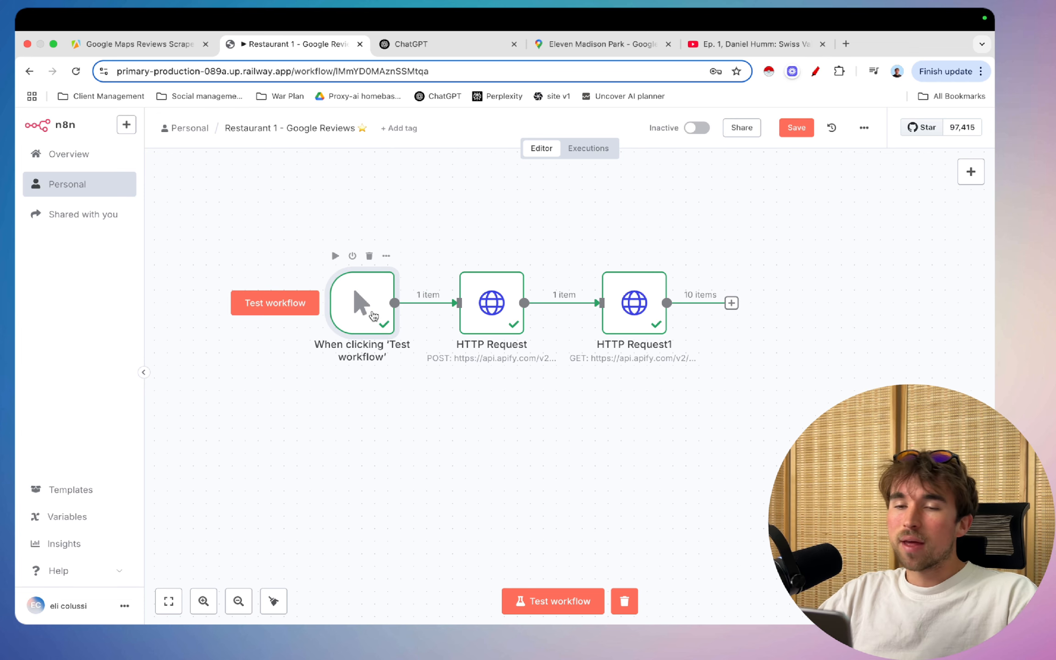
- Search the n8n nodes for "trigger", look through the available trigger types and close the node list
right_click(347, 462)
click(359, 482)
text(trigger)
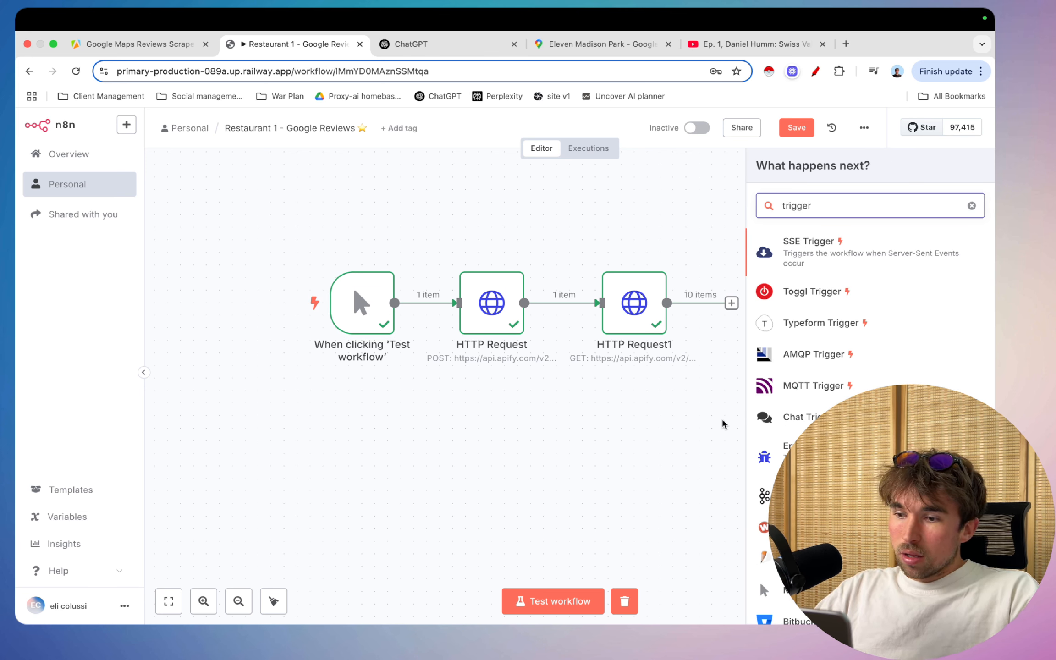
scroll(816, 458, down, 5)
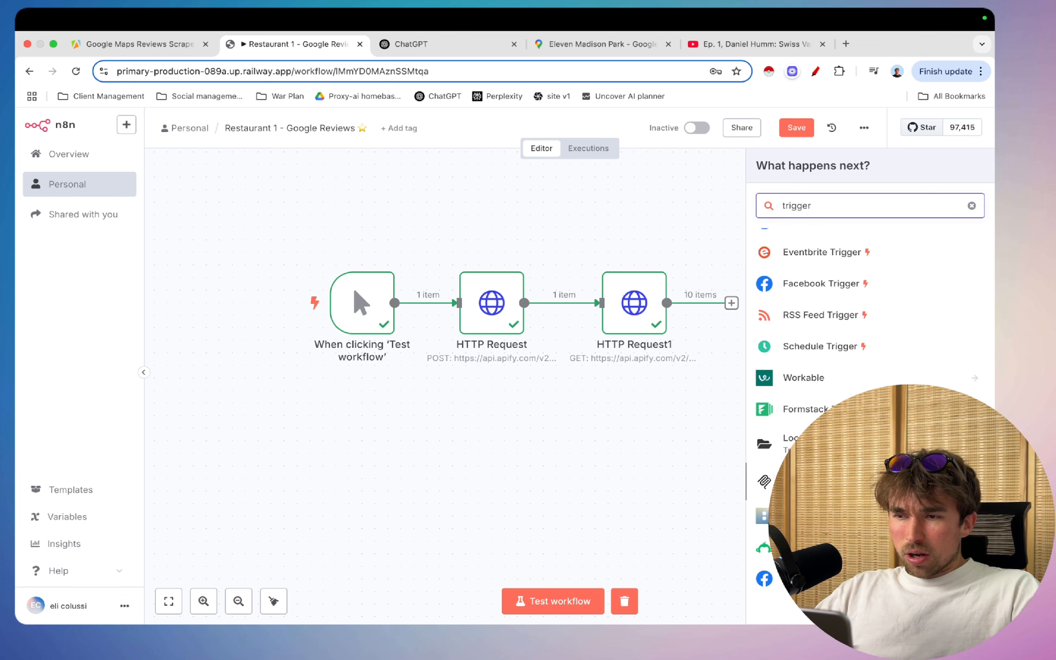
click(592, 486)
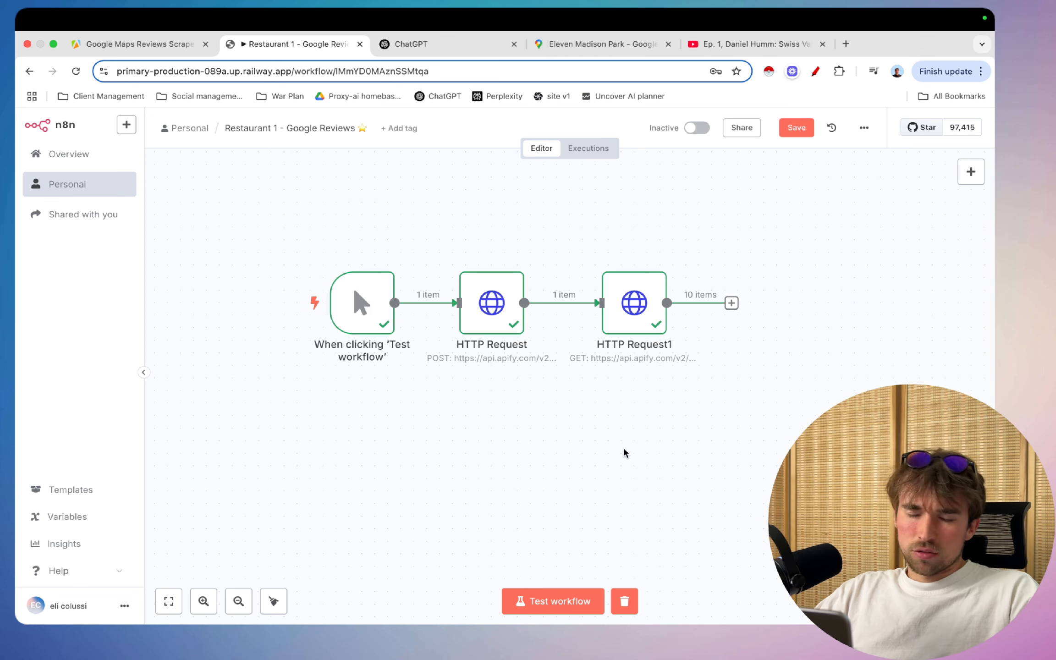
- Inspect the parameters of the first HTTP Request node and return to the canvas
double_click(485, 313)
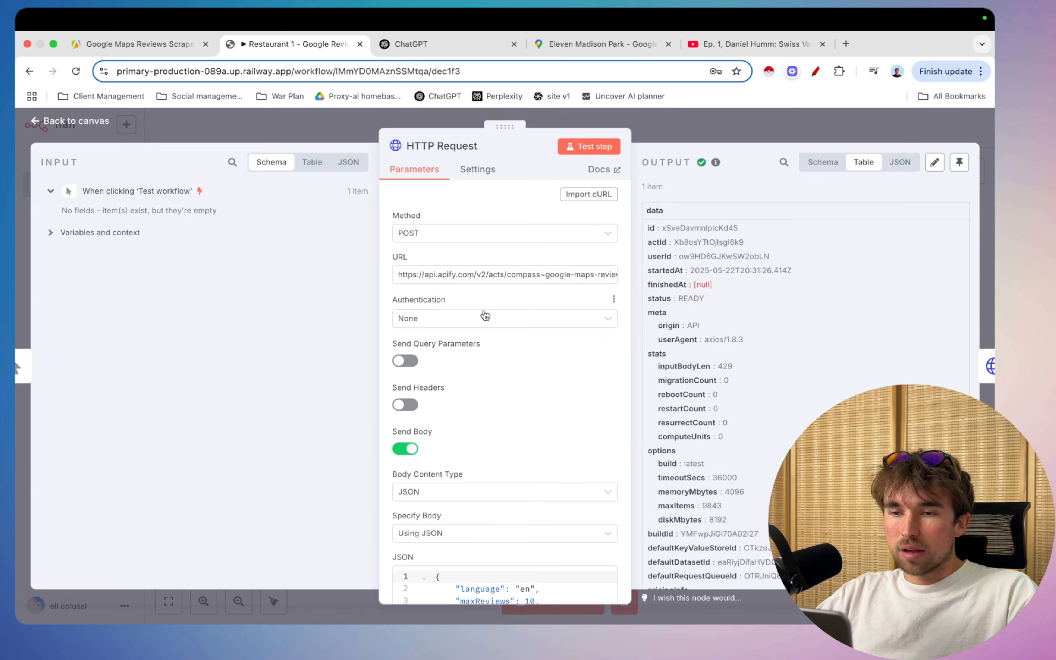
scroll(507, 298, down, 1)
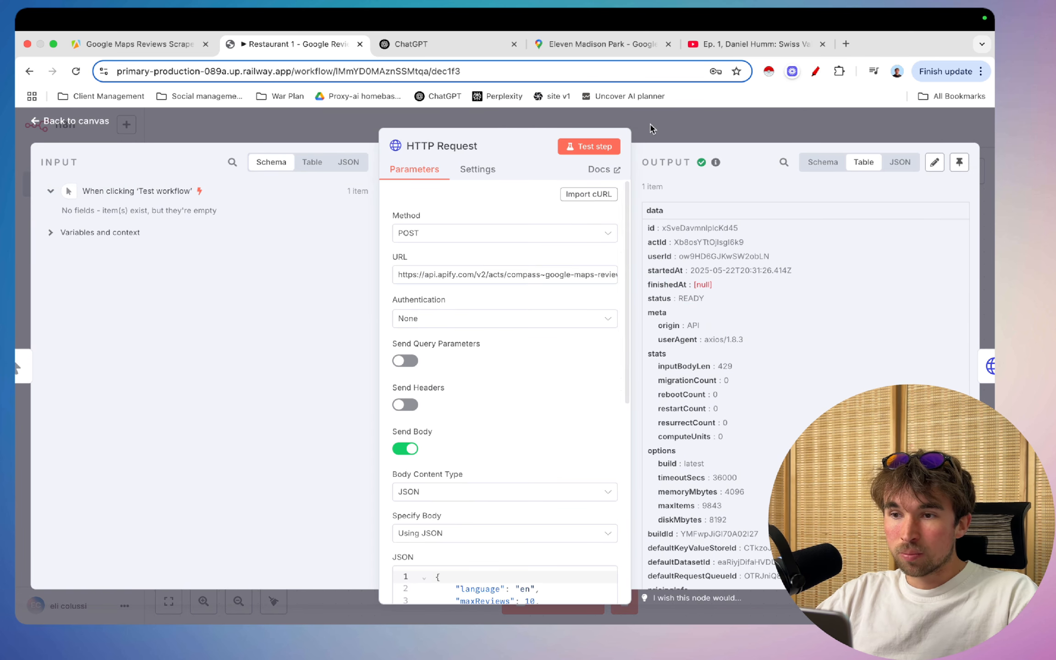
key(Escape)
- Add a new HTTP Request node to the workflow and open its URL for entry
right_click(463, 308)
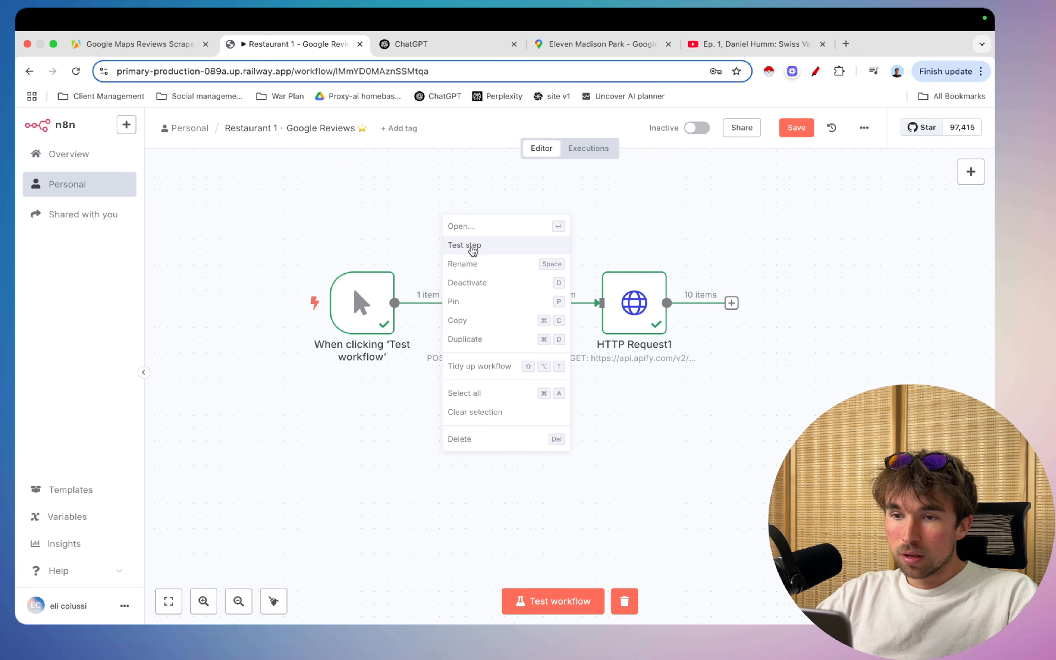
click(477, 485)
right_click(476, 486)
click(495, 502)
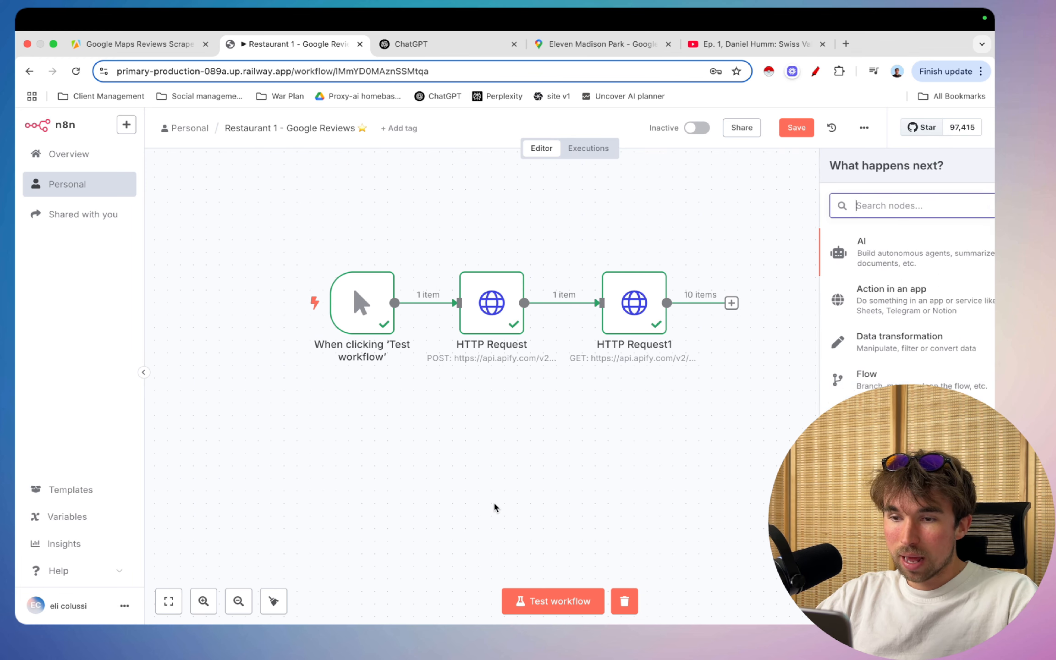
text(http)
click(816, 242)
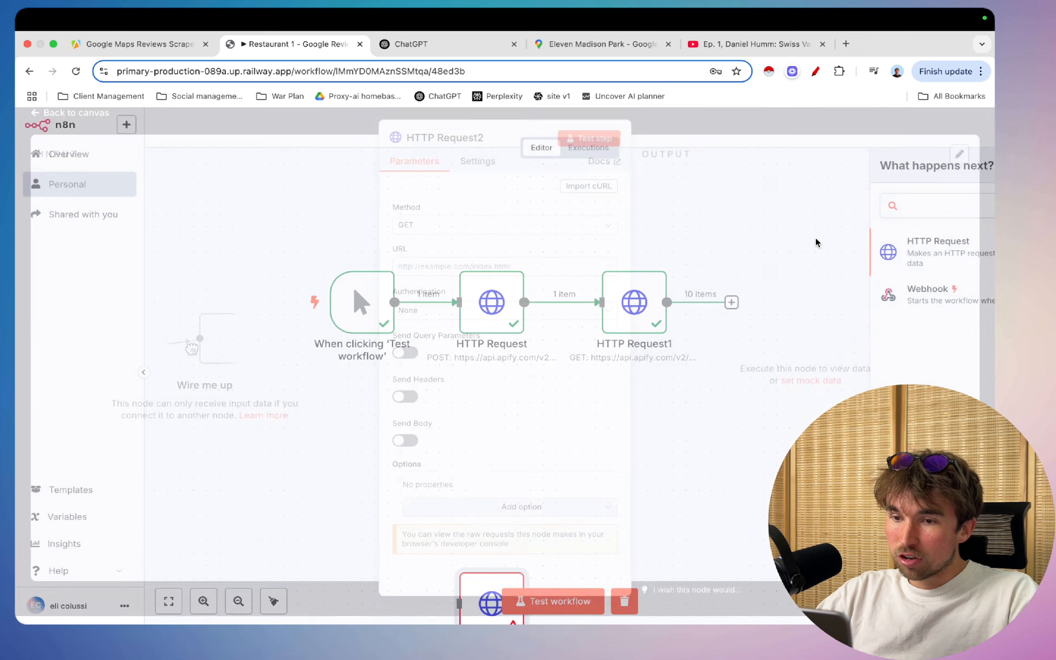
click(460, 276)
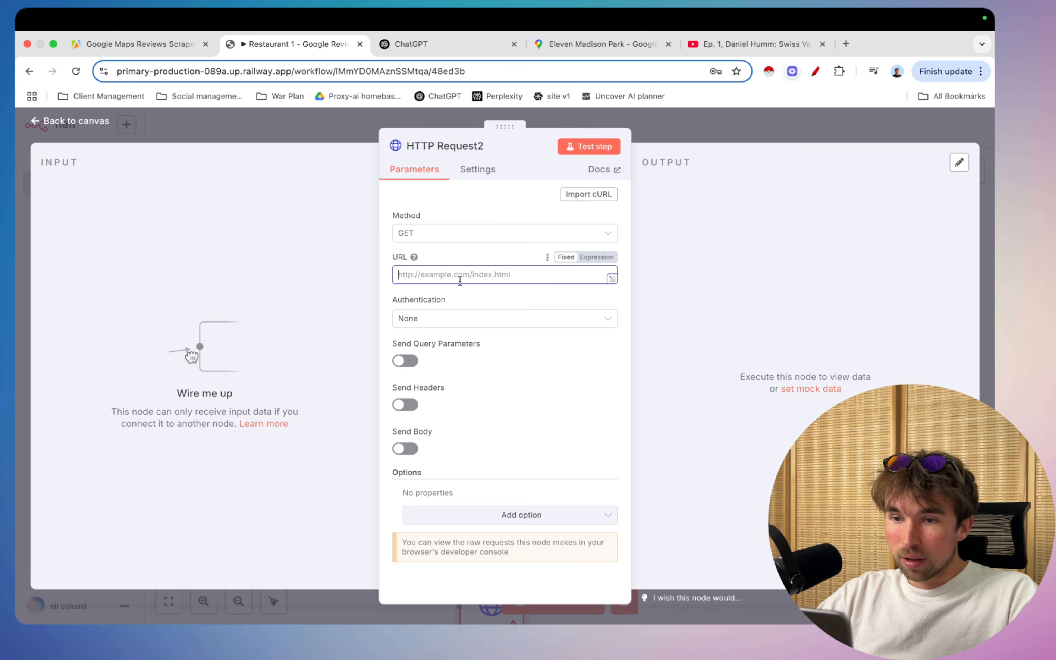
- Return to Apify and locate the Run Actor endpoint among the scraper's API endpoints
click(183, 43)
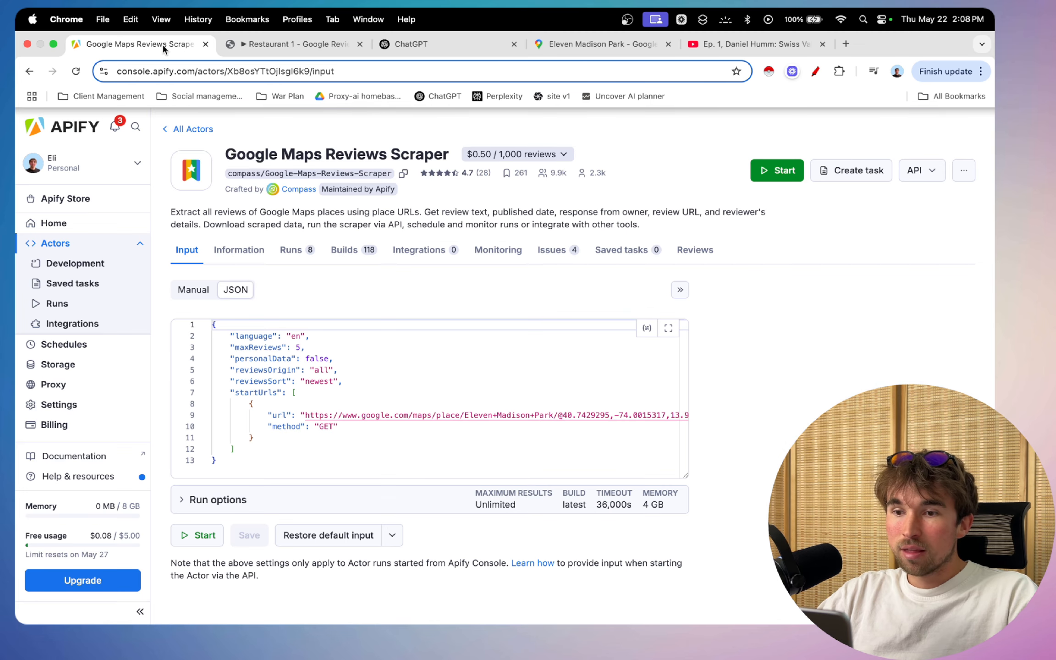
click(937, 170)
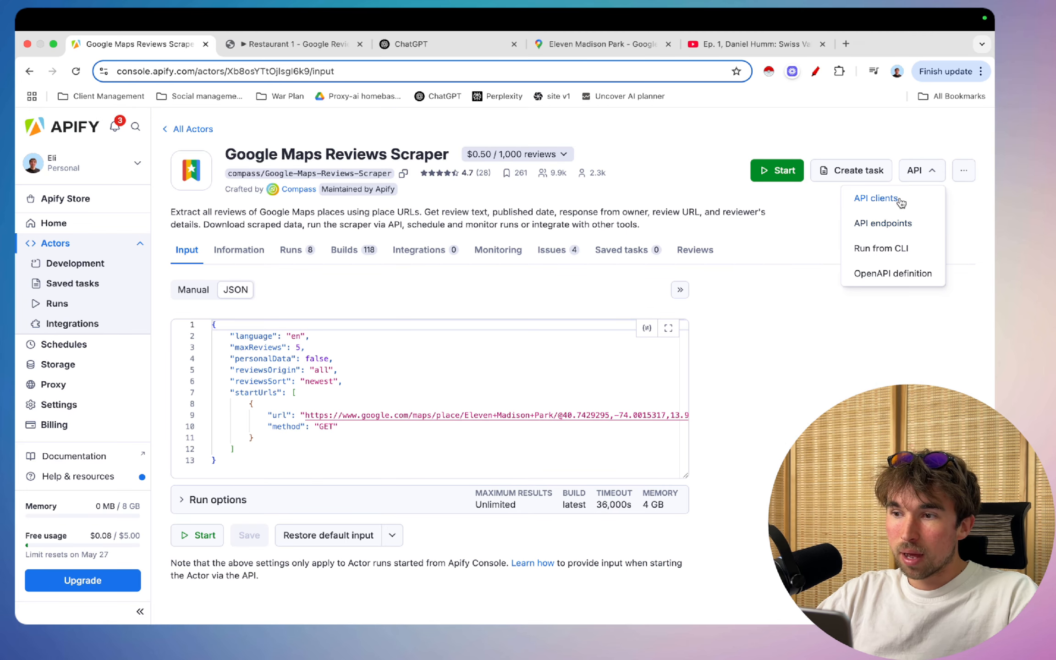
click(894, 200)
click(911, 163)
click(914, 170)
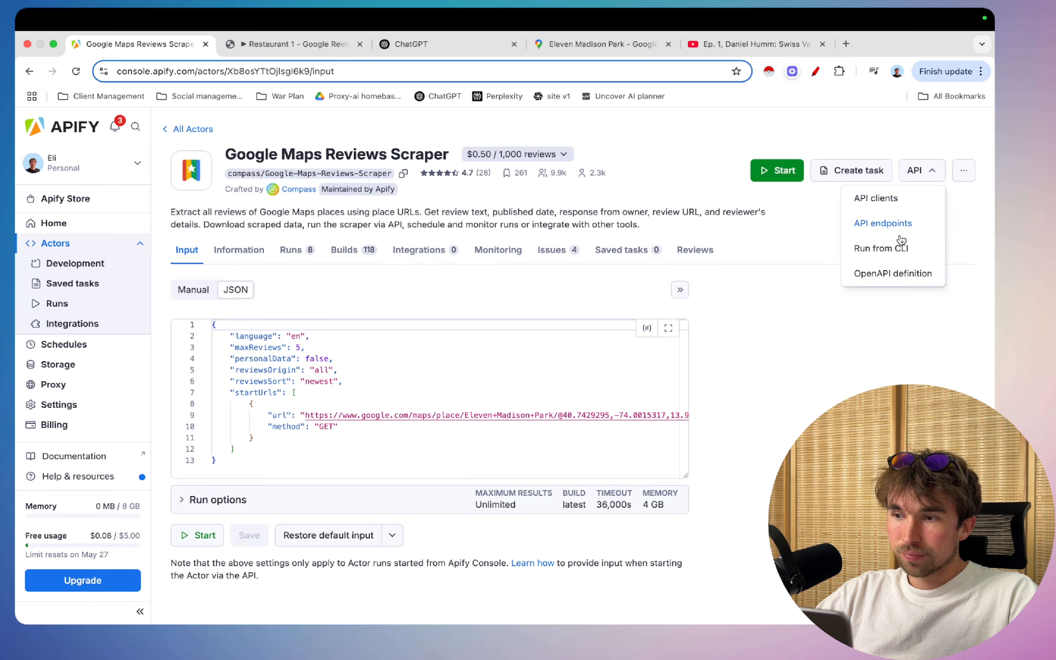
click(896, 223)
triple_click(160, 316)
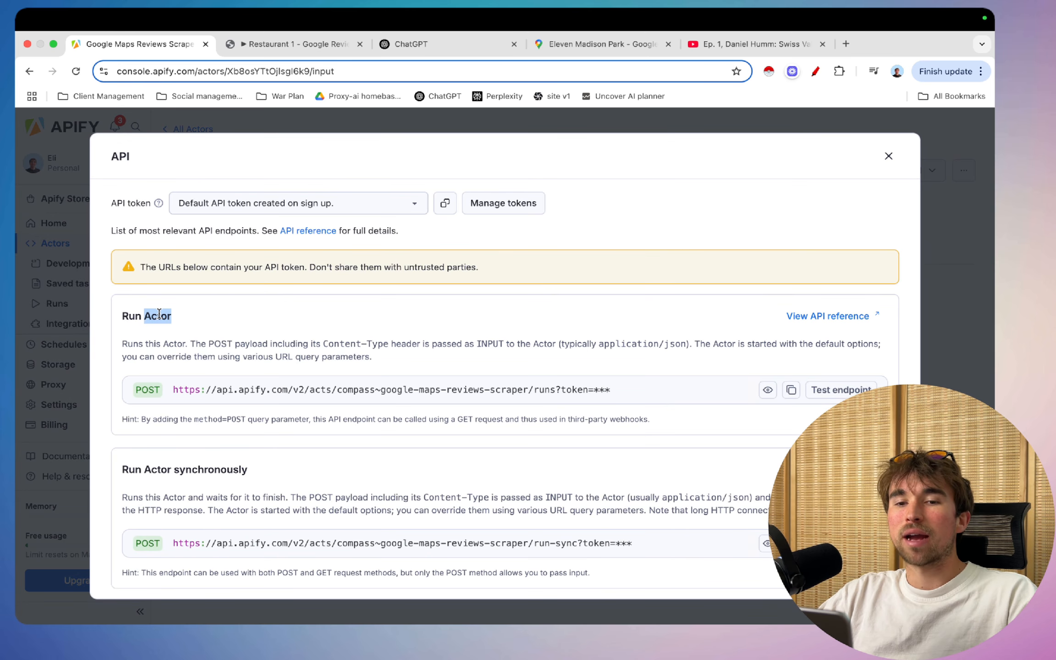
click(221, 315)
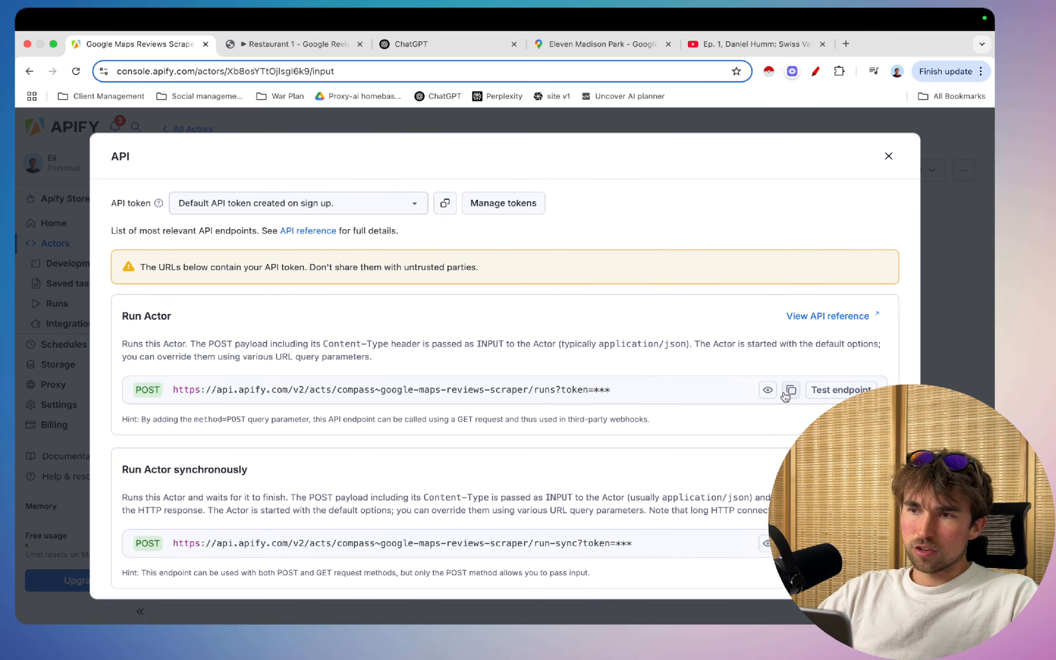
- Switch back to n8n and review the Send Body setting and JSON body of the first HTTP Request node
click(302, 44)
scroll(472, 413, down, 3)
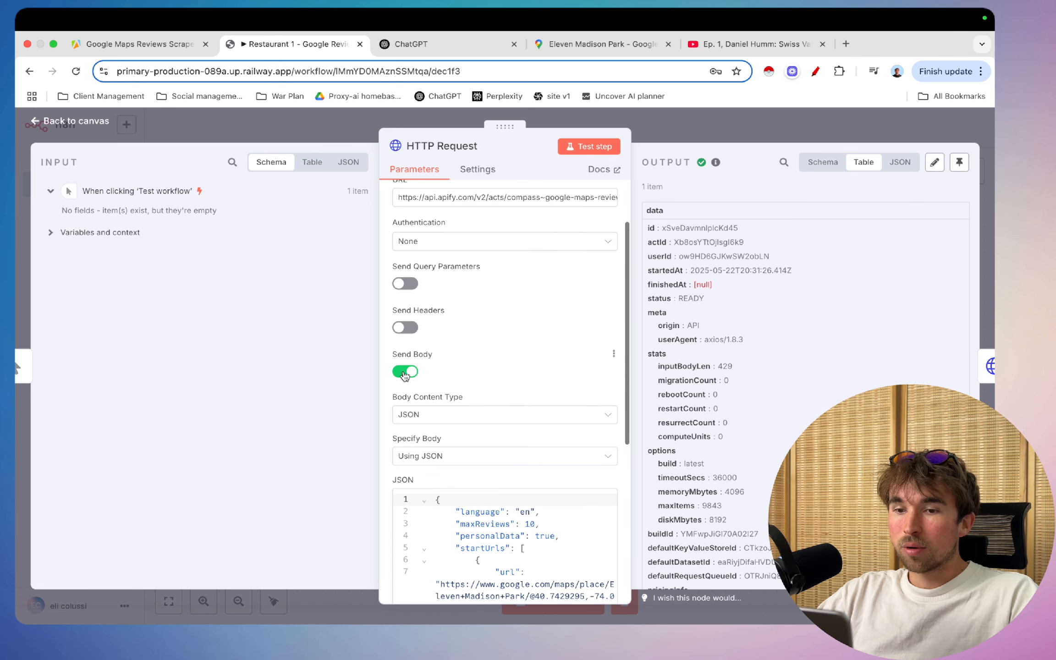
scroll(440, 330, down, 3)
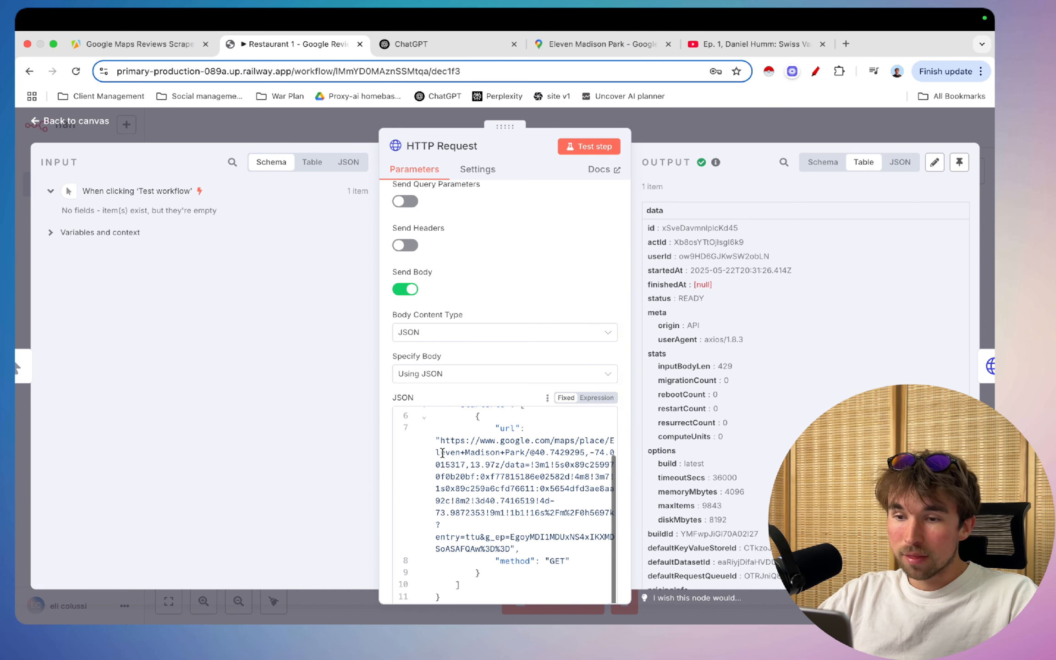
scroll(492, 288, down, 4)
scroll(449, 229, up, 2)
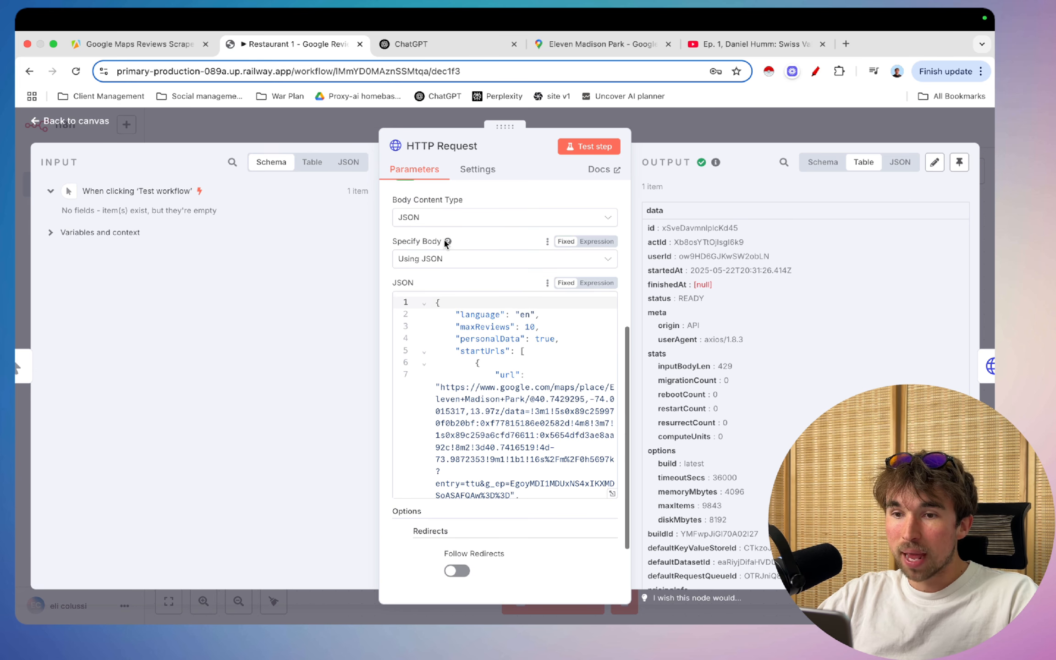
scroll(449, 223, up, 2)
- Set the request's Body Content Type to JSON and Specify Body to Using JSON
click(445, 257)
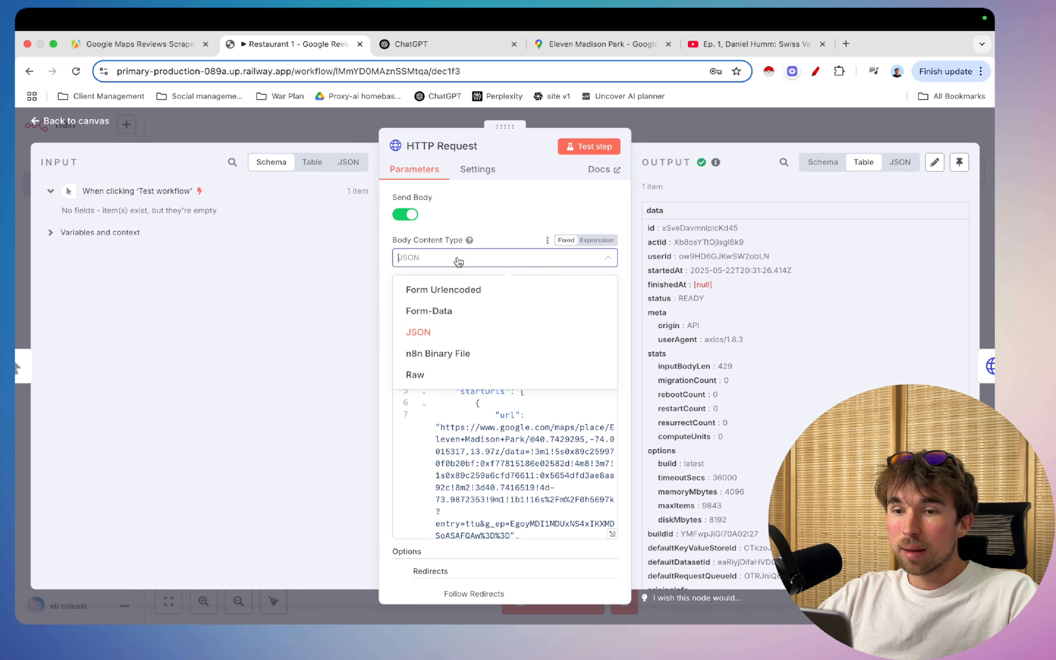
click(448, 347)
click(459, 299)
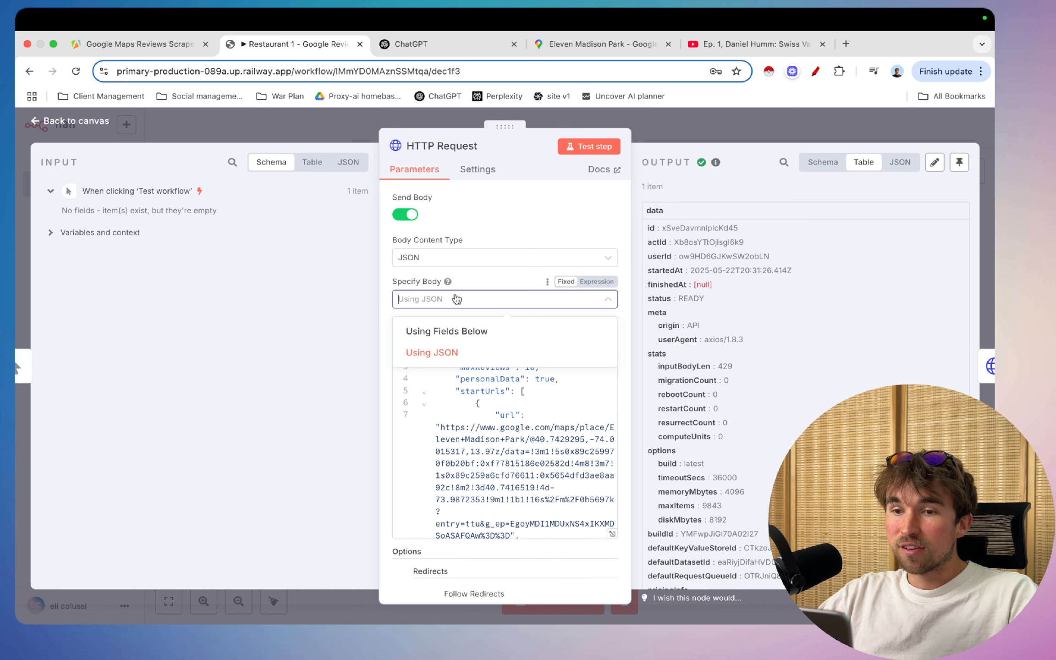
click(460, 352)
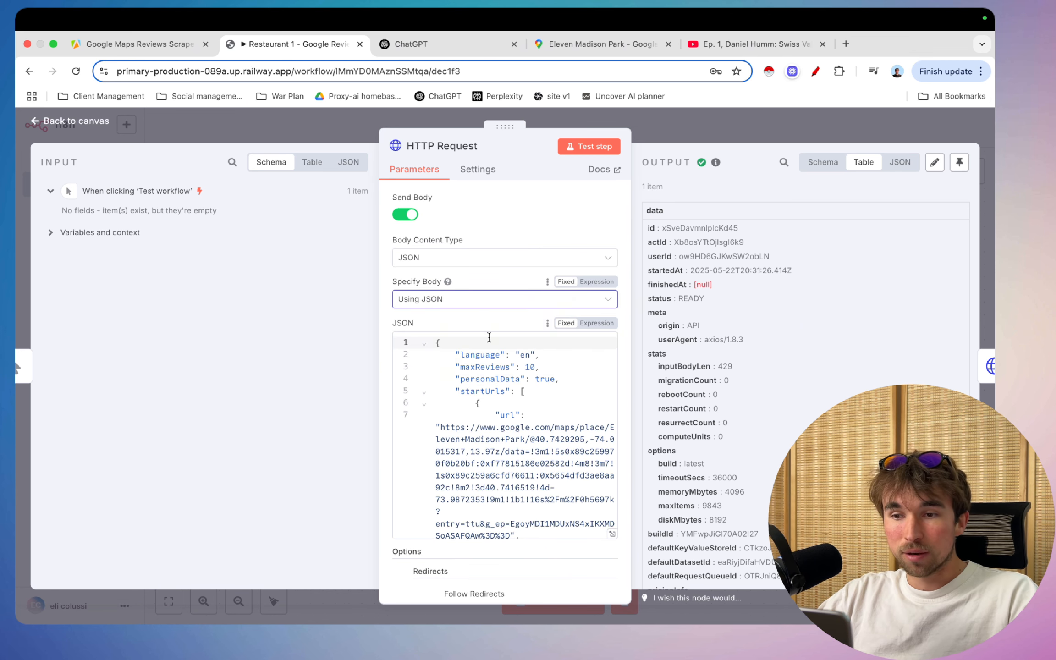
- Examine the request's JSON field with the scraper input, and the redirect option below it
scroll(489, 339, down, 2)
scroll(489, 339, up, 2)
scroll(475, 229, down, 3)
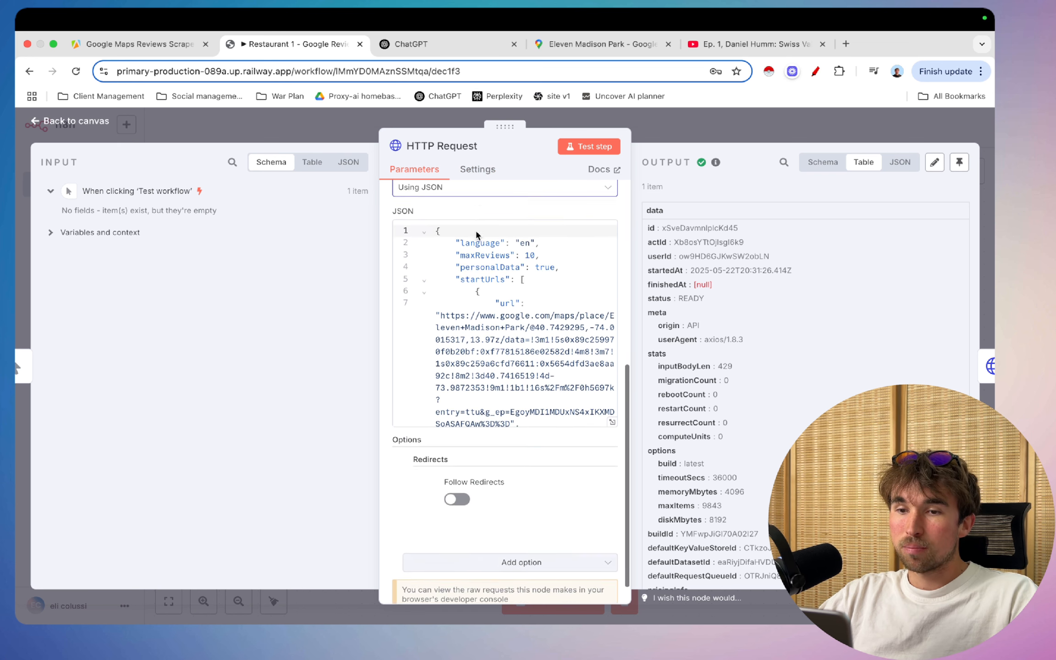
double_click(402, 208)
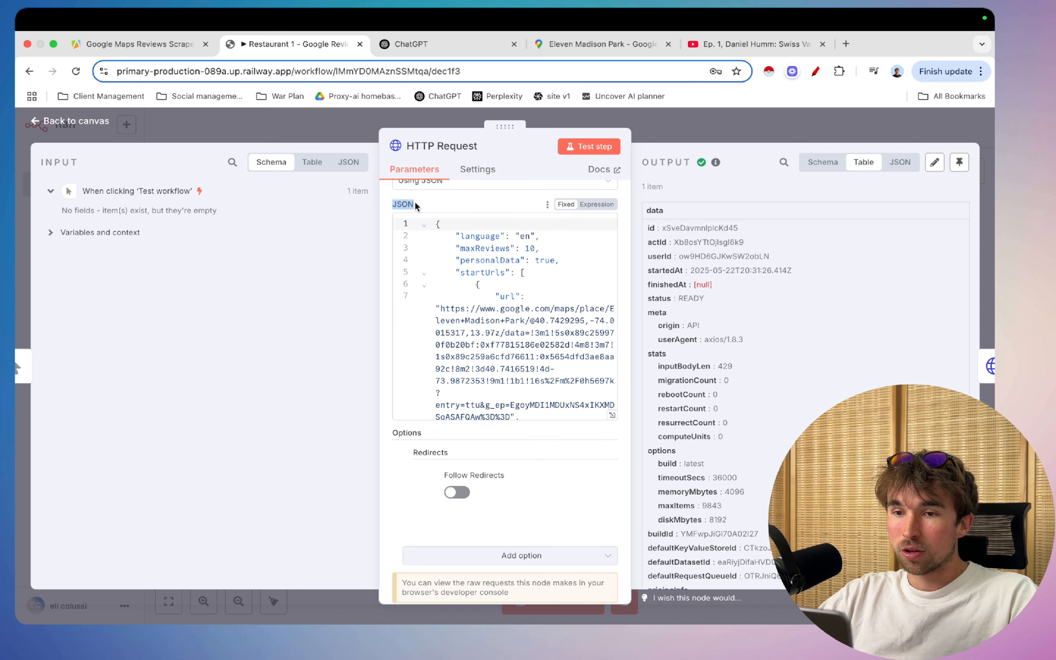
- Switch to Apify, close the API endpoint list, and review the reviews scraper's input in both Manual and JSON form
scroll(442, 259, up, 1)
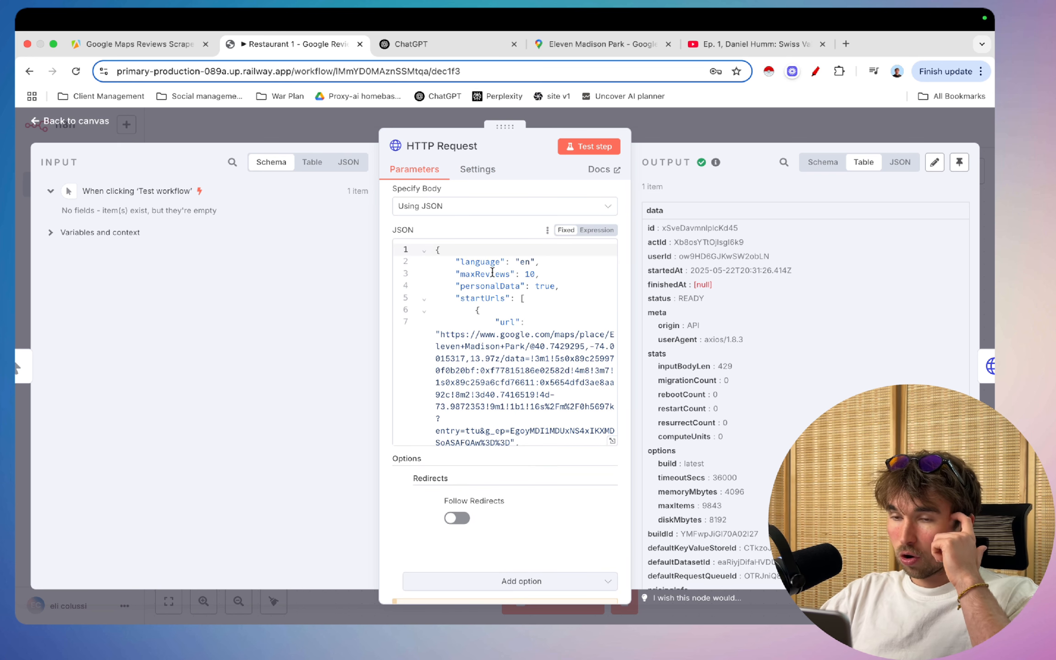
click(143, 48)
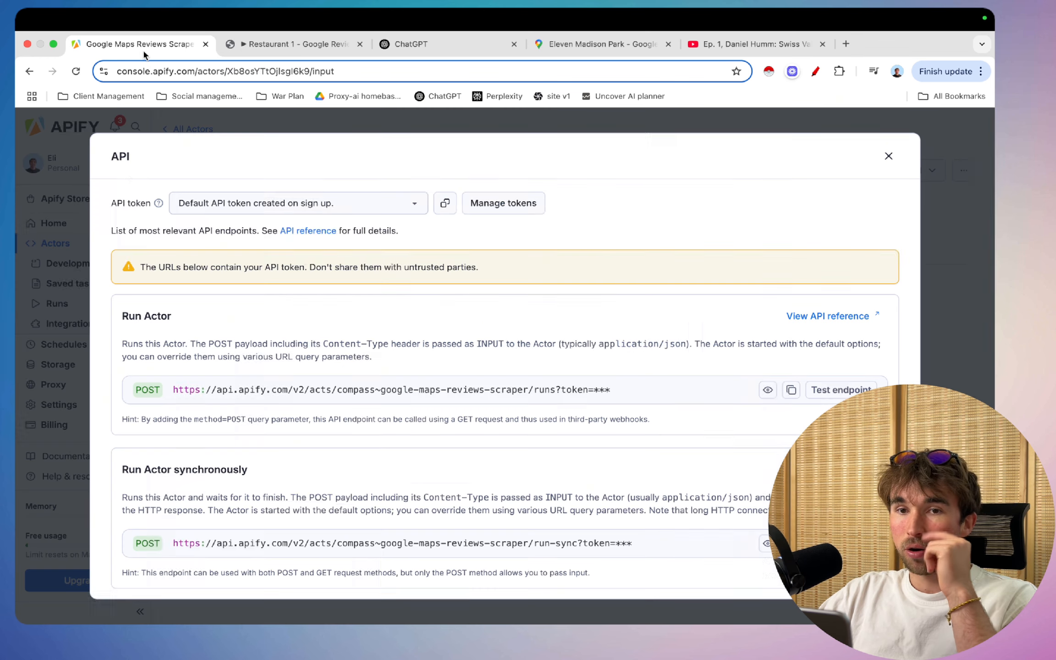
key(Escape)
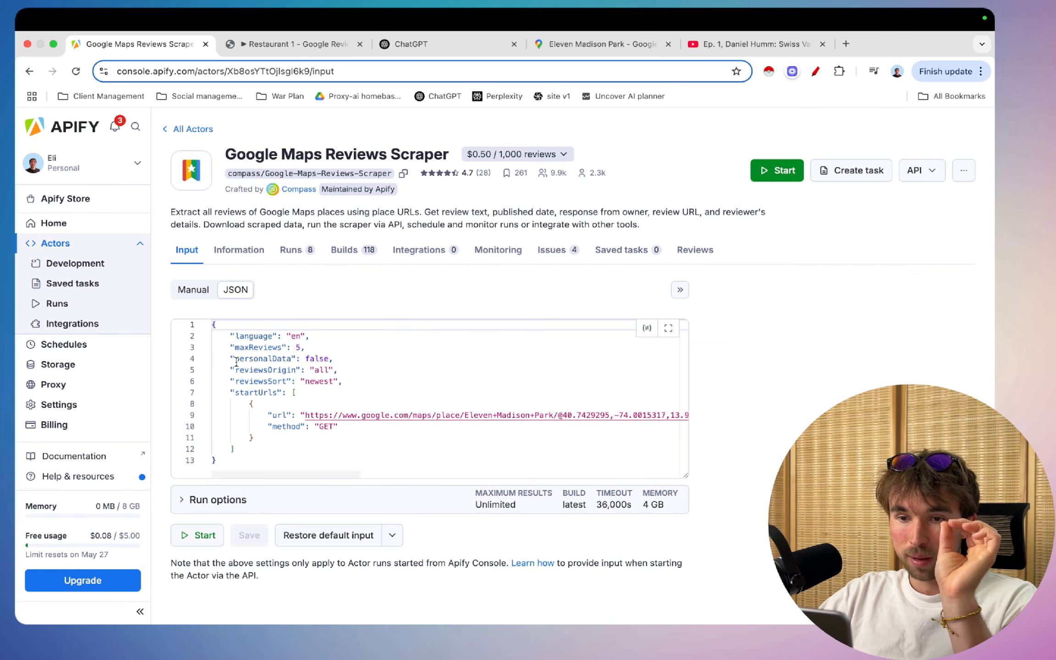
click(190, 289)
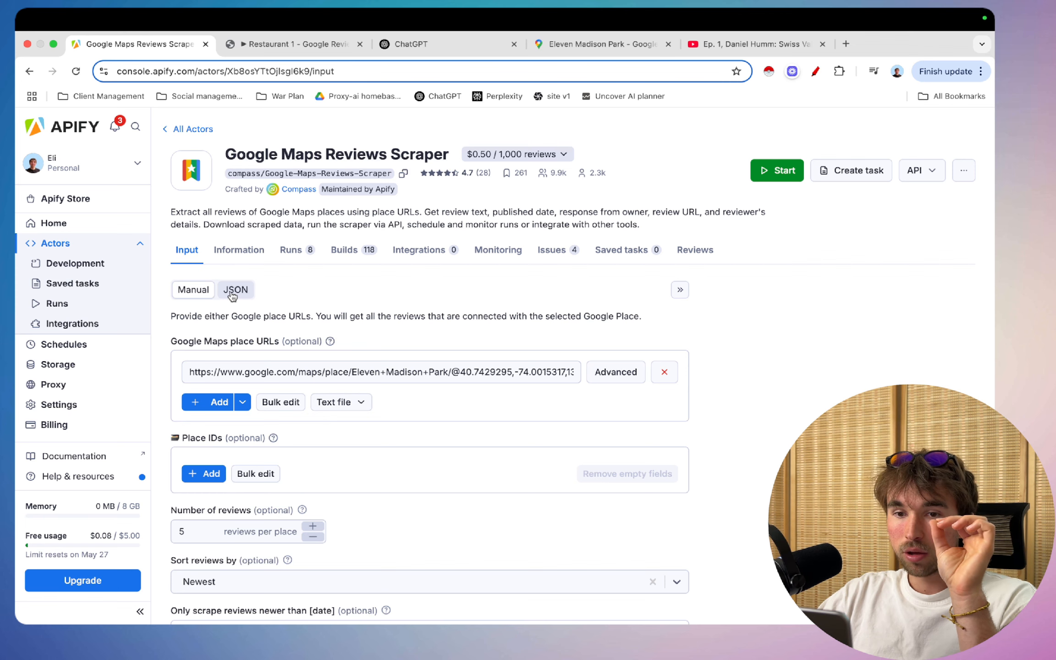
click(236, 290)
click(190, 289)
click(239, 294)
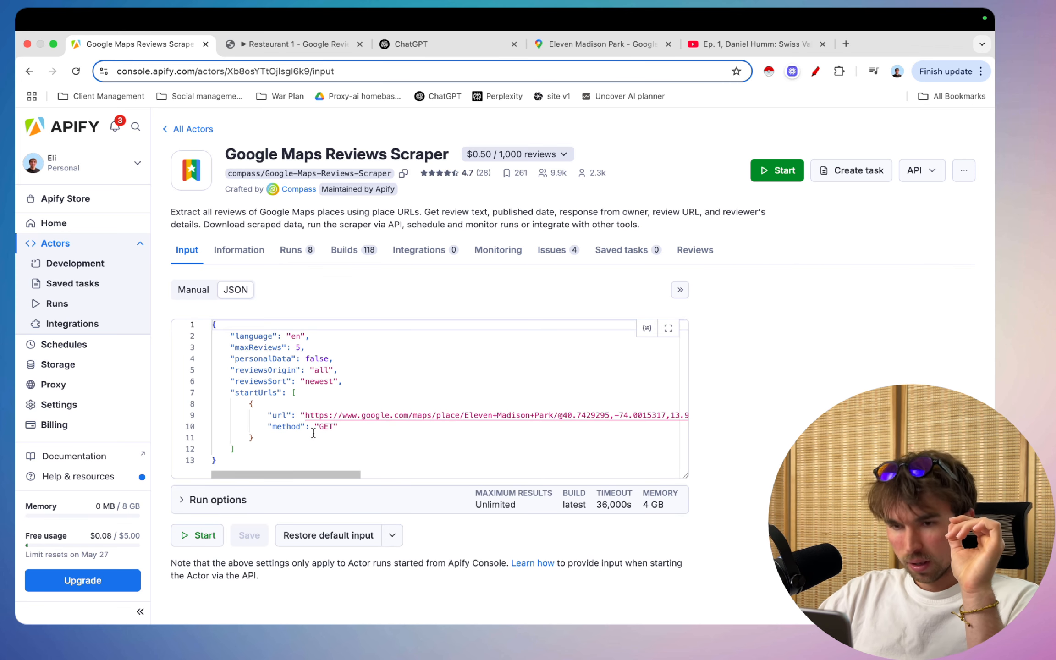
click(500, 421)
key(super+a)
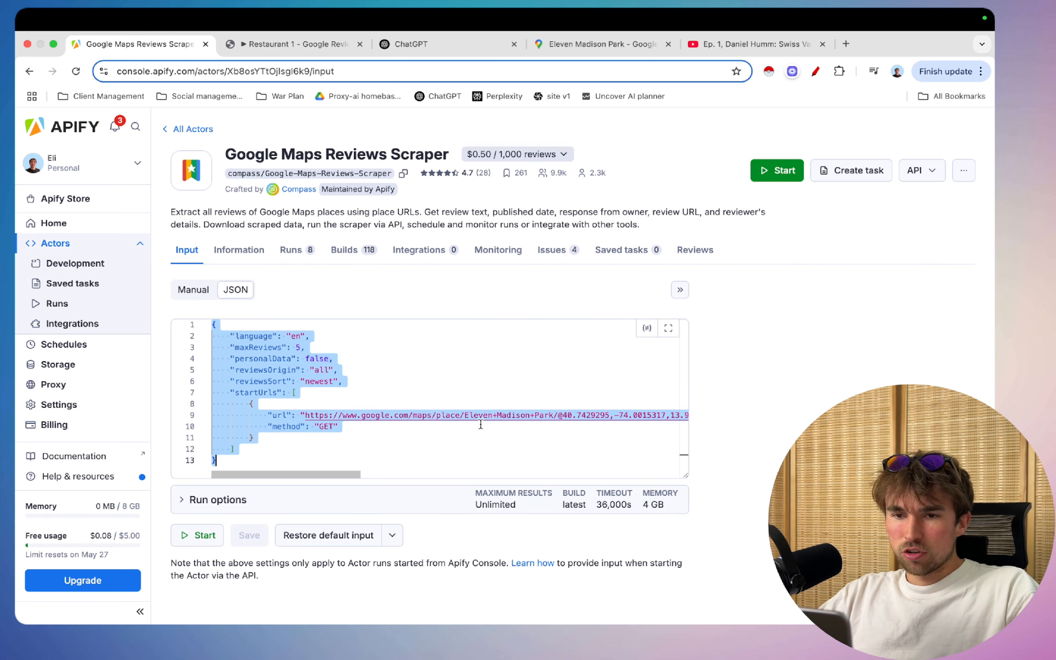
click(488, 374)
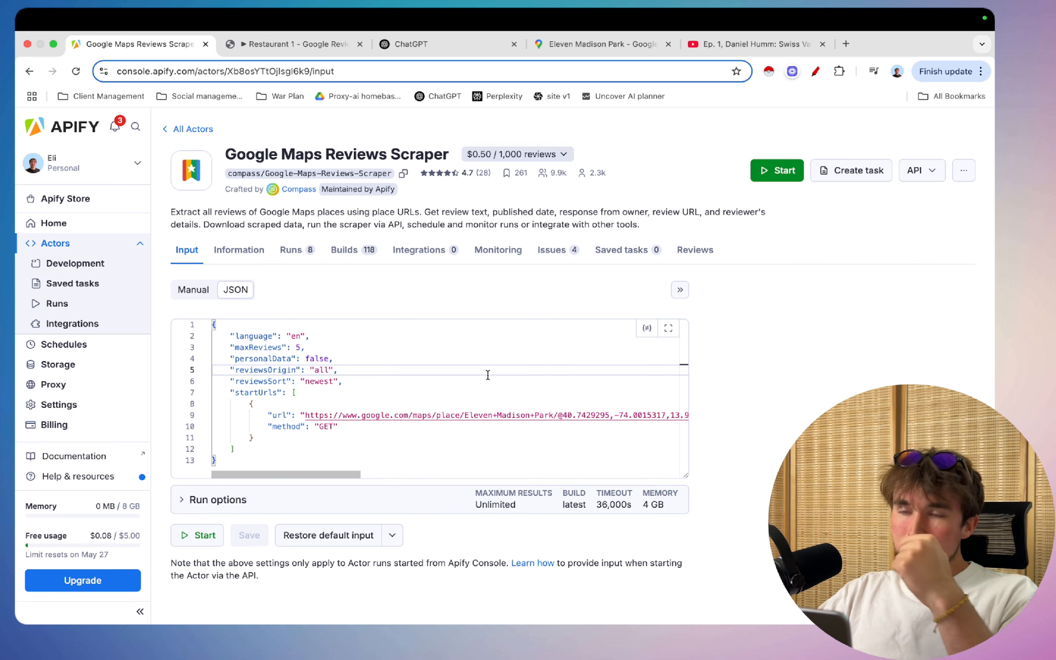
- Return to n8n and set personalData to false in the first HTTP Request node's JSON body
click(303, 46)
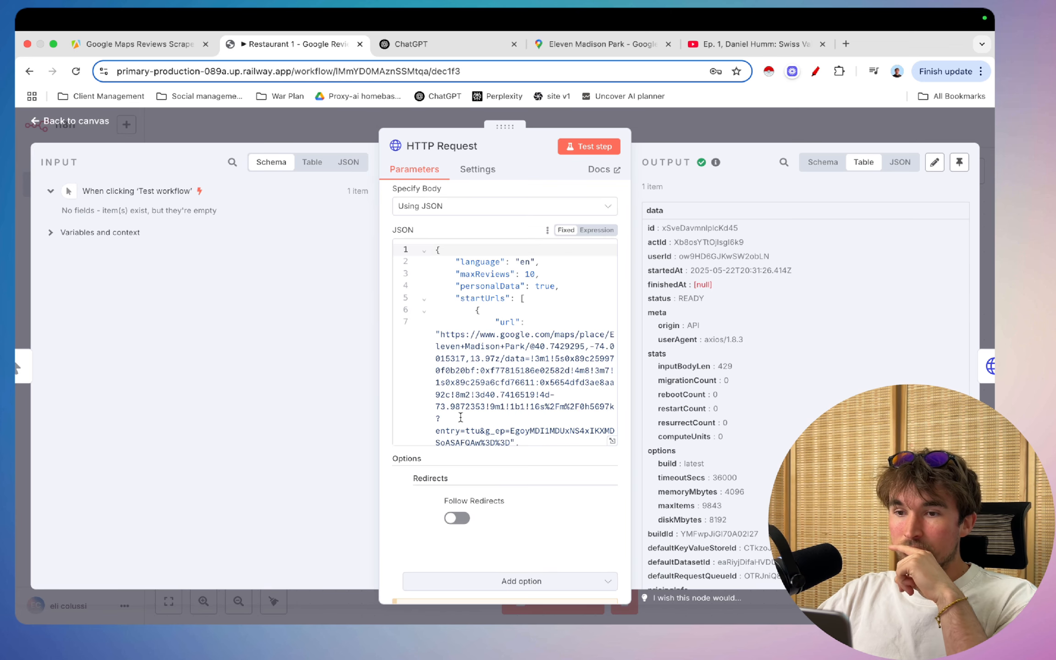
scroll(460, 417, up, 1)
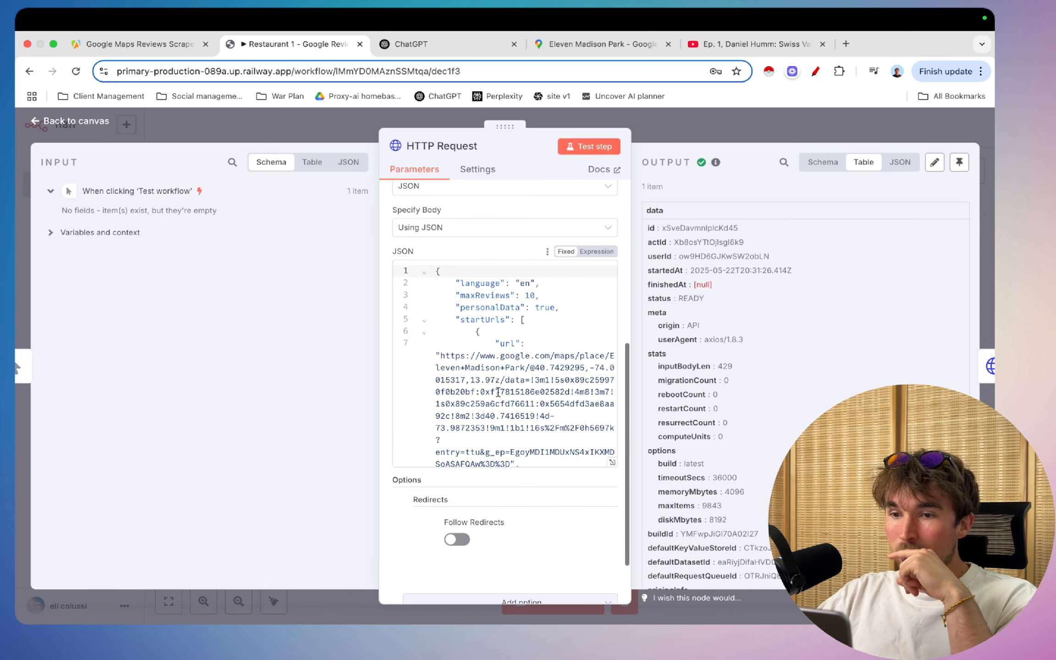
click(535, 297)
click(558, 332)
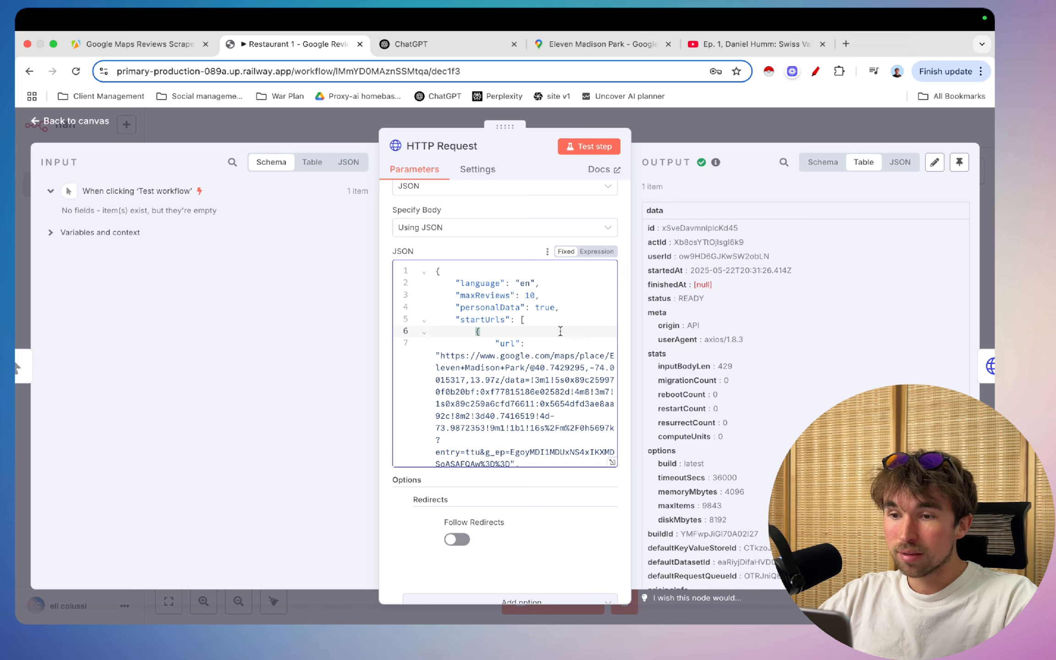
click(554, 309)
key(BackSpace)
key(BackSpace)
key(BackSpace)
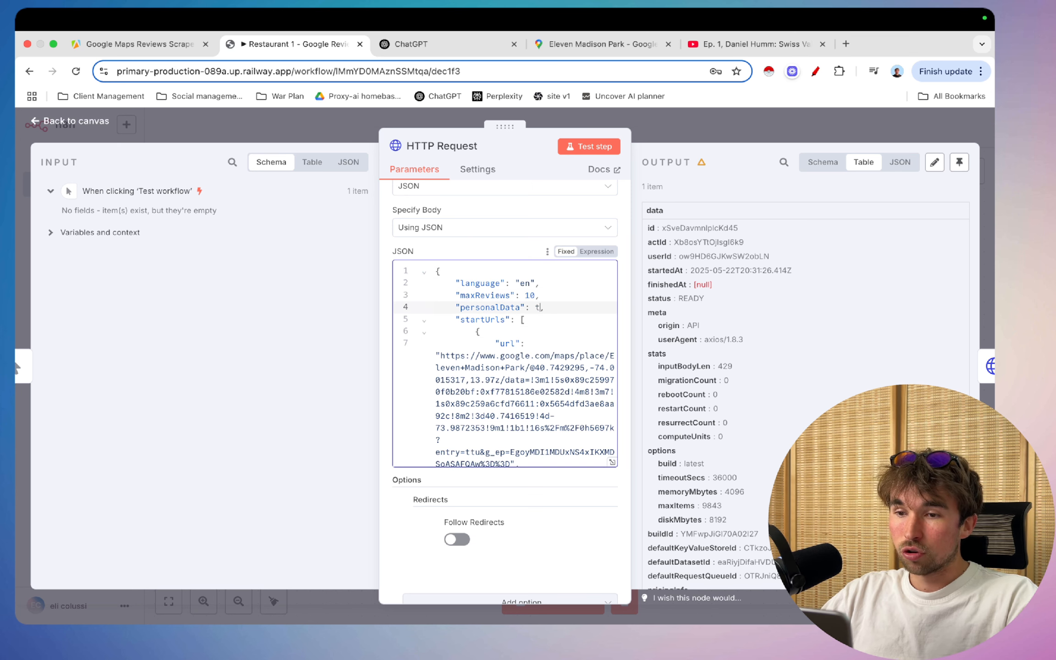
click(560, 333)
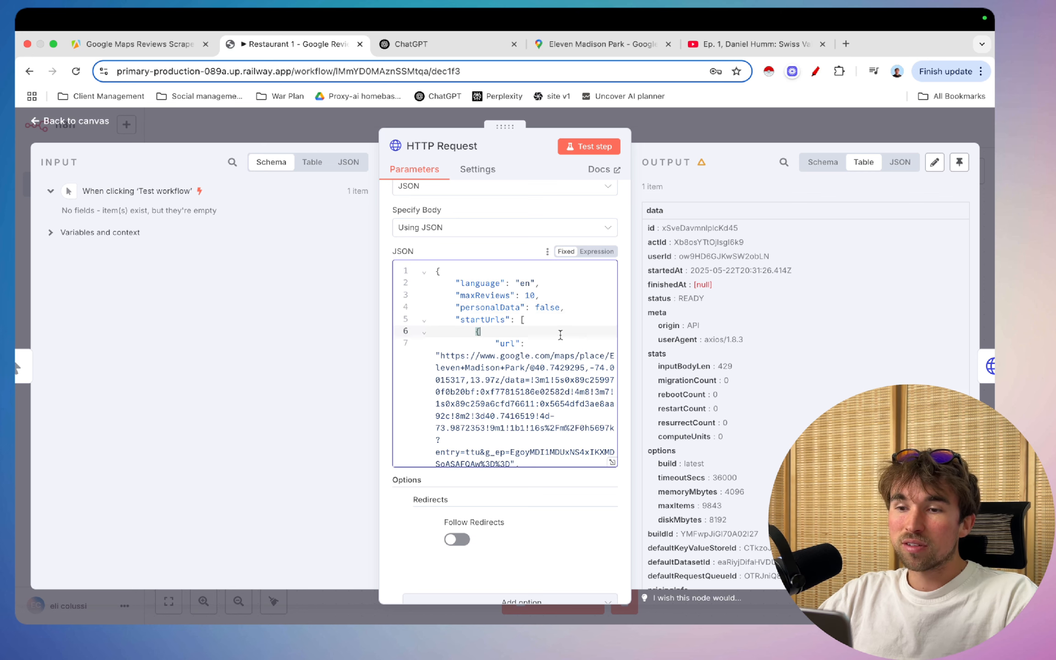
click(562, 339)
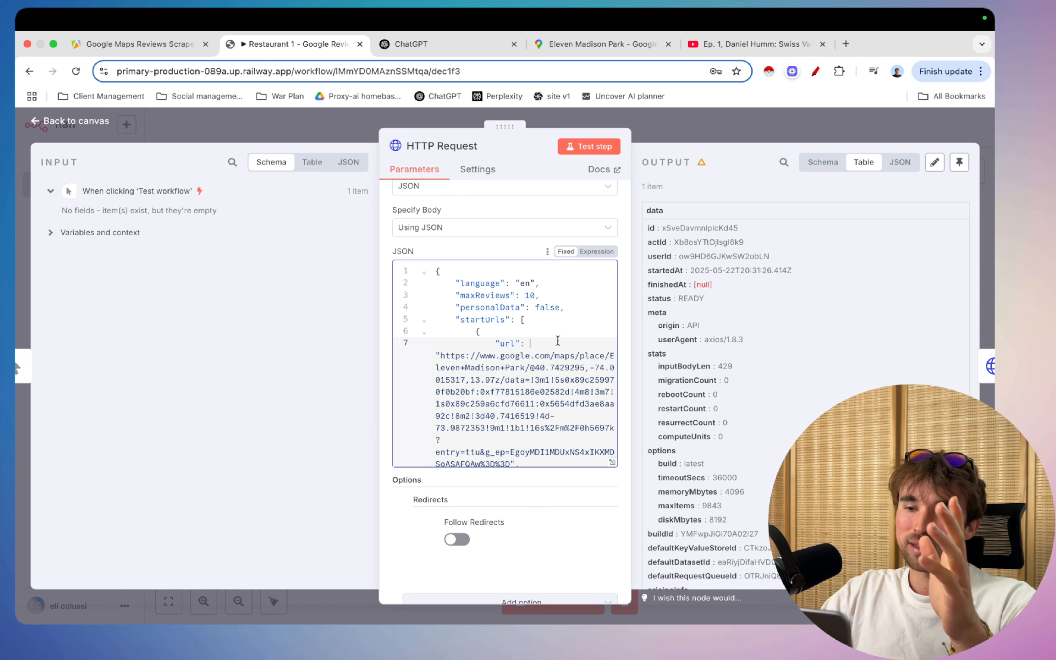
- Examine the Google Maps place URL and the remaining lines of the request's JSON body
scroll(558, 340, down, 2)
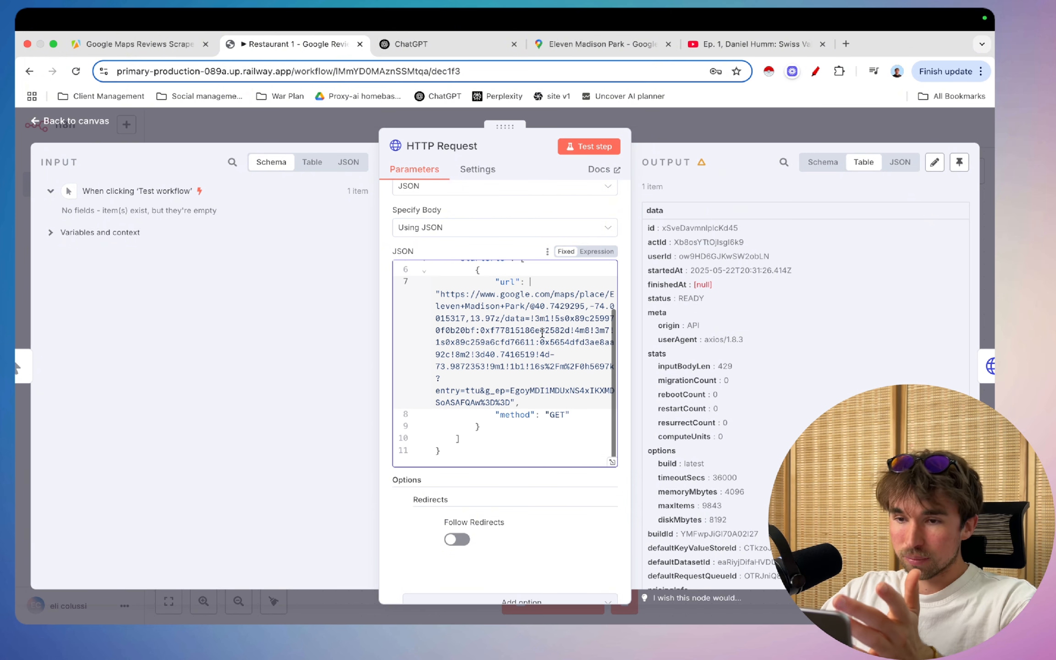
scroll(443, 296, down, 1)
click(436, 294)
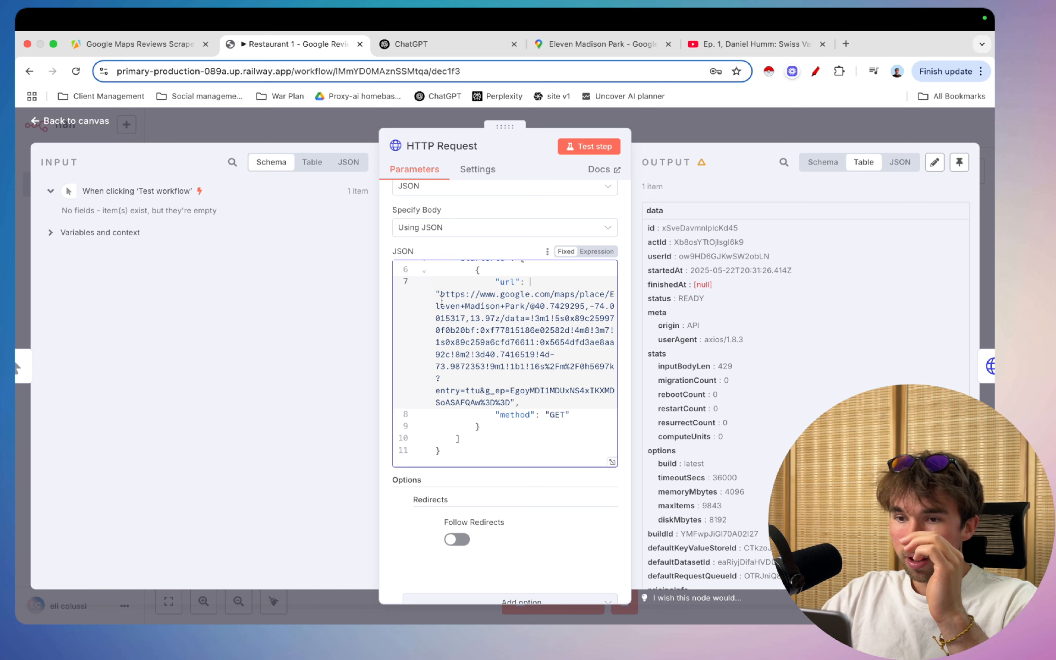
drag(441, 295, 516, 403)
click(539, 404)
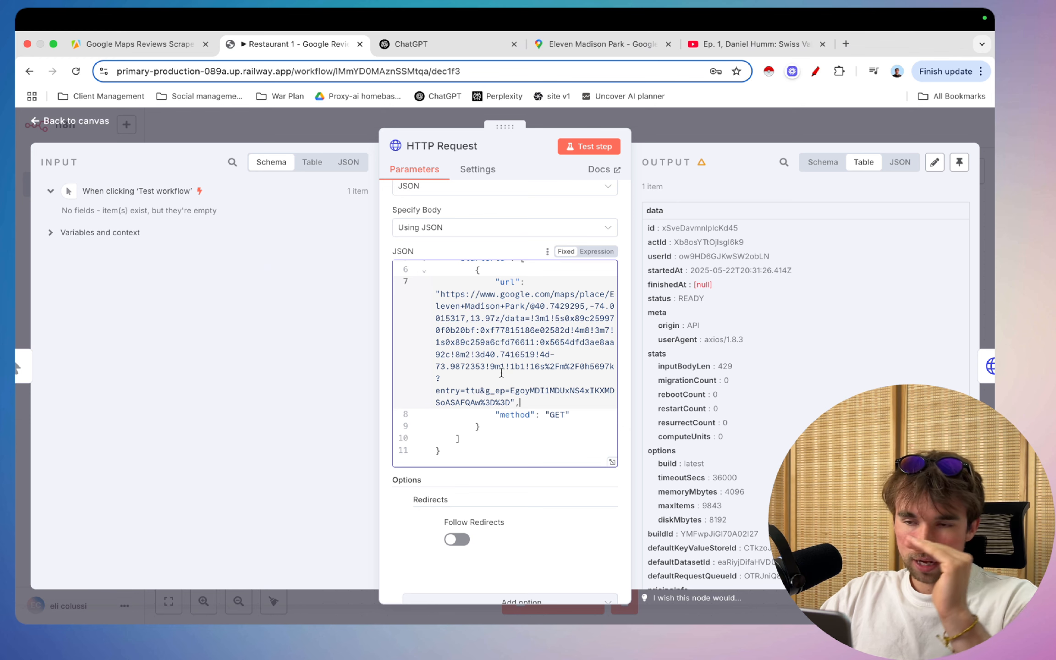
scroll(502, 372, down, 2)
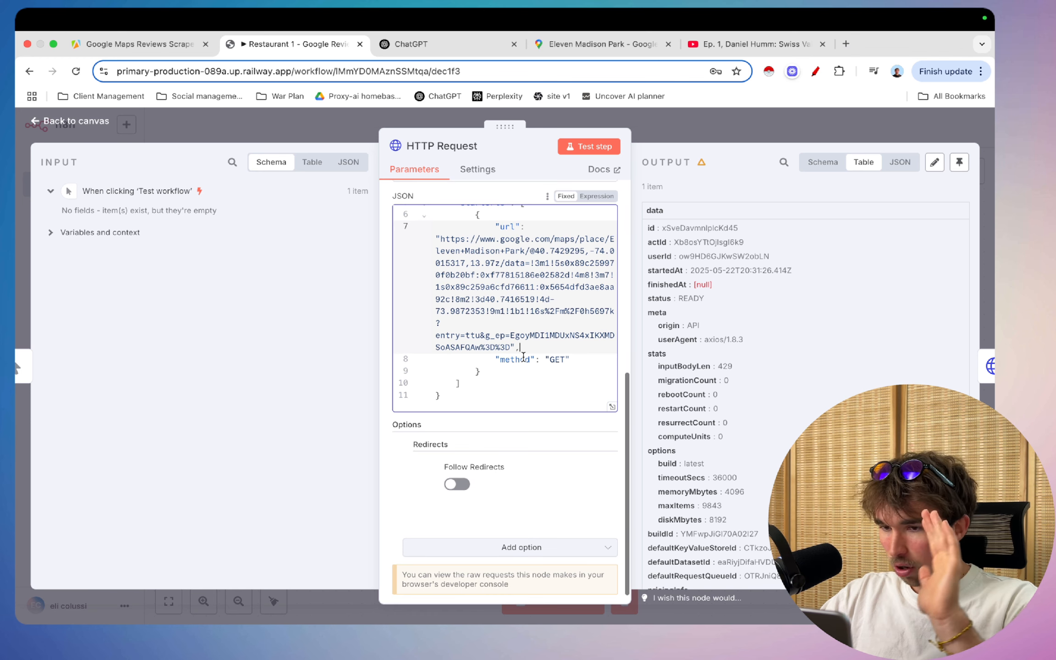
scroll(551, 362, down, 1)
scroll(551, 362, up, 2)
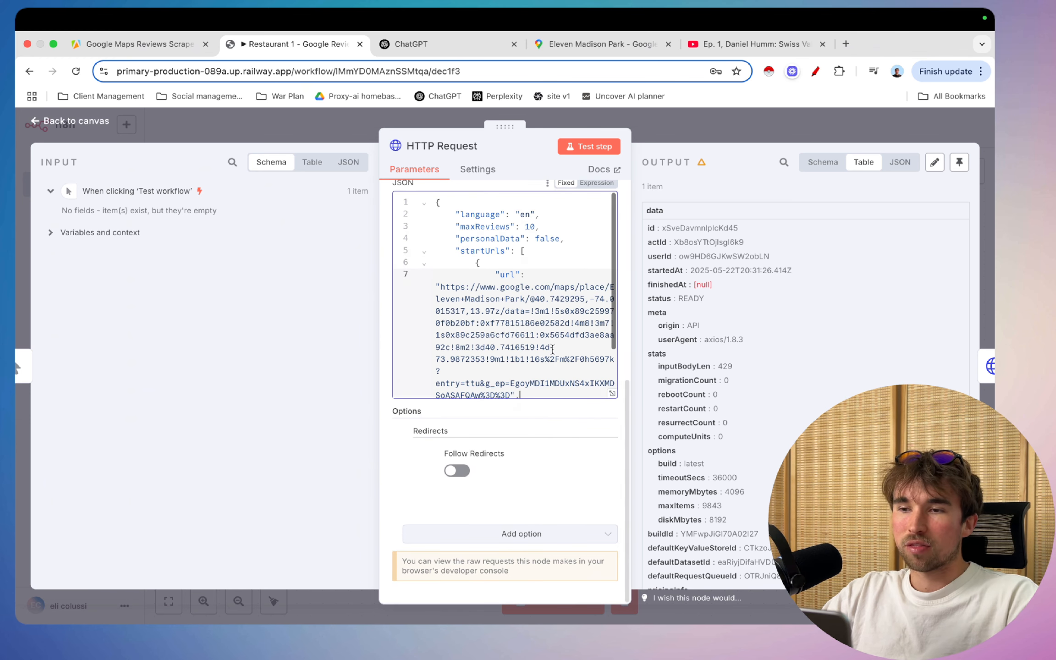
- Leave the first HTTP Request node, reopen it to check its body settings, and return to the canvas
click(658, 125)
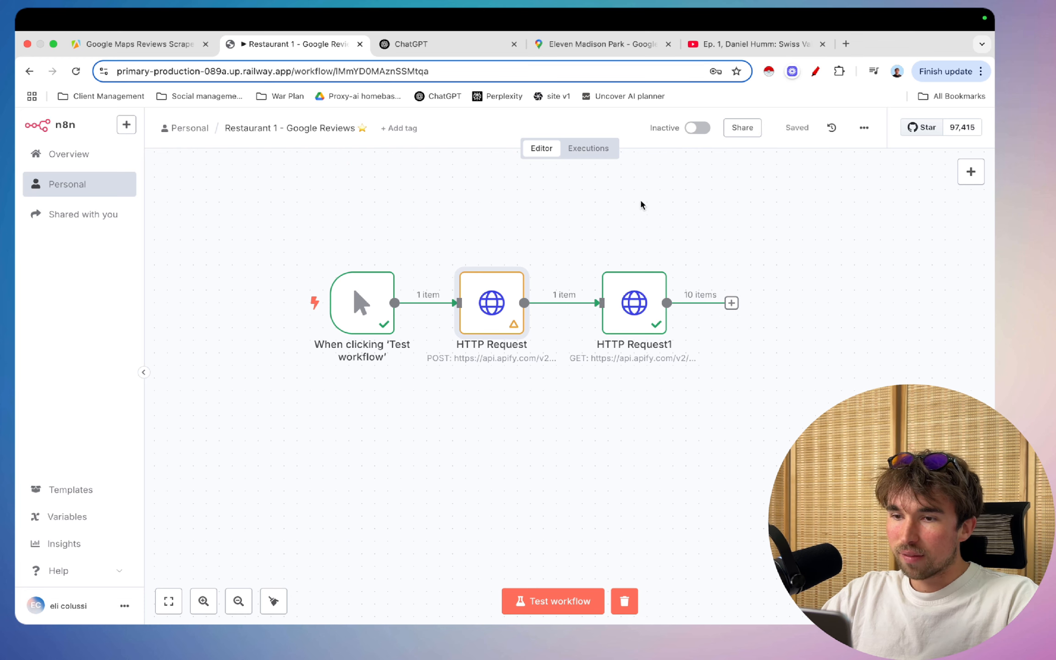
double_click(492, 298)
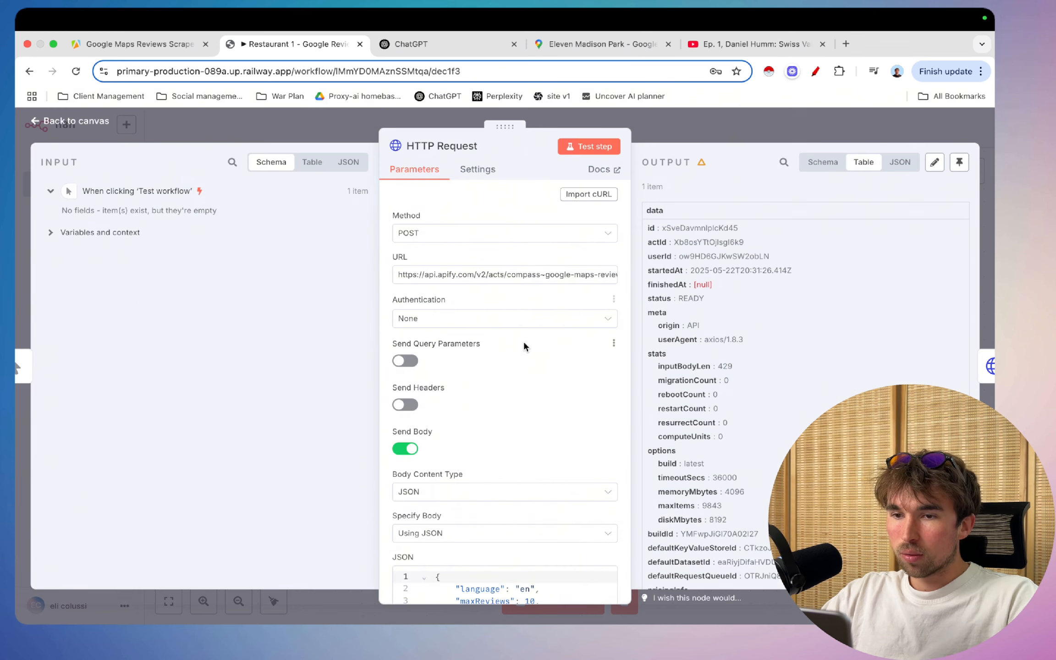
click(669, 128)
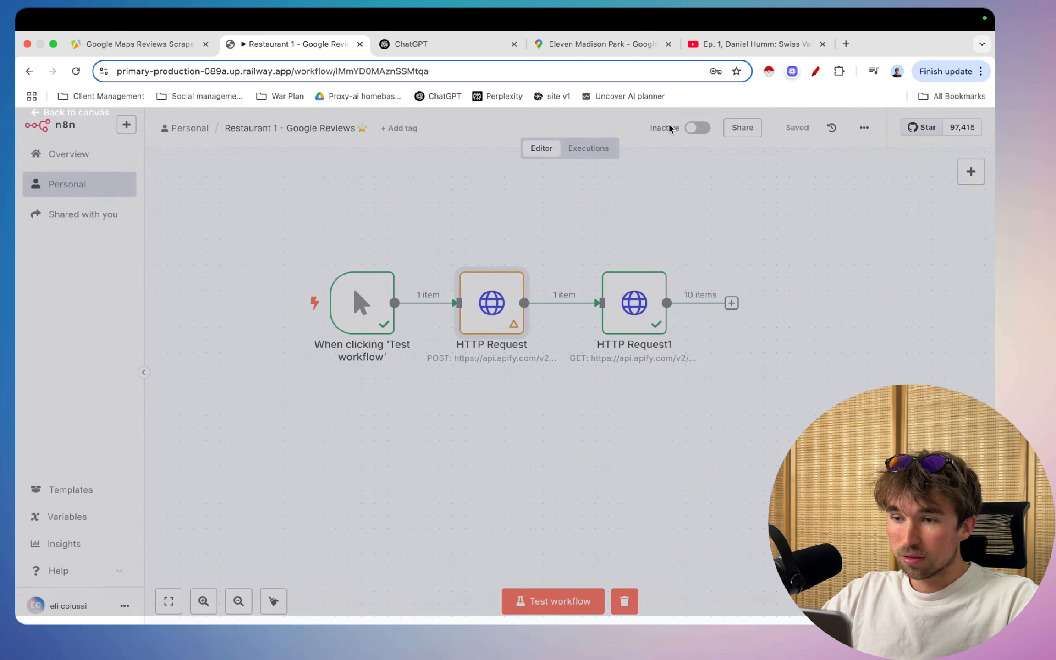
double_click(488, 320)
scroll(506, 439, down, 2)
scroll(506, 438, down, 2)
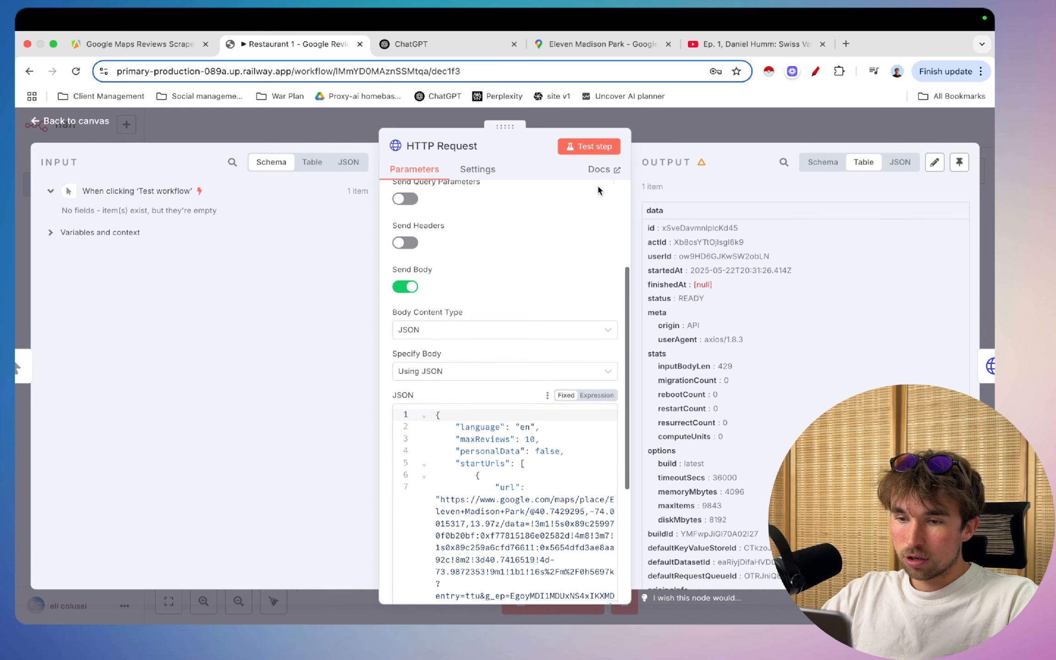
key(Escape)
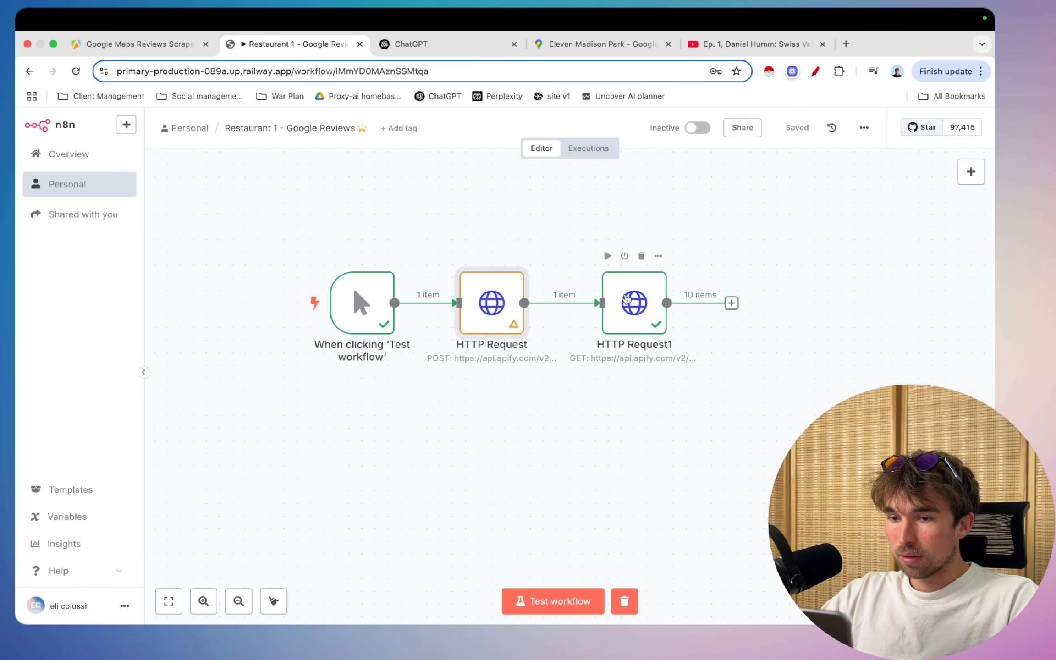
- Rename the first HTTP Request node as "start scrape"
right_click(498, 323)
click(522, 371)
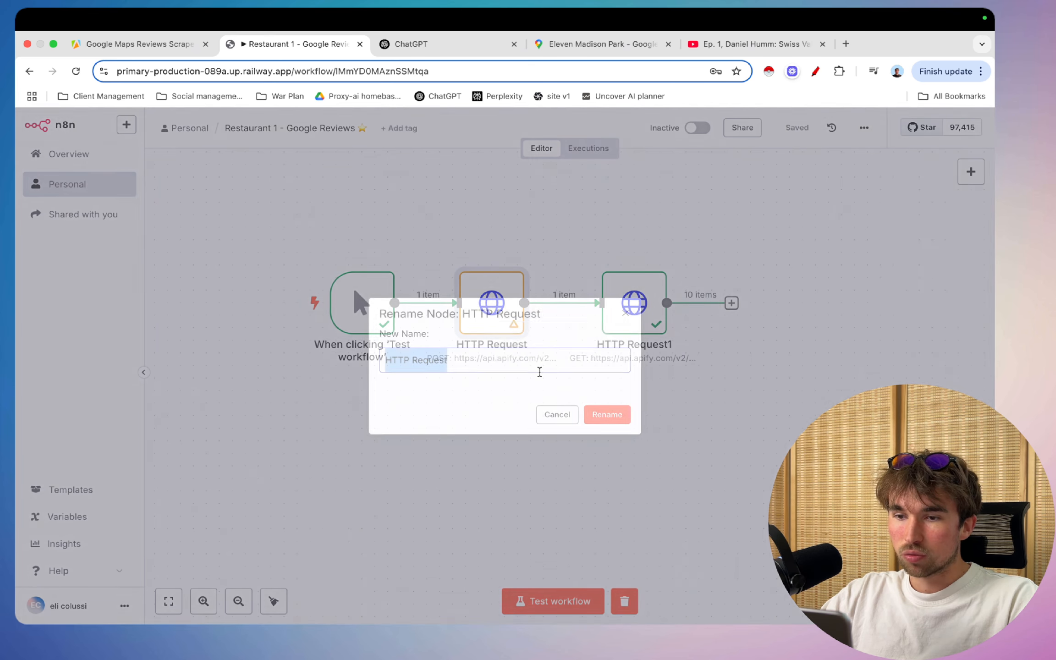
click(528, 366)
key(BackSpace)
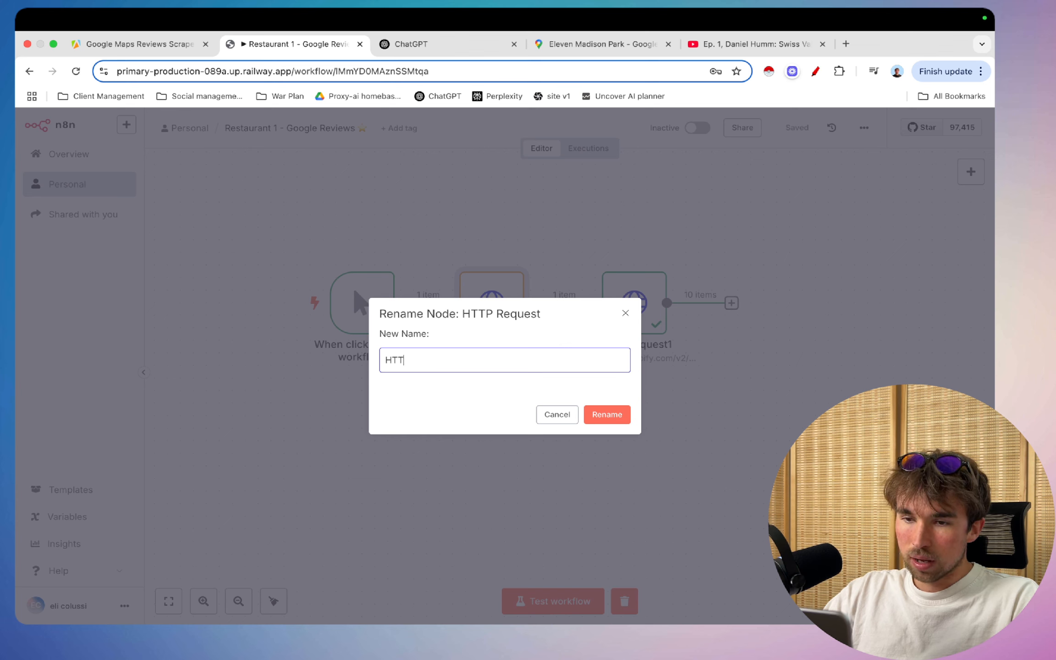
key(BackSpace)
key(BackSpace)
key(BackSpace)
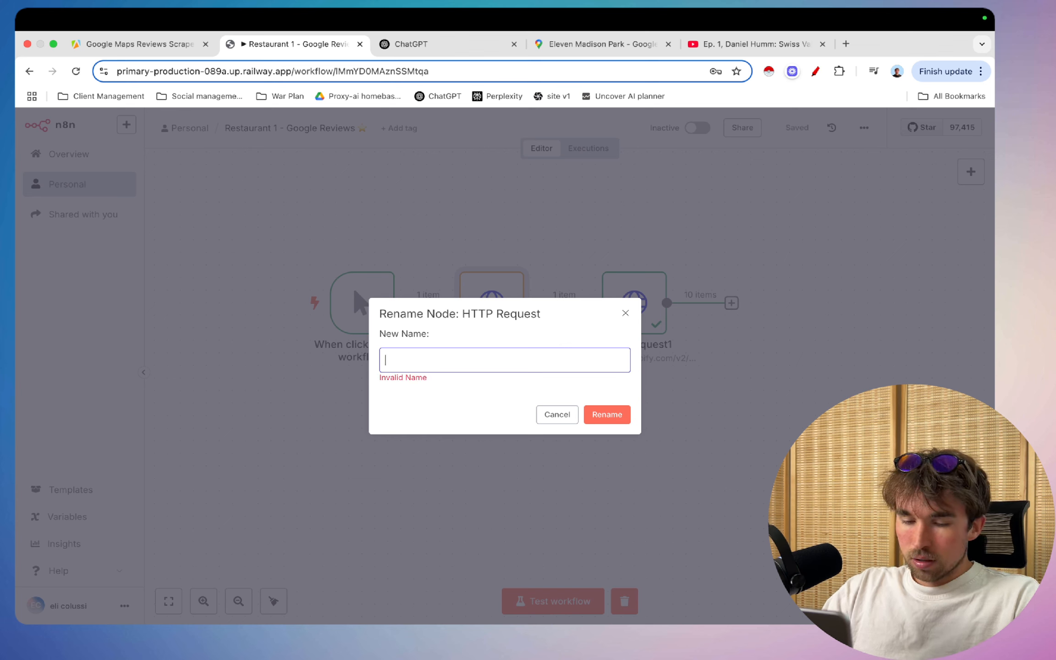
text(start scrape)
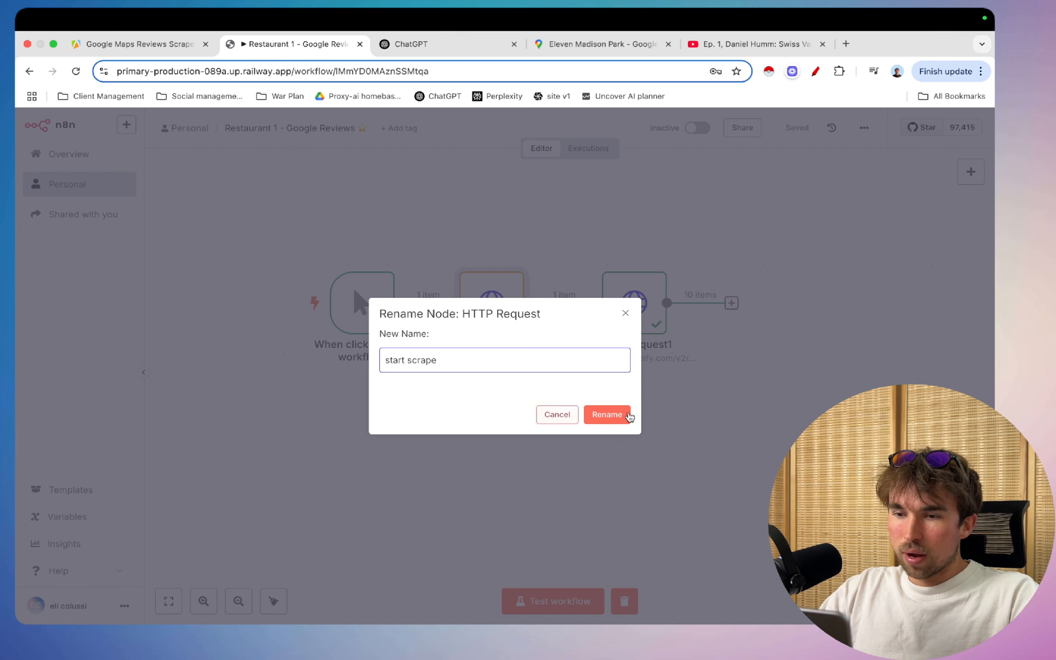
click(629, 415)
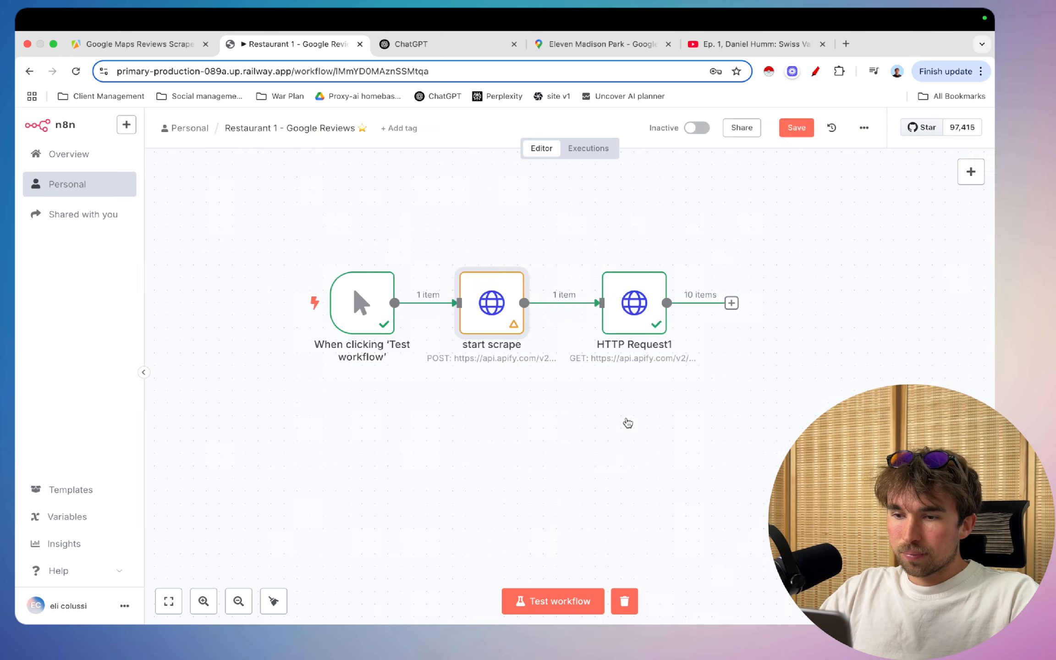
- Rename the HTTP Request1 node as "get scrape results"
right_click(639, 321)
click(682, 375)
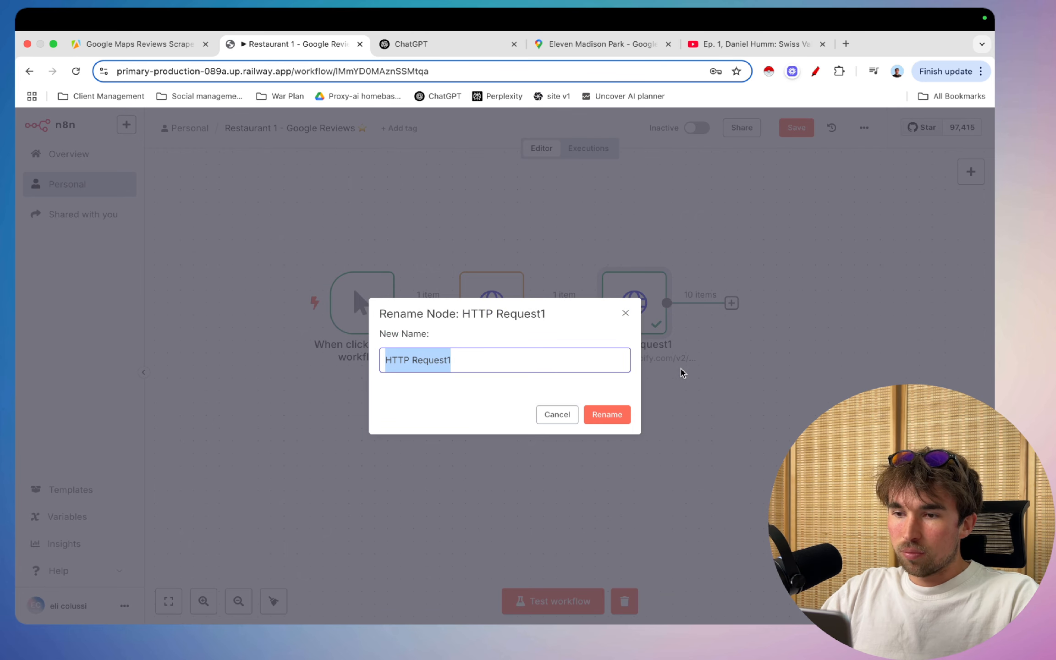
text(get scr)
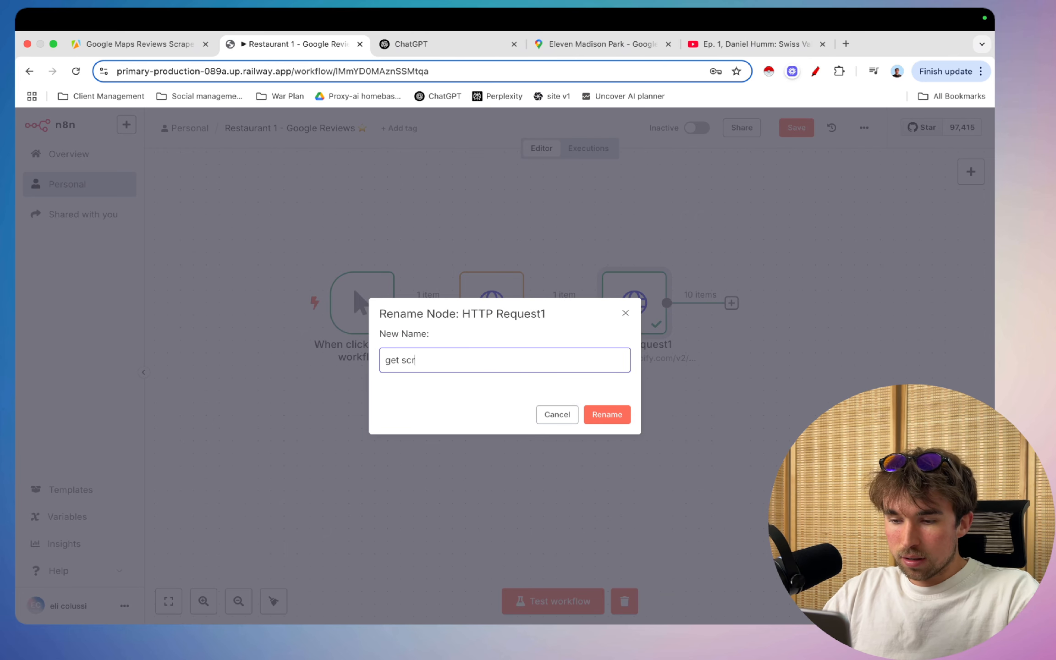
text(ape results)
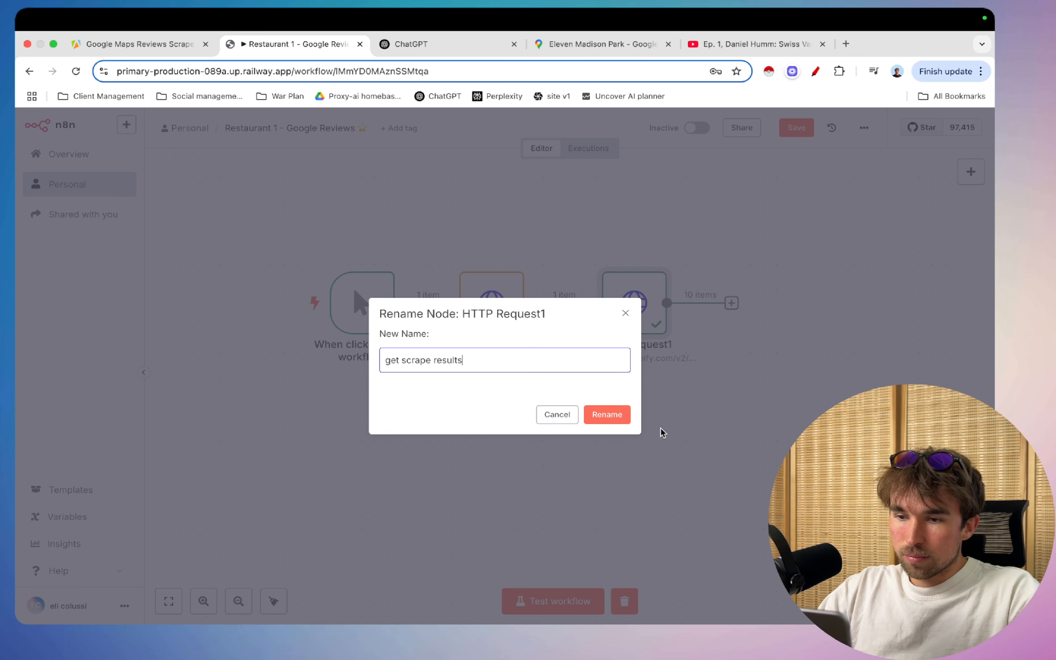
click(615, 414)
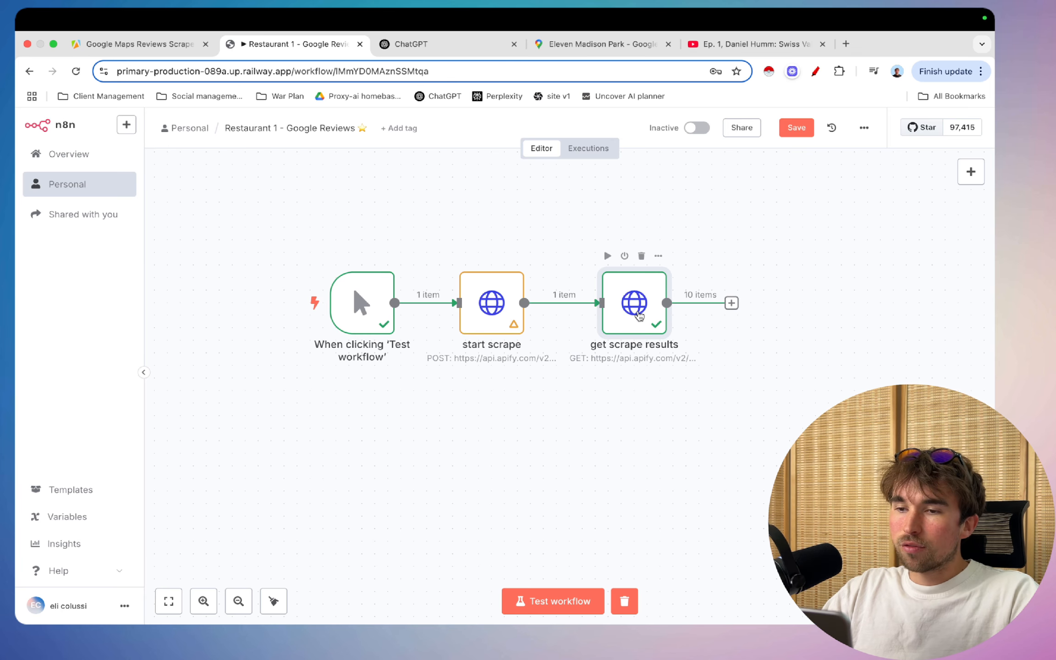
- Check the request parameters of the get scrape results node, and open those of the start scrape node
double_click(638, 315)
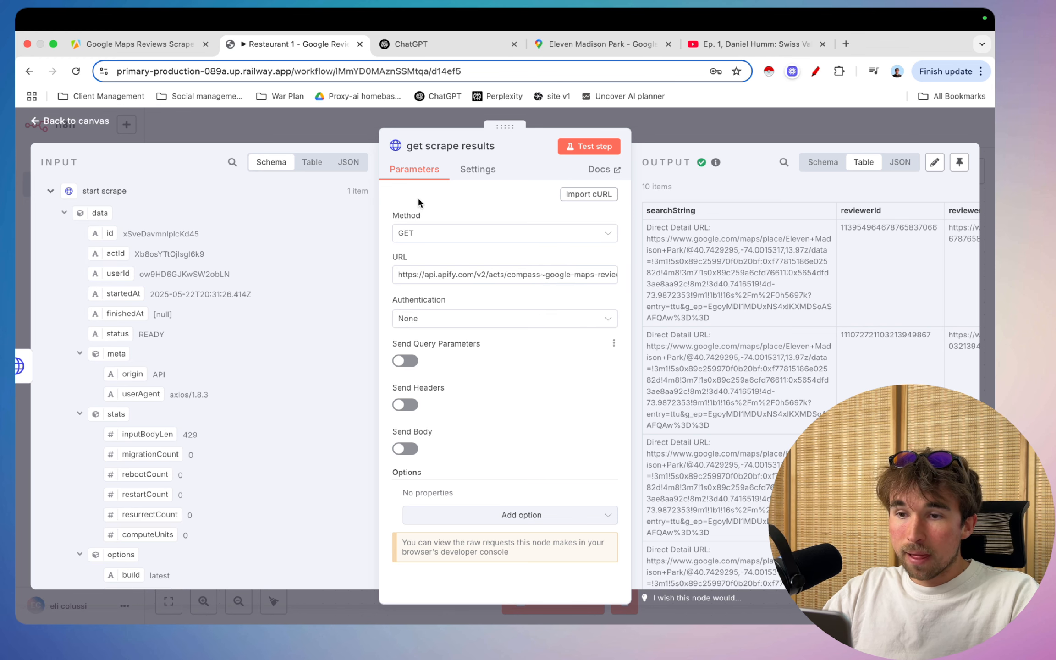
key(Escape)
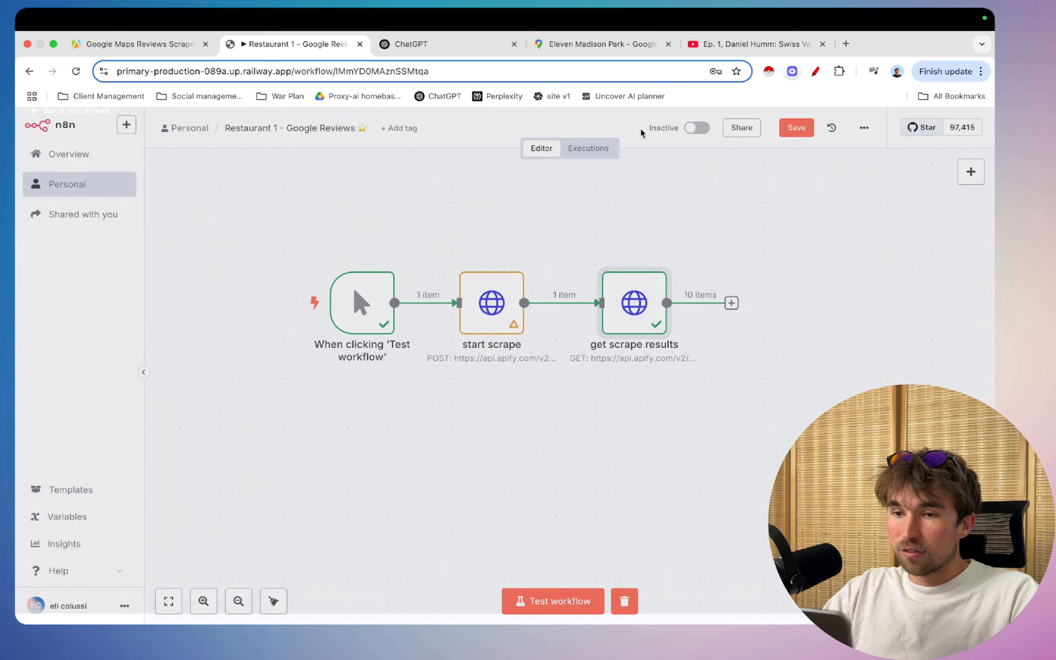
double_click(481, 299)
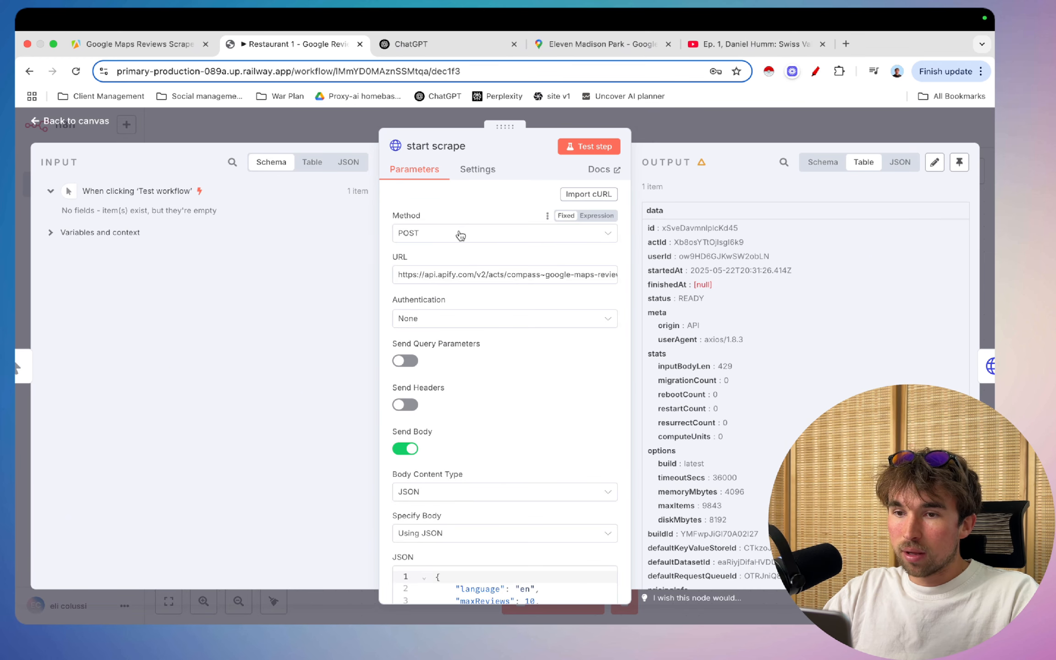
- Check the request method of the start scrape node and of the get scrape results node
click(459, 234)
click(444, 383)
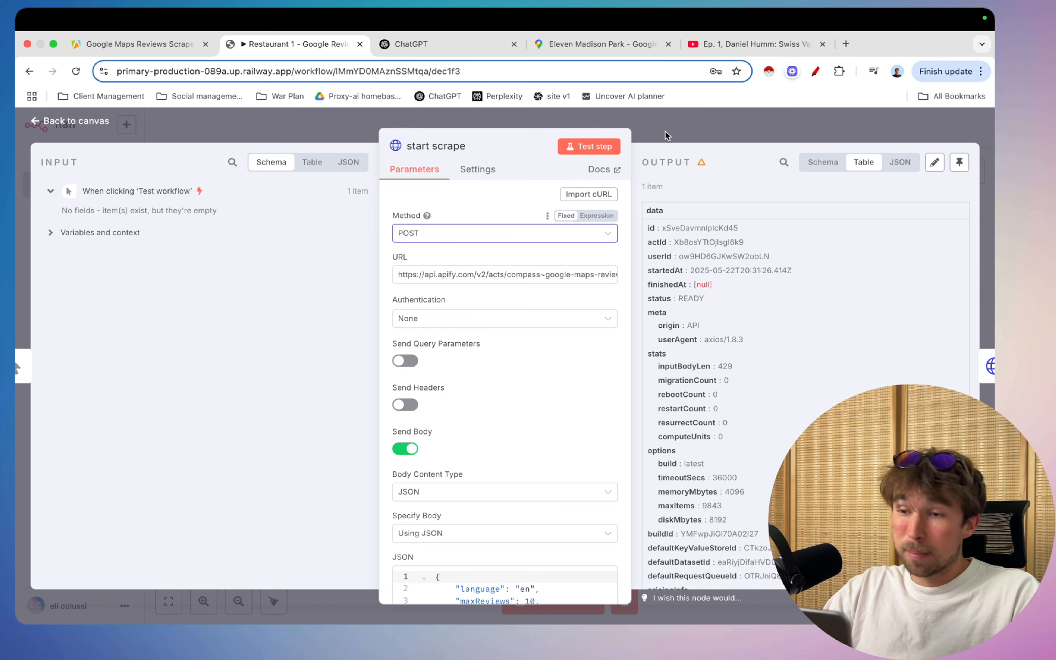
click(700, 129)
double_click(625, 318)
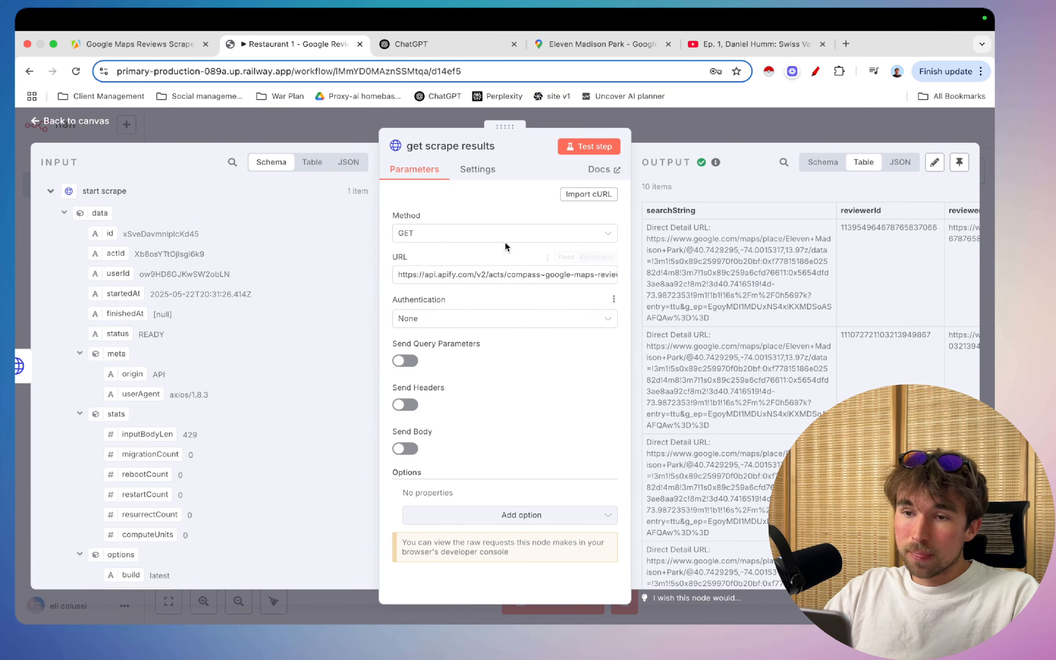
click(502, 234)
click(478, 293)
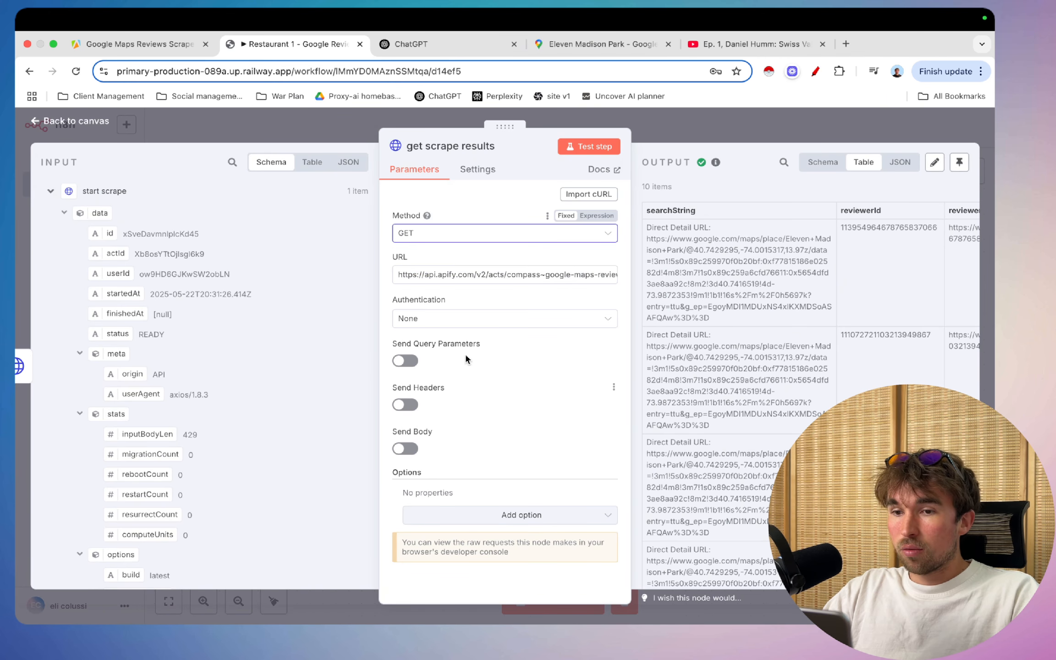
- Switch to Apify and copy the Get last run dataset items URL from the Google Maps Reviews Scraper's API endpoints
click(140, 44)
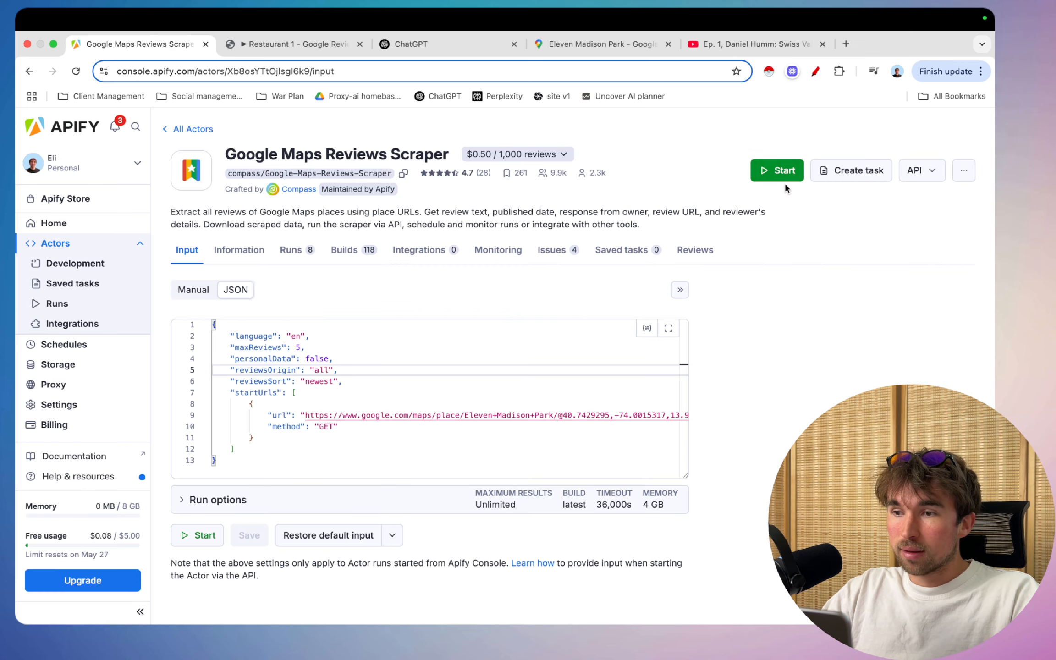
click(932, 171)
click(914, 225)
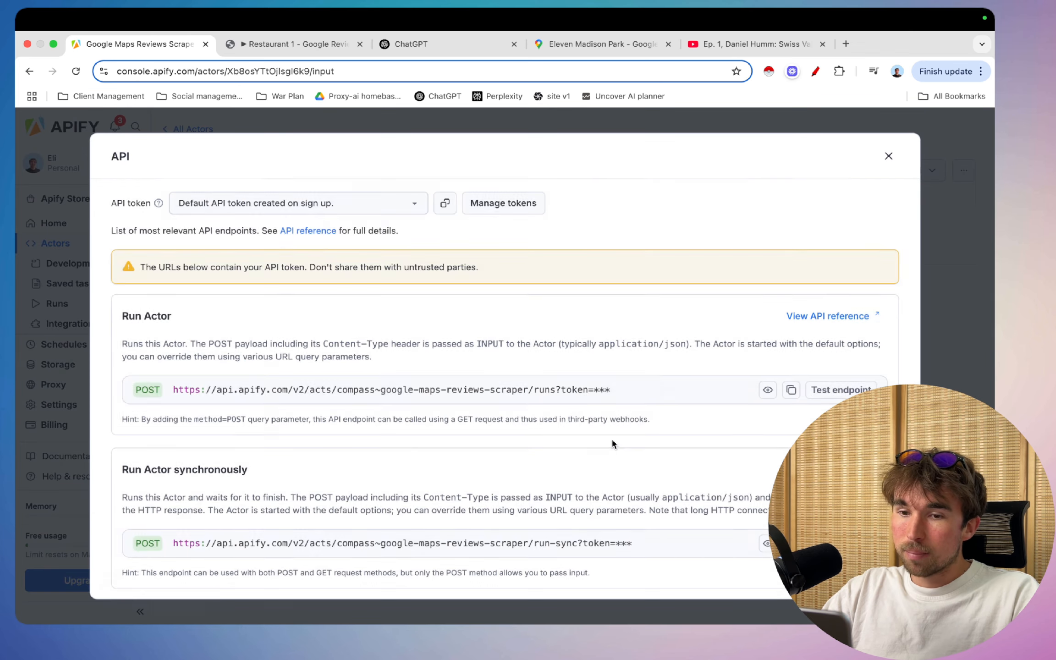
scroll(614, 439, down, 10)
scroll(614, 439, down, 6)
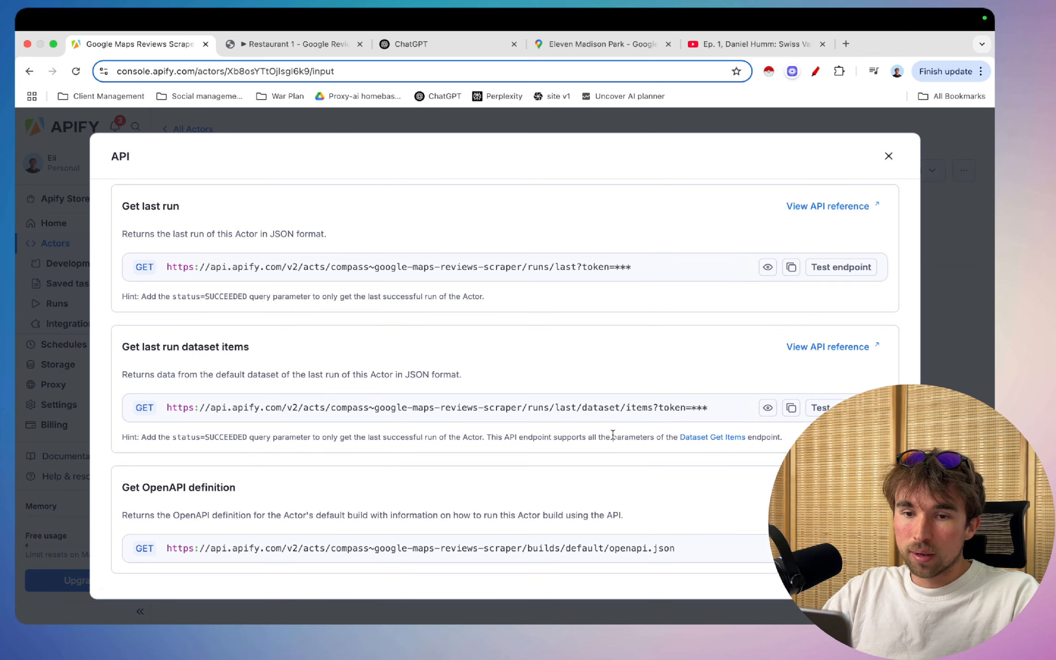
triple_click(190, 344)
click(267, 345)
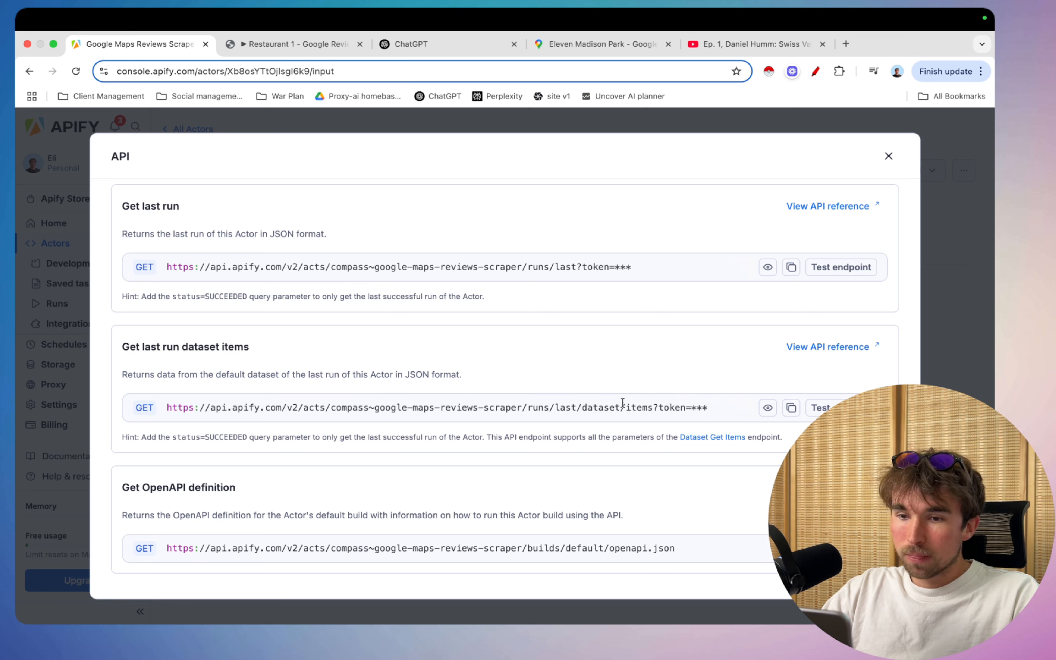
click(792, 407)
- Return to the n8n workflow, leave the get scrape results node and save the workflow
click(294, 44)
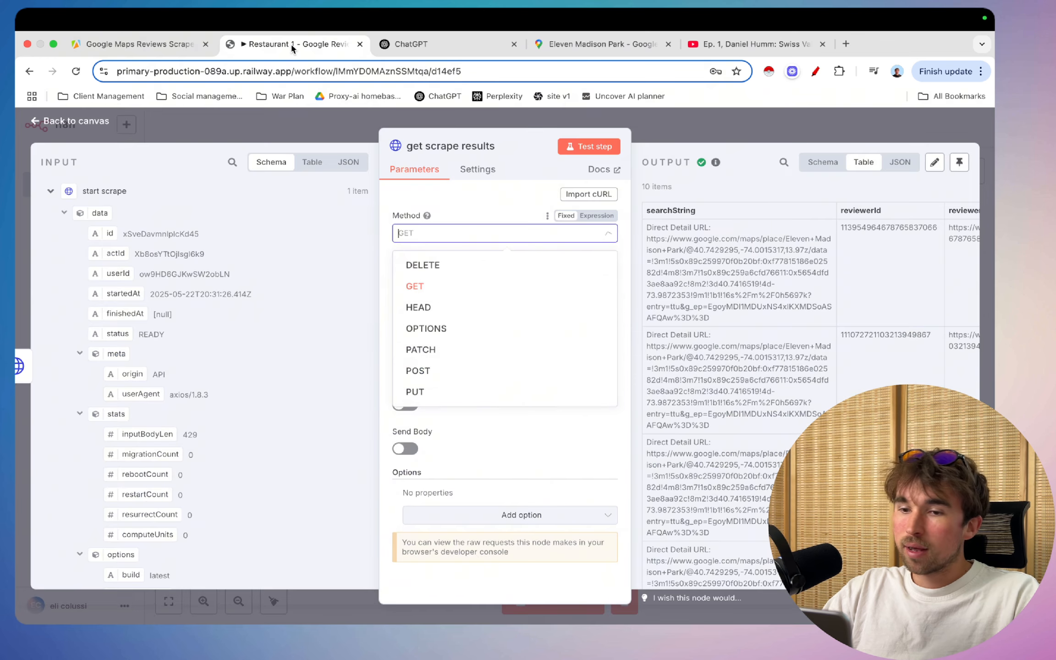
click(467, 293)
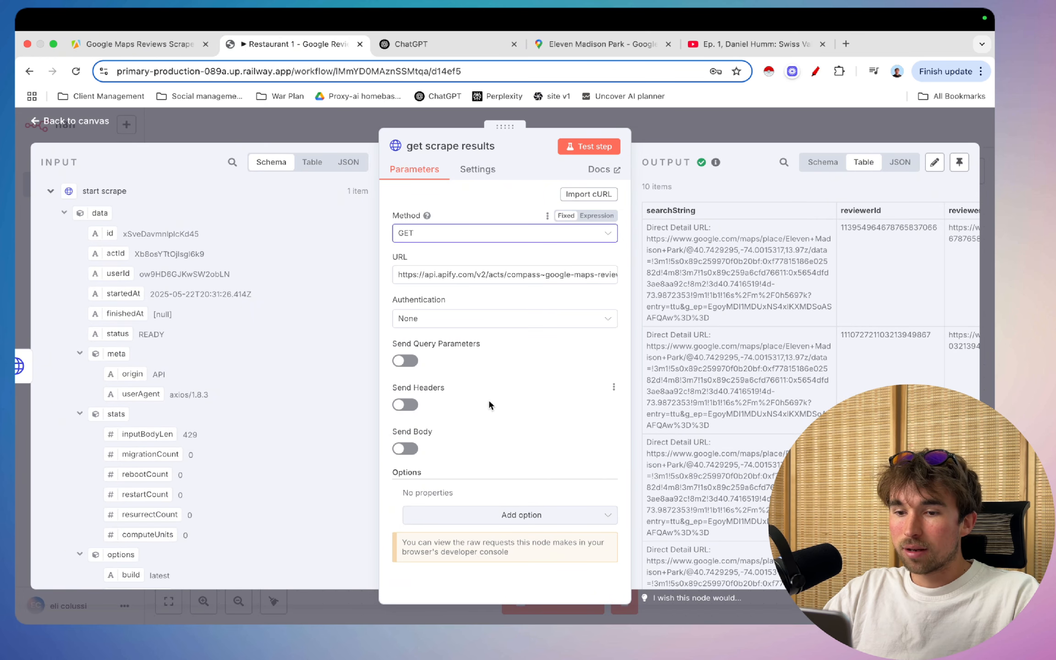
click(649, 139)
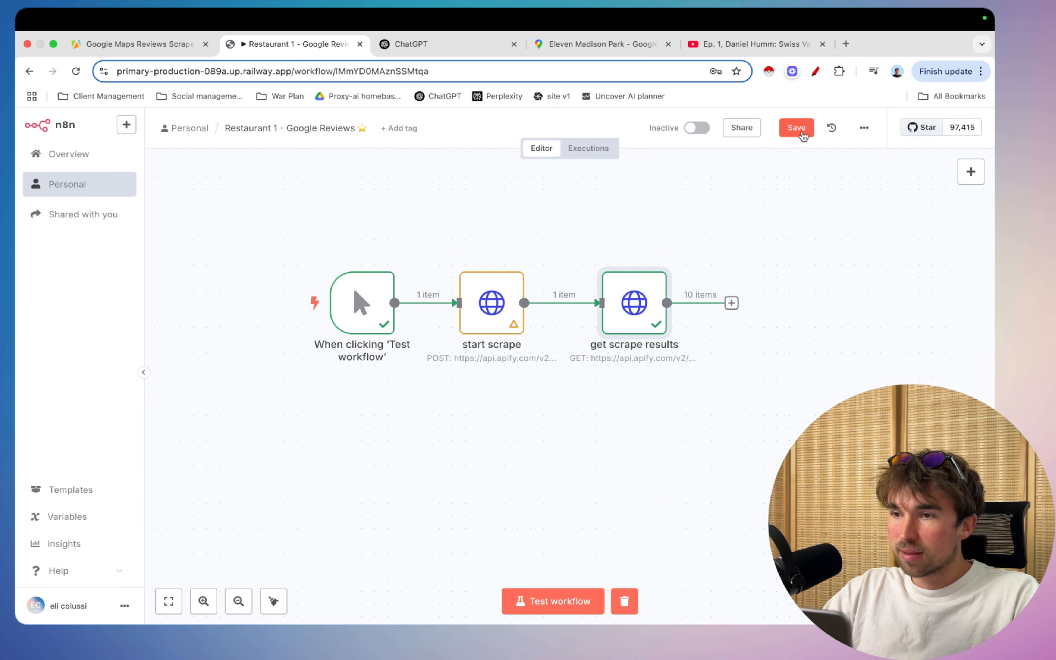
click(797, 128)
- Reopen the get scrape results node and pin its output data
double_click(635, 303)
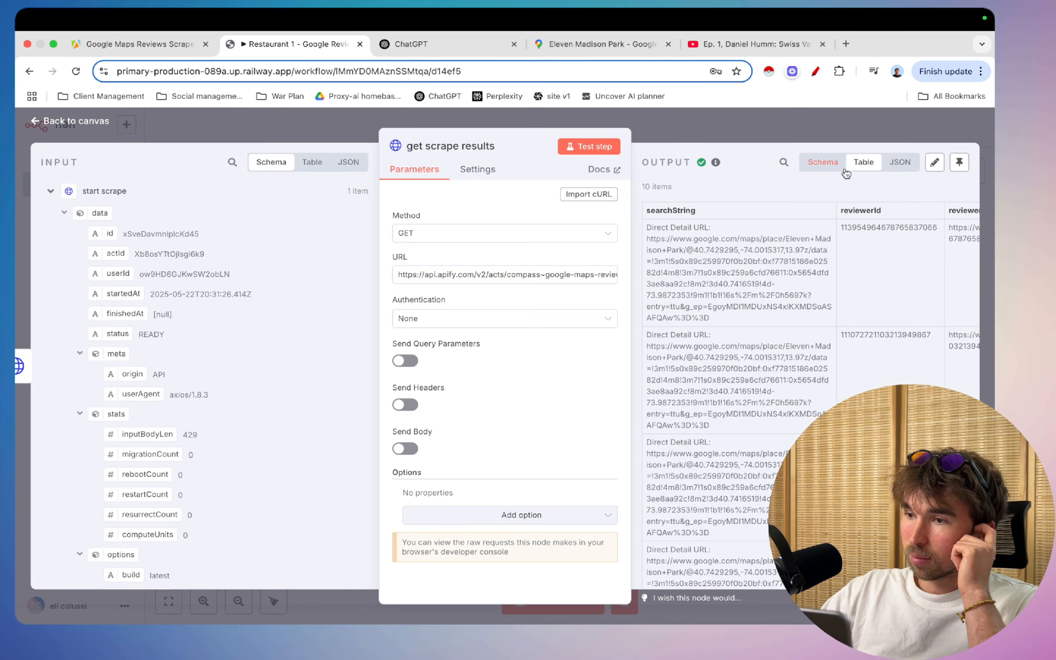
scroll(787, 372, right, 3)
click(959, 162)
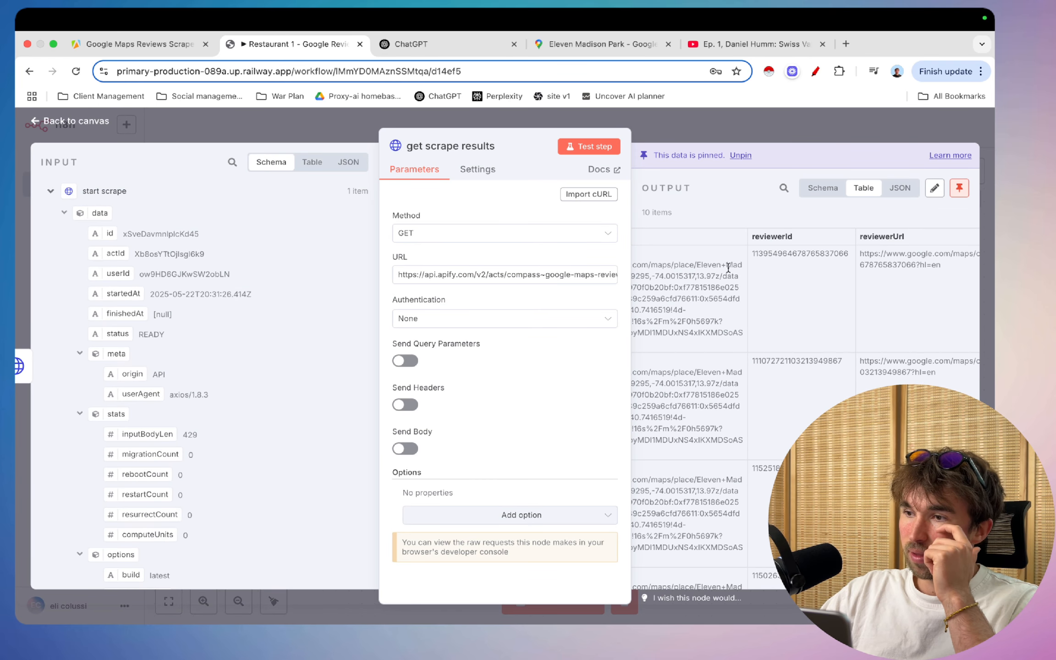
- Inspect the pinned review output as JSON, and return it to the table view
scroll(888, 269, left, 3)
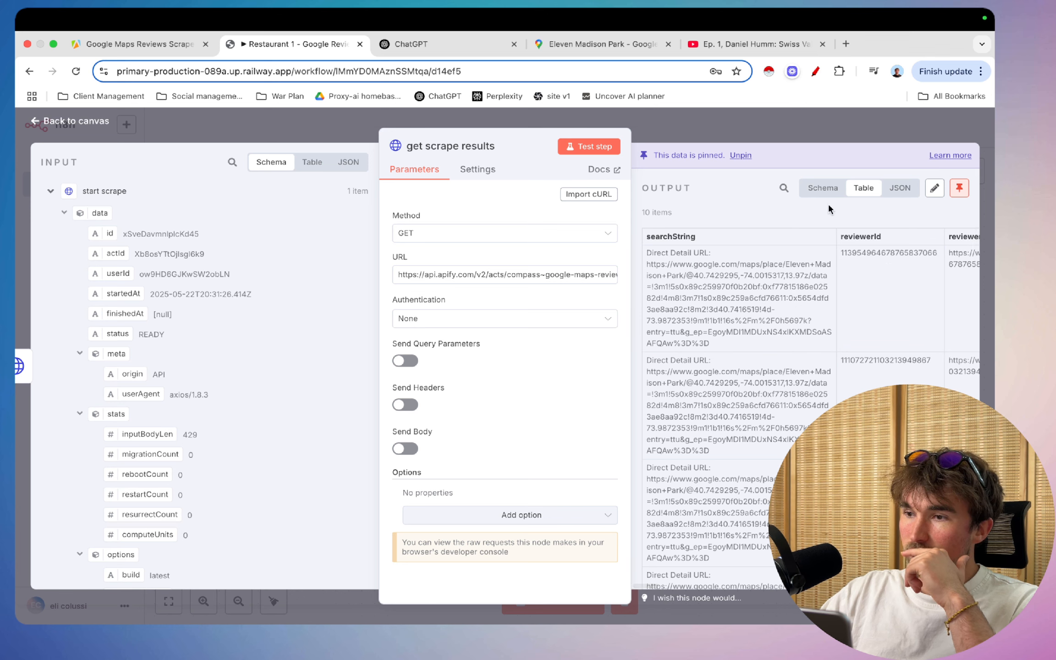
click(807, 194)
click(899, 188)
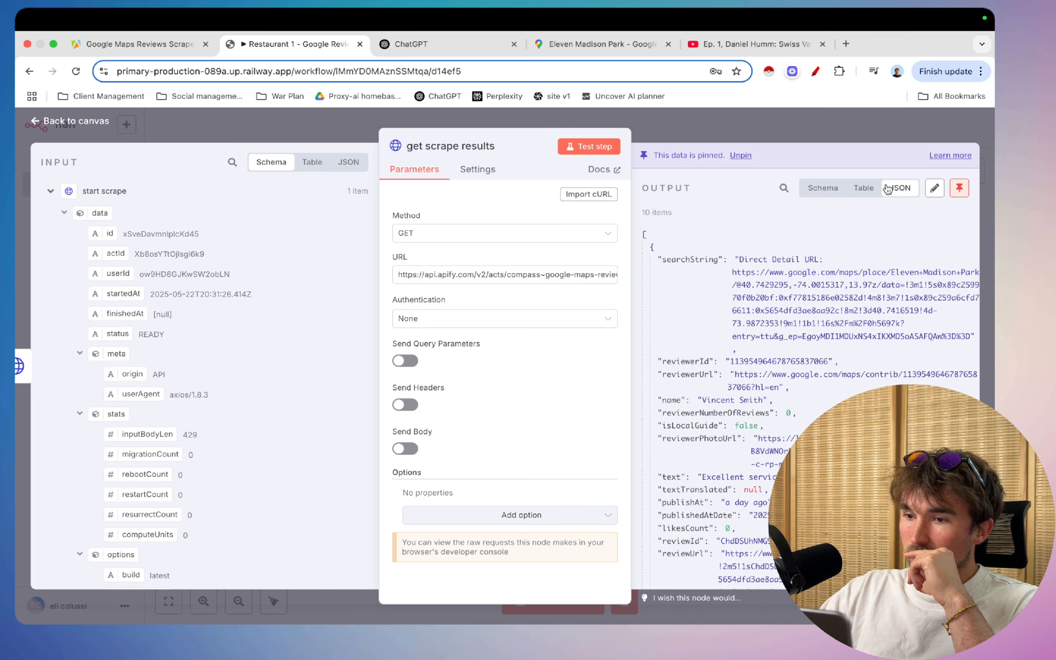
scroll(846, 299, down, 5)
scroll(846, 298, up, 5)
click(864, 187)
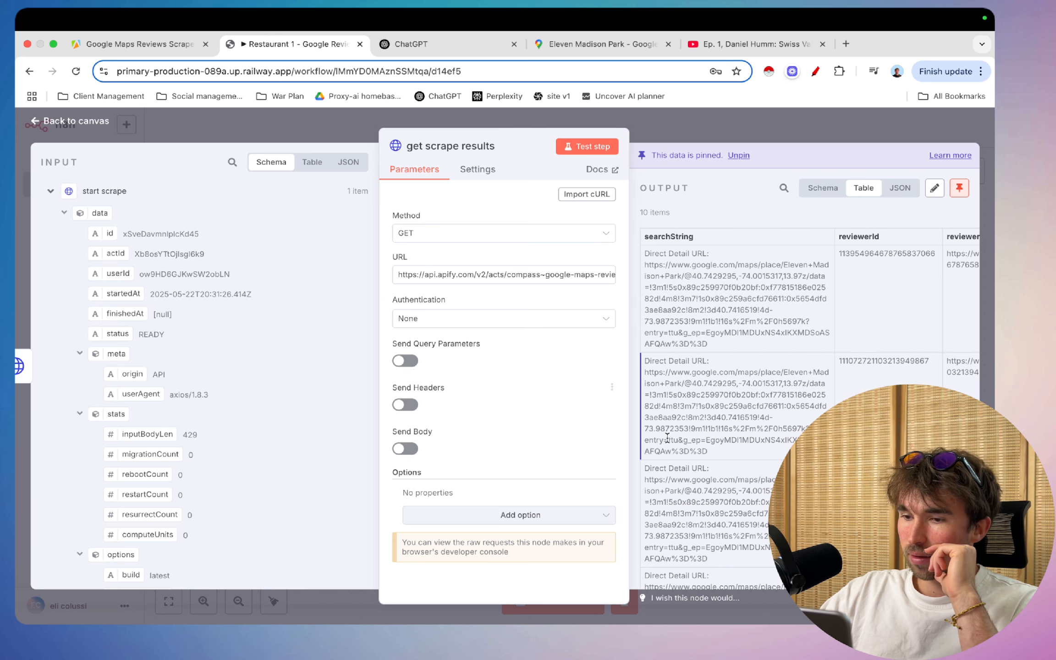
- Look through the rows of the pinned output table, including the search string, reviewer ID, URL and name columns
scroll(668, 438, down, 1)
scroll(667, 437, down, 3)
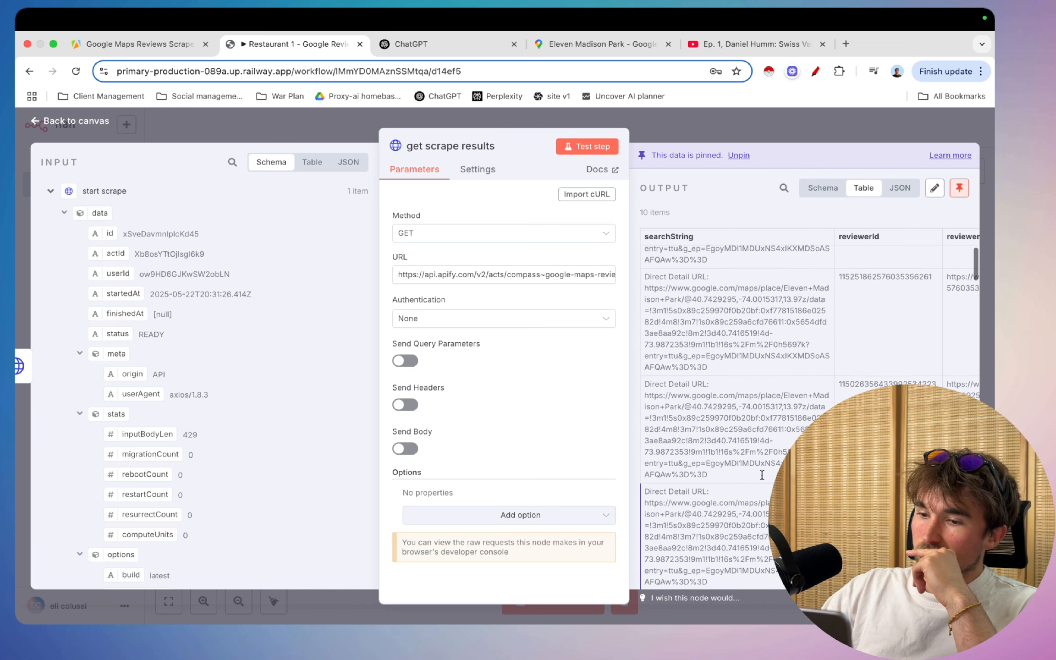
click(725, 604)
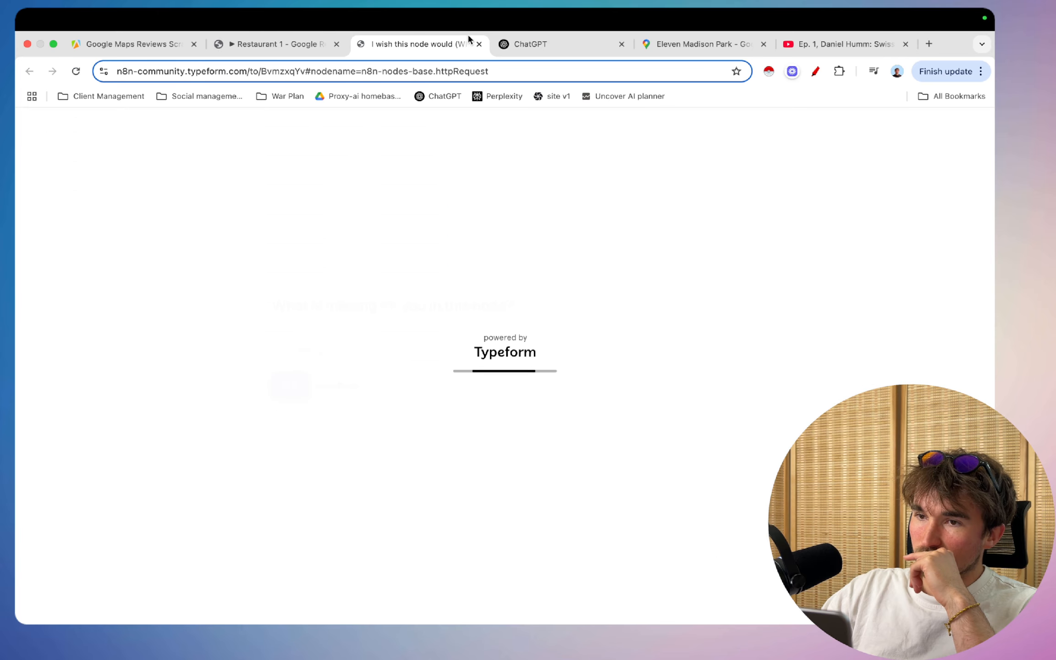
click(477, 43)
scroll(807, 332, up, 1)
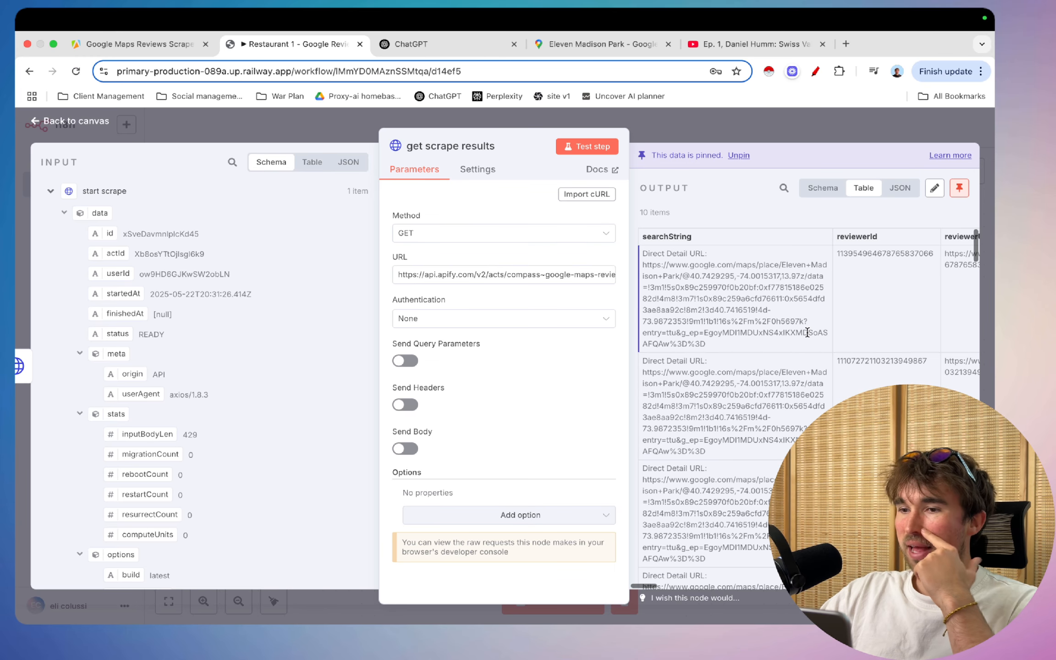
scroll(807, 332, right, 6)
scroll(806, 330, left, 6)
scroll(806, 330, right, 2)
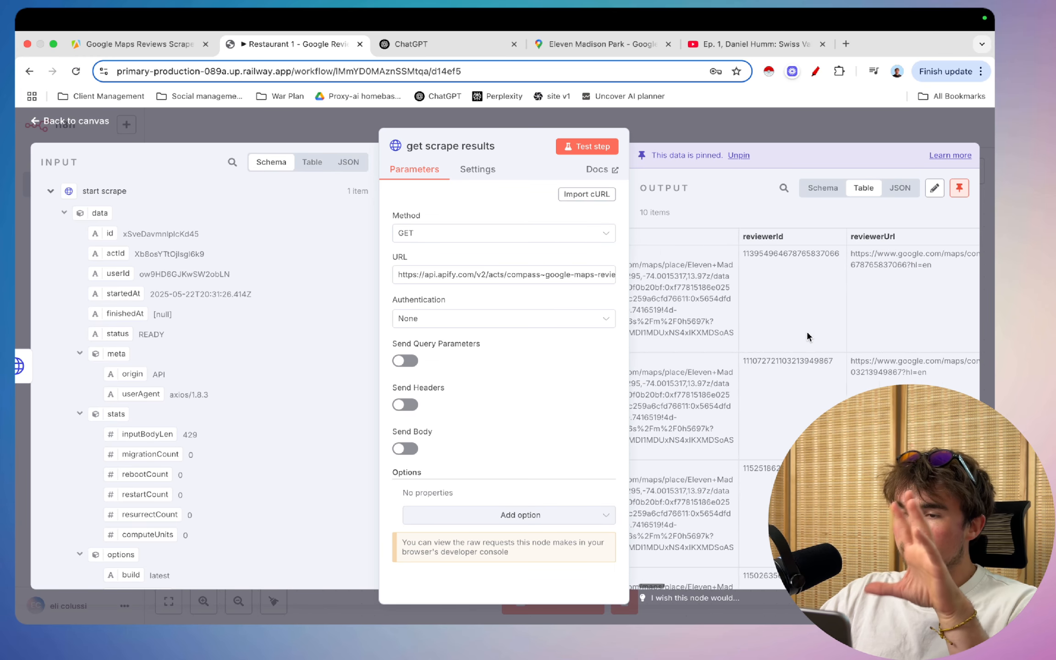
scroll(798, 334, left, 2)
scroll(798, 347, right, 5)
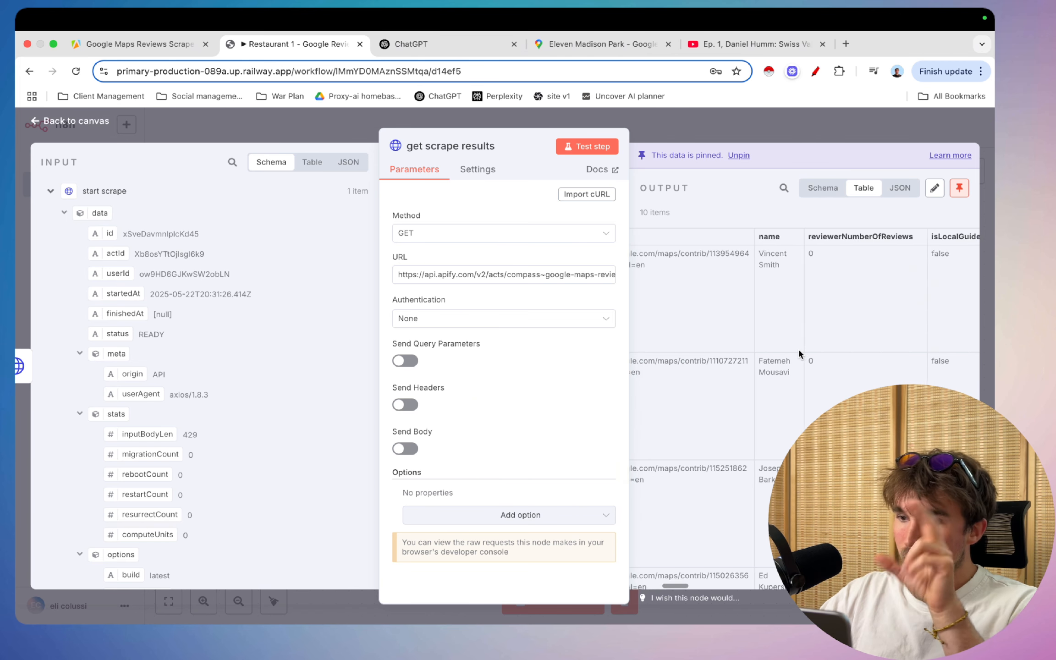
scroll(798, 348, right, 2)
scroll(710, 285, left, 7)
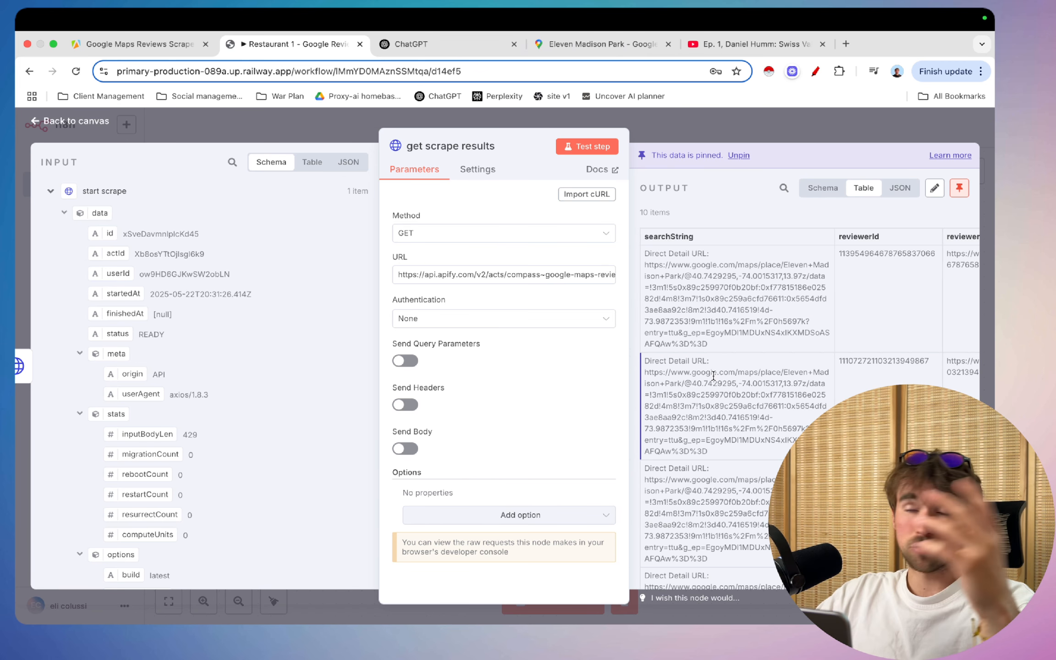
scroll(781, 357, right, 5)
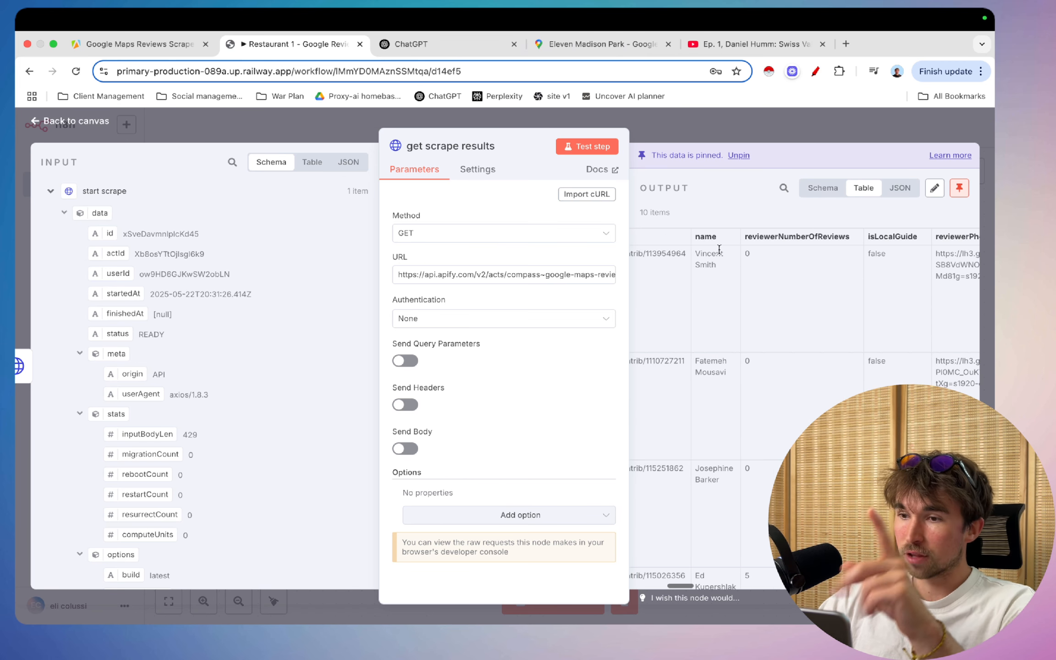
scroll(724, 397, down, 10)
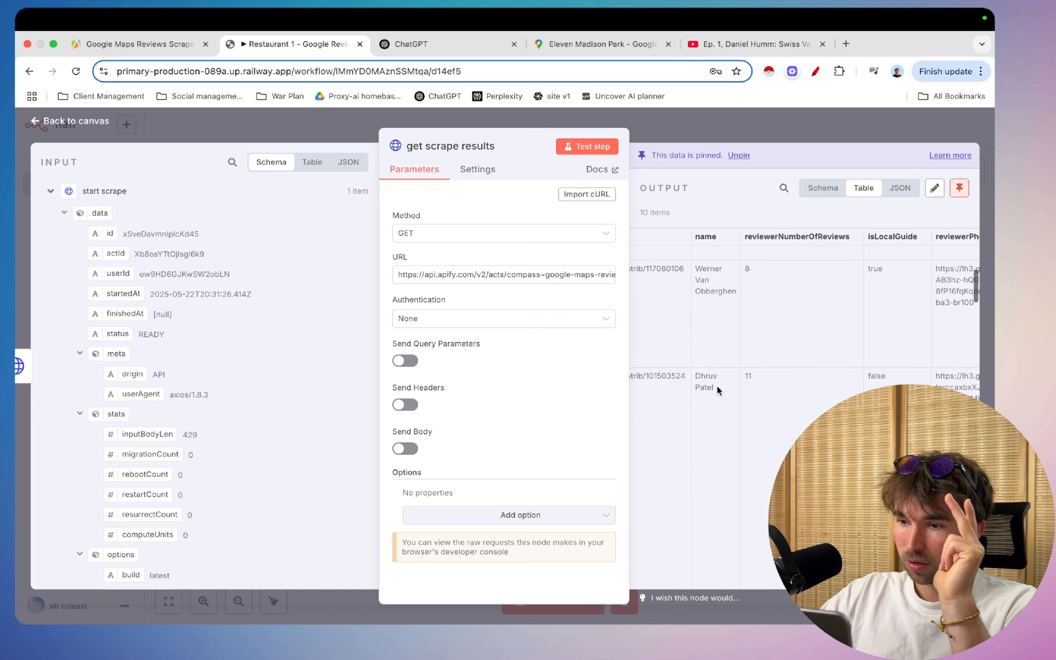
scroll(711, 427, down, 8)
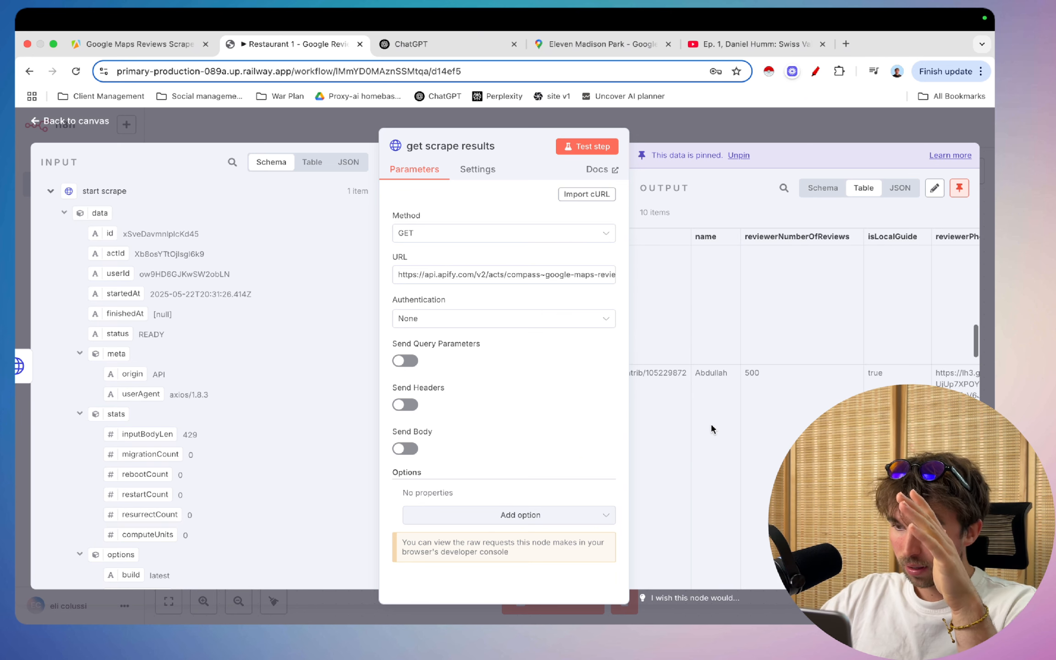
scroll(711, 425, down, 5)
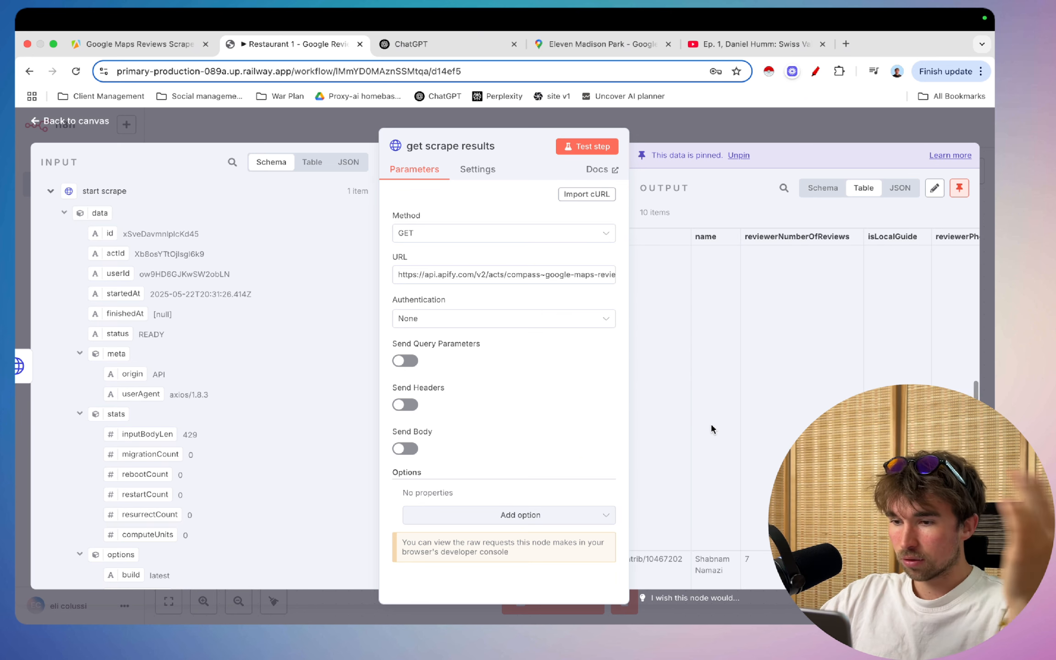
- Examine the review text, publishAt and publishedAtDate columns across the rows of the pinned output table
scroll(710, 422, right, 5)
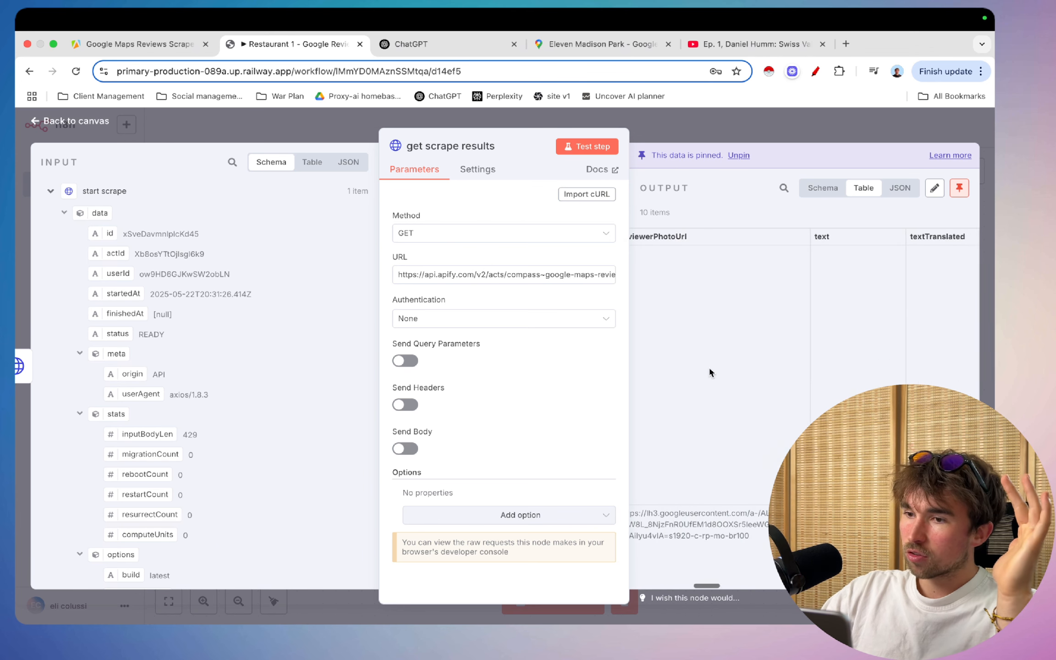
scroll(747, 524, down, 3)
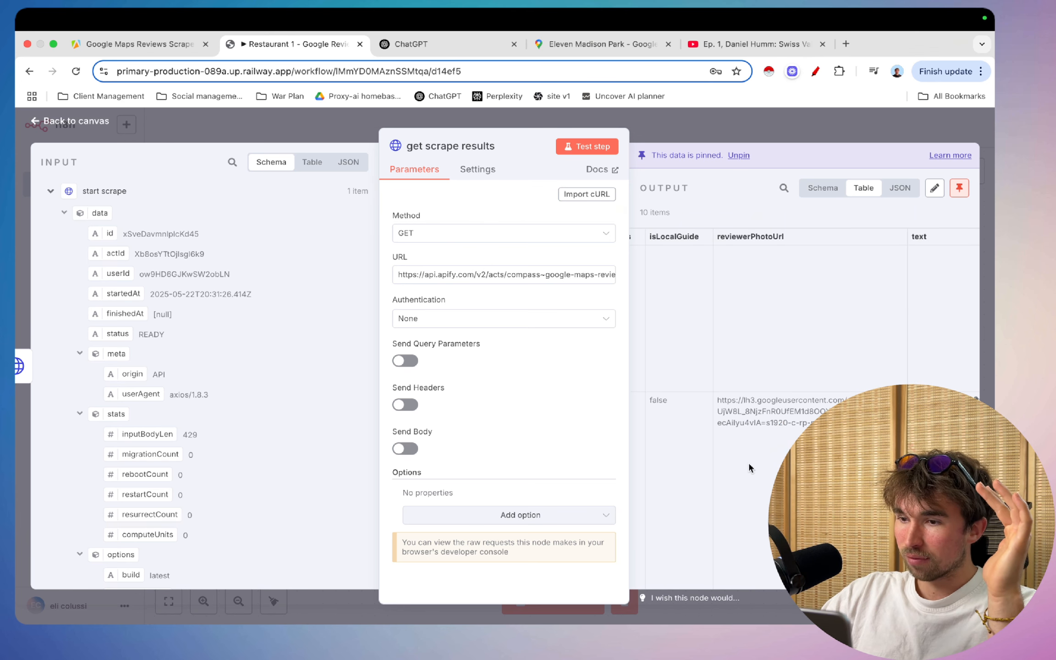
scroll(749, 467, down, 4)
scroll(749, 467, right, 5)
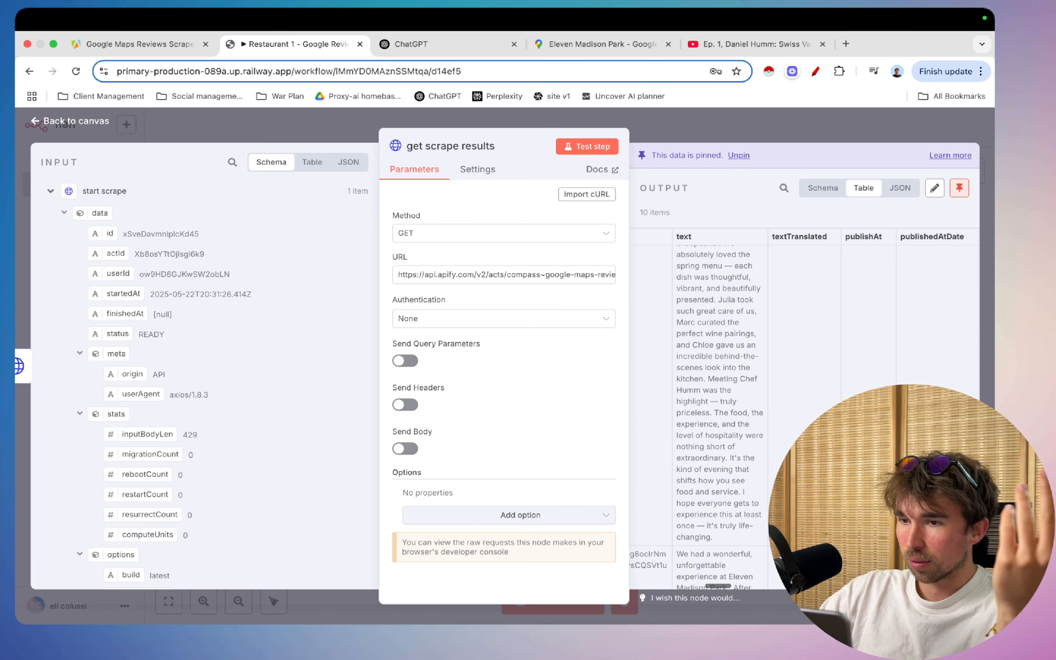
scroll(741, 367, down, 10)
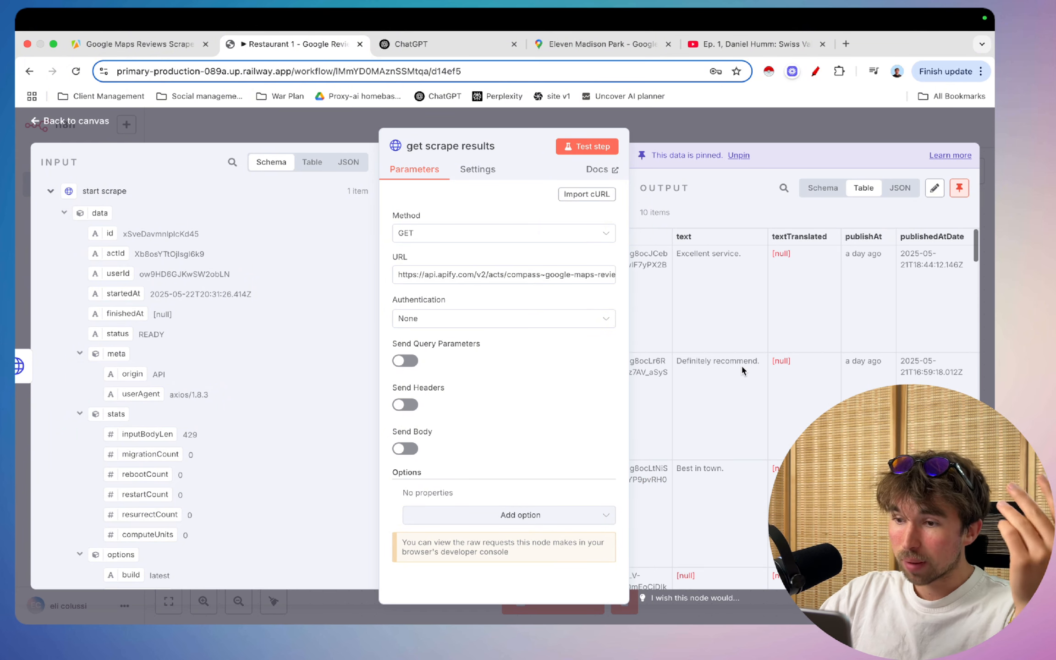
scroll(742, 367, down, 15)
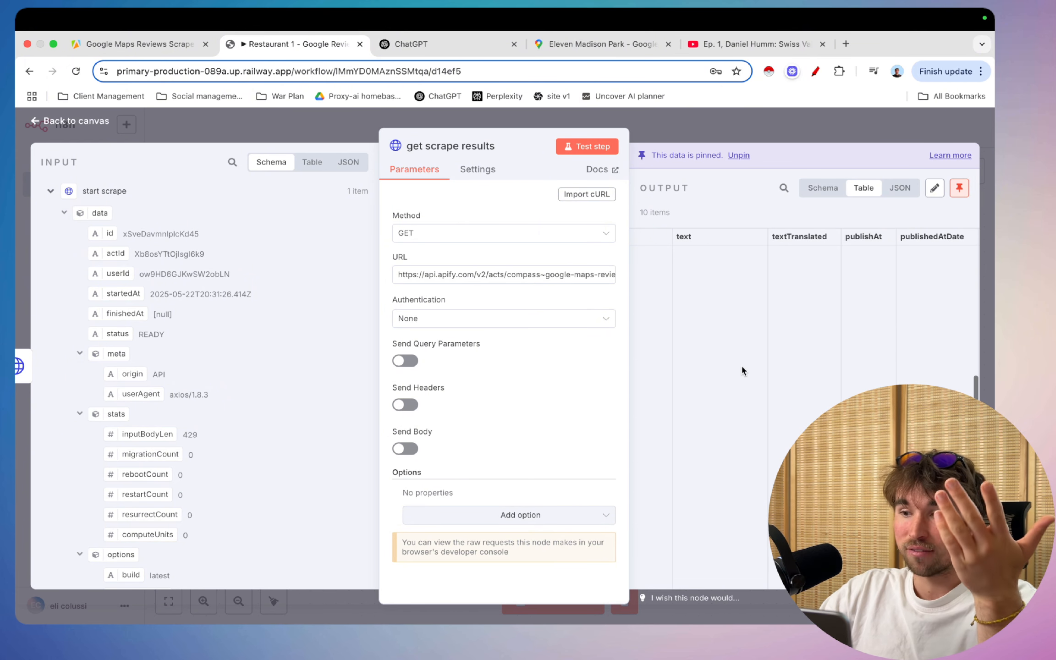
scroll(729, 374, left, 2)
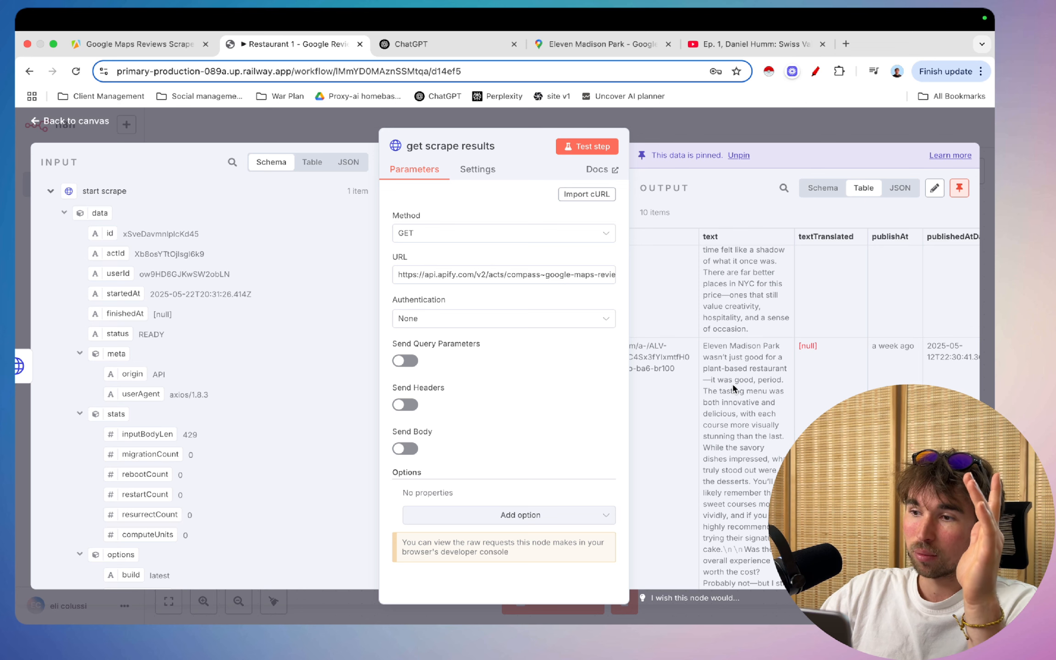
scroll(867, 328, up, 15)
scroll(839, 275, right, 2)
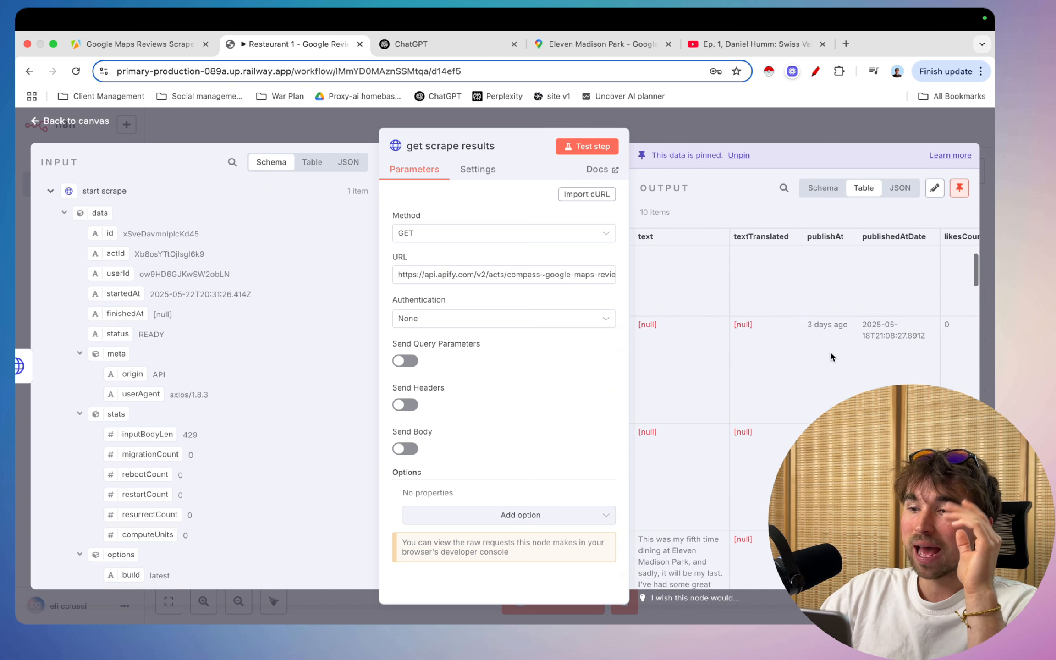
scroll(830, 350, left, 2)
triple_click(853, 326)
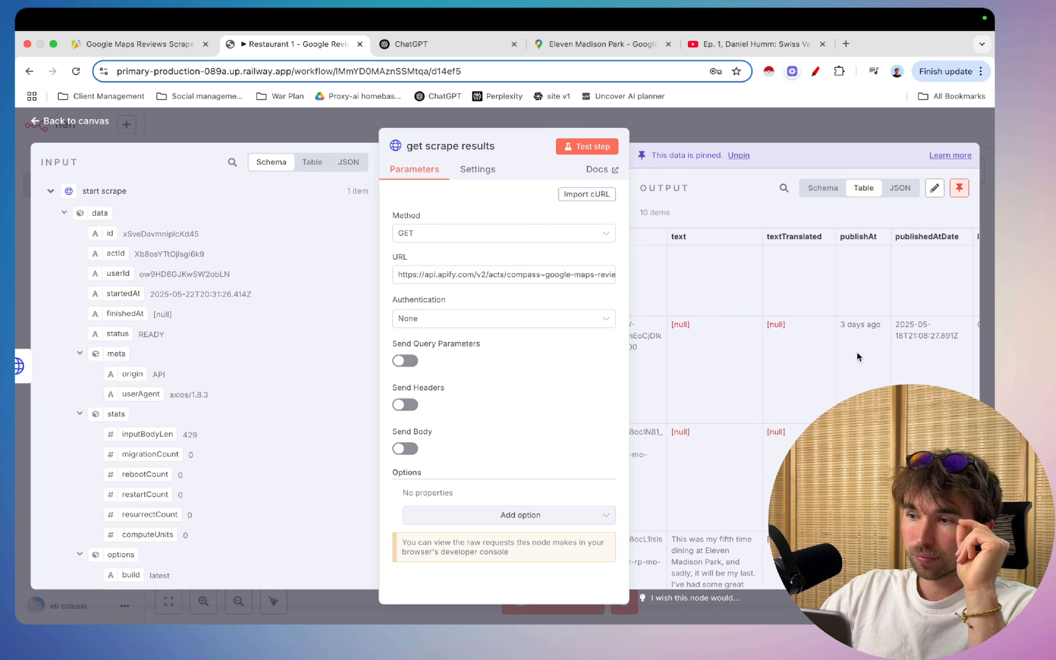
scroll(857, 353, right, 4)
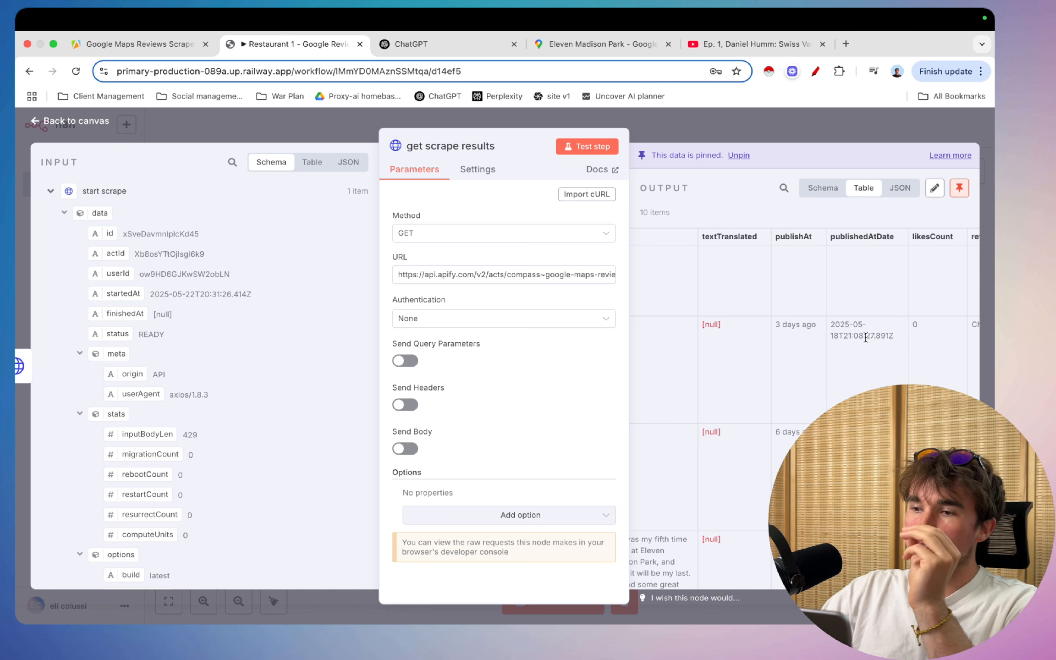
triple_click(848, 333)
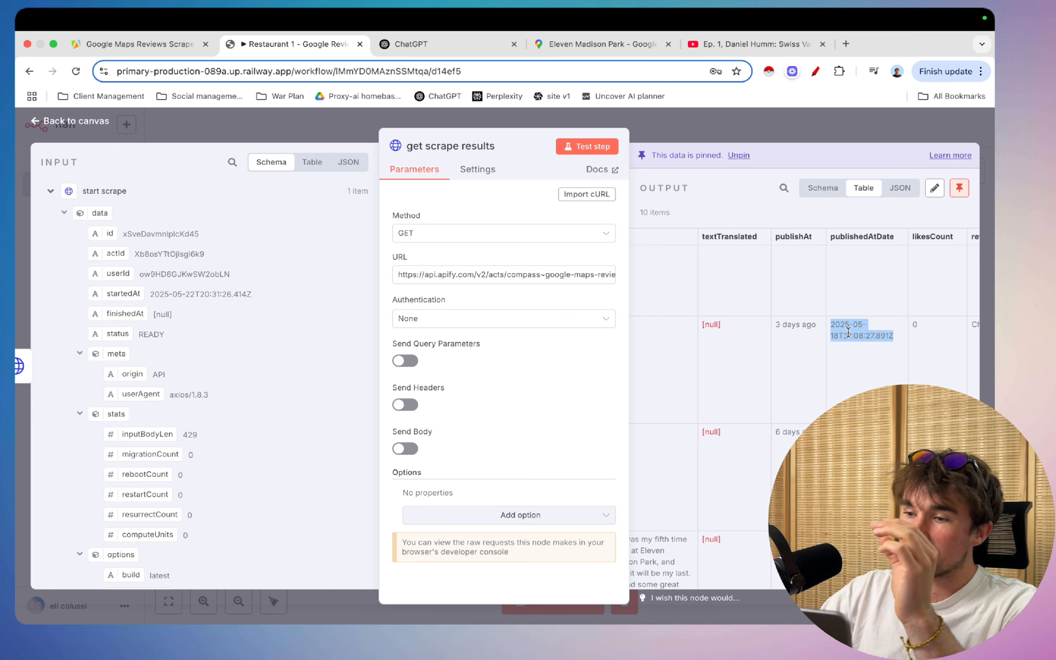
- Examine the likes, stars, owner response, reviewContext and reviewDetailedRating columns in the pinned output table
click(855, 357)
scroll(855, 357, right, 6)
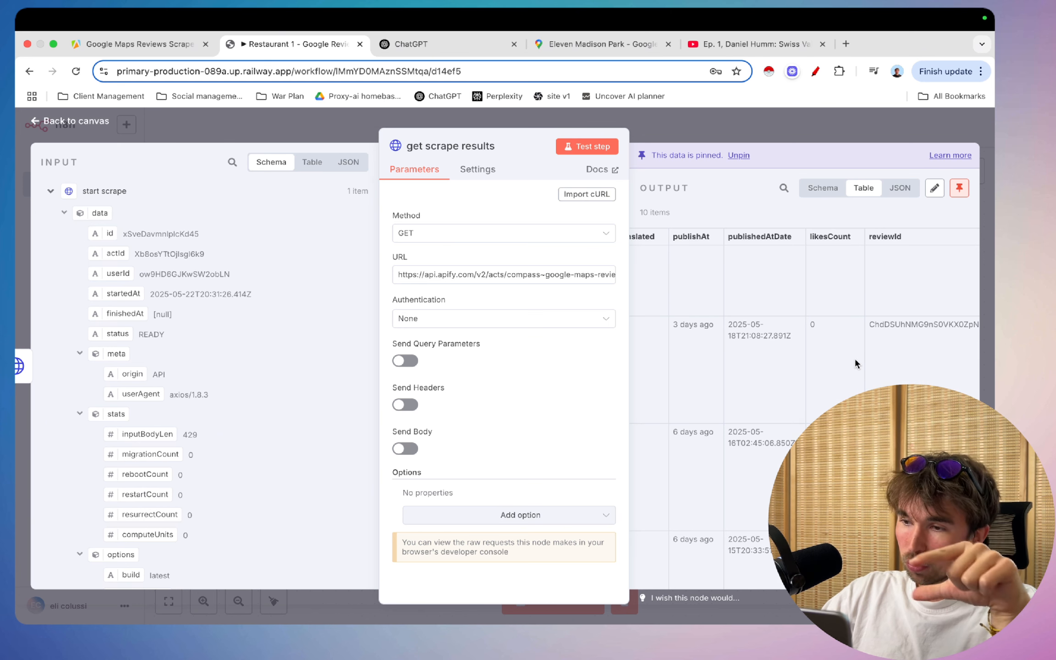
scroll(855, 357, right, 9)
scroll(854, 357, right, 10)
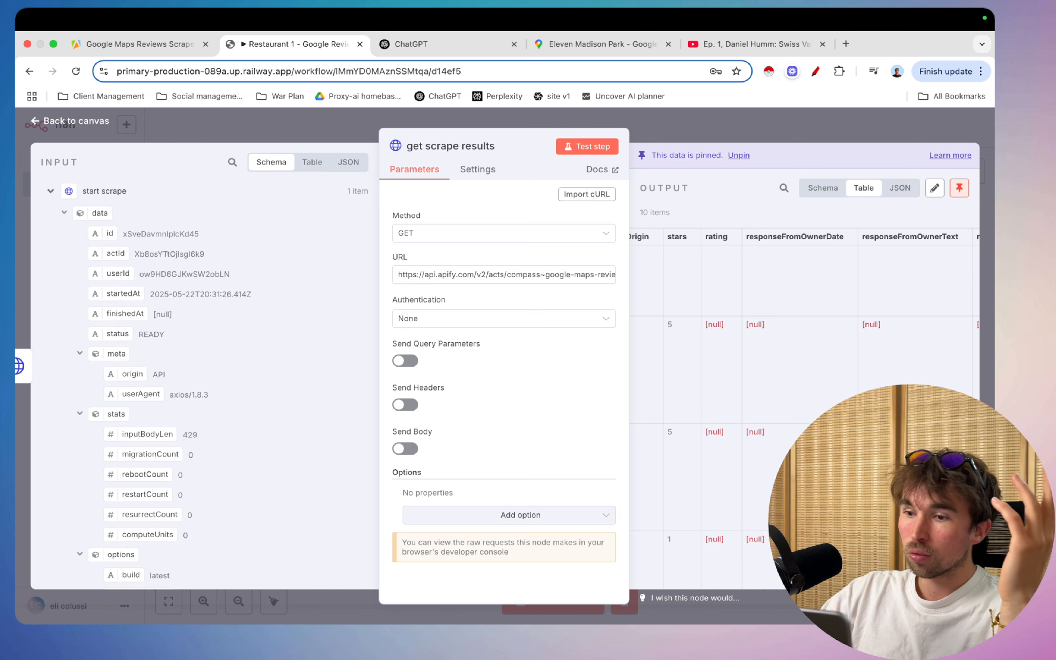
scroll(854, 357, right, 10)
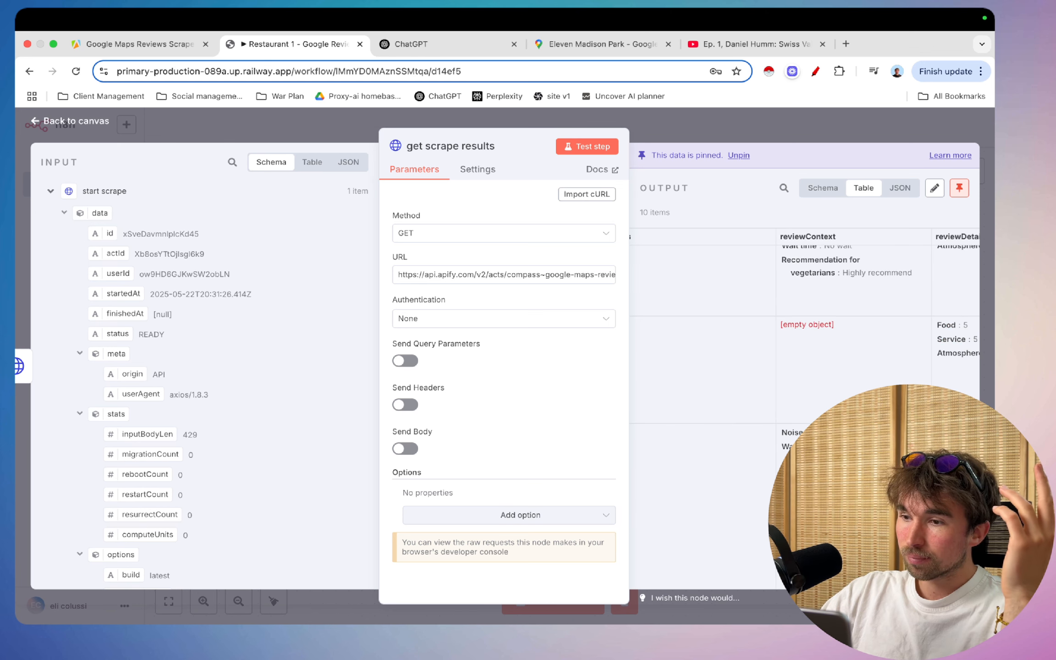
scroll(816, 307, up, 3)
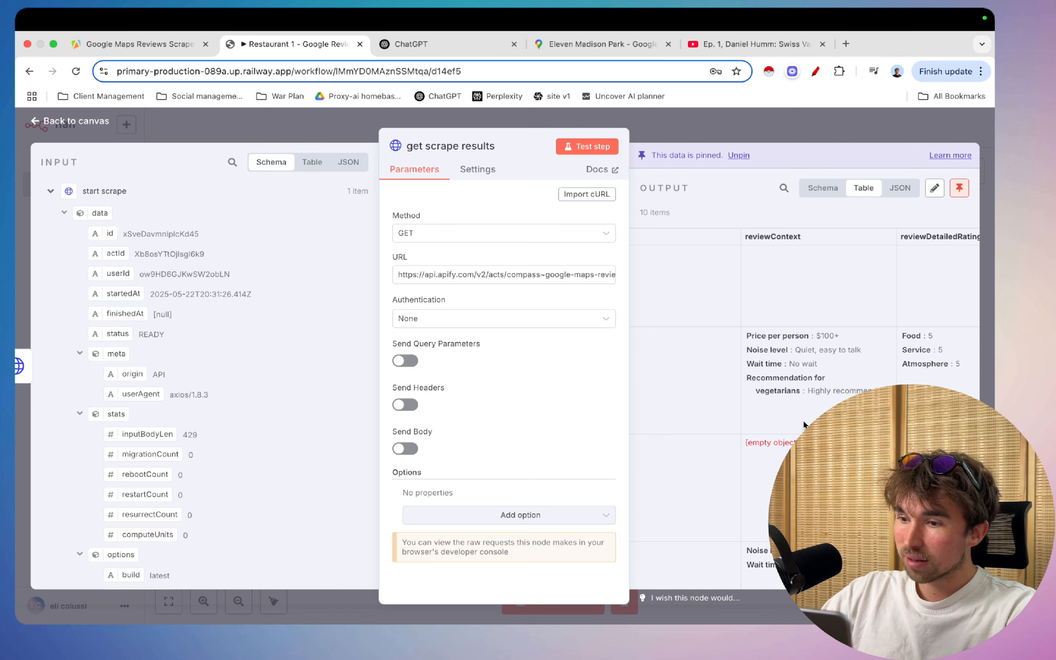
scroll(803, 424, down, 3)
scroll(803, 424, right, 4)
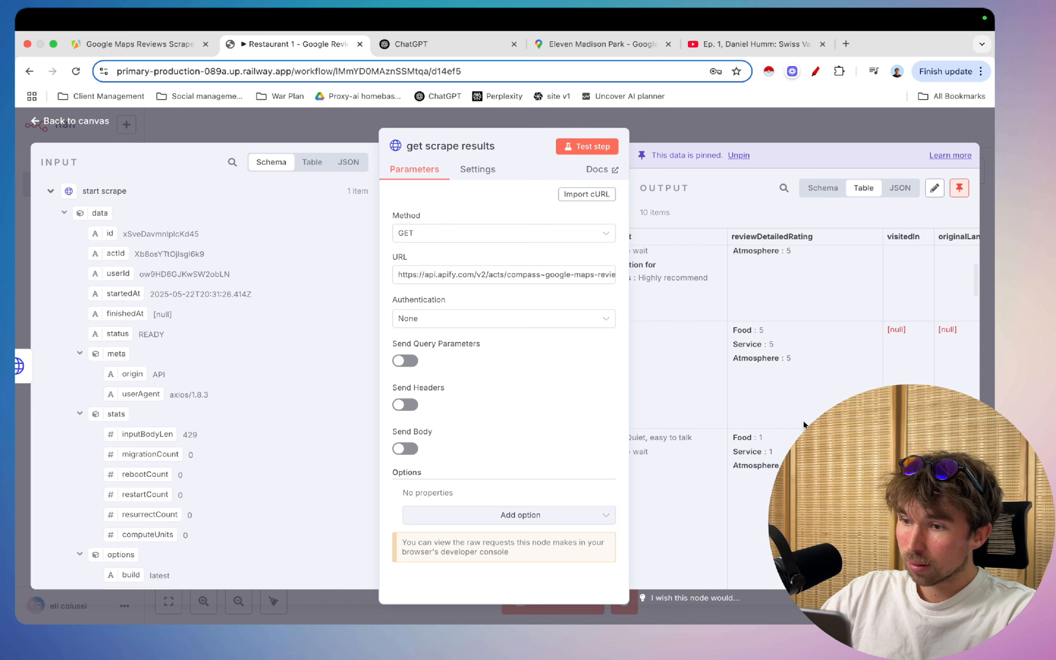
scroll(803, 424, down, 2)
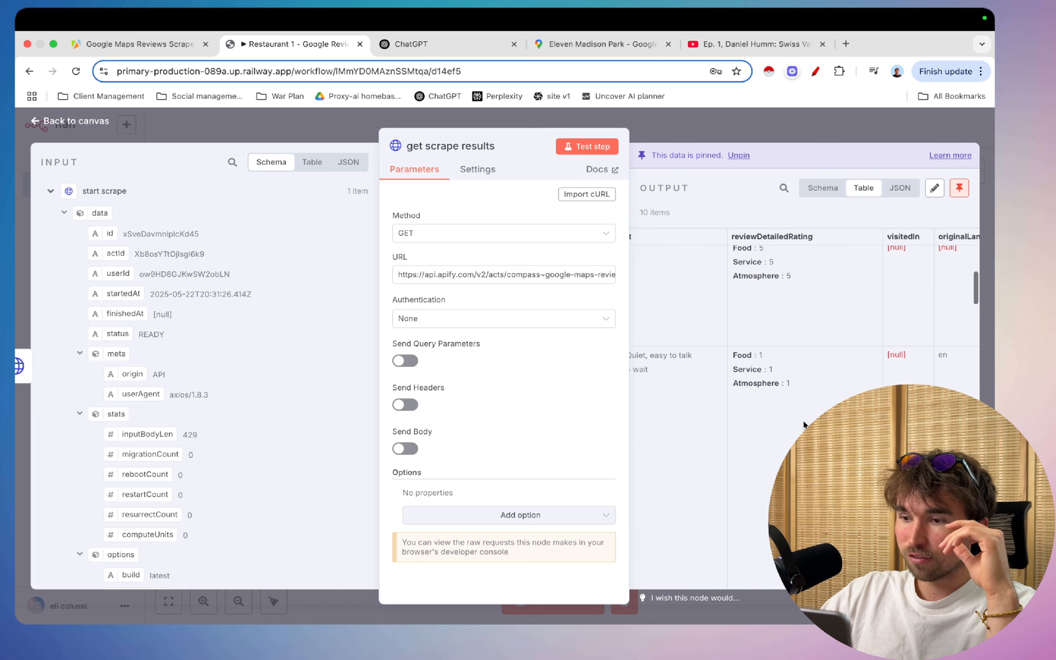
drag(736, 355, 787, 399)
click(787, 398)
scroll(787, 399, up, 3)
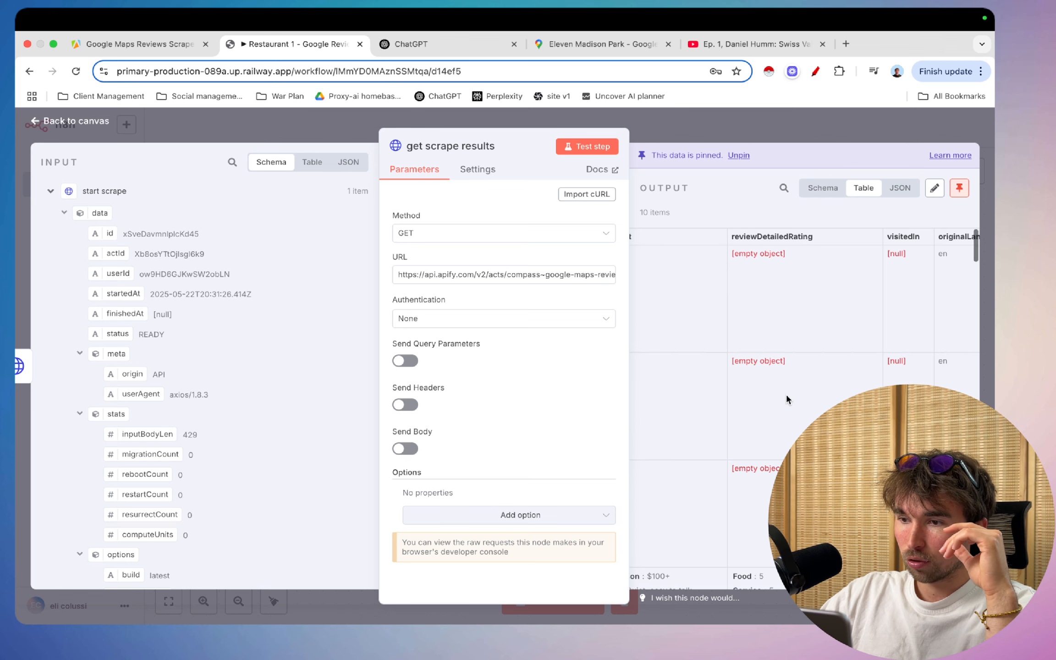
scroll(787, 400, left, 10)
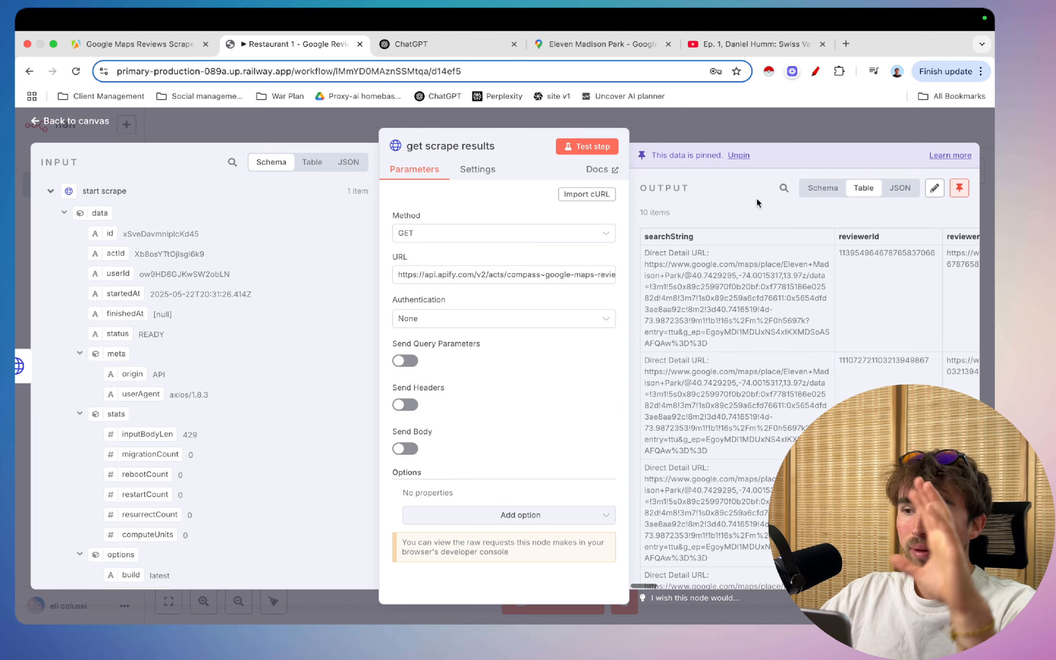
- Close the get scrape results node and save the workflow
click(717, 131)
click(797, 128)
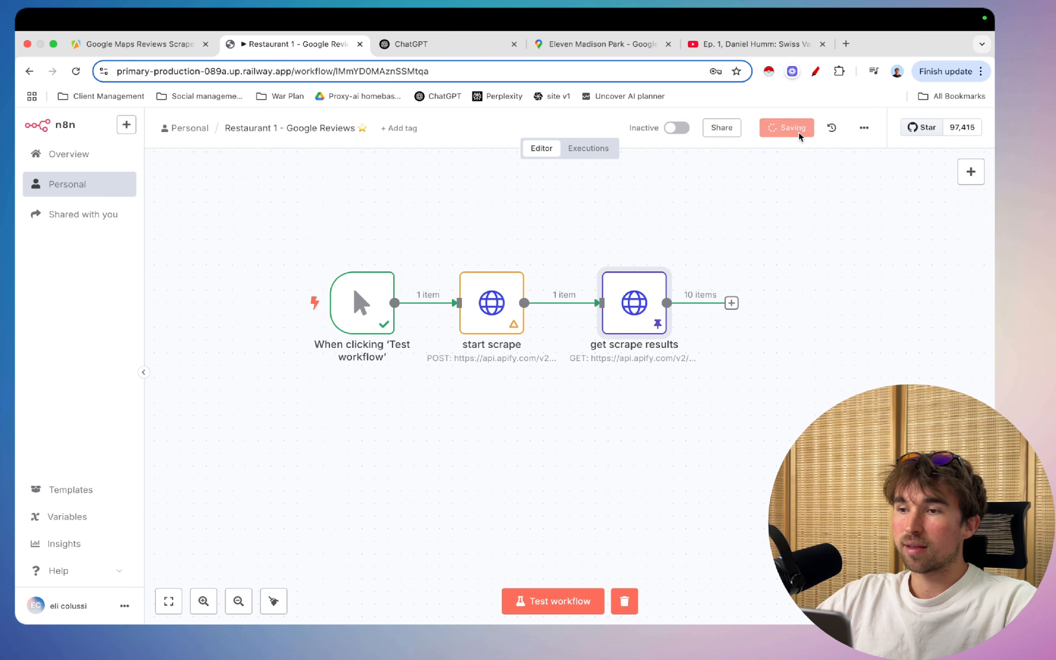
scroll(622, 427, left, 2)
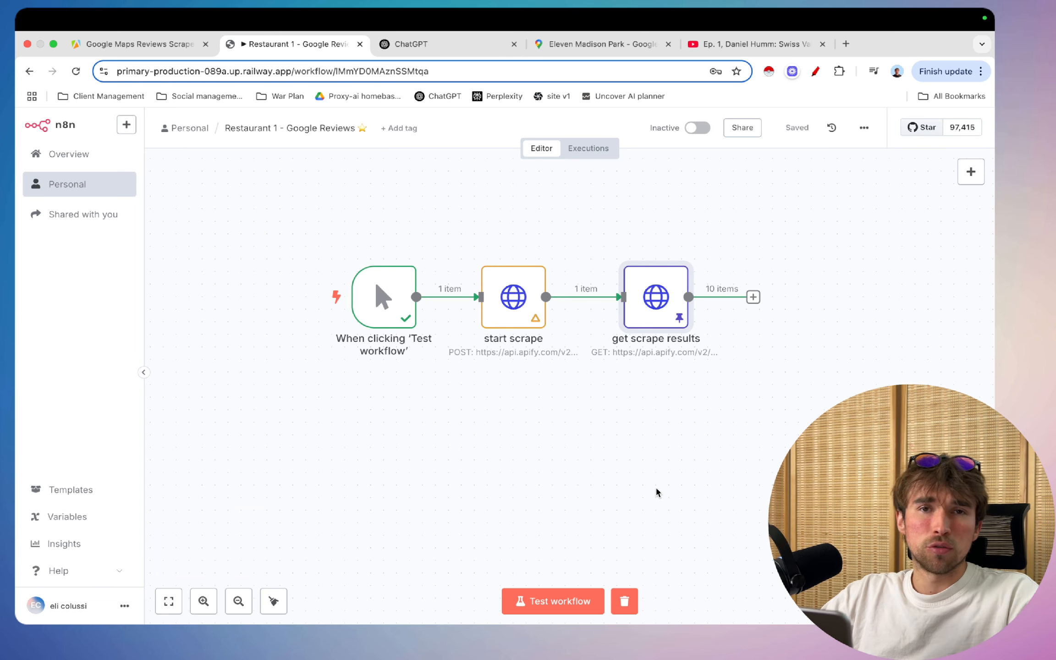
- Review the JSON request body of the start scrape node, and return to the canvas
double_click(537, 333)
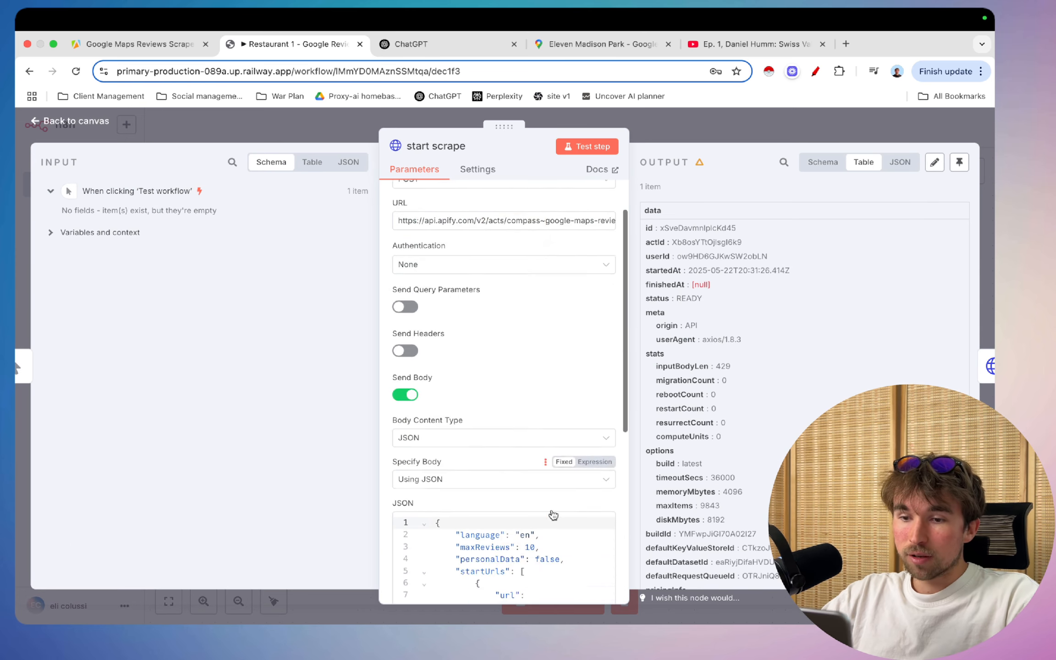
scroll(527, 413, down, 5)
scroll(523, 381, up, 1)
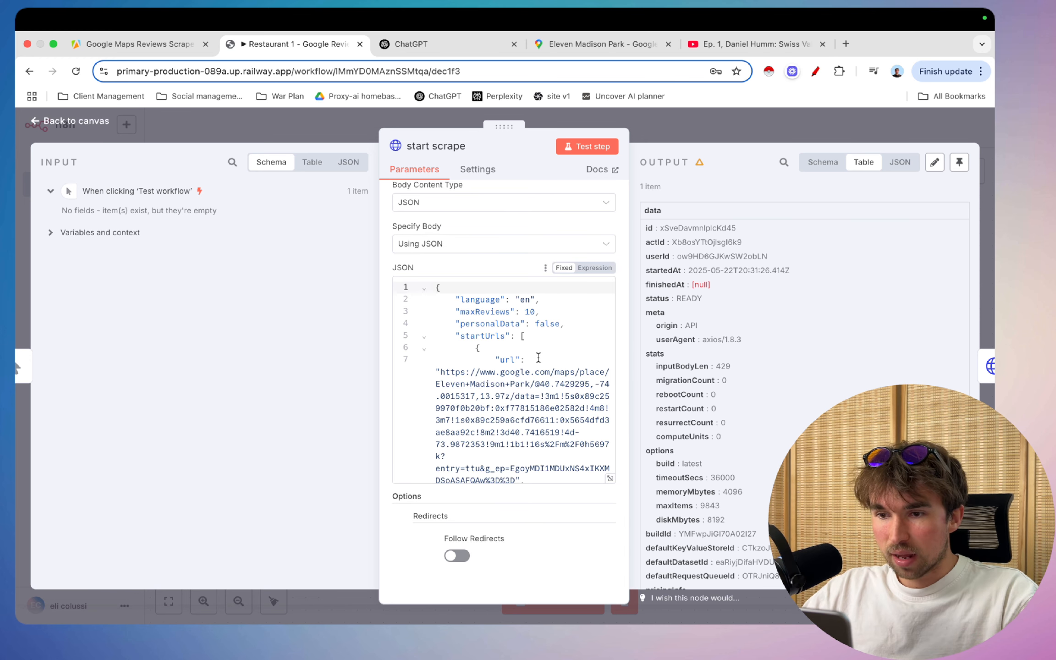
scroll(536, 383, down, 4)
scroll(527, 379, up, 4)
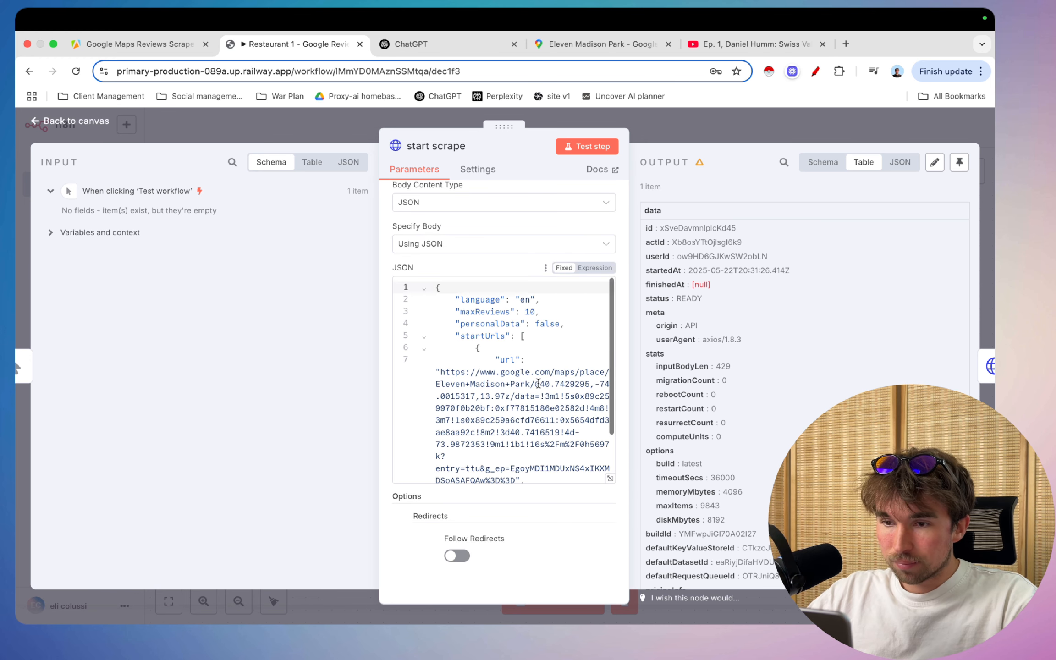
click(666, 128)
scroll(555, 195, up, 1)
- Switch to the Apify console, dismiss the API dialog, and inspect the scraper's manual input settings, including the Reviews origin options
click(137, 44)
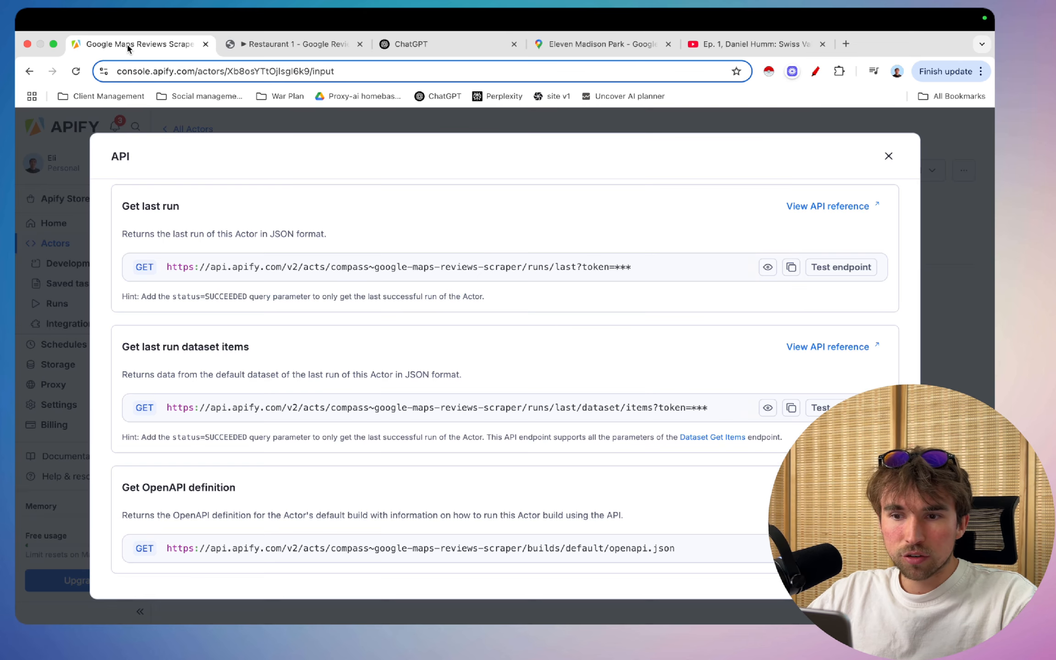
click(334, 120)
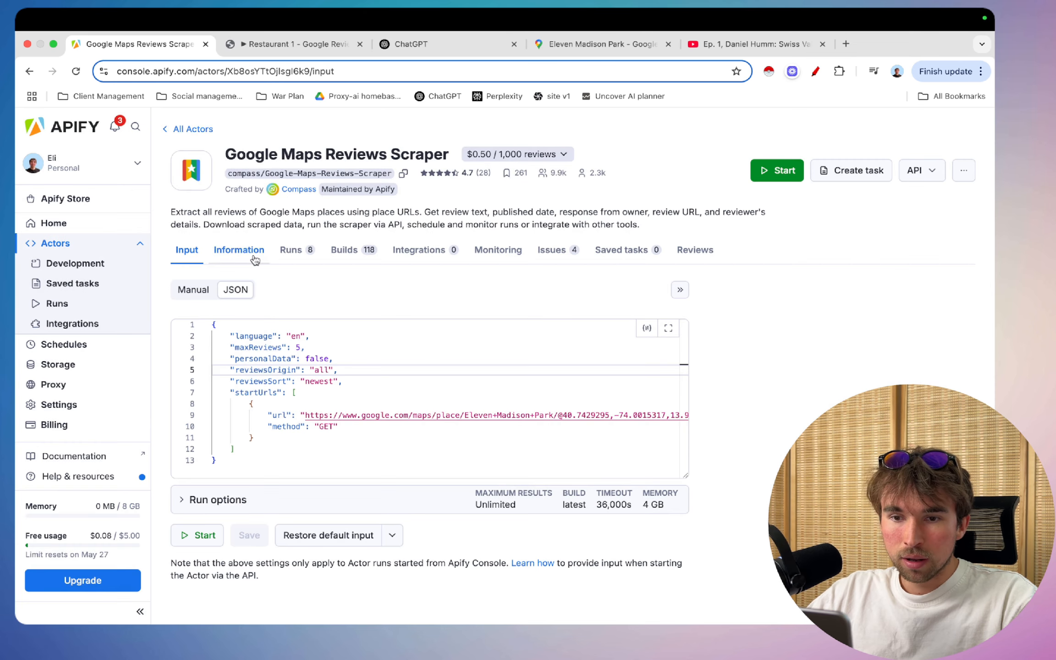
click(188, 287)
scroll(320, 407, down, 7)
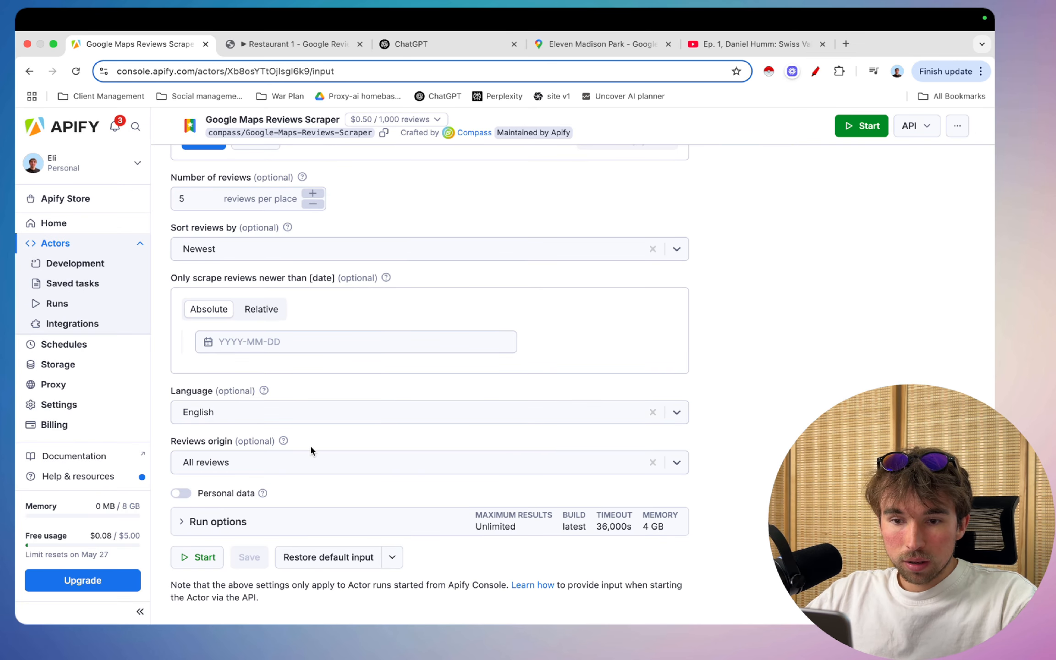
click(411, 460)
click(412, 459)
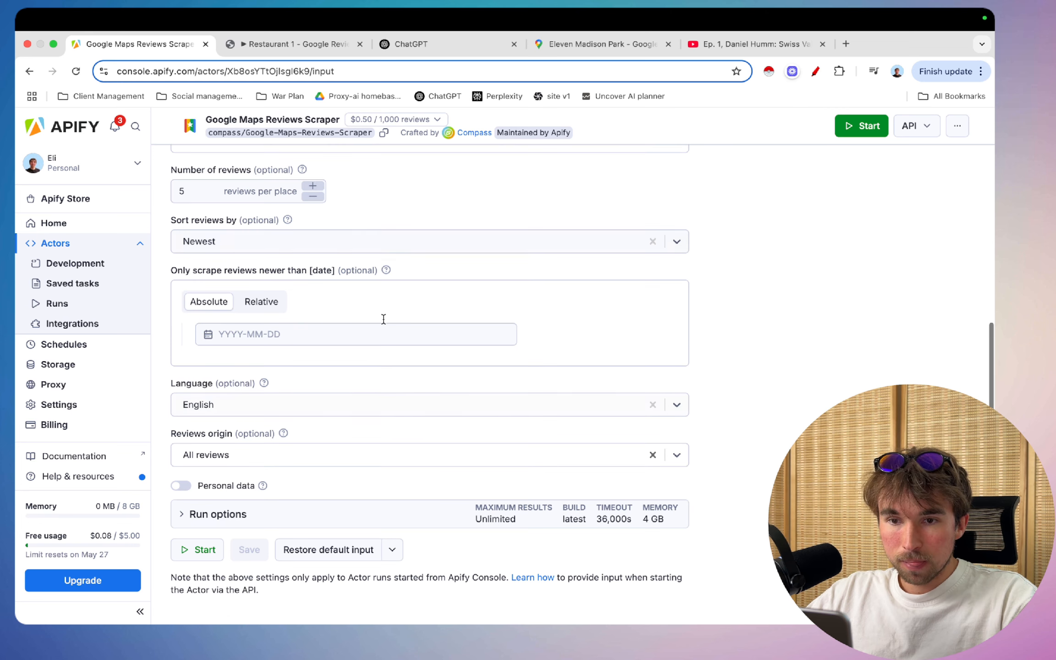
scroll(366, 240, up, 10)
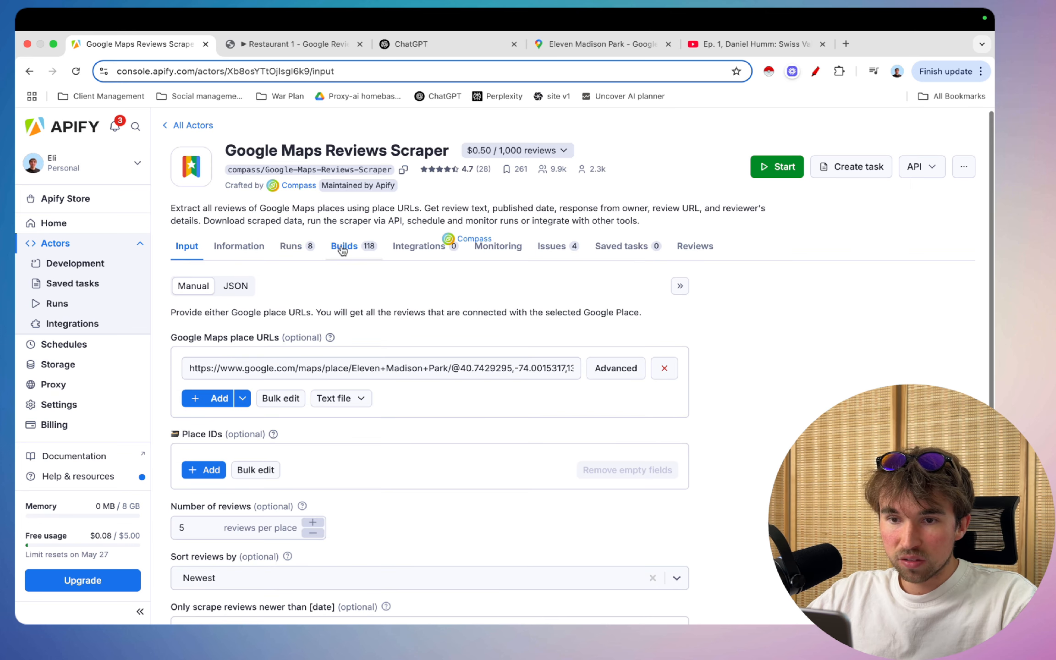
- Show the scraper's input as JSON and copy its reviewsOrigin "all" and reviewsSort "newest" lines
click(236, 288)
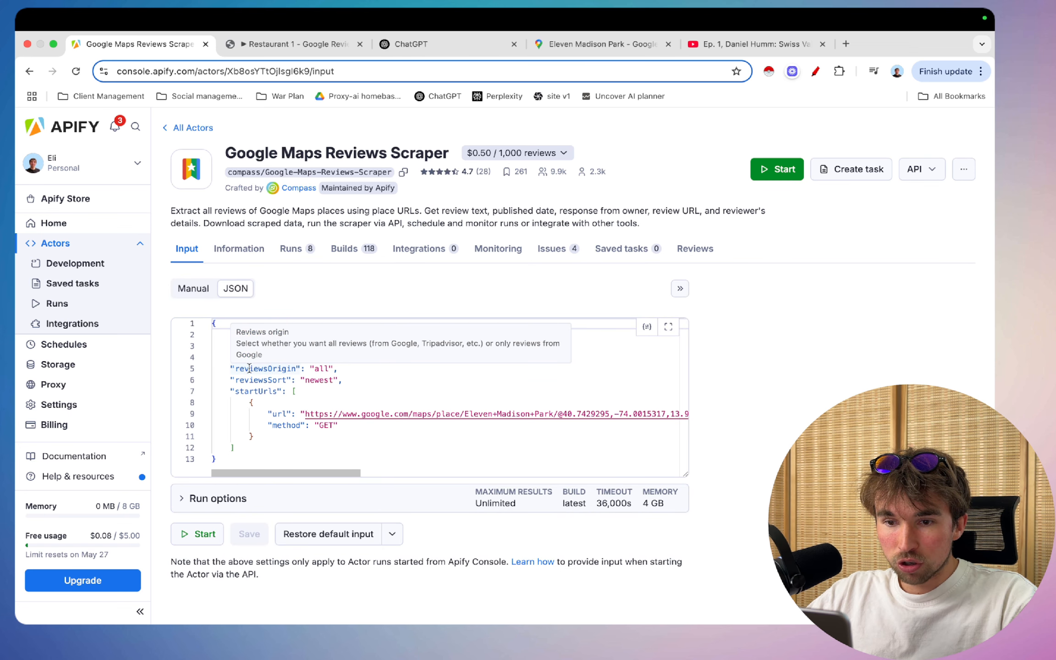
mouse_move(232, 368)
drag(230, 368, 358, 376)
key(super+c)
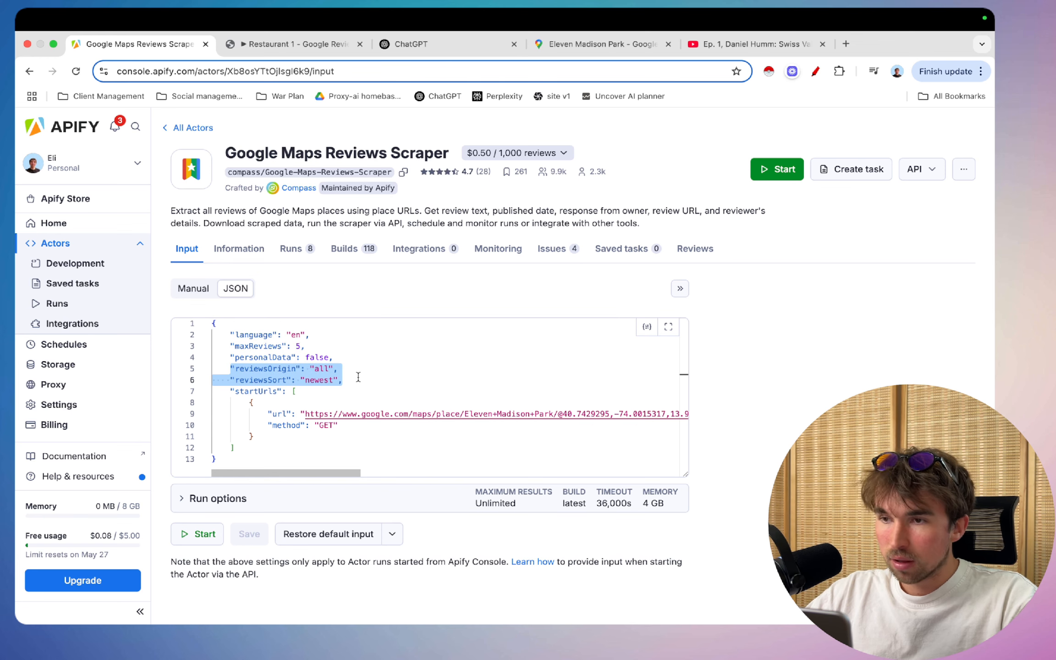
- Back in n8n, paste the copied reviewsOrigin and reviewsSort lines below personalData in the start scrape node's JSON body
click(298, 44)
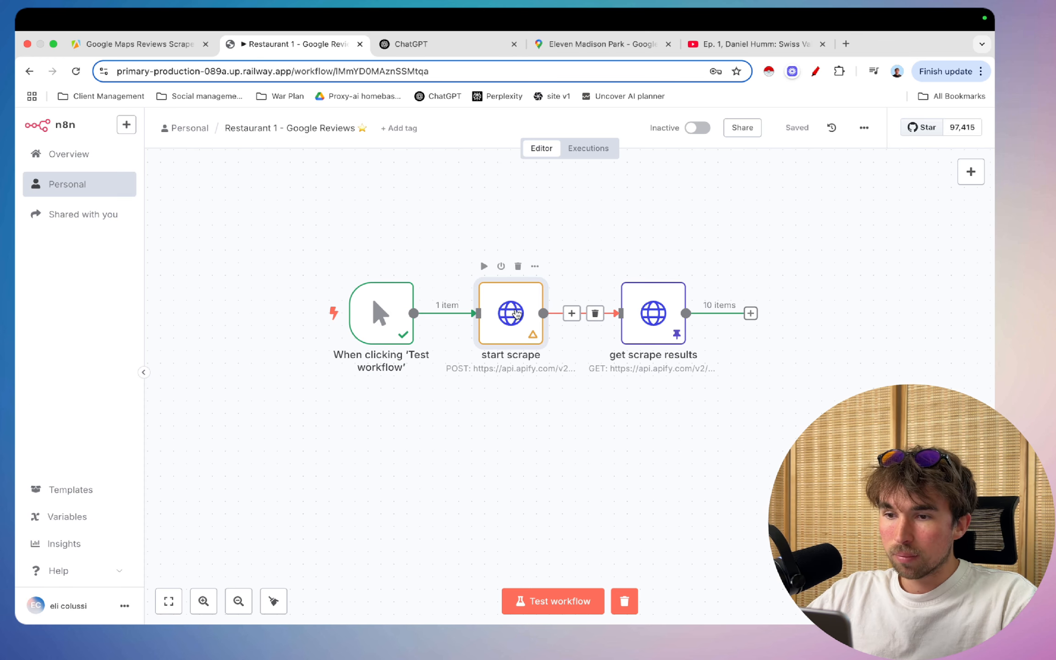
double_click(517, 314)
scroll(516, 394, down, 5)
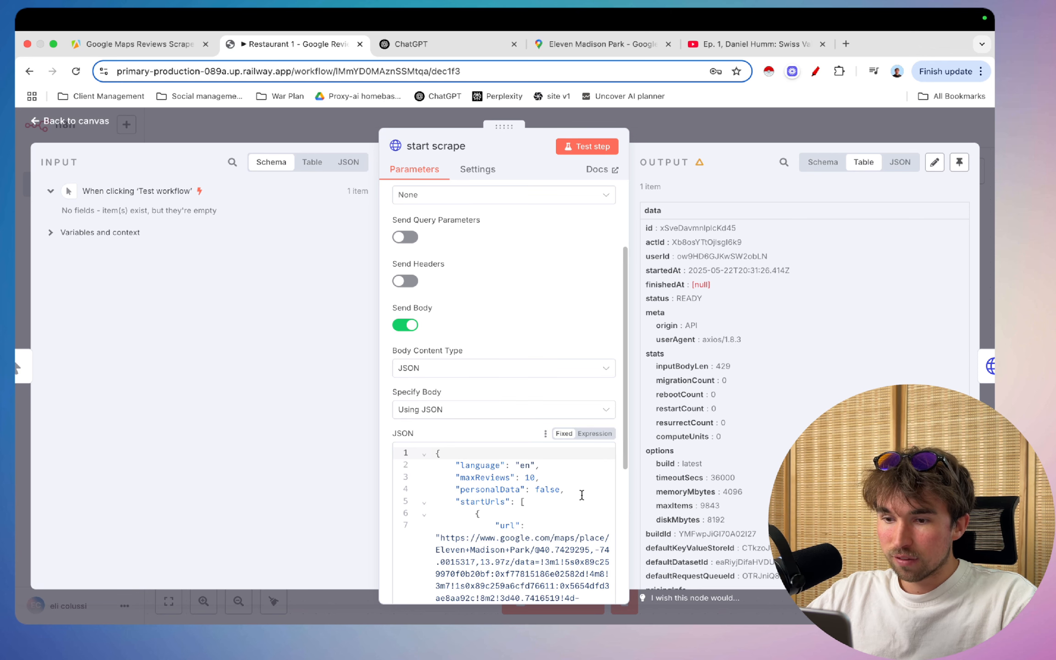
click(581, 495)
key(Return)
key(super+v)
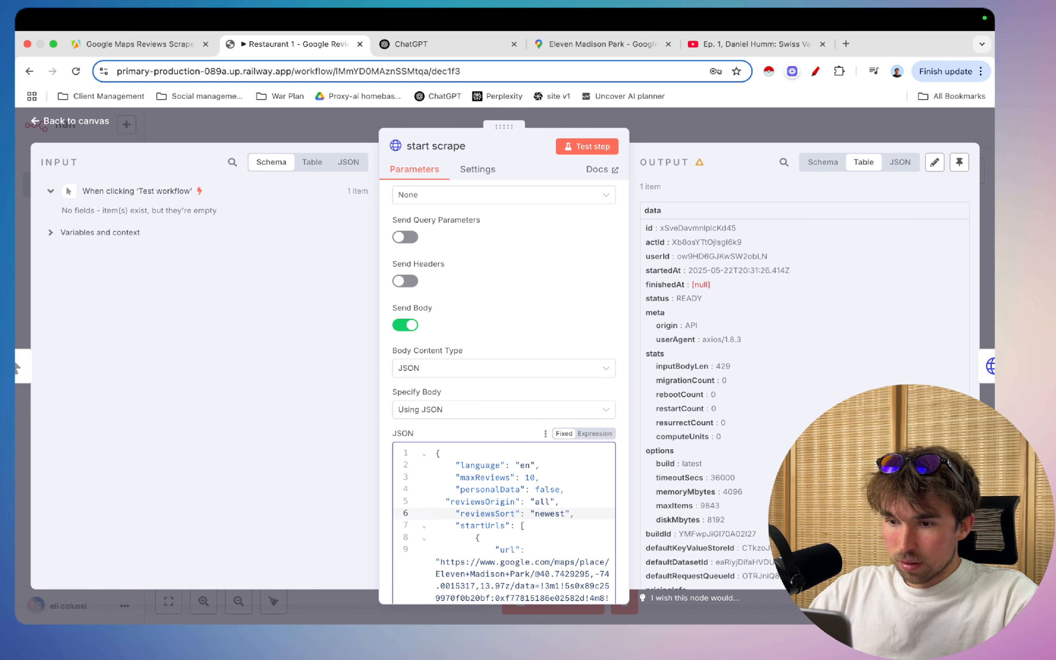
scroll(591, 518, down, 2)
scroll(566, 525, up, 2)
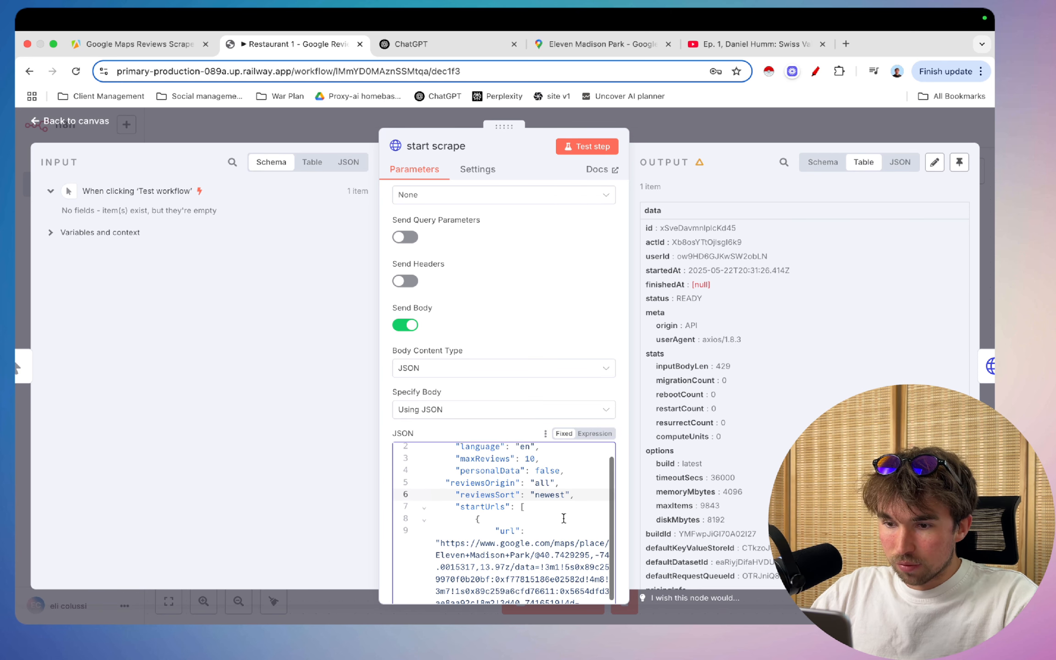
click(695, 129)
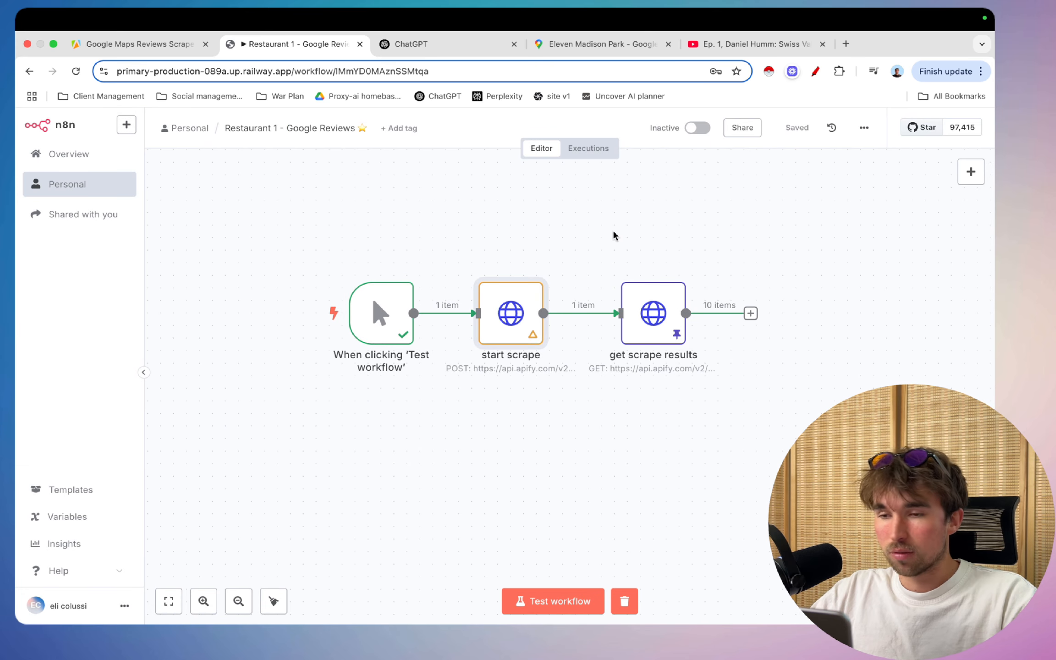
key(ctrl+Left)
key(ctrl+Right)
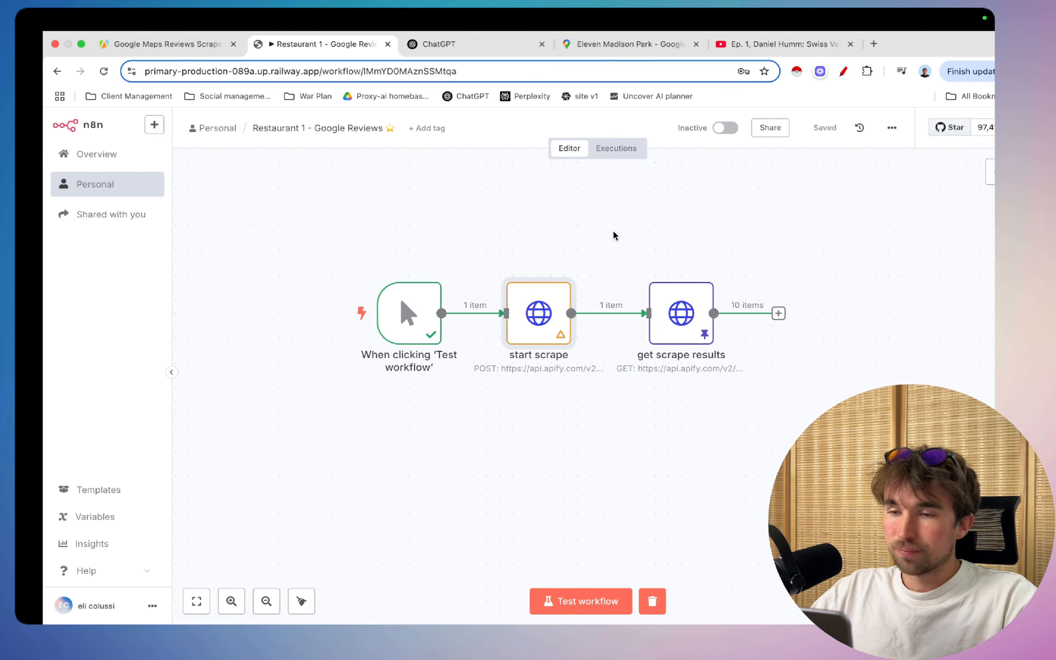
click(750, 314)
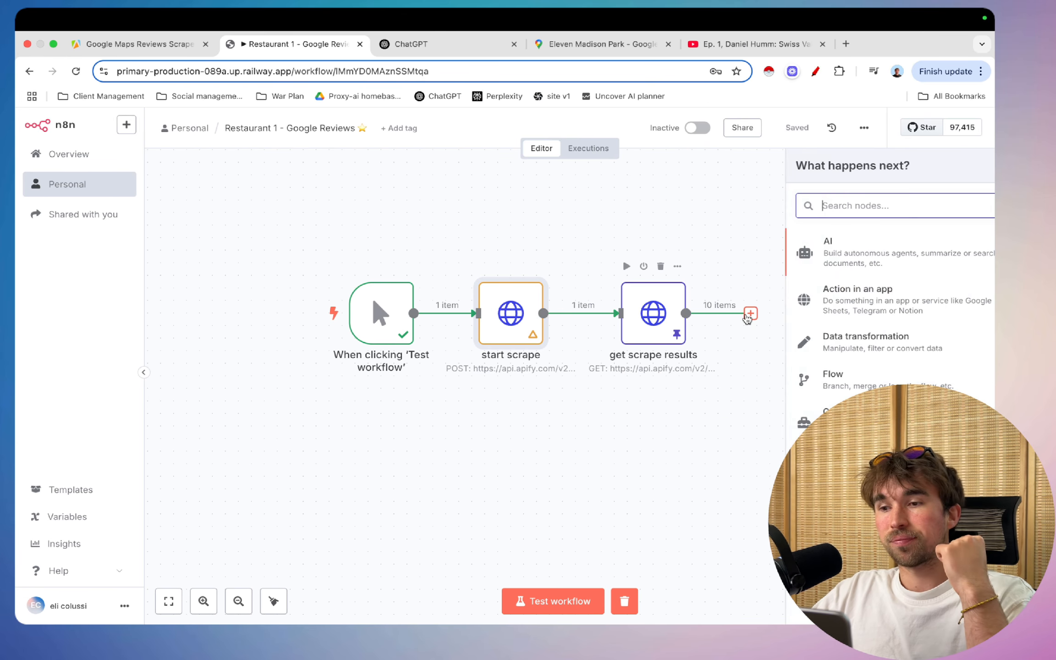
click(699, 251)
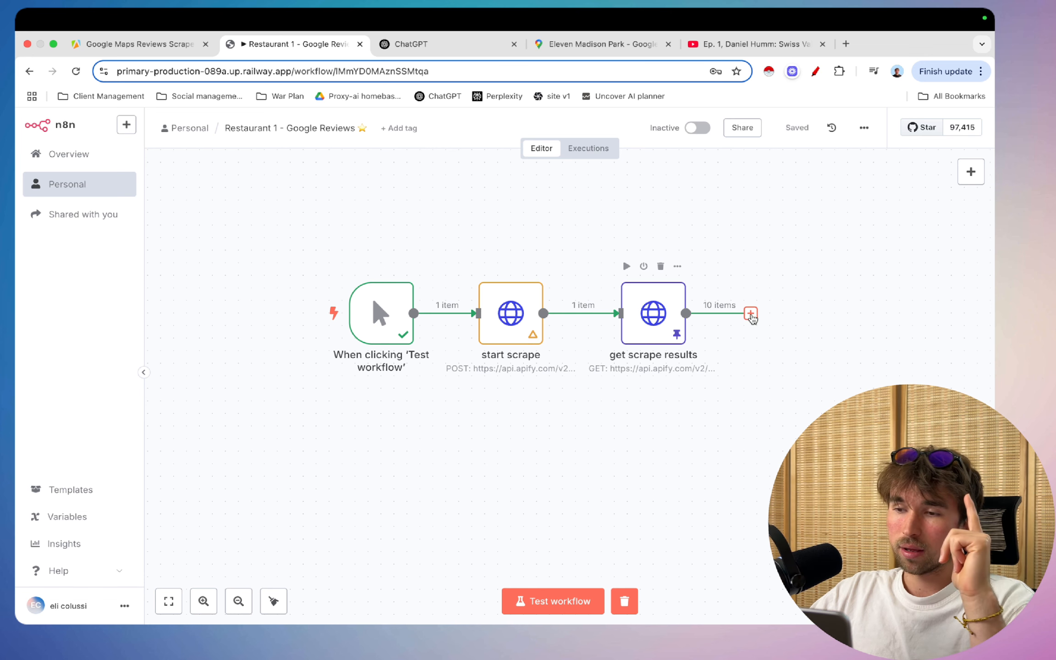
- Add an OpenAI node with the Message a model action after get scrape results
click(750, 313)
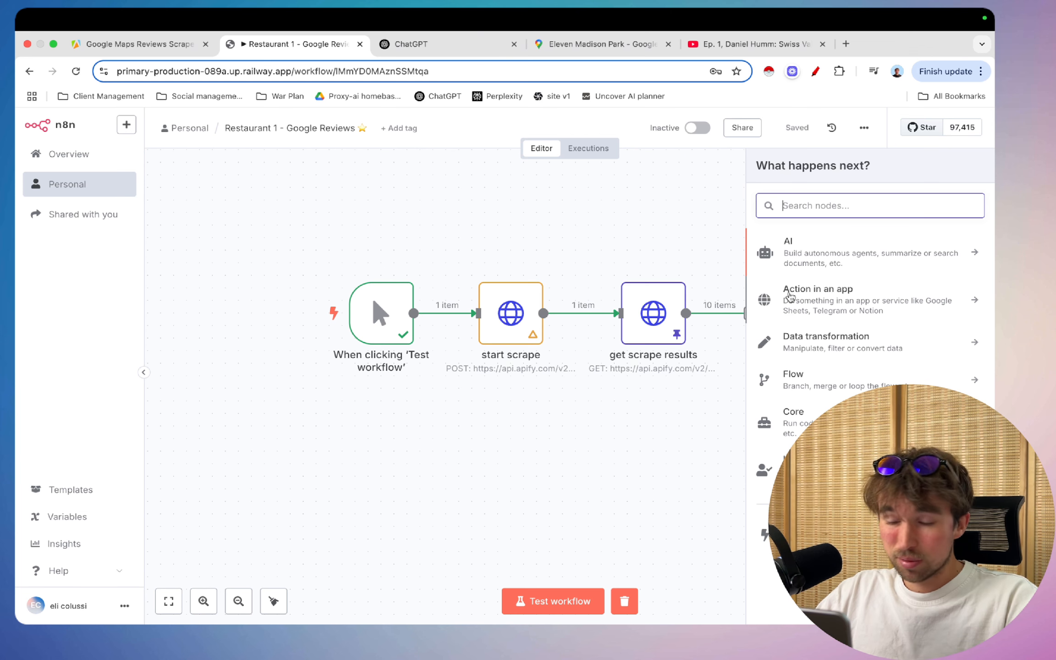
text(open)
click(838, 247)
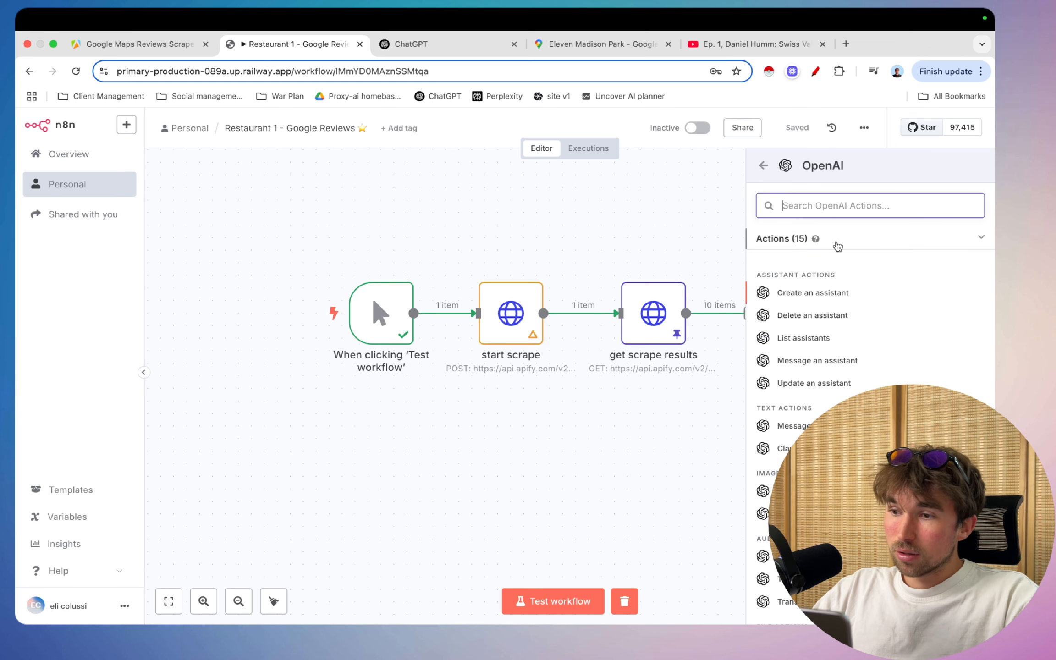
scroll(826, 337, down, 2)
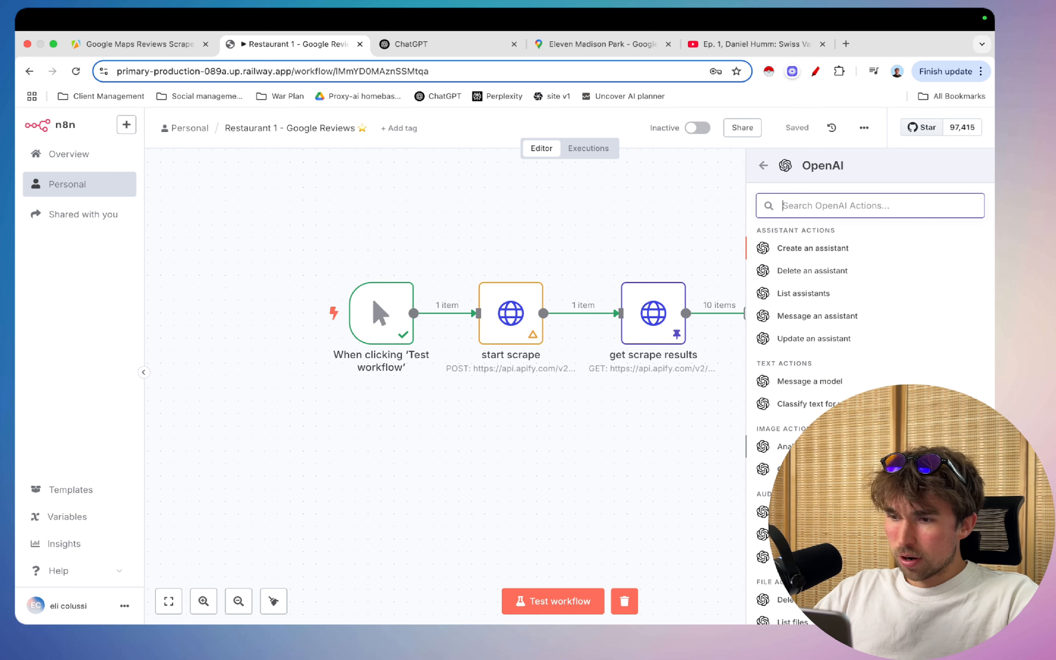
click(809, 342)
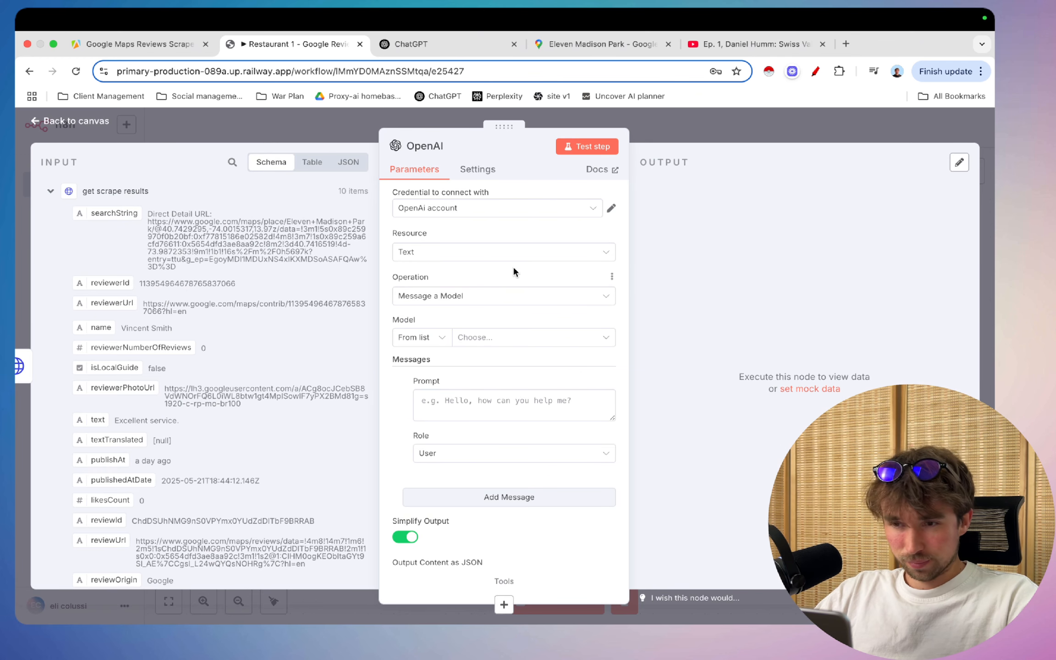
- Set the OpenAI node's model to GPT-4O, keeping the Text resource and the Message a Model operation
click(520, 255)
click(520, 254)
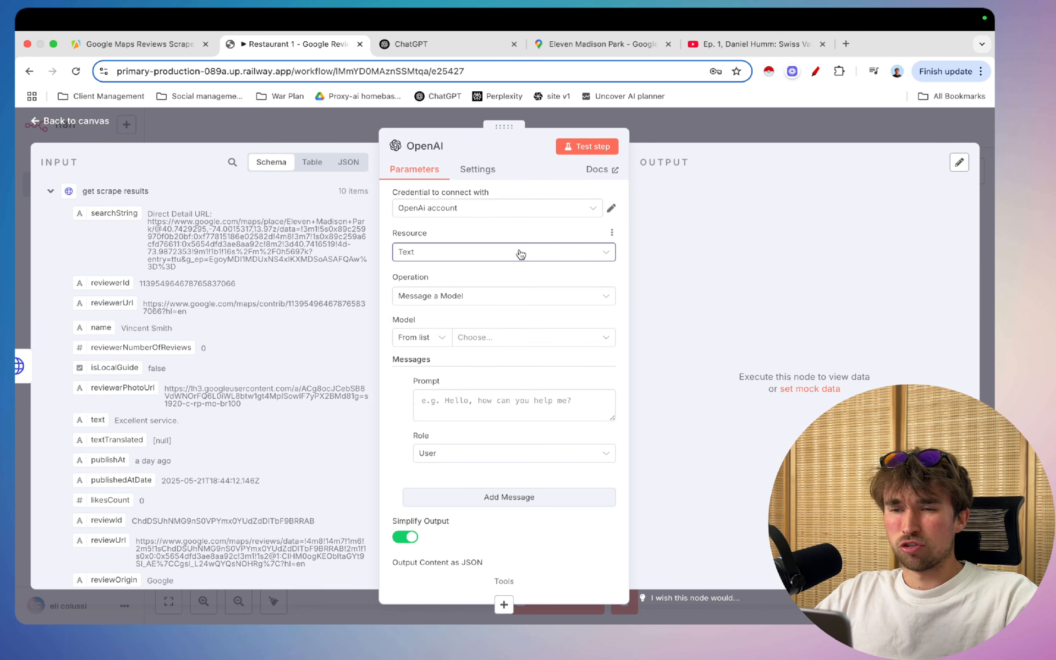
click(516, 302)
click(513, 326)
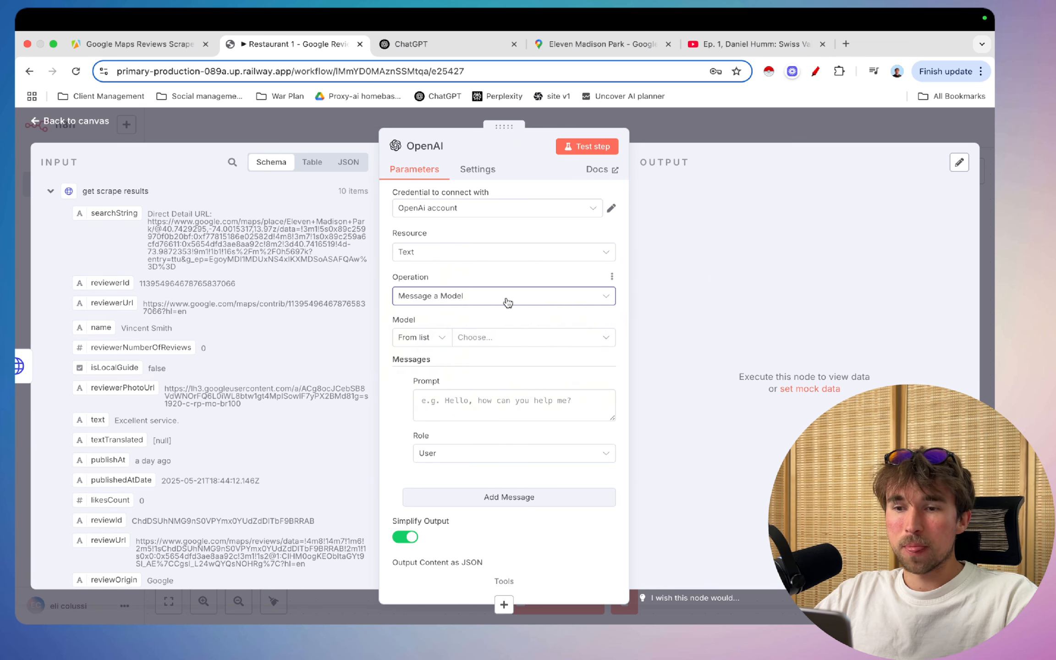
scroll(534, 347, down, 1)
click(501, 313)
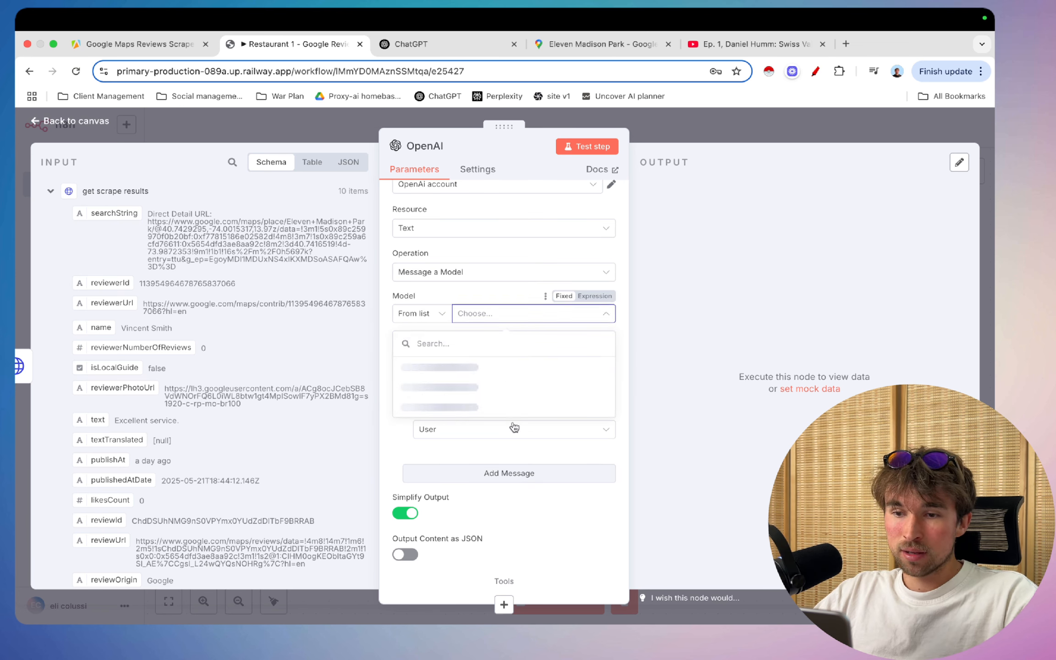
scroll(508, 436, down, 10)
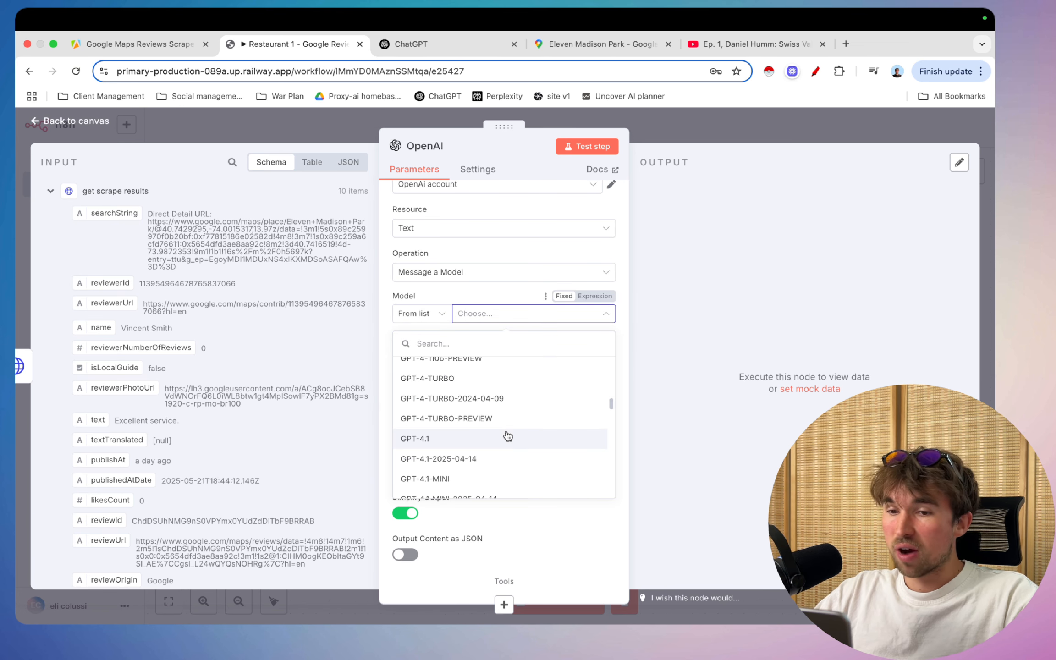
scroll(508, 435, down, 6)
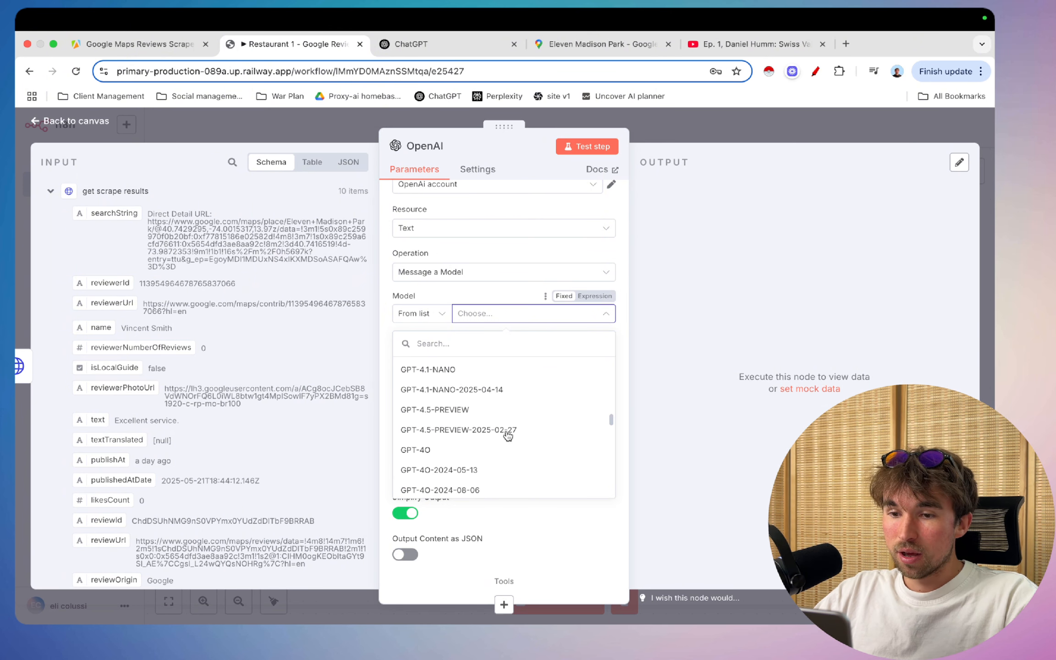
click(508, 437)
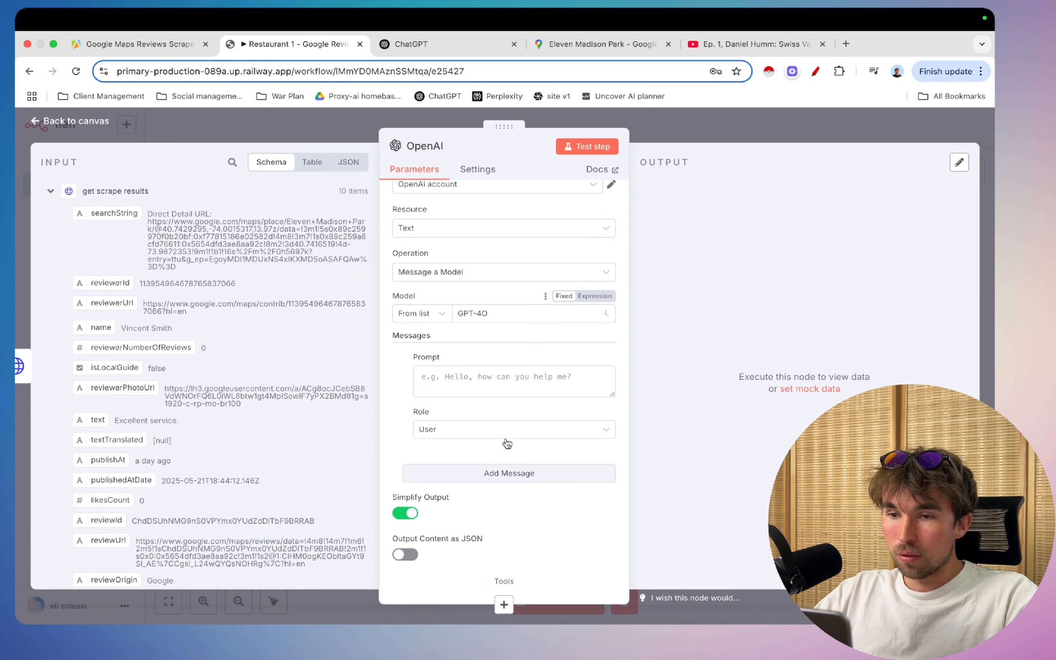
- Examine the OpenAI node's message settings and the review fields coming from get scrape results
click(508, 376)
scroll(525, 380, down, 3)
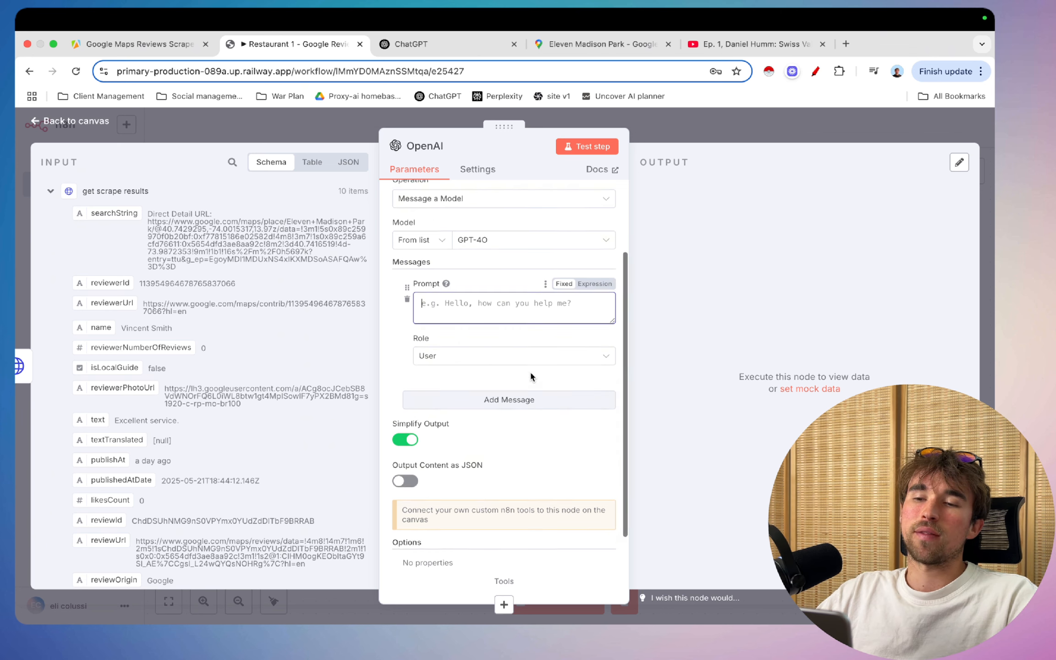
scroll(530, 370, up, 1)
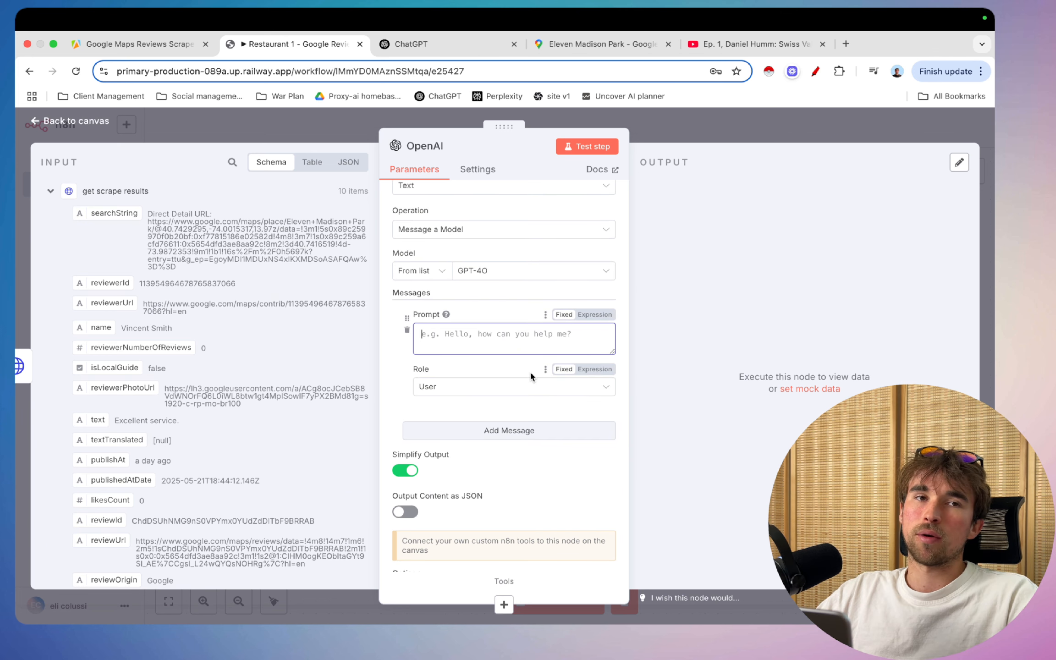
scroll(518, 365, up, 1)
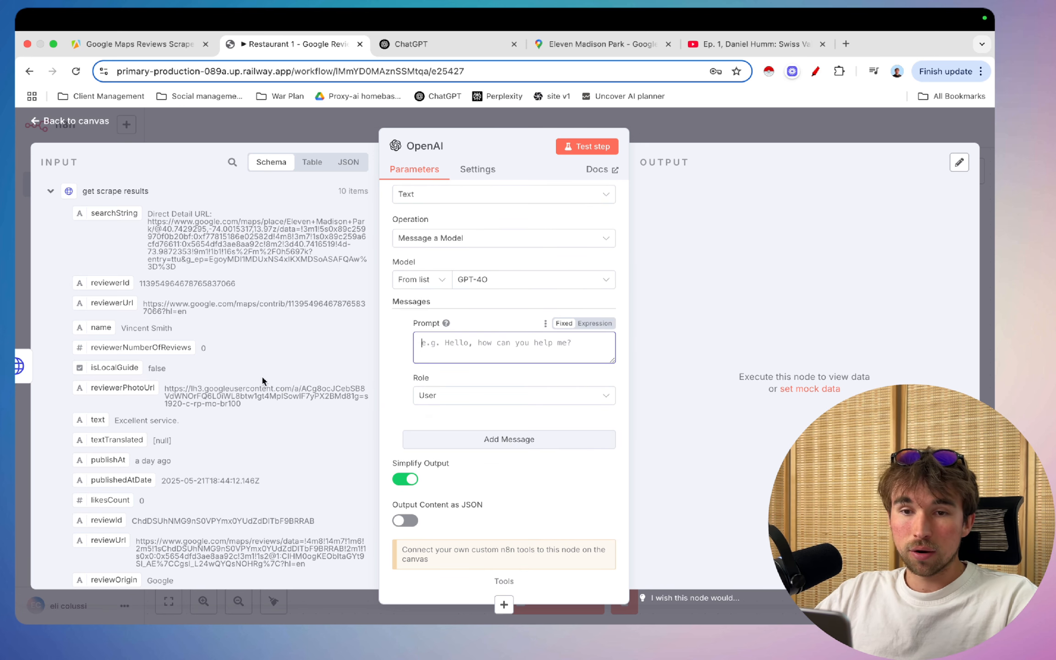
scroll(126, 389, down, 15)
scroll(128, 388, up, 15)
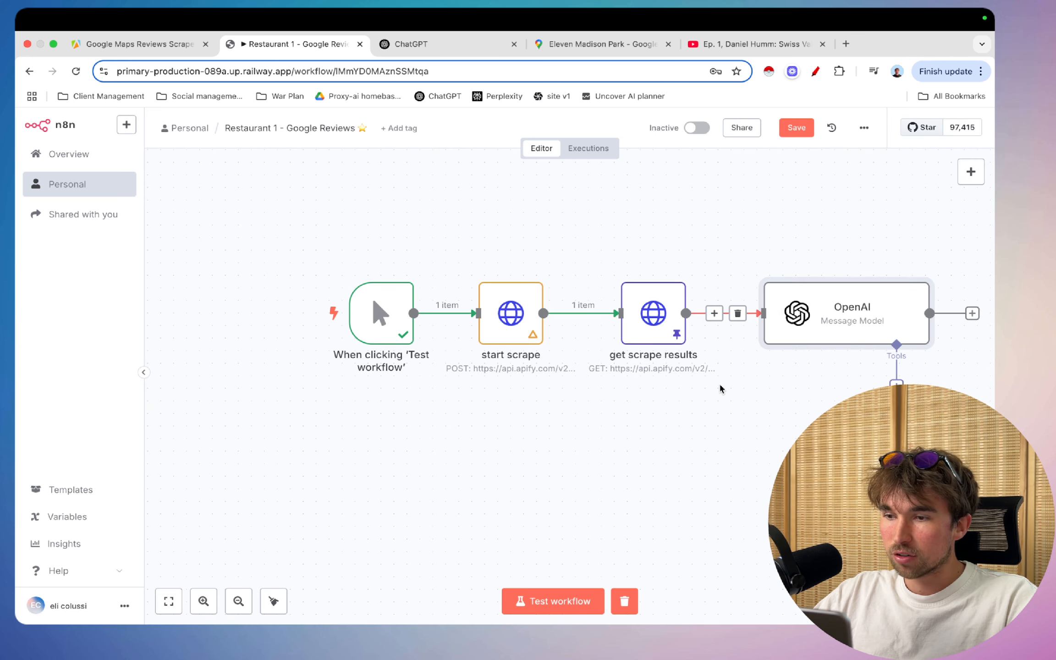
click(879, 238)
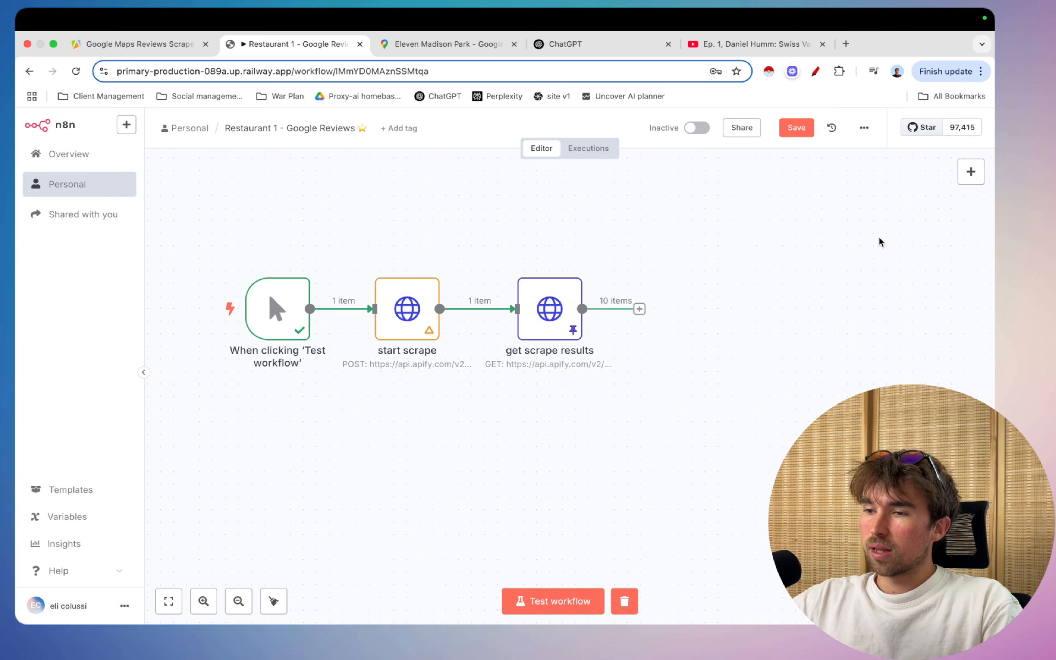
- Add an If node after get scrape results
click(646, 309)
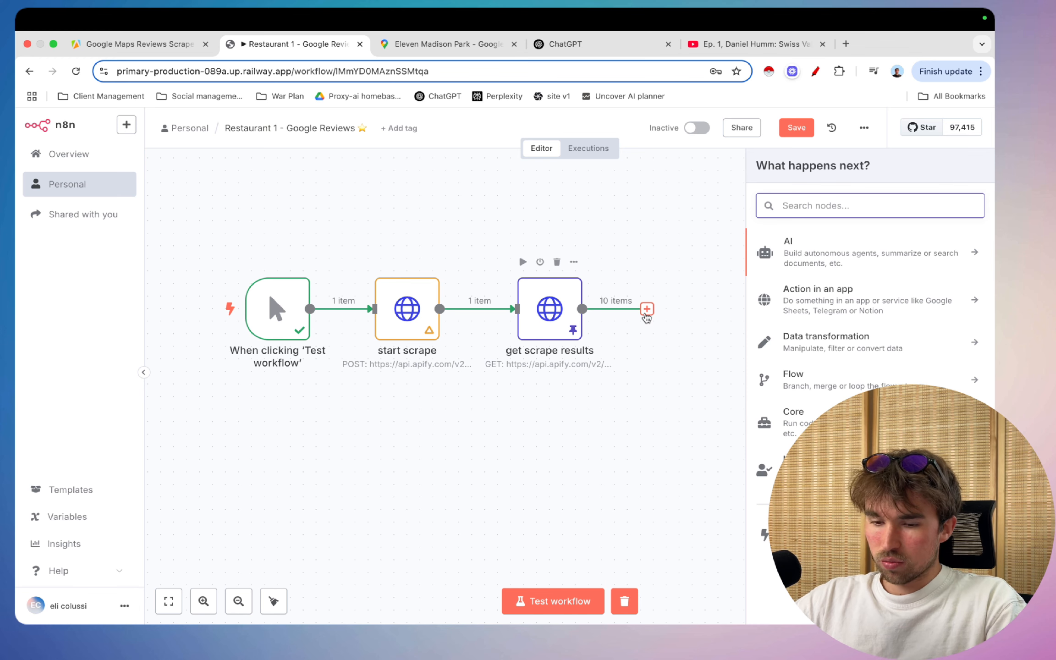
text(if)
click(837, 260)
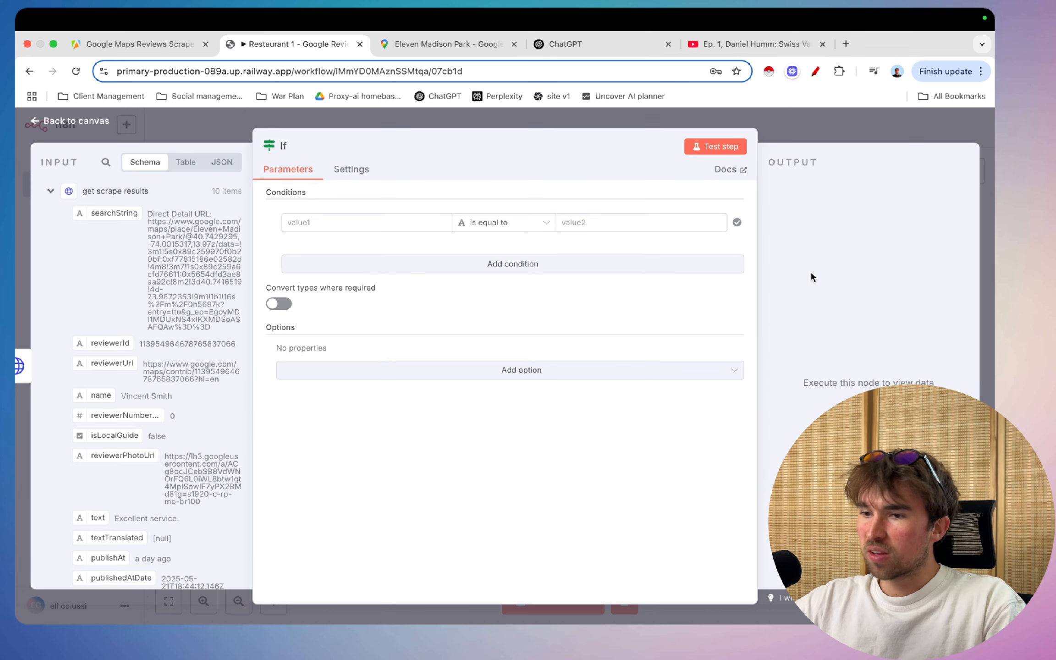
- Examine the scraped review fields in the If node's input and find the text column in table view
click(380, 223)
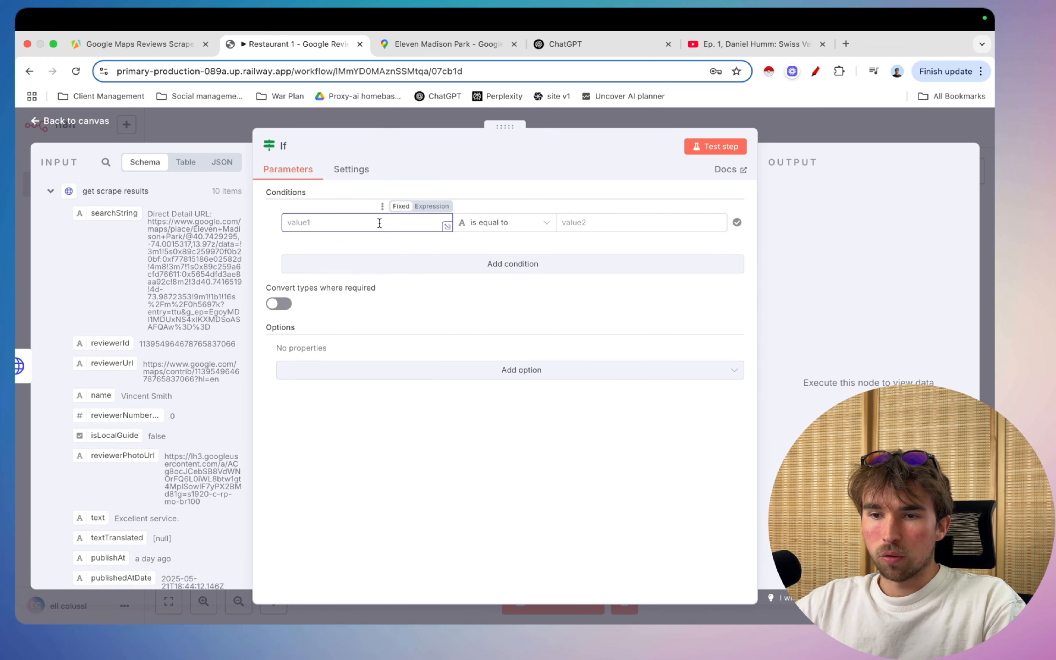
scroll(162, 309, down, 3)
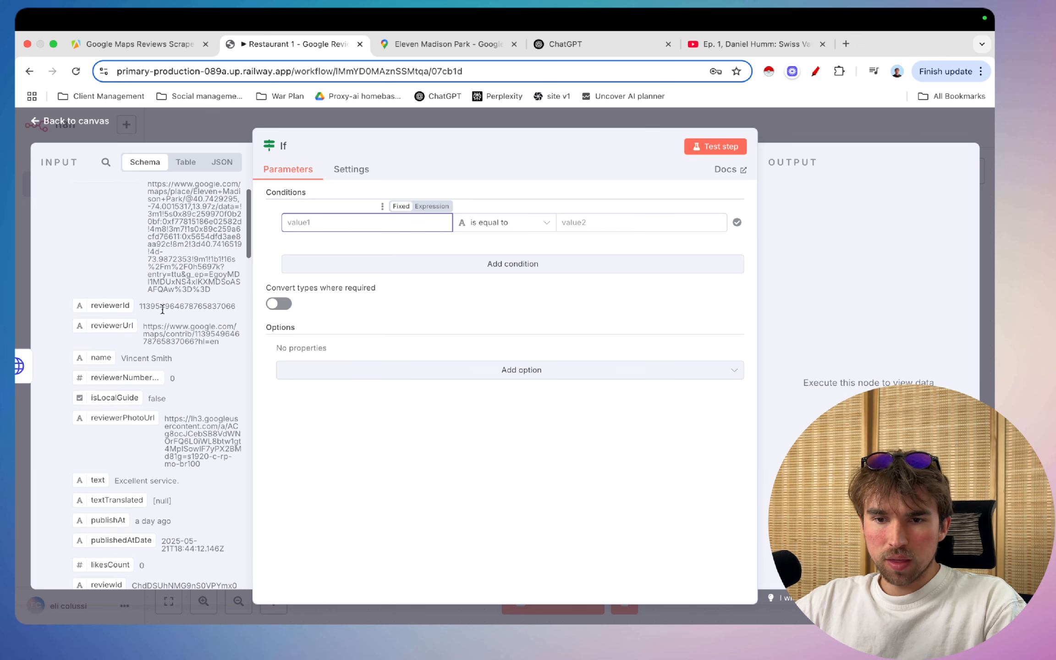
scroll(163, 309, up, 3)
scroll(163, 309, down, 5)
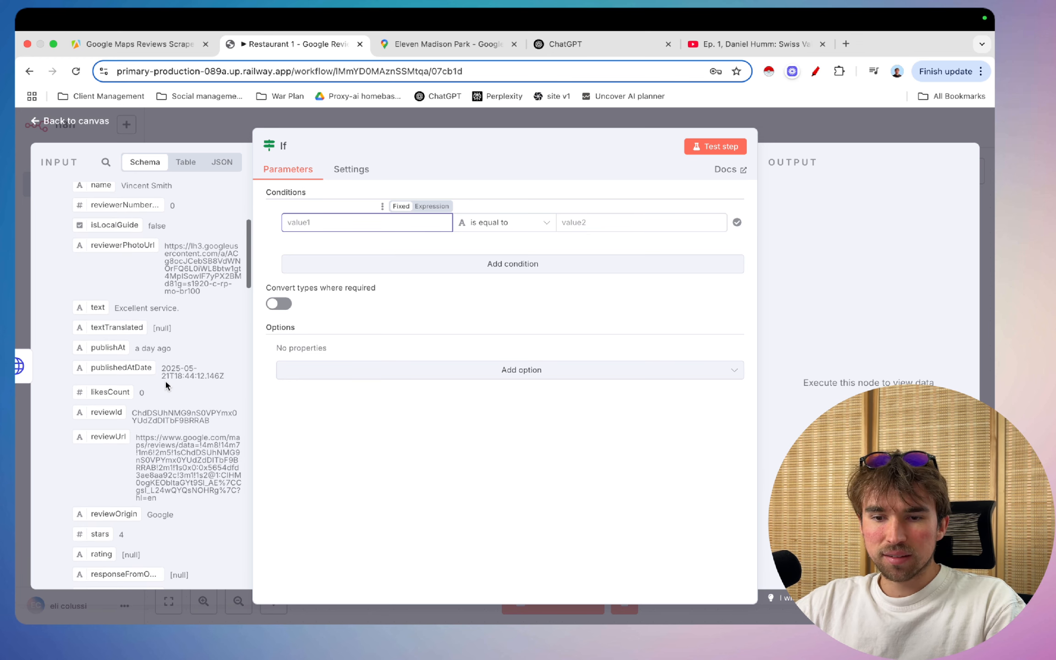
scroll(166, 384, down, 6)
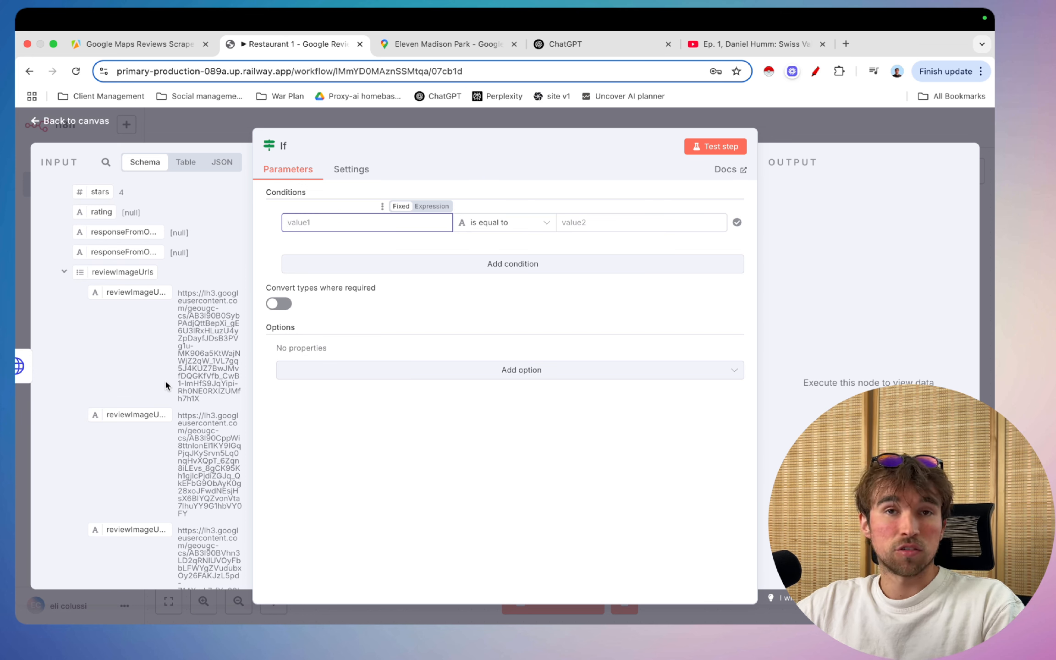
scroll(165, 379, down, 2)
scroll(171, 391, up, 3)
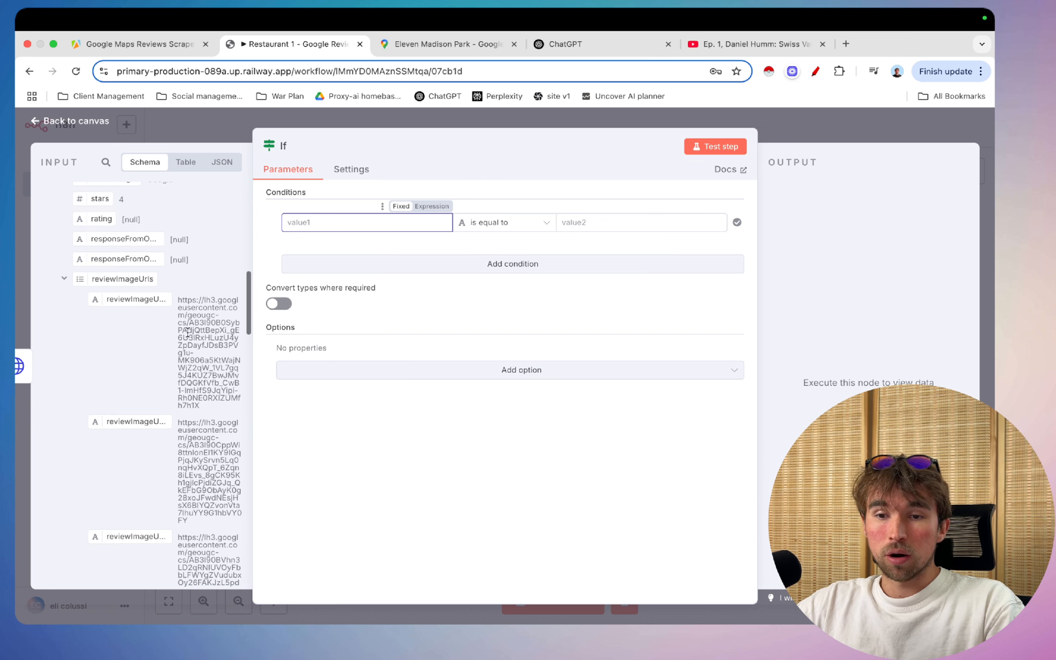
scroll(179, 451, down, 7)
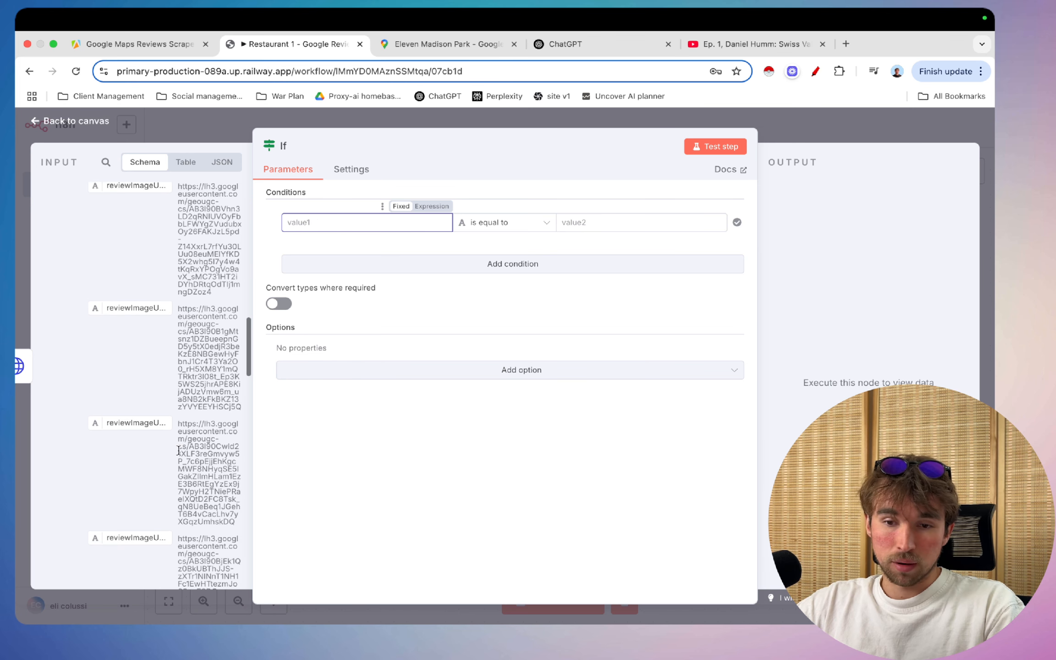
scroll(178, 451, down, 8)
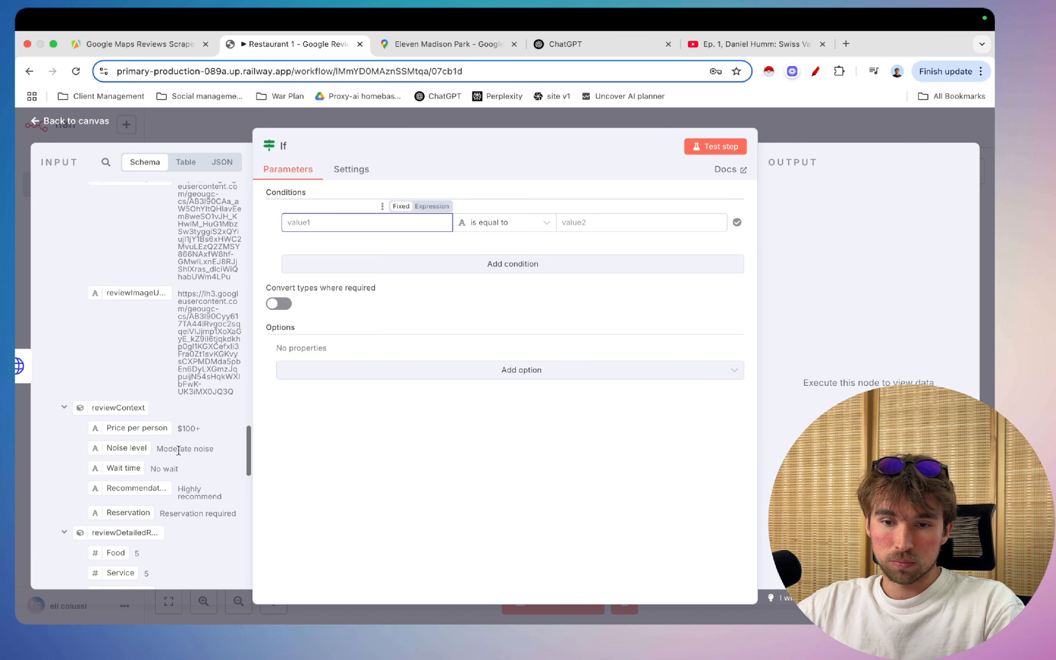
scroll(179, 450, down, 6)
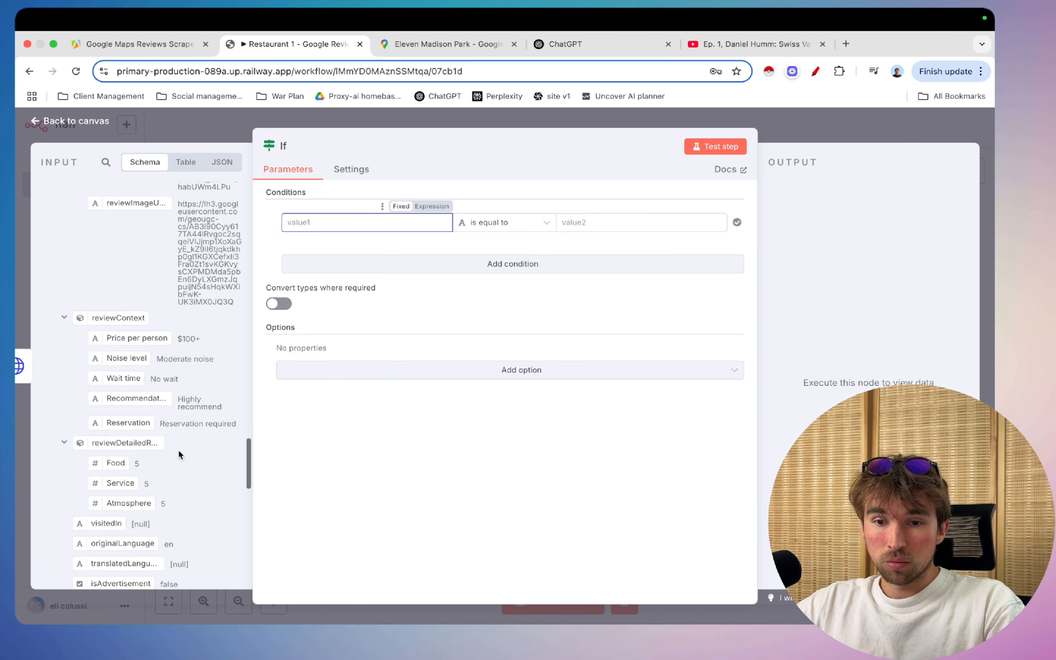
scroll(178, 451, down, 2)
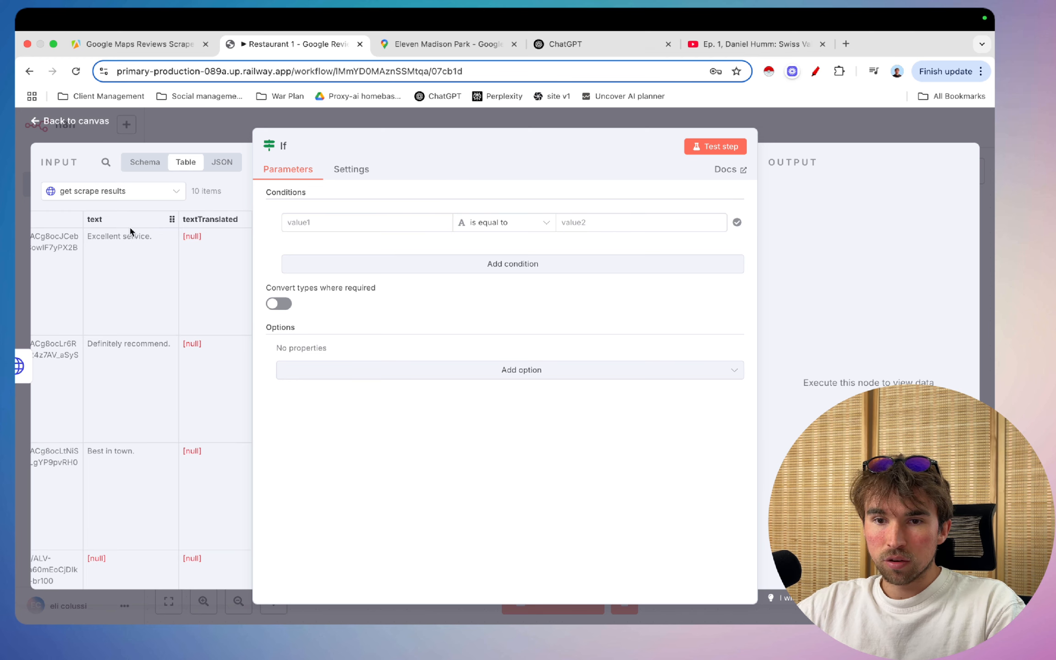
- Set the If condition to check that the review's text field, {{ $json.text }}, is not empty, and return to the canvas
click(328, 223)
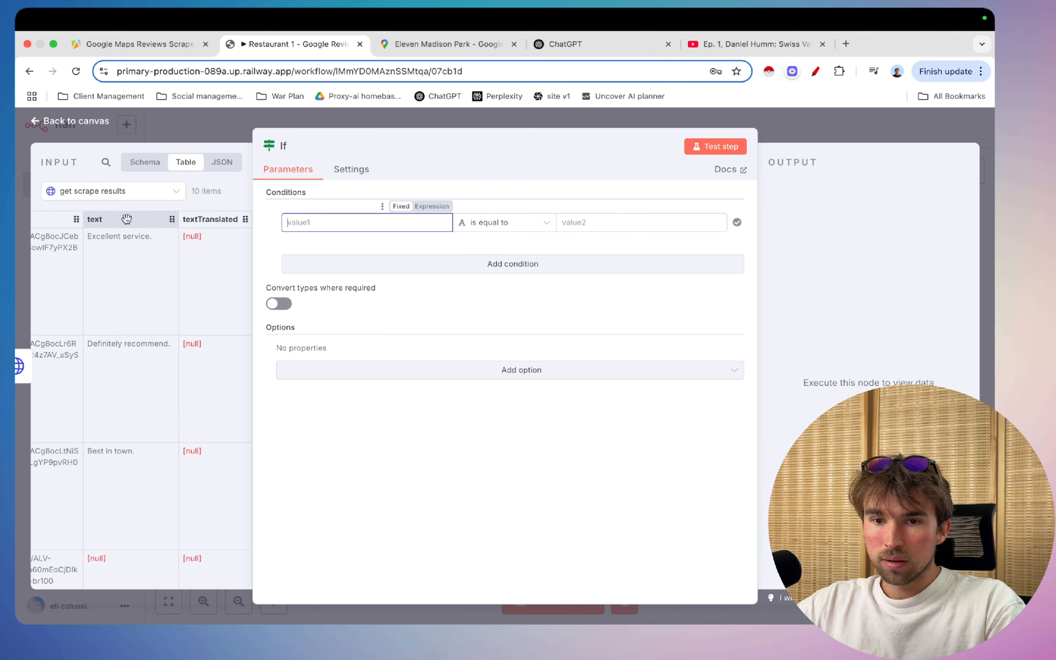
drag(128, 219, 303, 222)
click(715, 225)
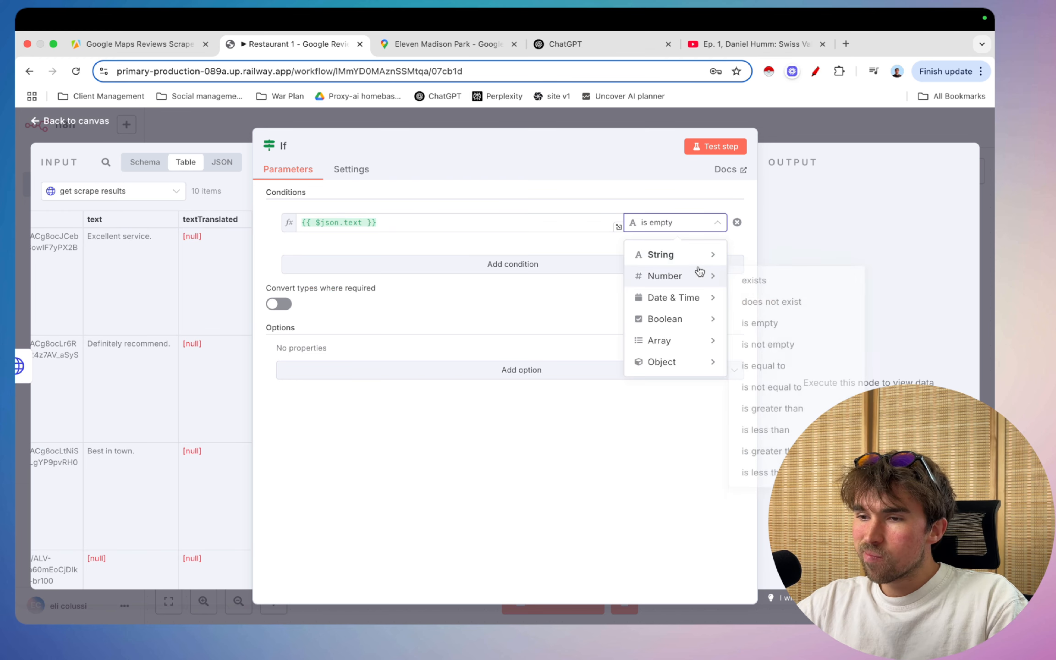
mouse_move(703, 255)
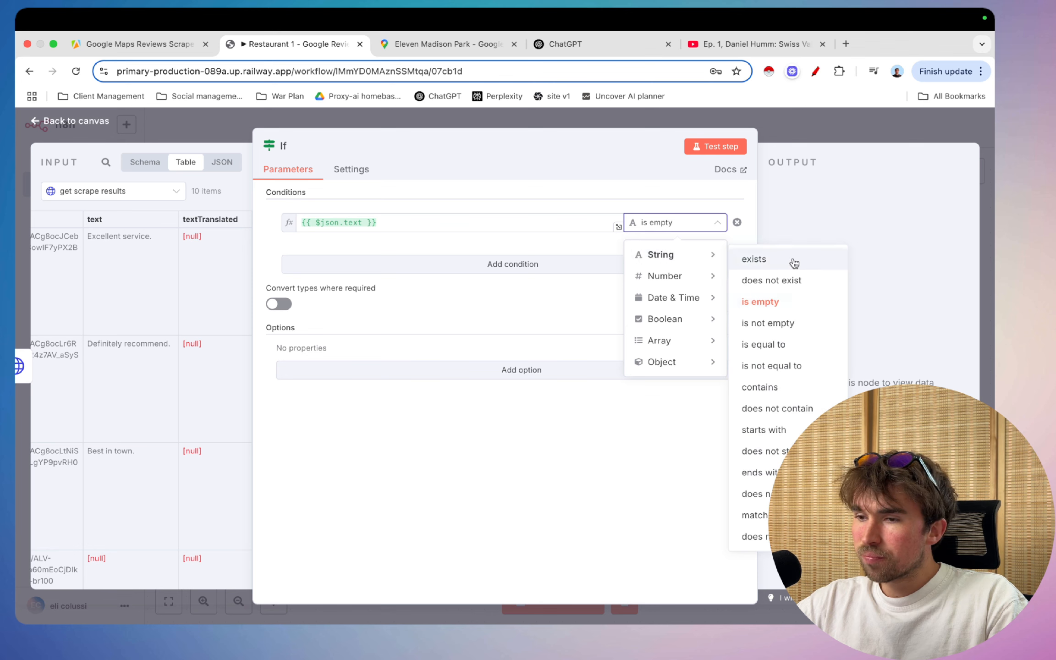
click(798, 328)
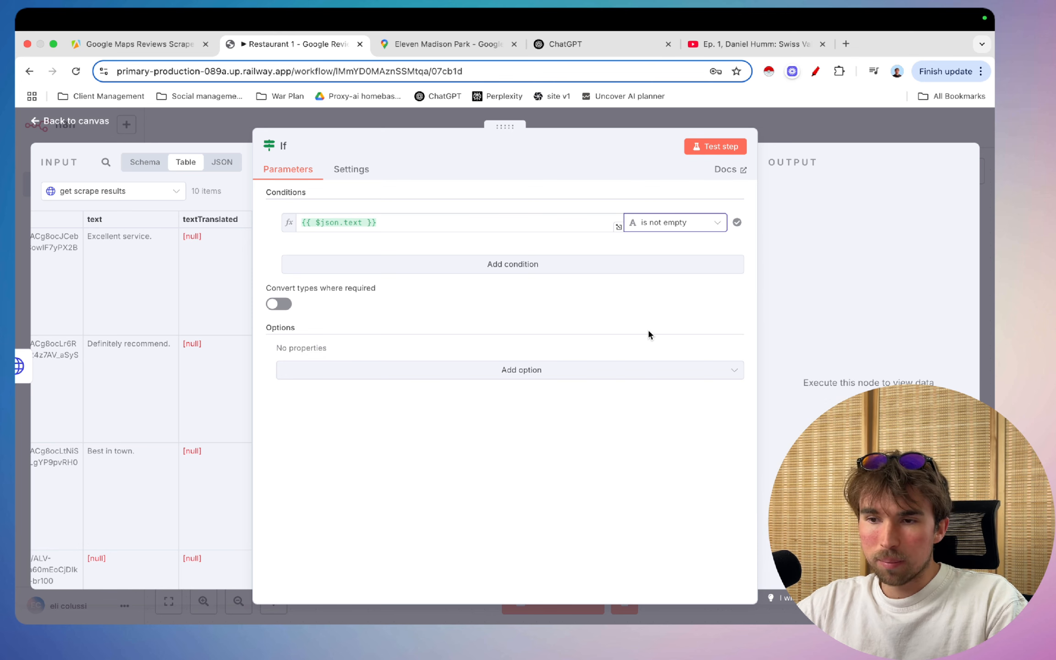
click(734, 122)
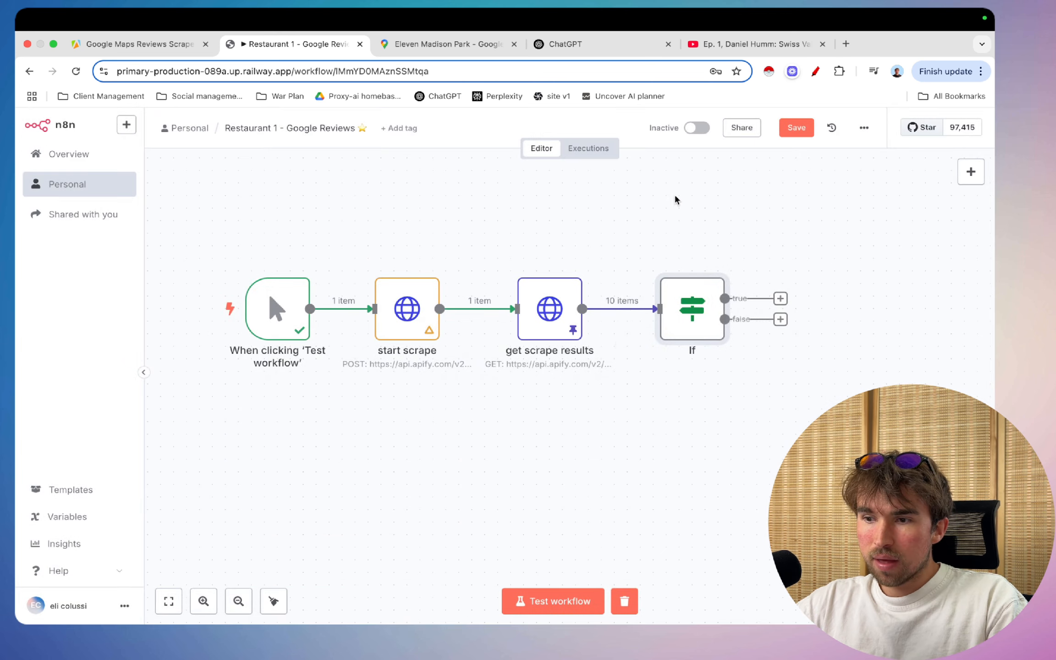
- Add an Edit Fields node on the If node's true branch and a Stop and Error node on its false branch
scroll(681, 360, right, 3)
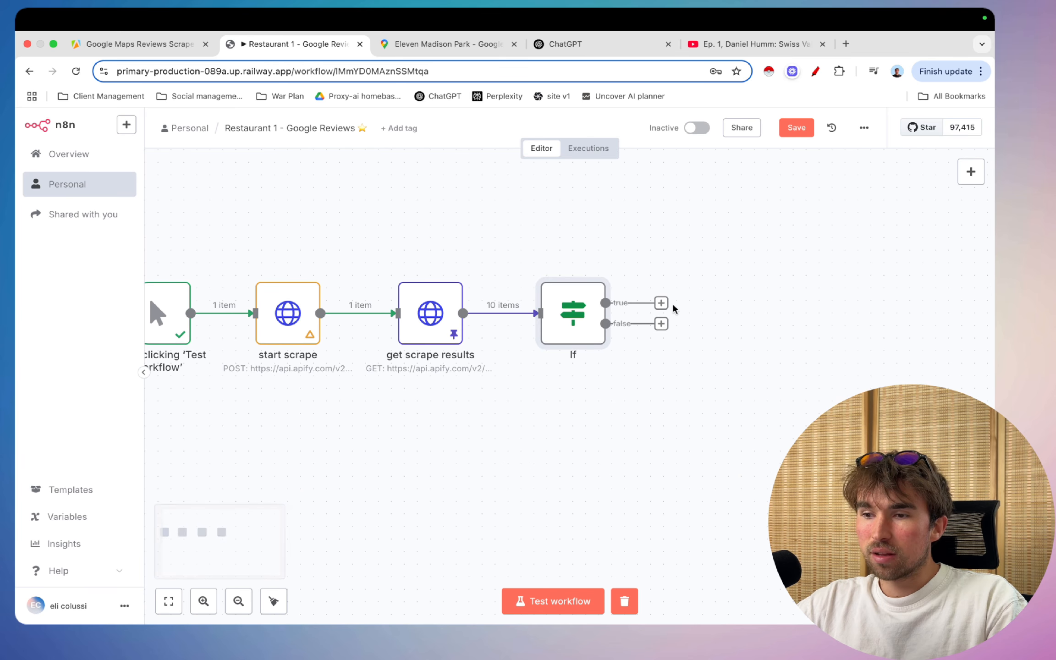
drag(665, 310, 704, 261)
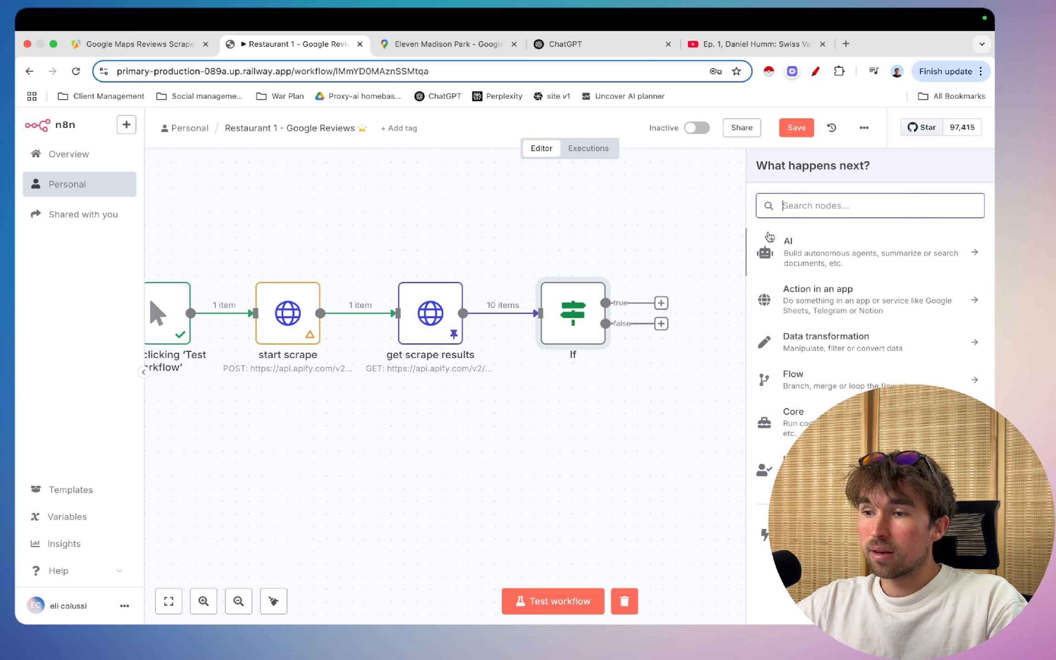
text(ser)
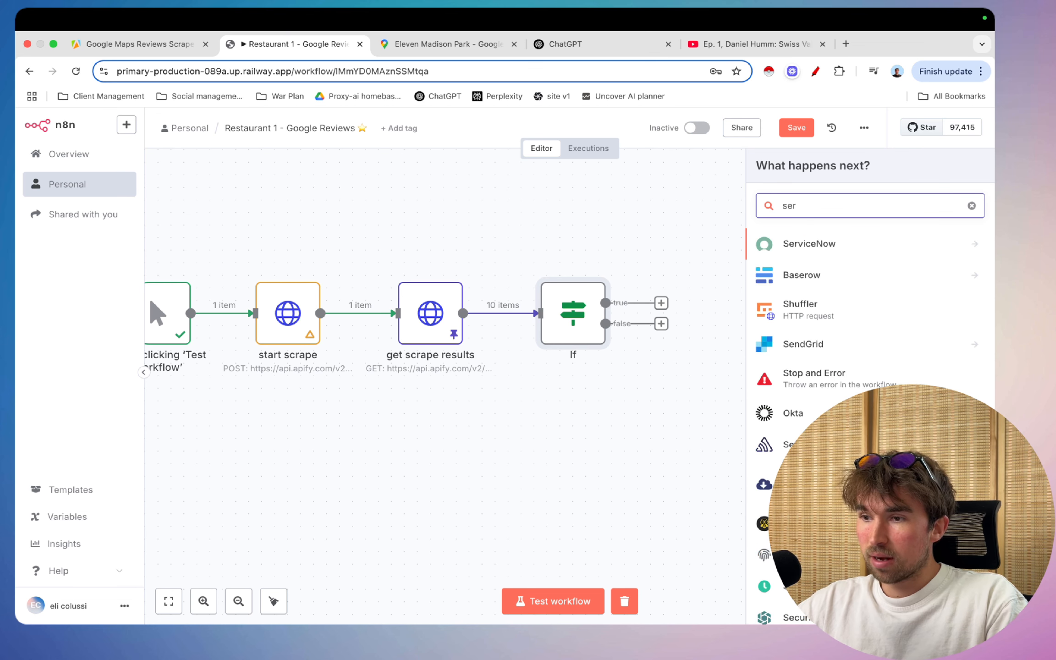
text(t)
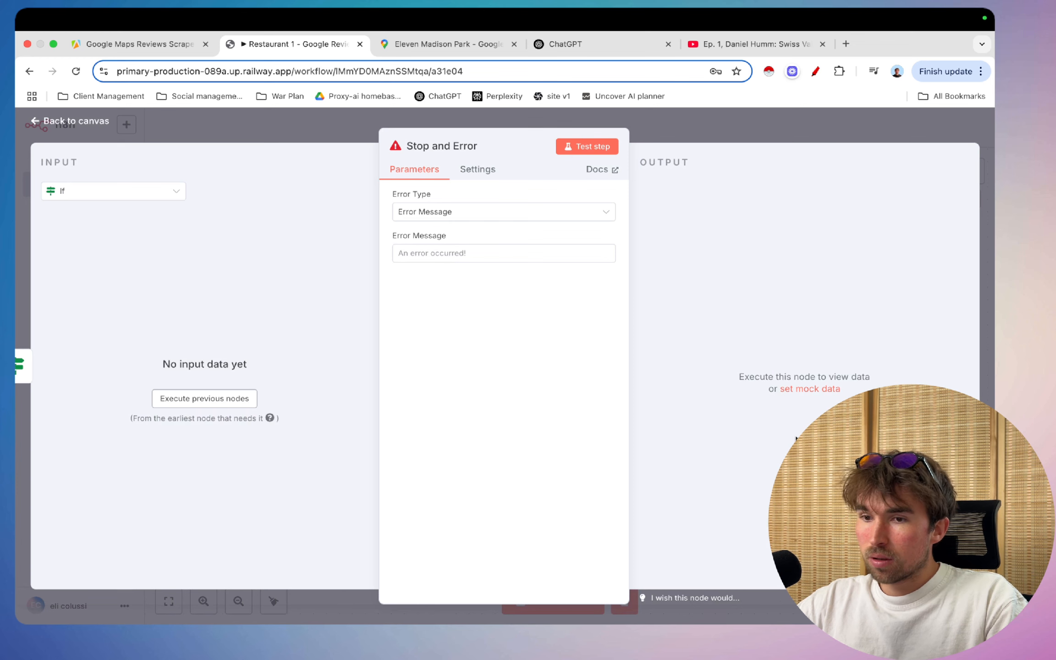
click(672, 133)
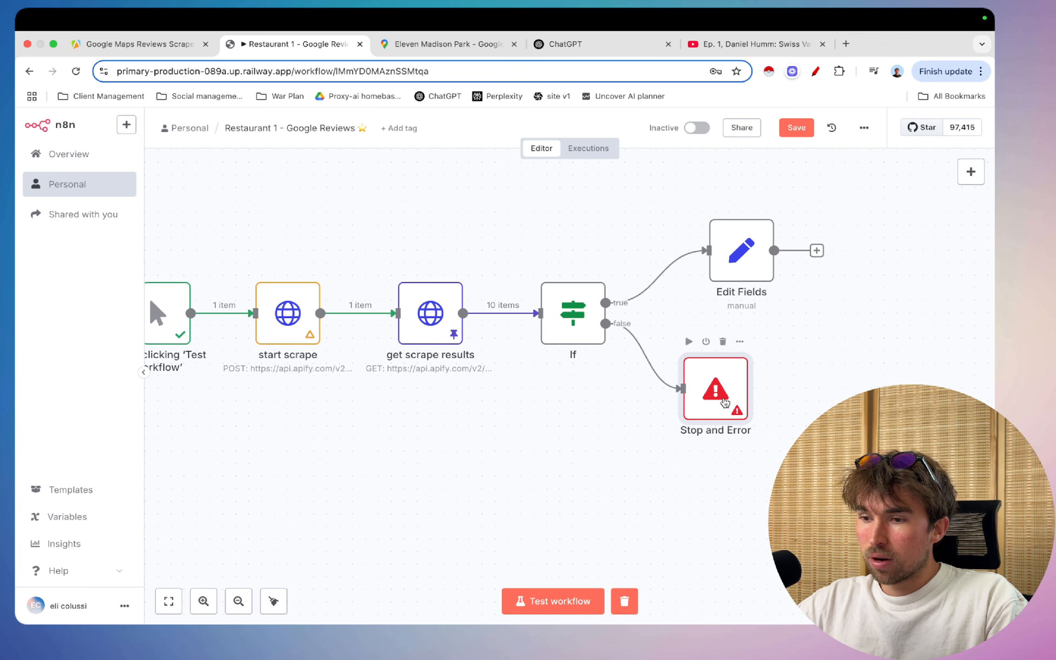
- Set the Stop and Error node's error message to "no reviews to see here" and return to the canvas
double_click(724, 402)
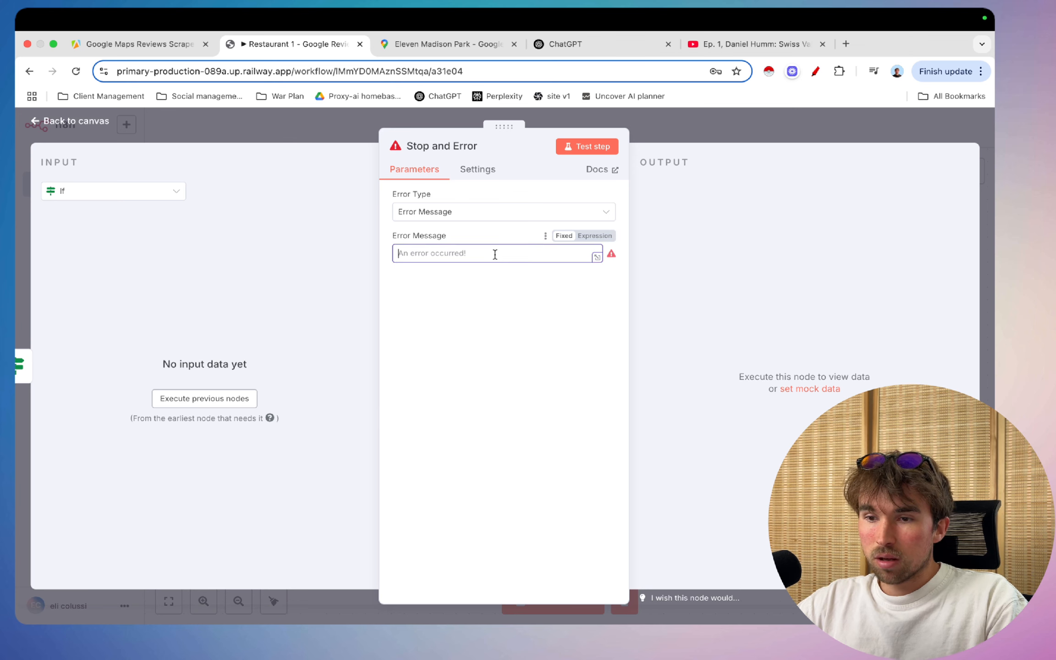
text(no reviews to see here)
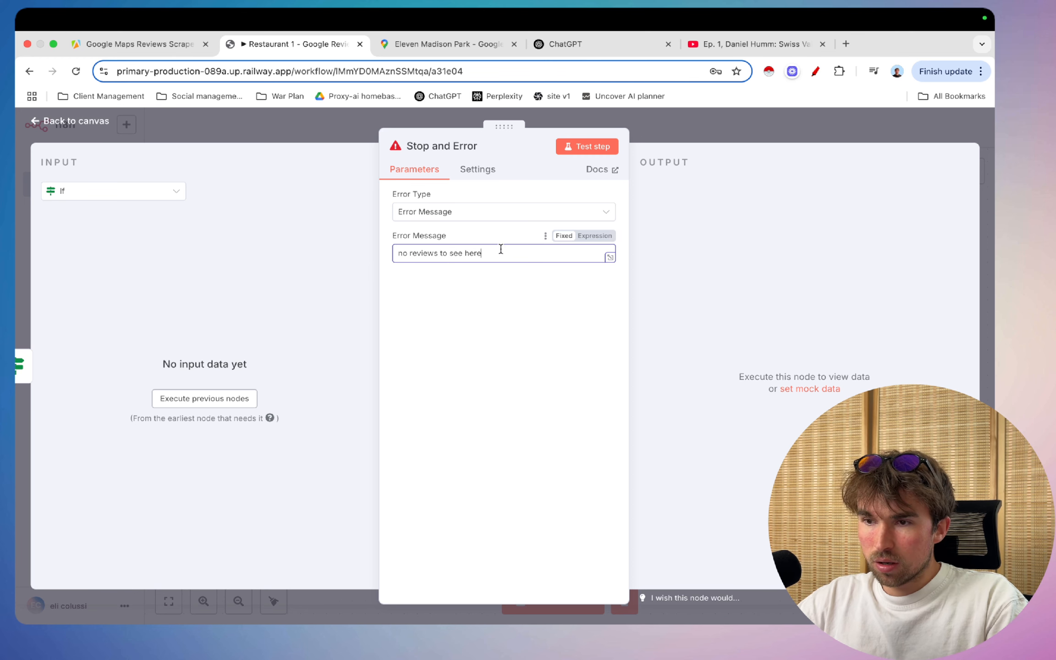
click(664, 139)
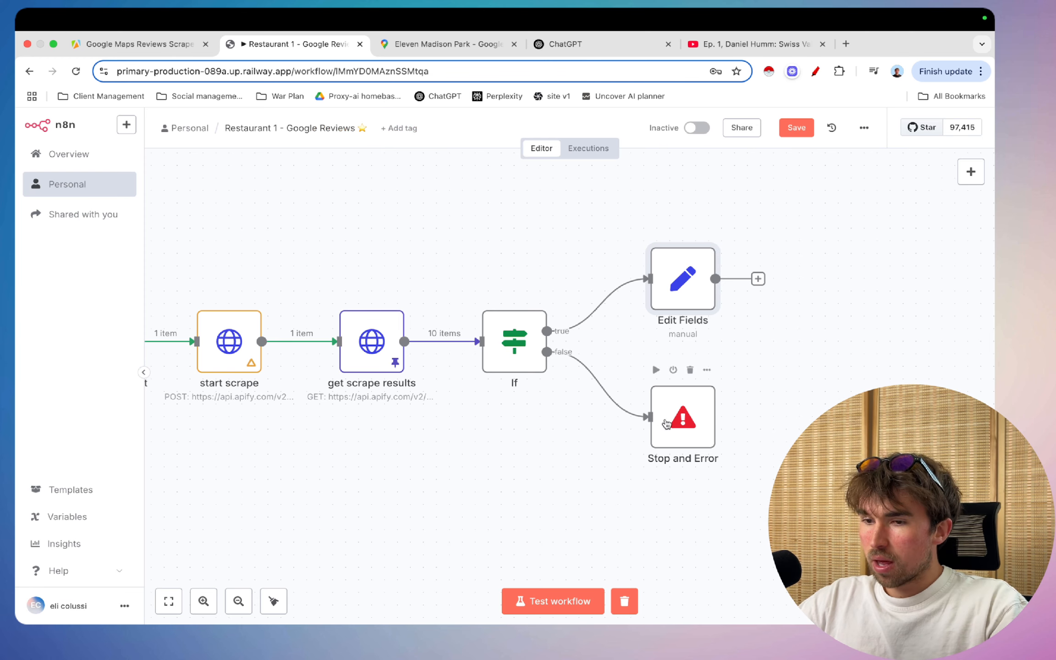
- In Edit Fields, add a string field named reviewLines with the value {{$json["publishedAtDate"] + ": " + $json["text"]}}
double_click(678, 283)
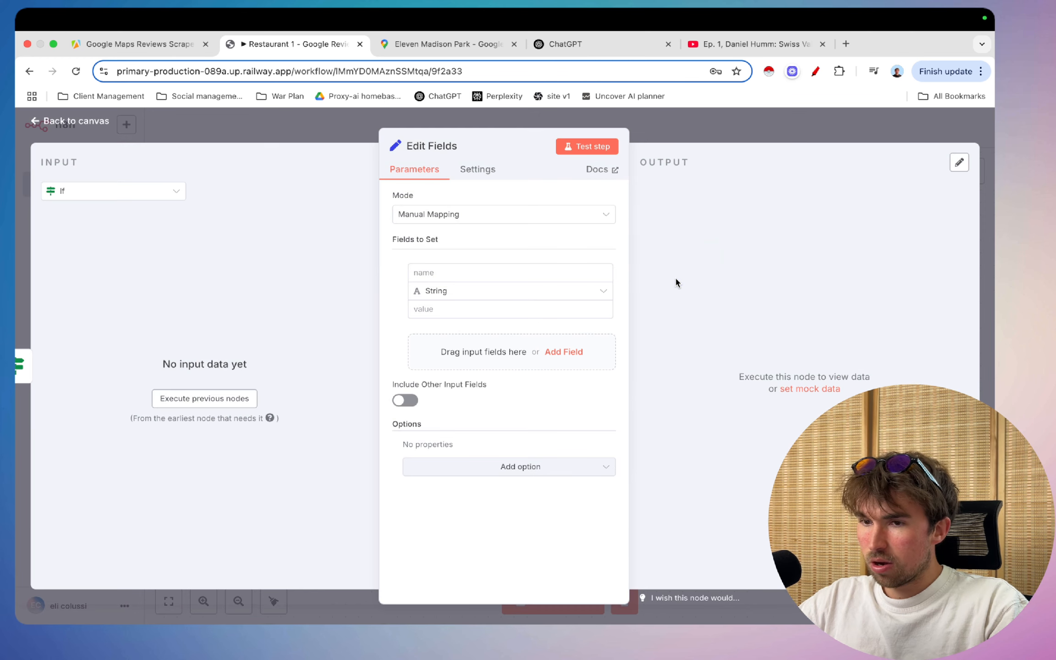
click(455, 274)
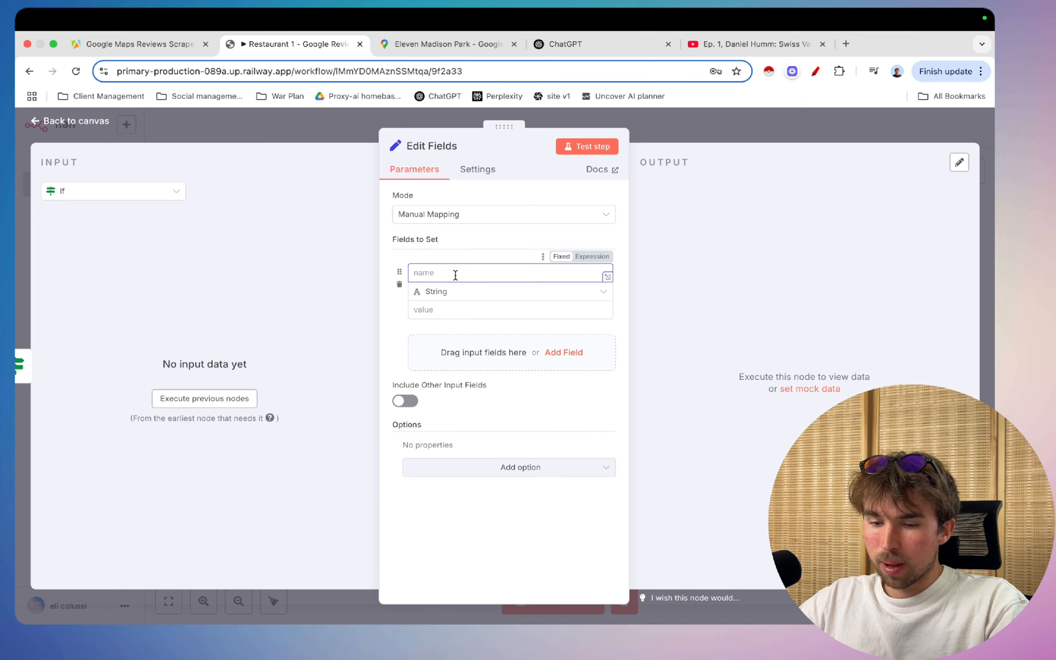
text(review)
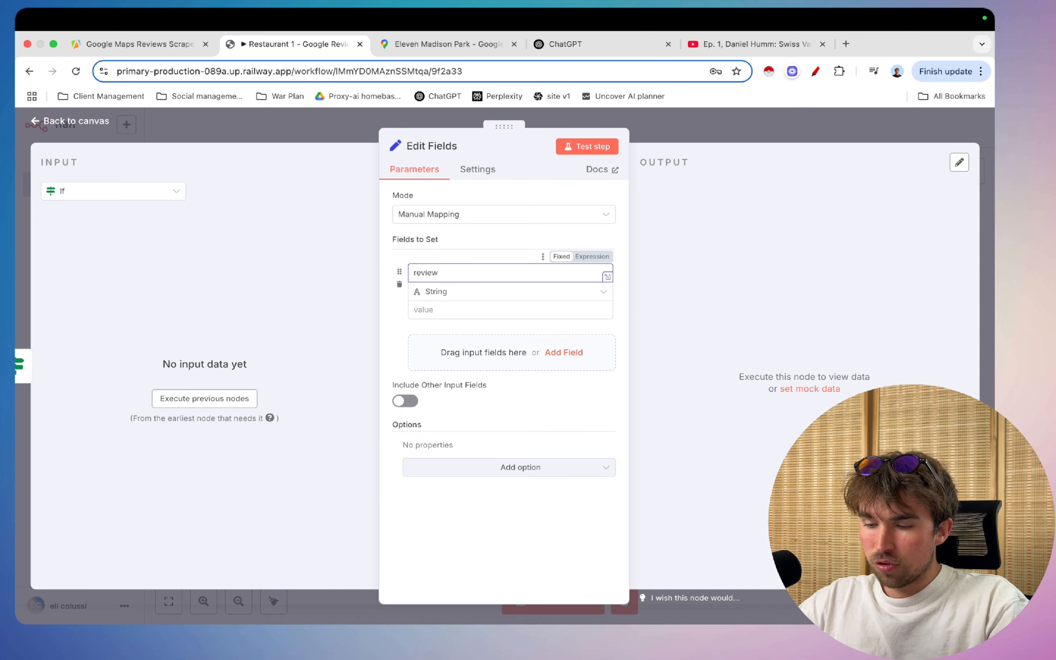
text(Lines)
click(459, 309)
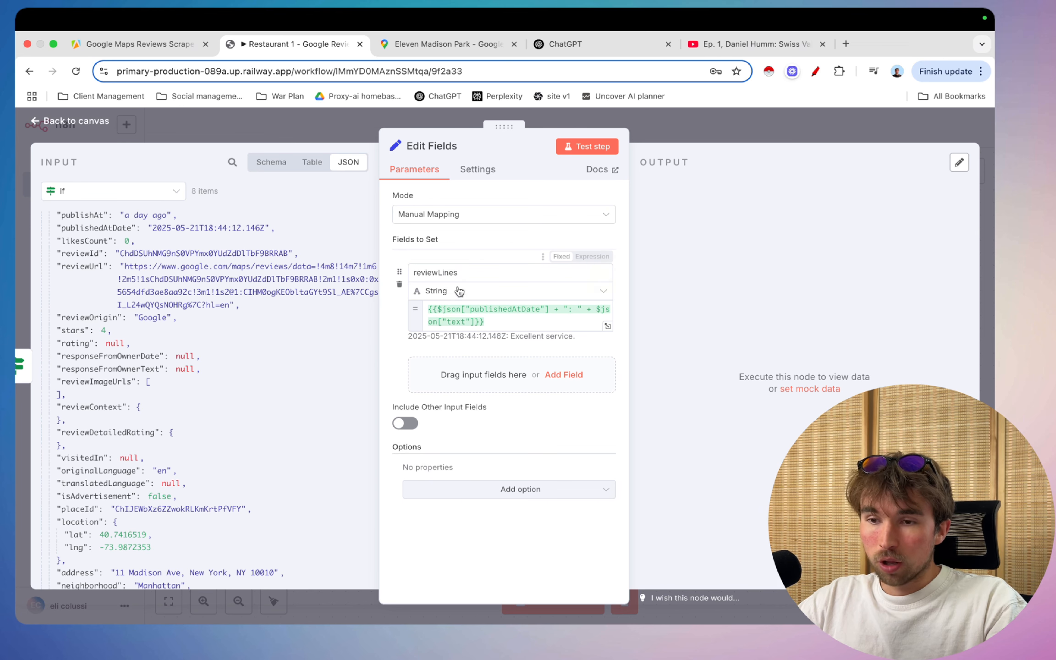
- Search the Edit Fields input data for "published" and "text" to examine the fields used in the expression
scroll(248, 416, down, 1)
scroll(248, 415, down, 1)
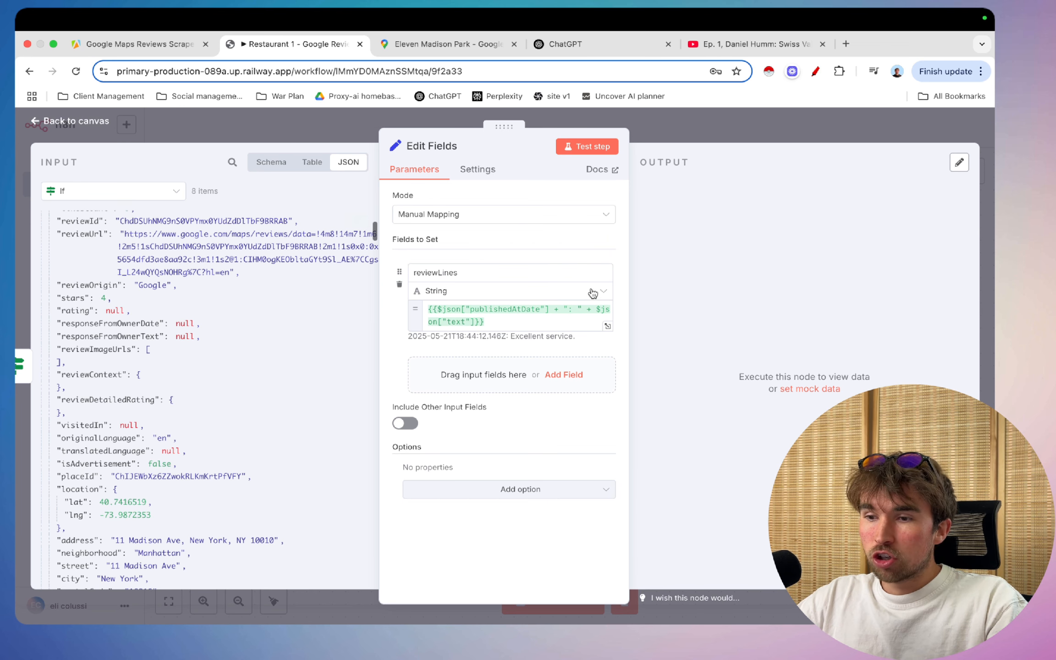
scroll(221, 423, up, 10)
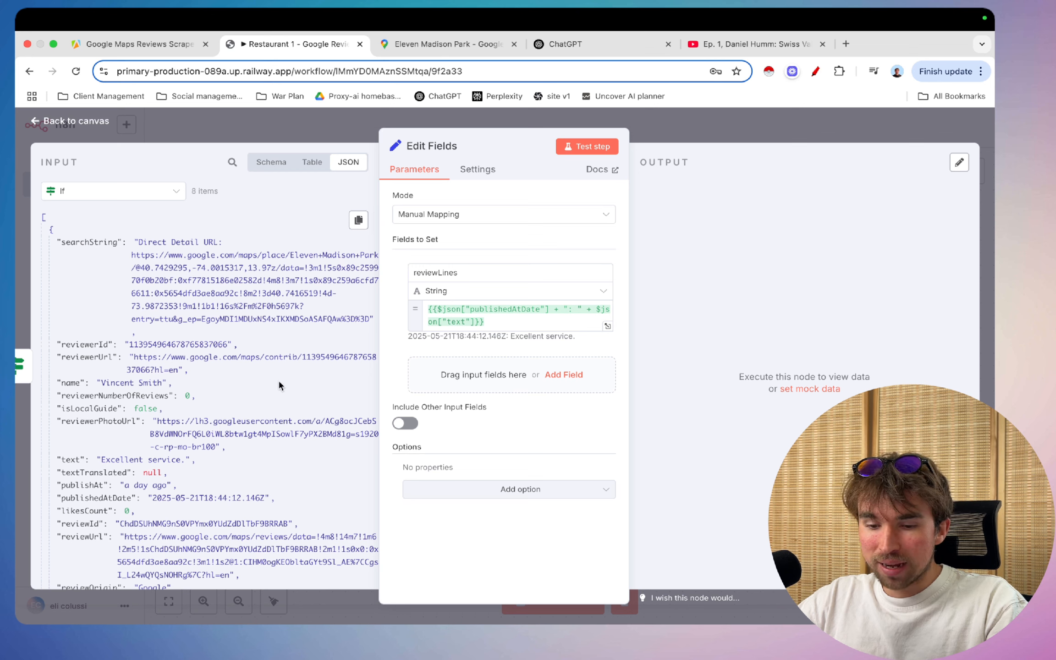
key(super+f)
text(pu)
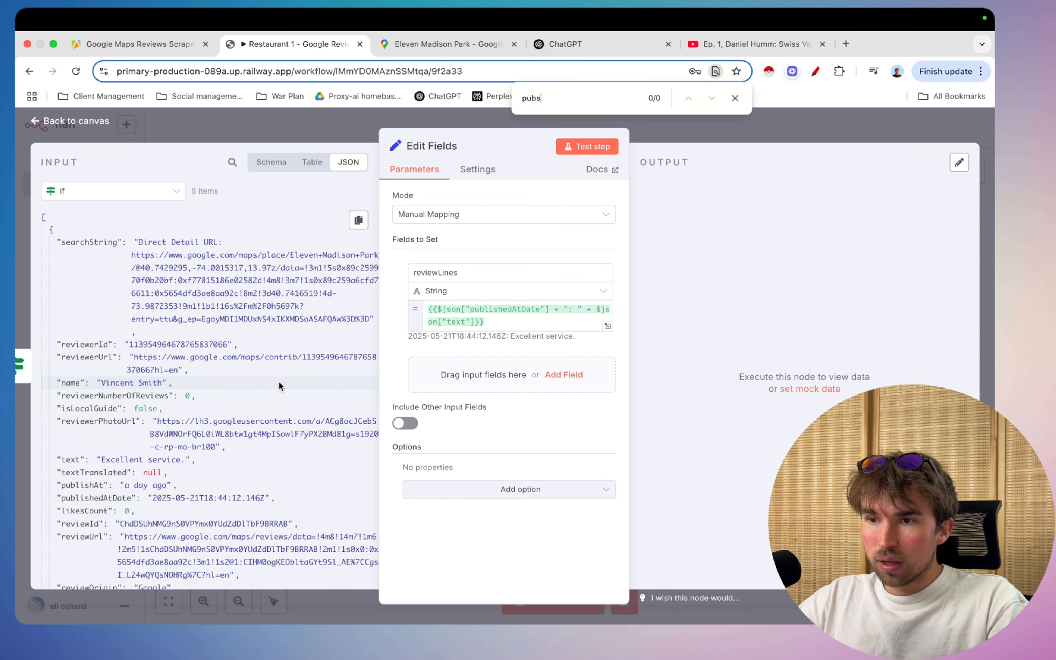
text(blished)
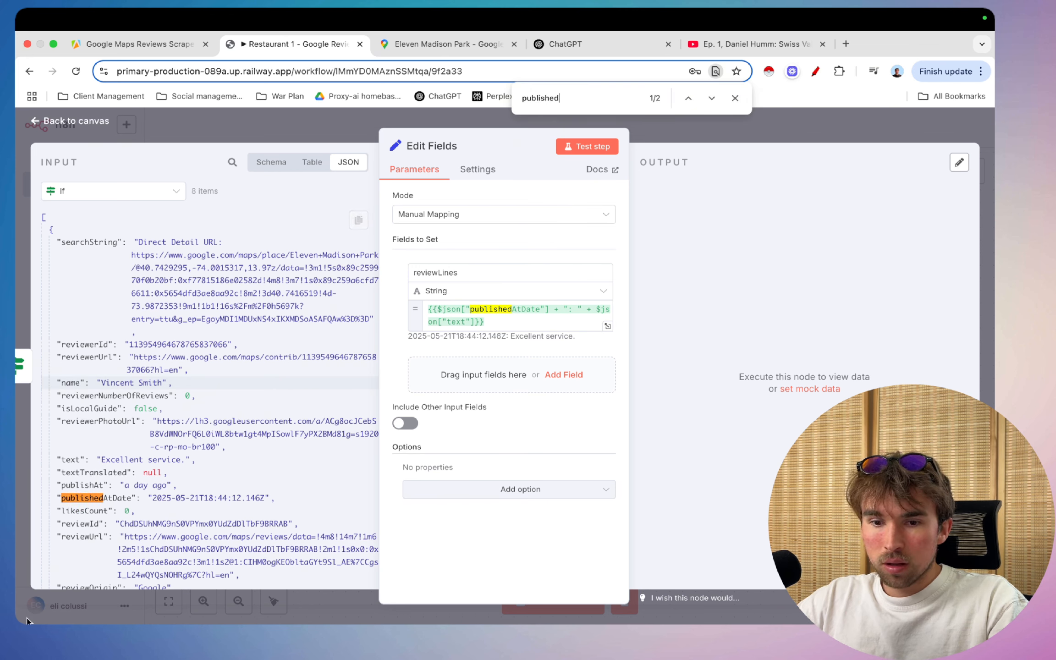
scroll(146, 555, down, 4)
scroll(147, 554, up, 1)
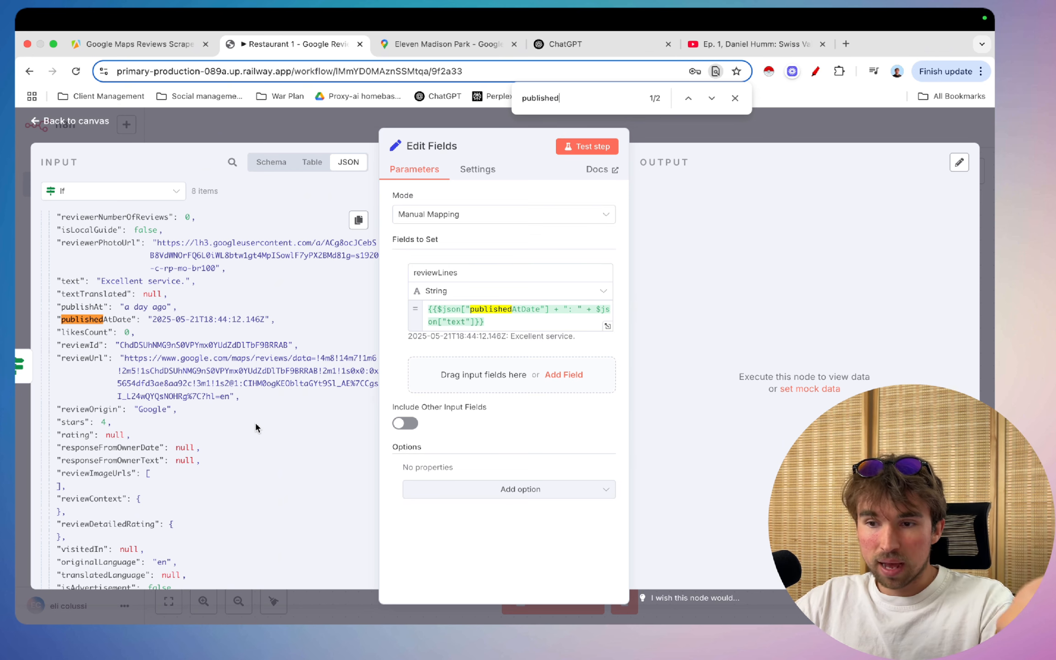
double_click(553, 101)
text(text)
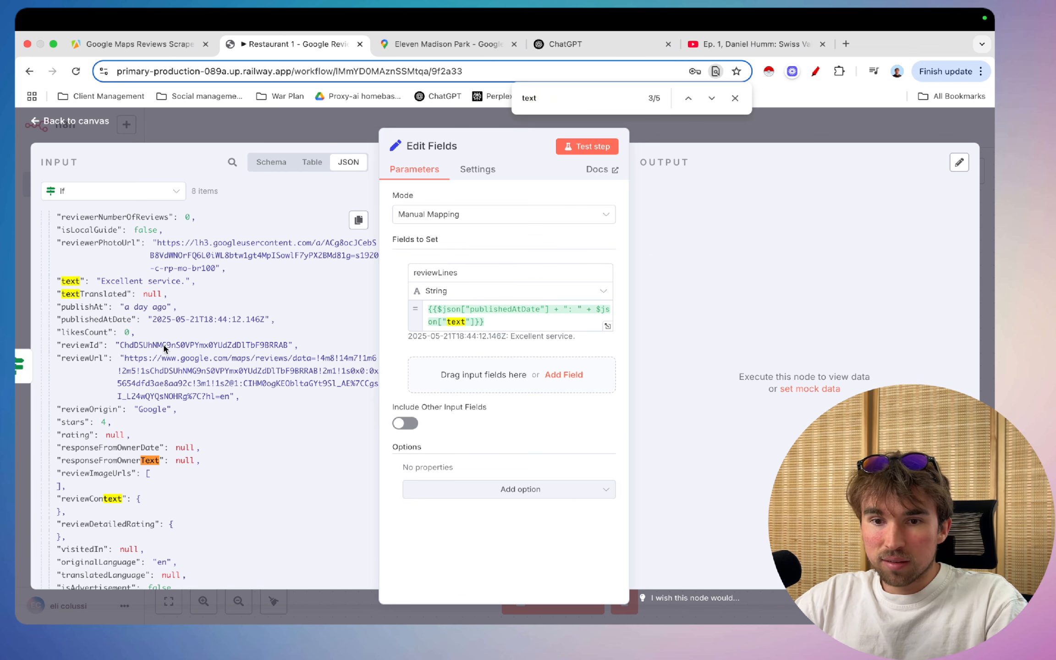
scroll(144, 330, up, 1)
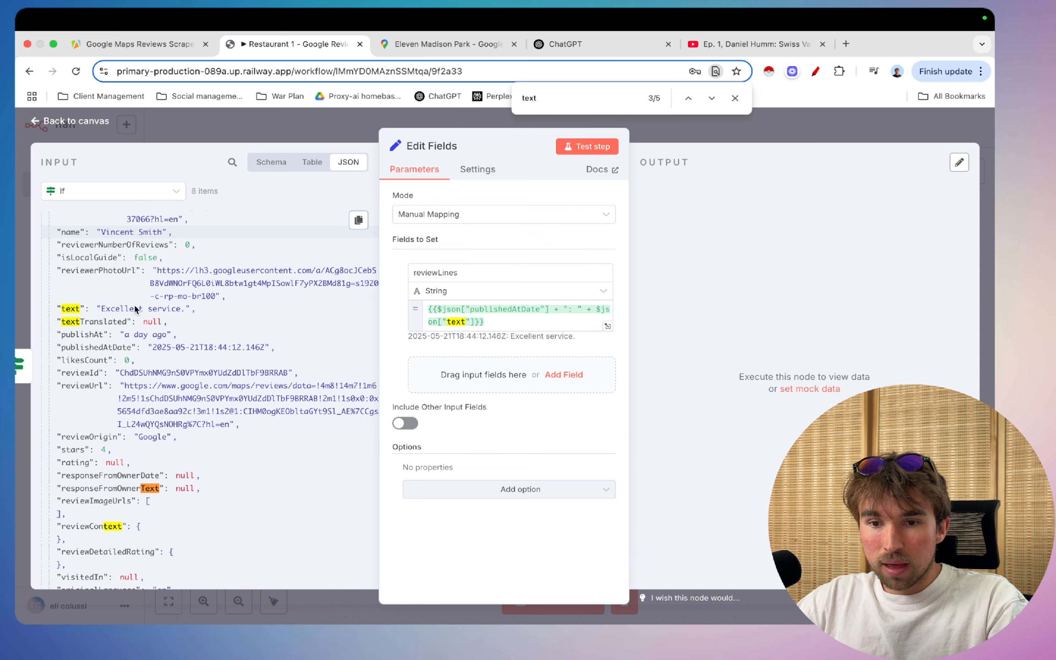
- Close the page search, return to the canvas and save the workflow
click(734, 97)
click(738, 131)
click(812, 127)
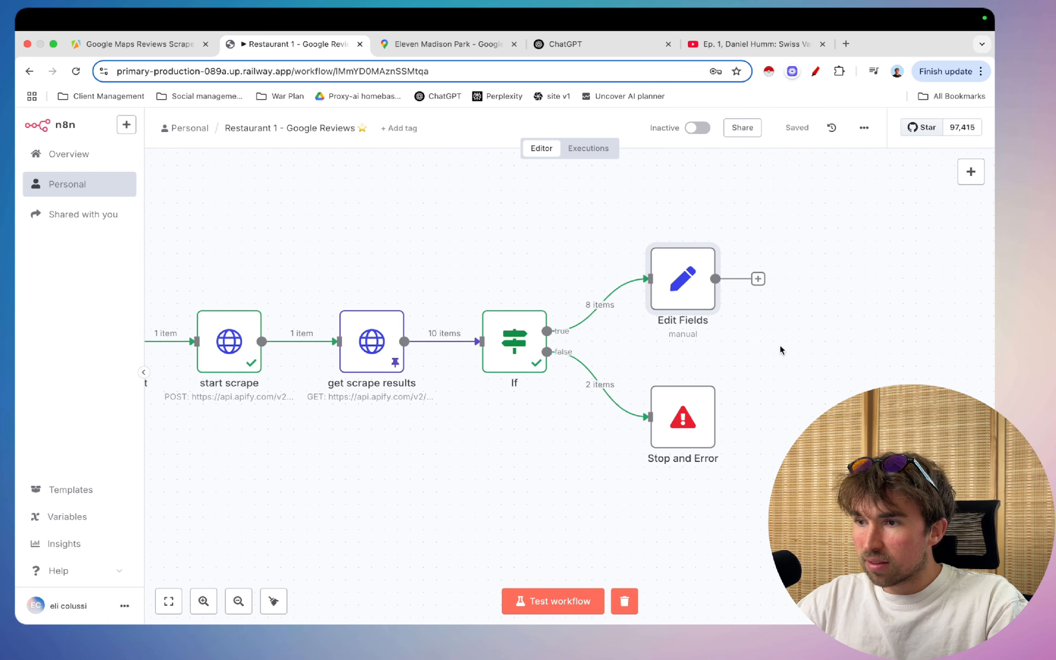
- Reopen the Edit Fields node on the If node's true branch and test its step
scroll(759, 384, left, 2)
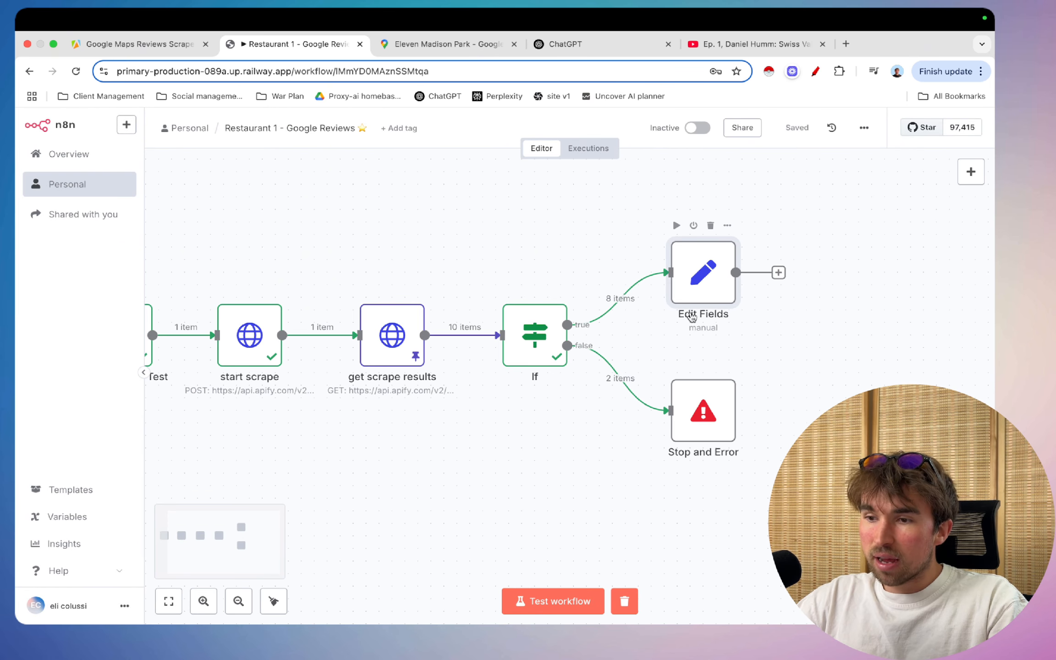
mouse_move(617, 318)
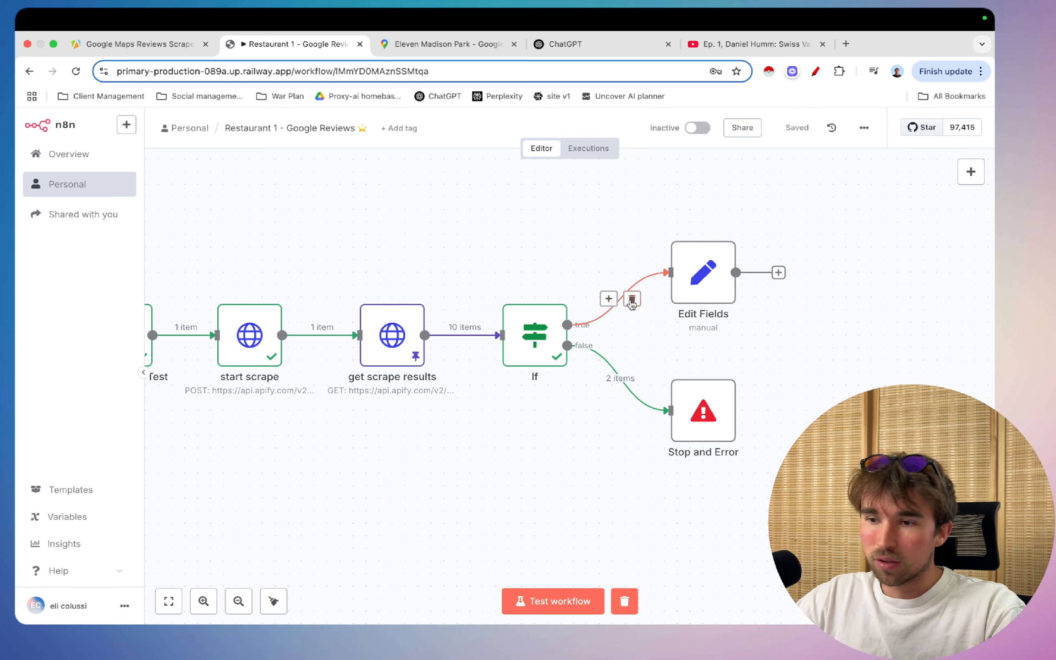
double_click(703, 278)
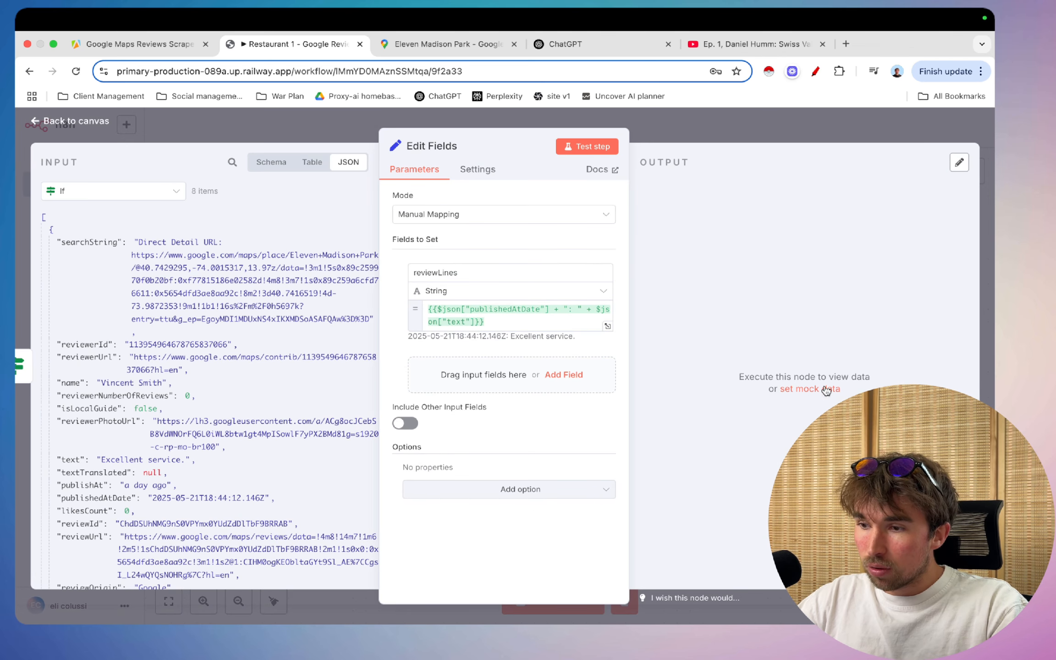
click(692, 146)
double_click(703, 273)
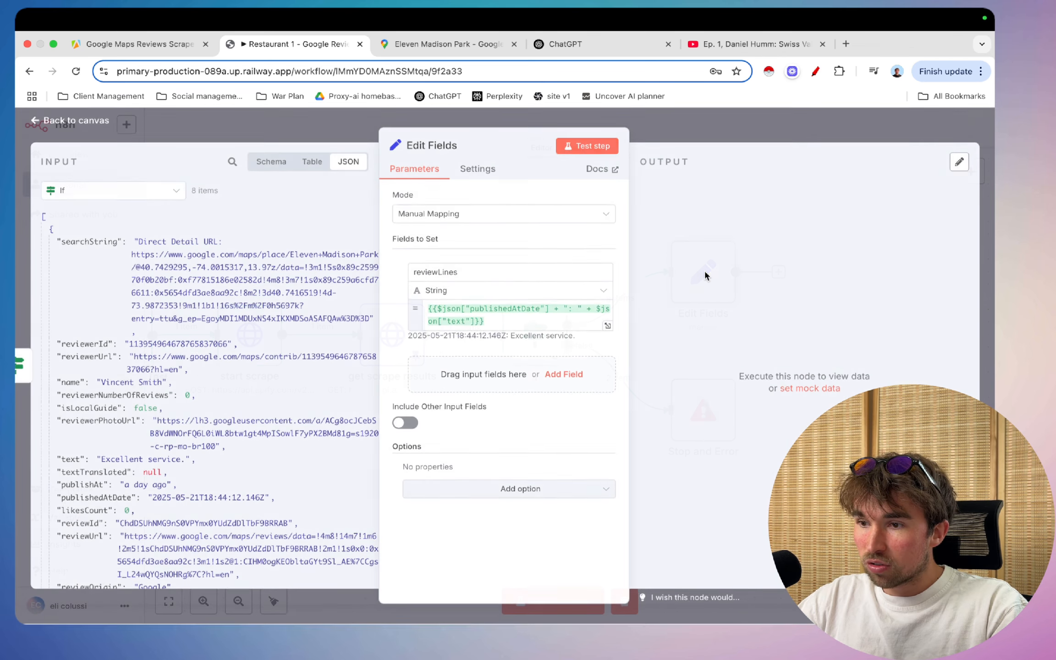
click(594, 147)
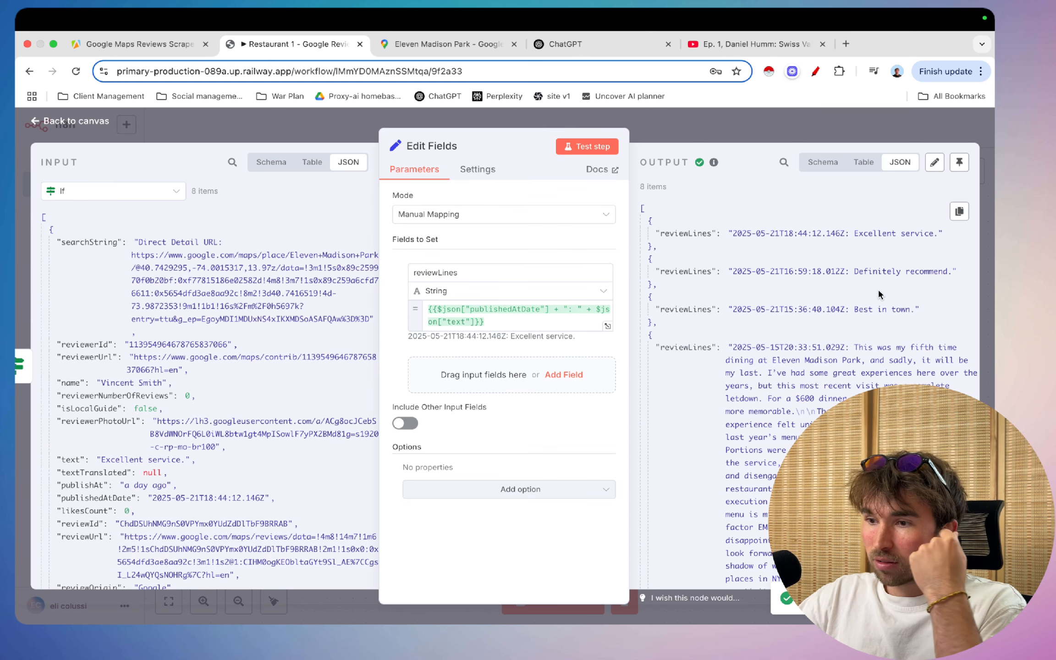
- Read through the reviewLines entries in the Edit Fields output, and return to the canvas
scroll(845, 335, down, 2)
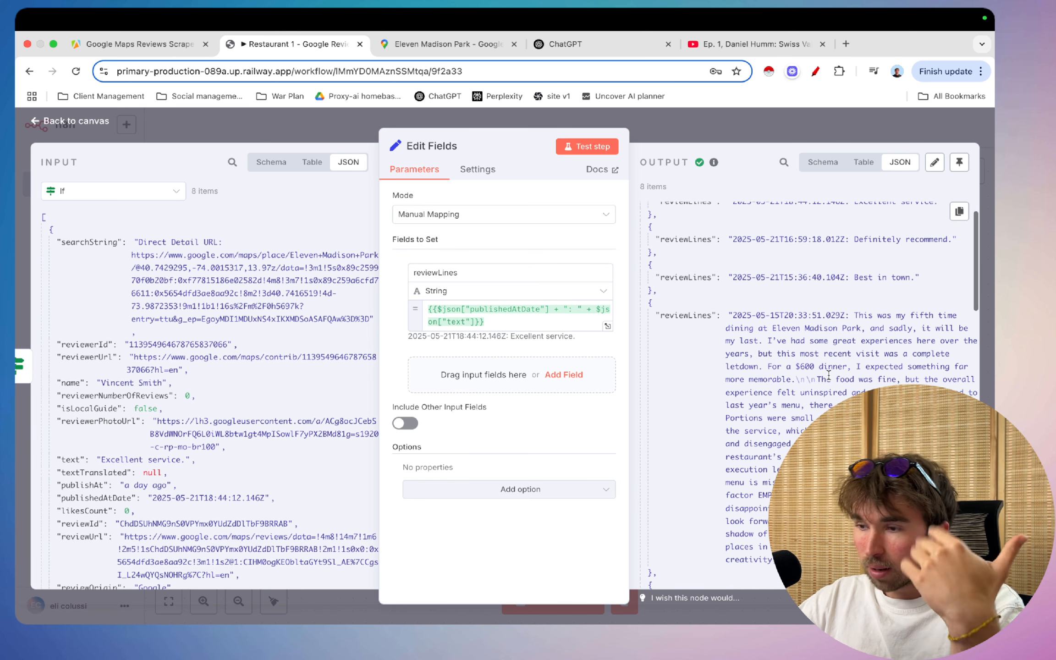
scroll(837, 342, down, 2)
drag(732, 281, 899, 525)
click(885, 481)
scroll(884, 481, down, 4)
scroll(885, 482, down, 10)
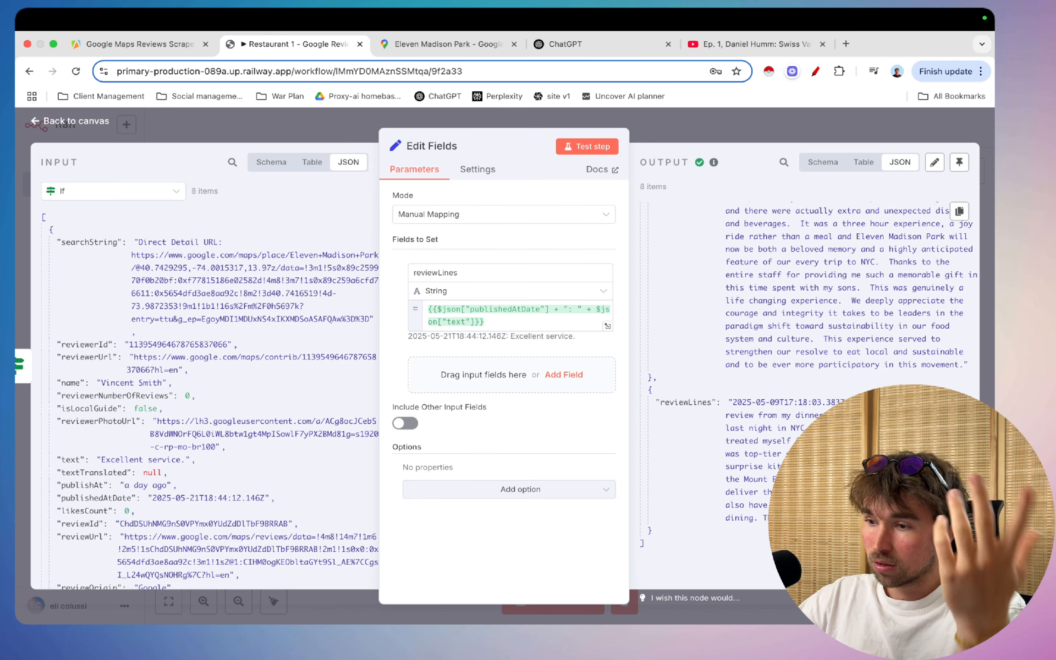
click(797, 137)
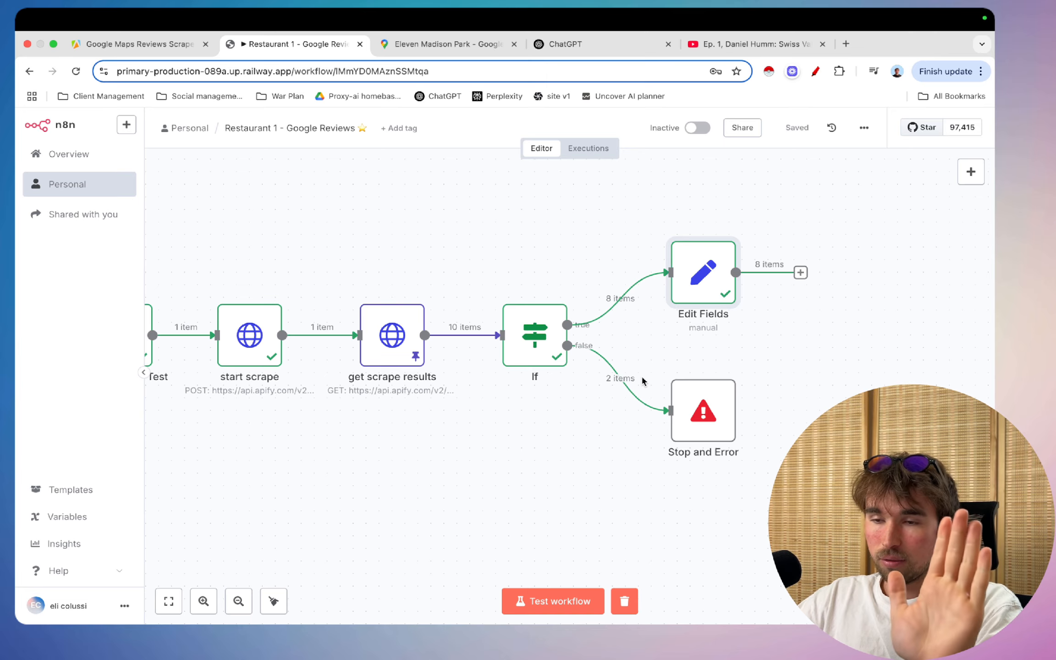
- Add an OpenAI node with the Message a Model action after Edit Fields and look over its incoming reviewLines
key(ctrl+Left)
key(ctrl+Right)
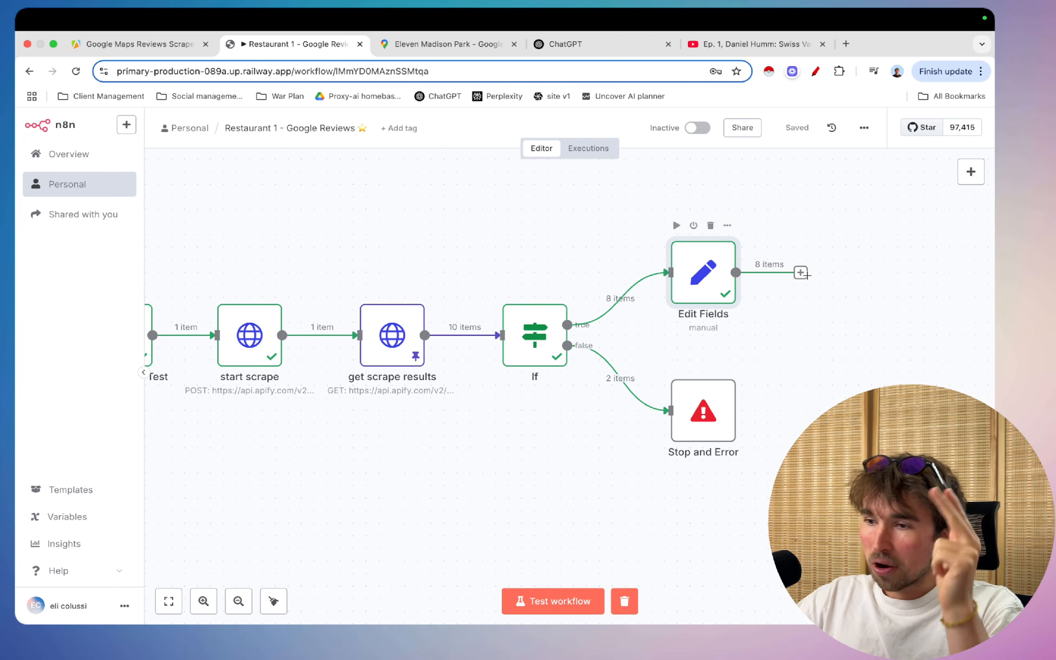
click(802, 273)
text(openai)
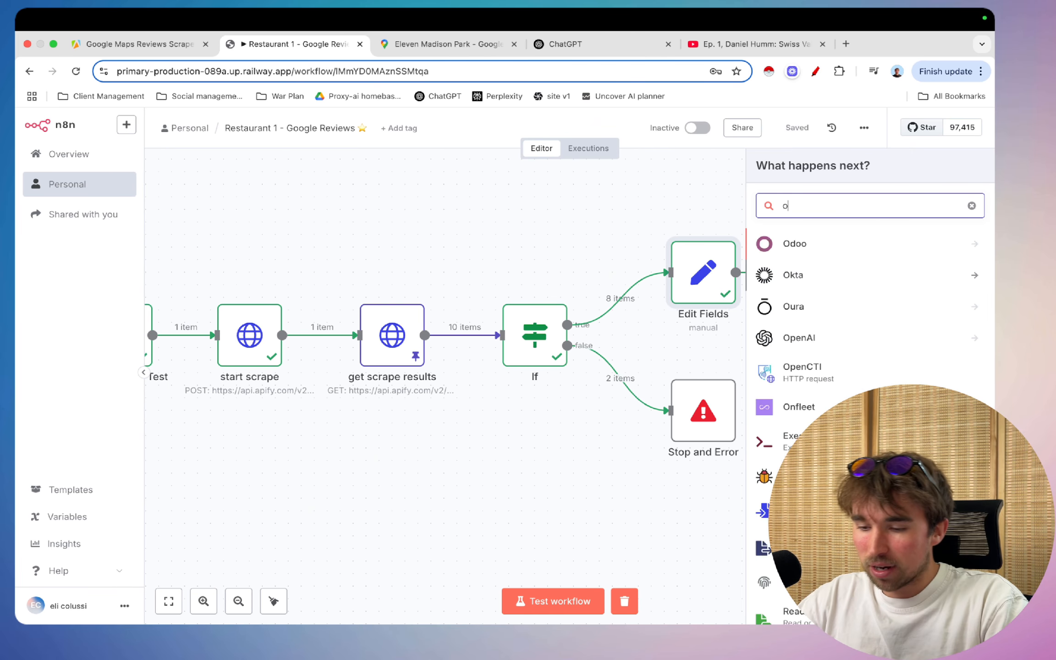
key(Return)
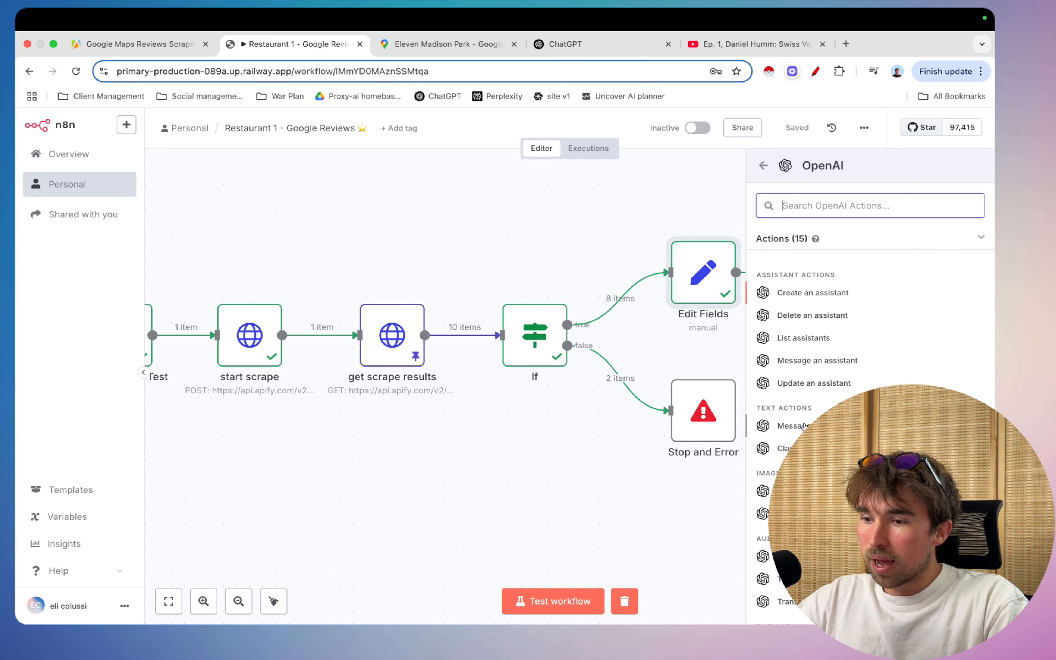
click(799, 425)
scroll(295, 405, down, 3)
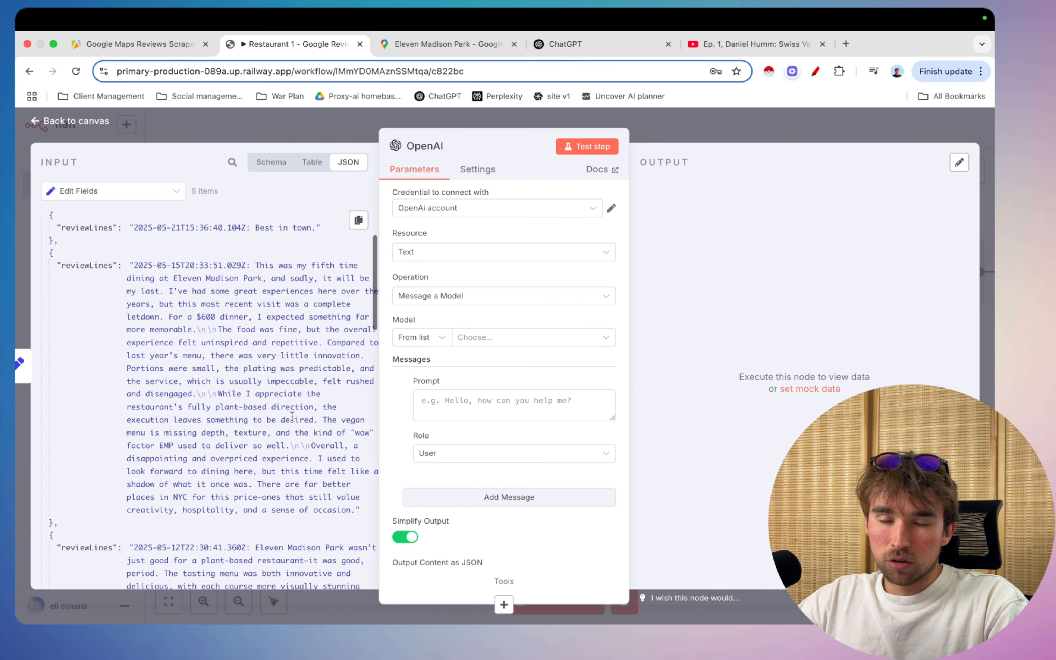
scroll(296, 405, up, 3)
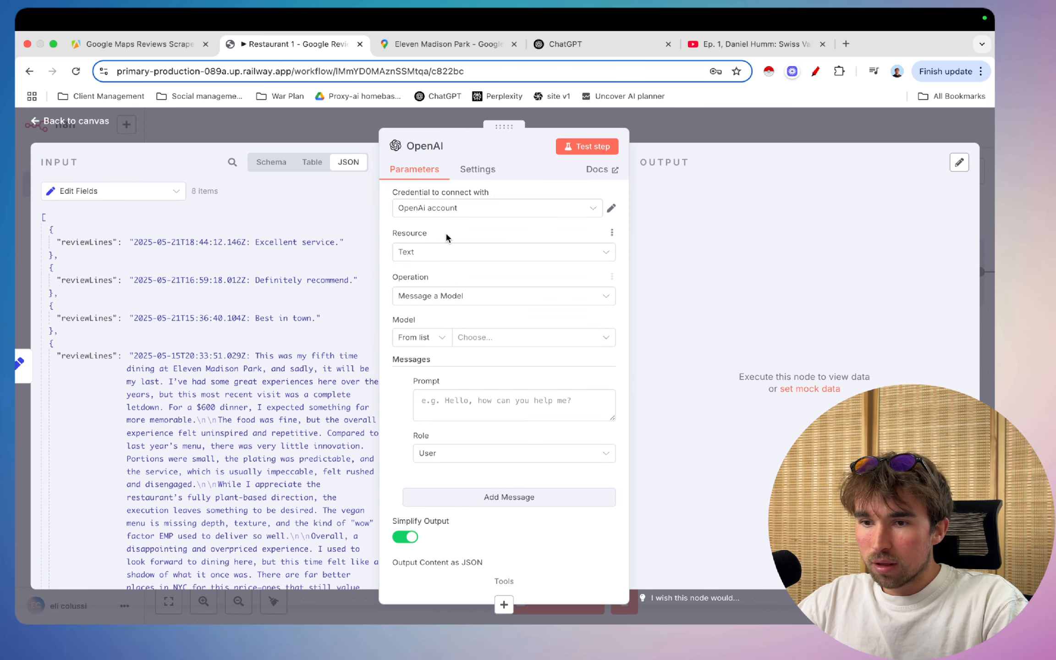
- Select GPT-4O as the OpenAI node's model
click(482, 338)
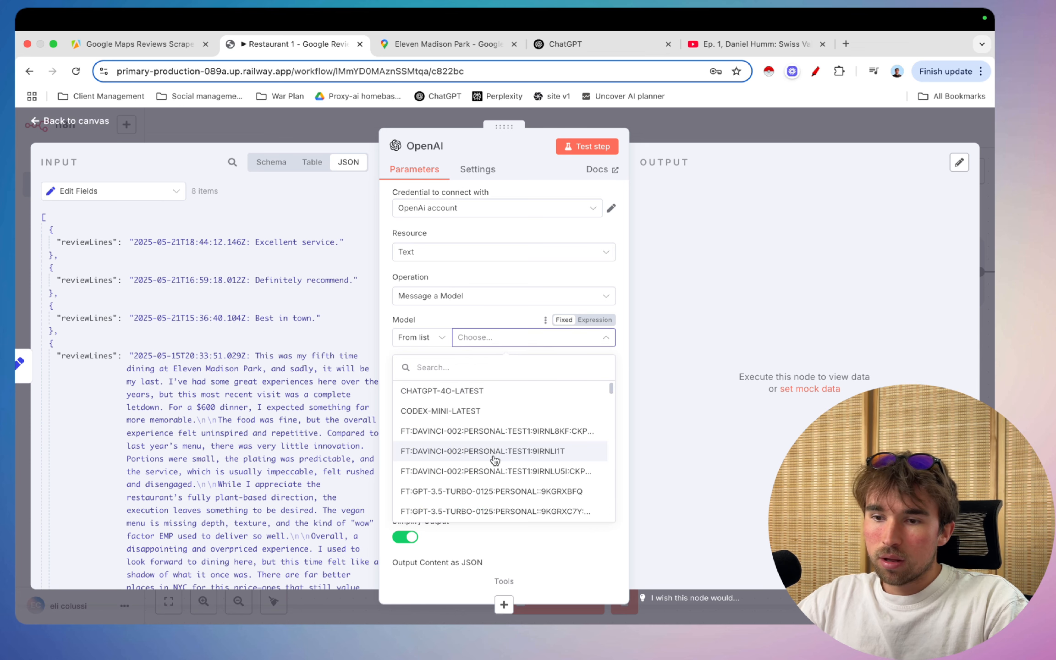
scroll(489, 478, down, 3)
scroll(489, 477, down, 5)
click(485, 475)
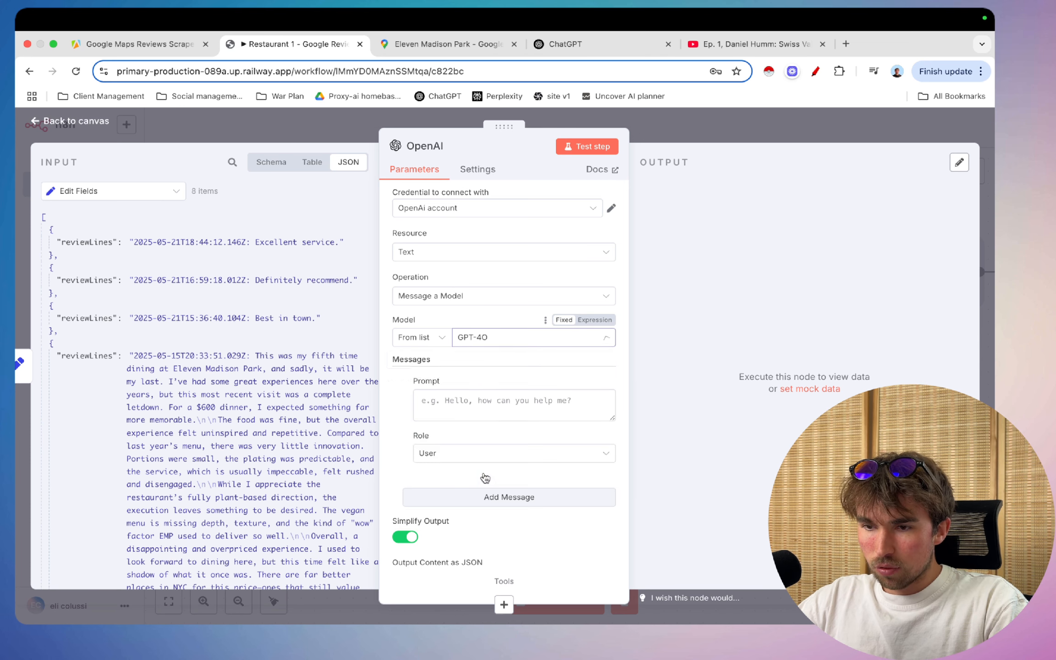
- Enter a System-role prompt for a restaurant review assistant that sorts, summarizes and organizes reviews, with an Eleven Madison Park review as the example
click(491, 400)
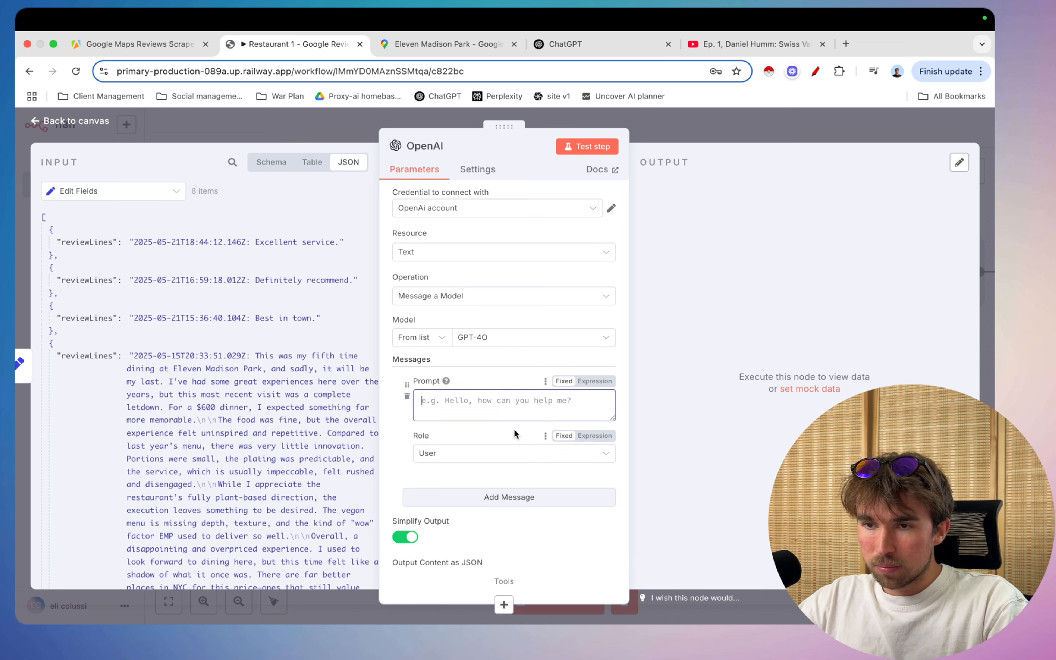
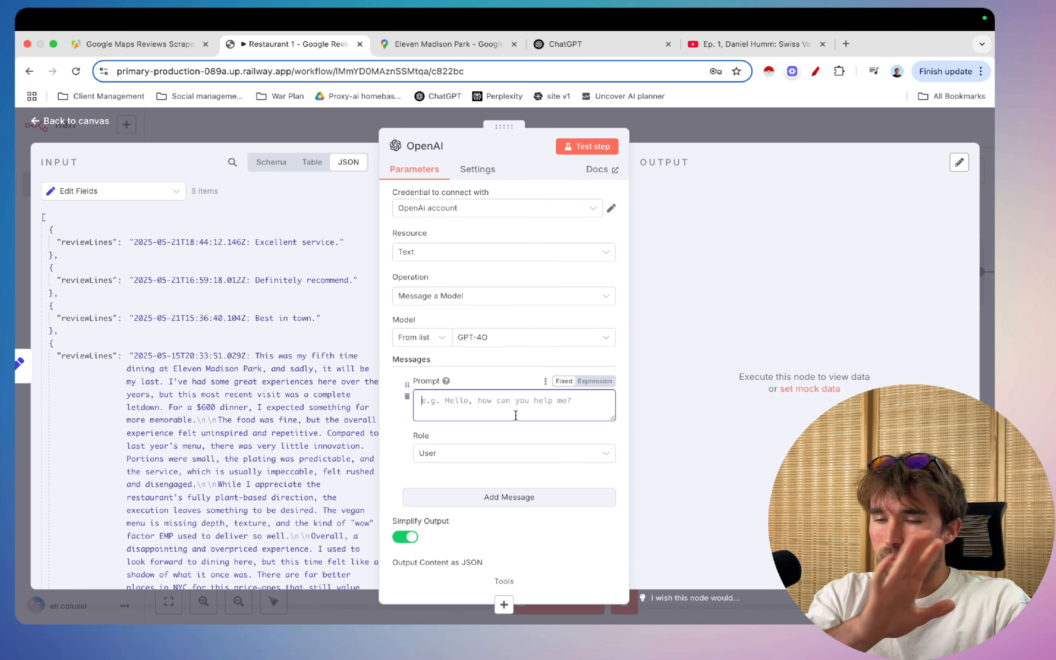
scroll(516, 415, down, 2)
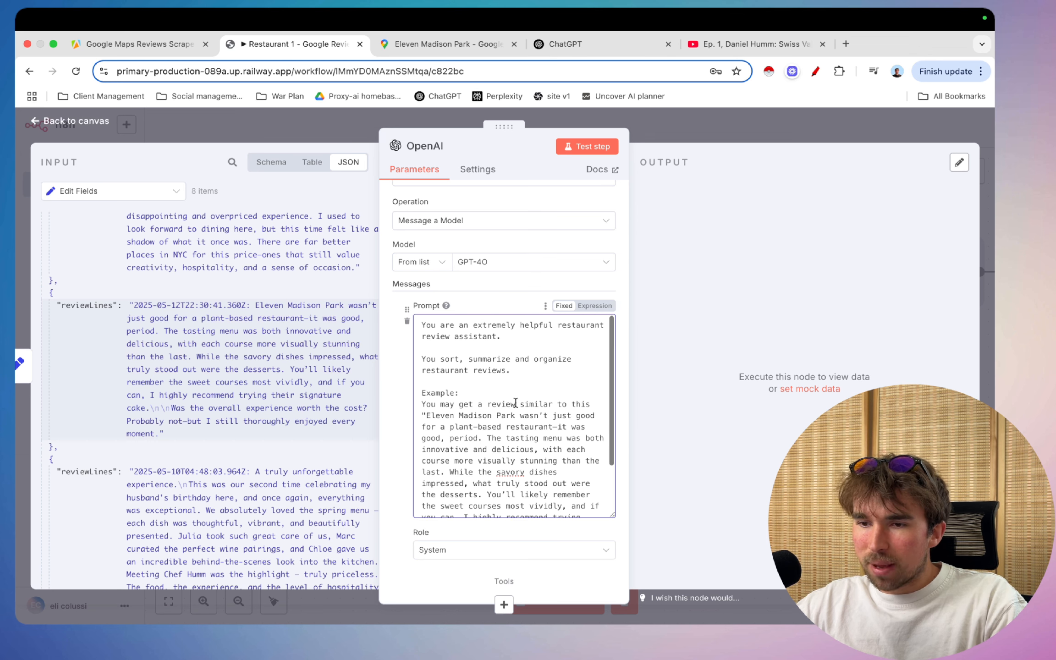
scroll(506, 417, down, 1)
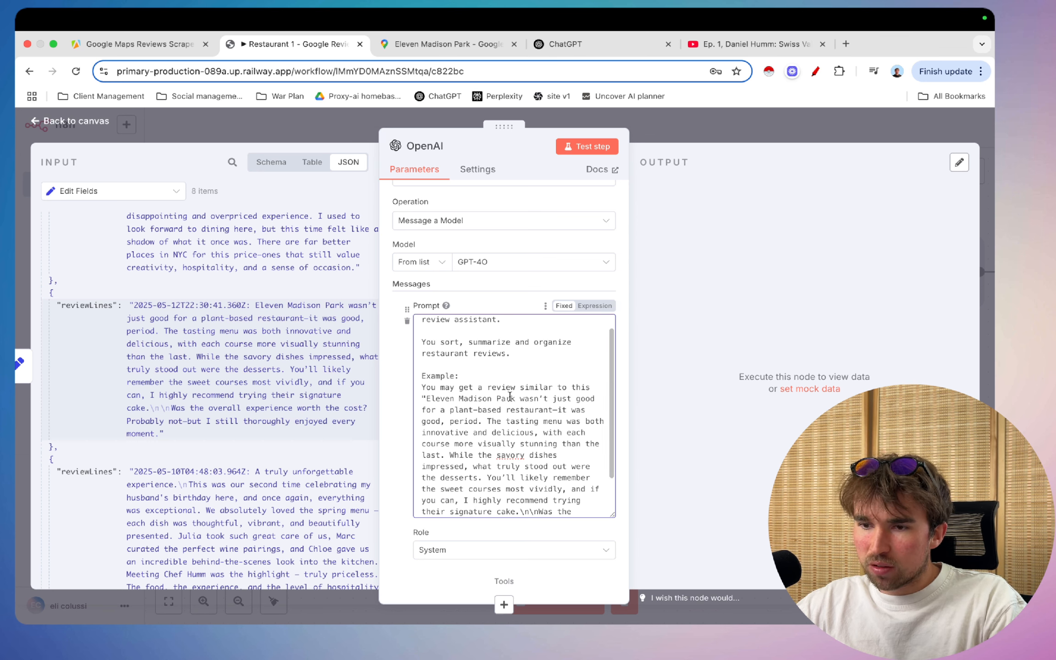
scroll(516, 397, down, 2)
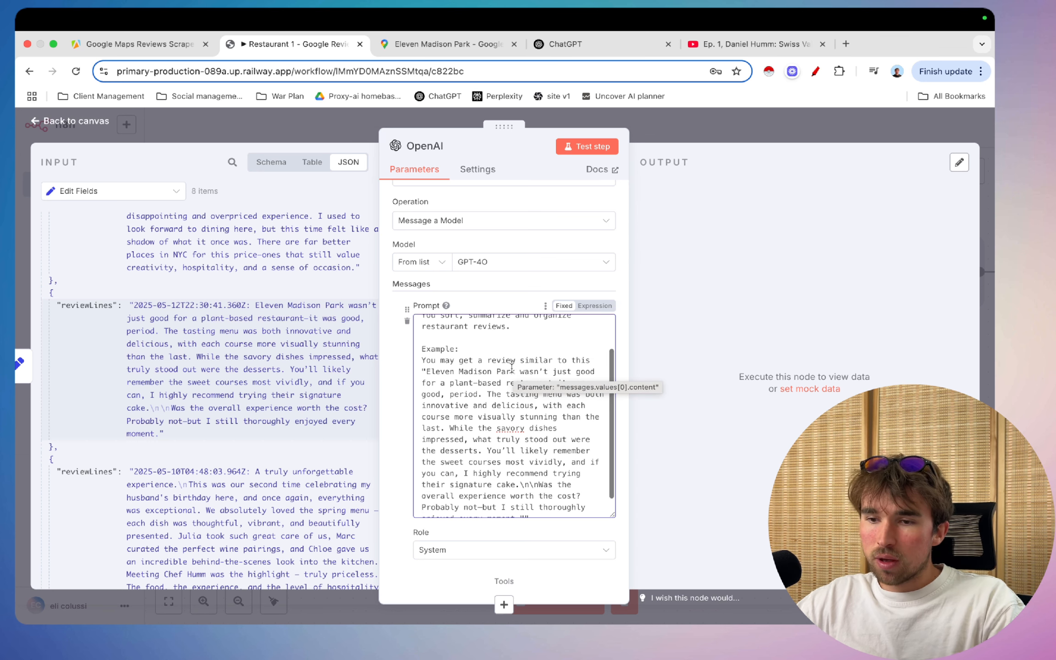
- Add a blank line below "Example:" in the prompt, and put a colon and line breaks between "similar to this" and the quoted review
click(470, 349)
key(Return)
scroll(508, 364, down, 1)
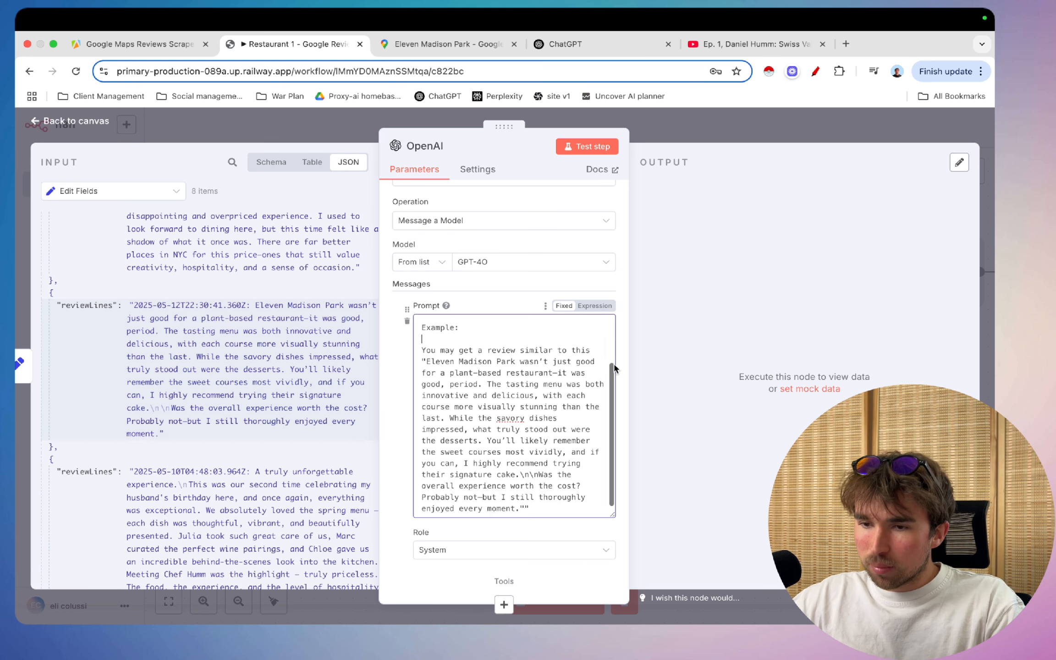
click(592, 350)
key(Delete)
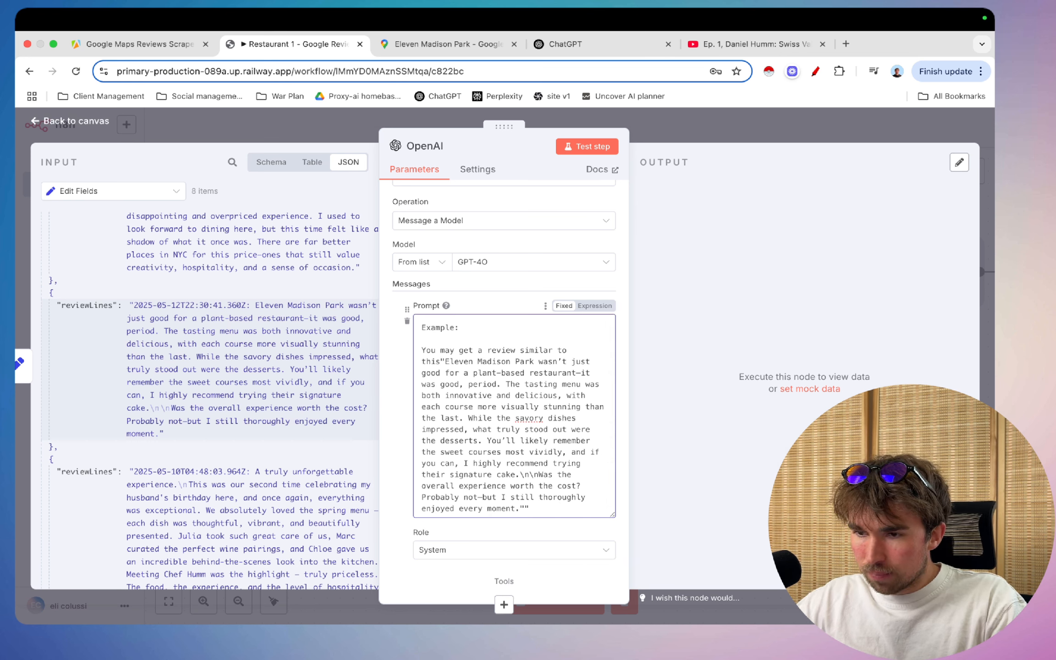
text(:)
key(Return)
key(Return)
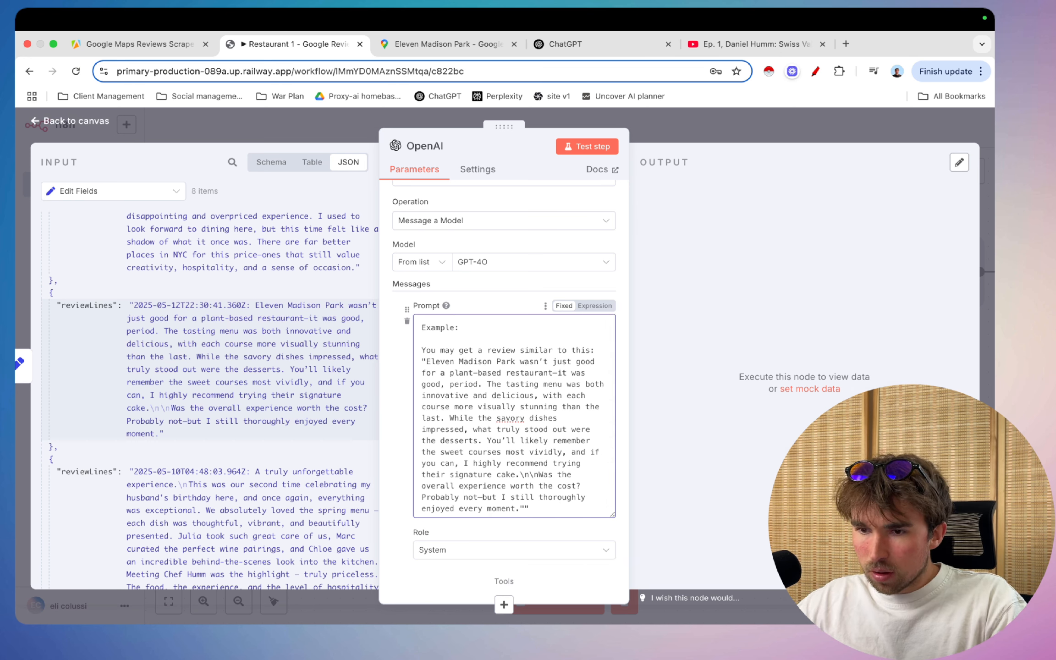
- Remove the duplicate closing quotation mark at the end of the example review in the prompt
scroll(589, 407, down, 1)
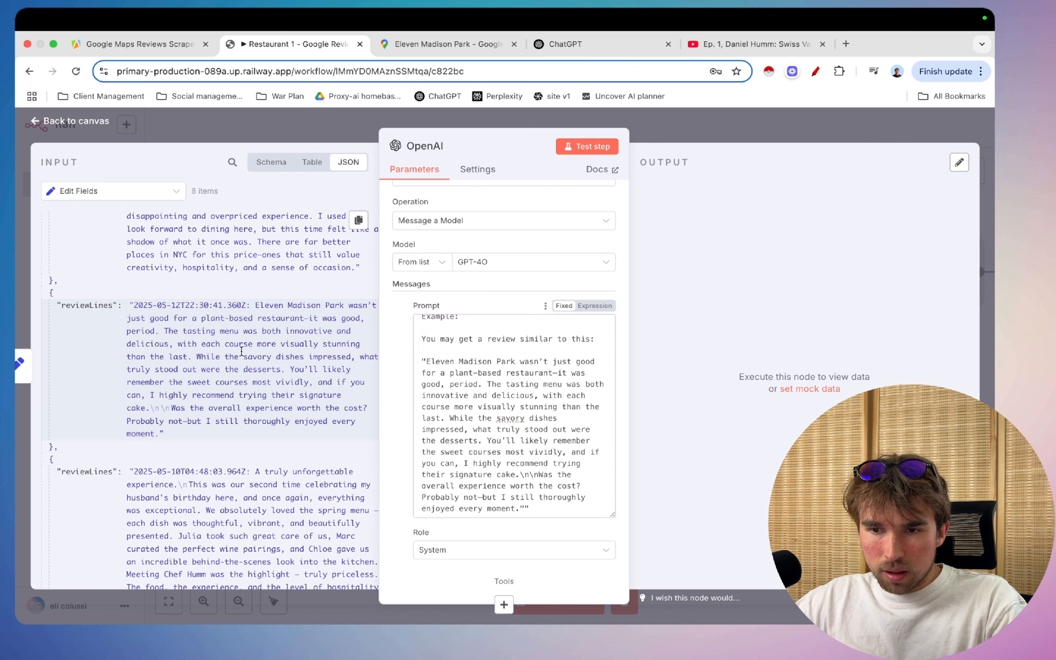
scroll(482, 424, down, 3)
click(563, 441)
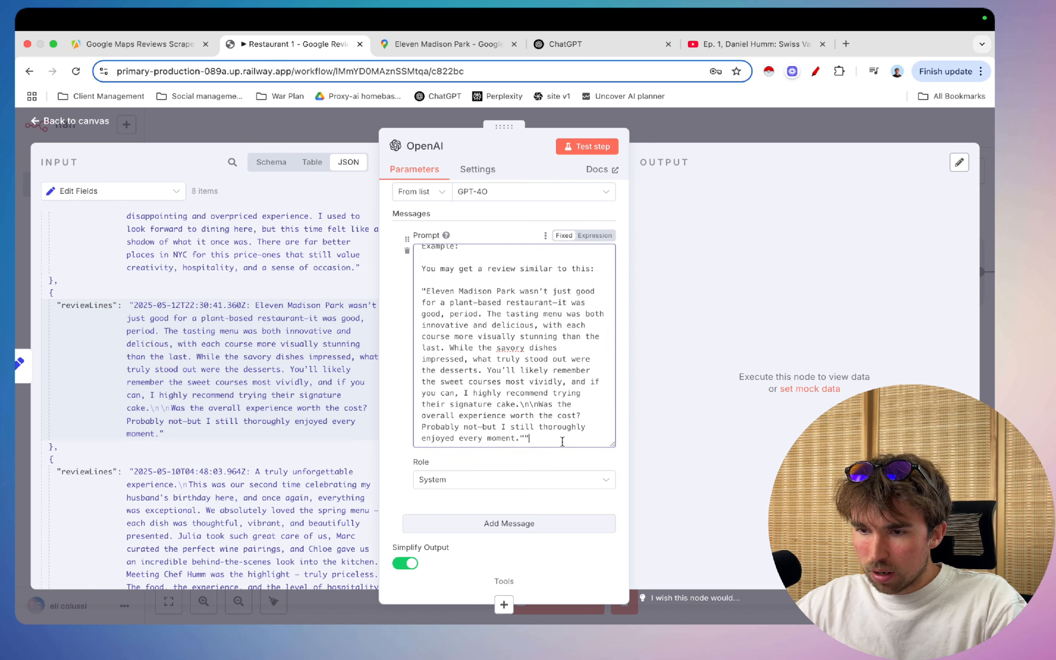
key(BackSpace)
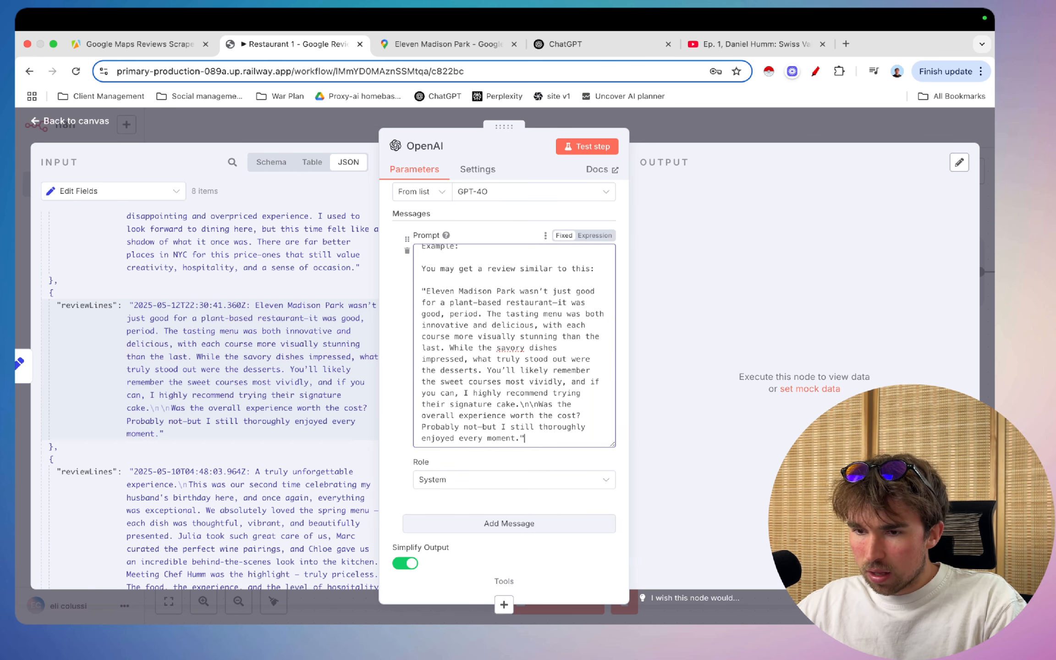
- Append prompt instructions to remove special characters, condense long reviews into very short summaries using ONLY their words, and keep text short enough for an Instagram post
key(Return)
key(Return)
text(For some)
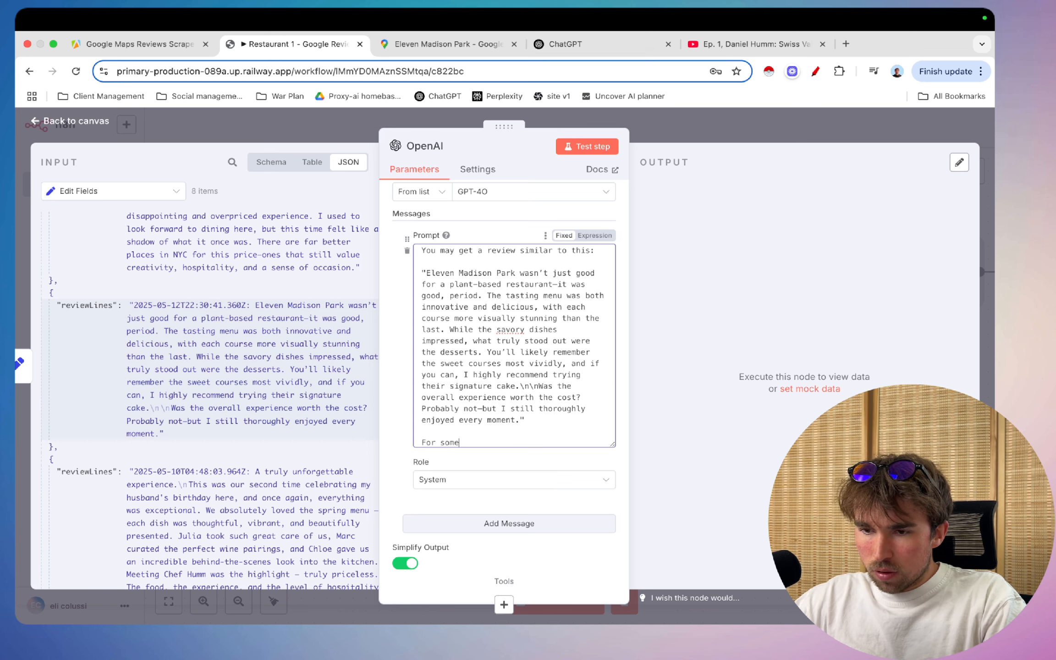
key(BackSpace)
key(BackSpace)
key(BackSpace)
key(BackSpace)
text(all your )
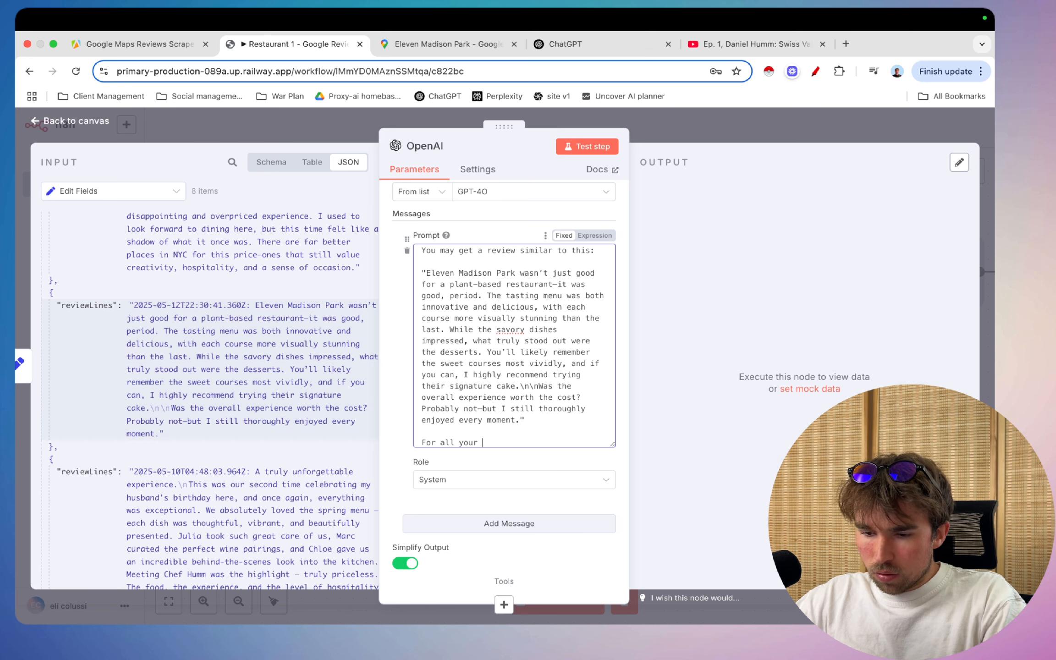
text(revie)
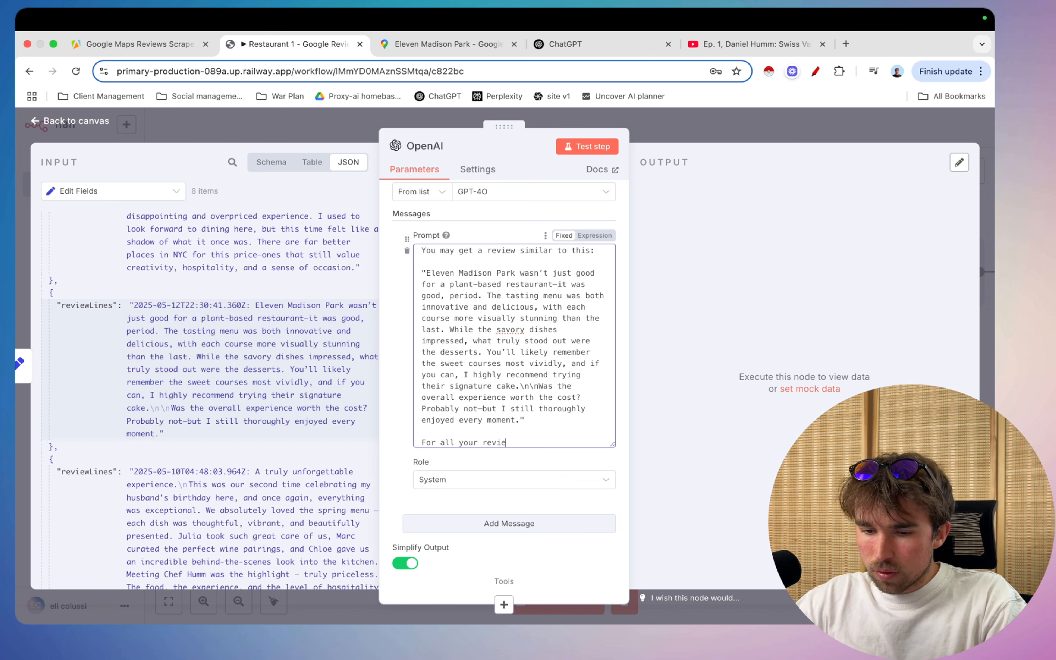
text(ws, remove specfial ch)
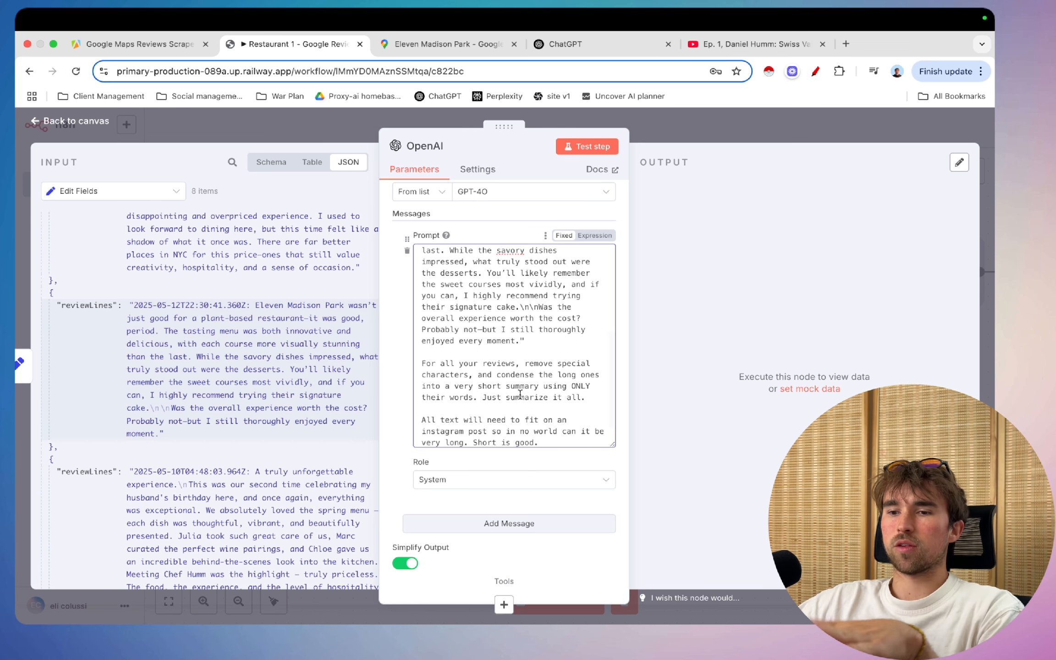
scroll(520, 394, down, 1)
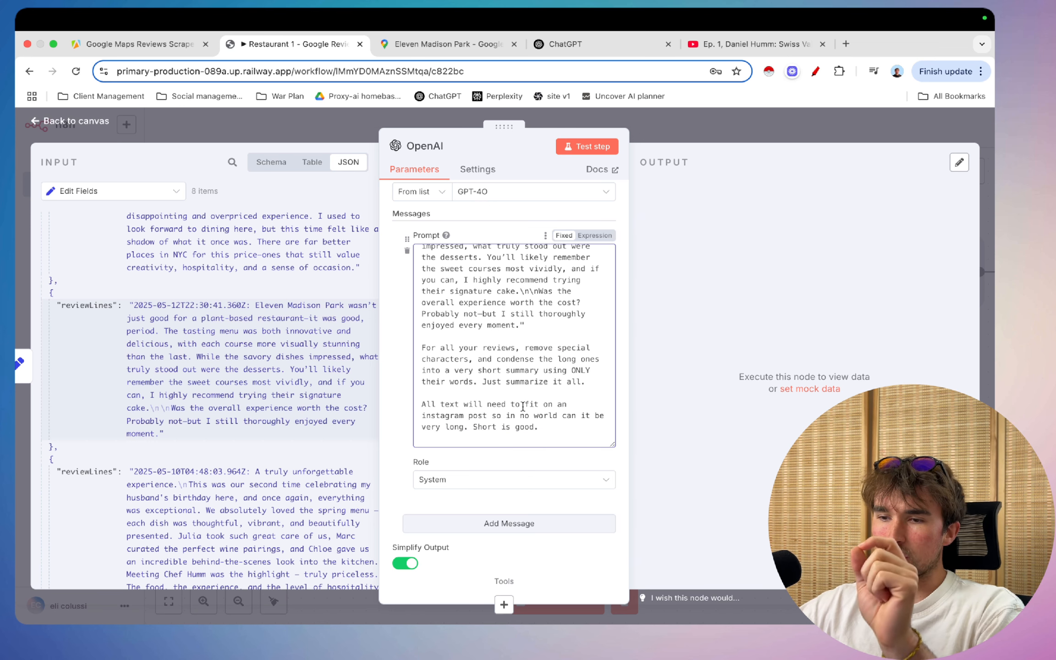
- Finish the system prompt by putting a period after "May 2nd, 2025" and adding the closing line "Take your time."
scroll(521, 399, down, 1)
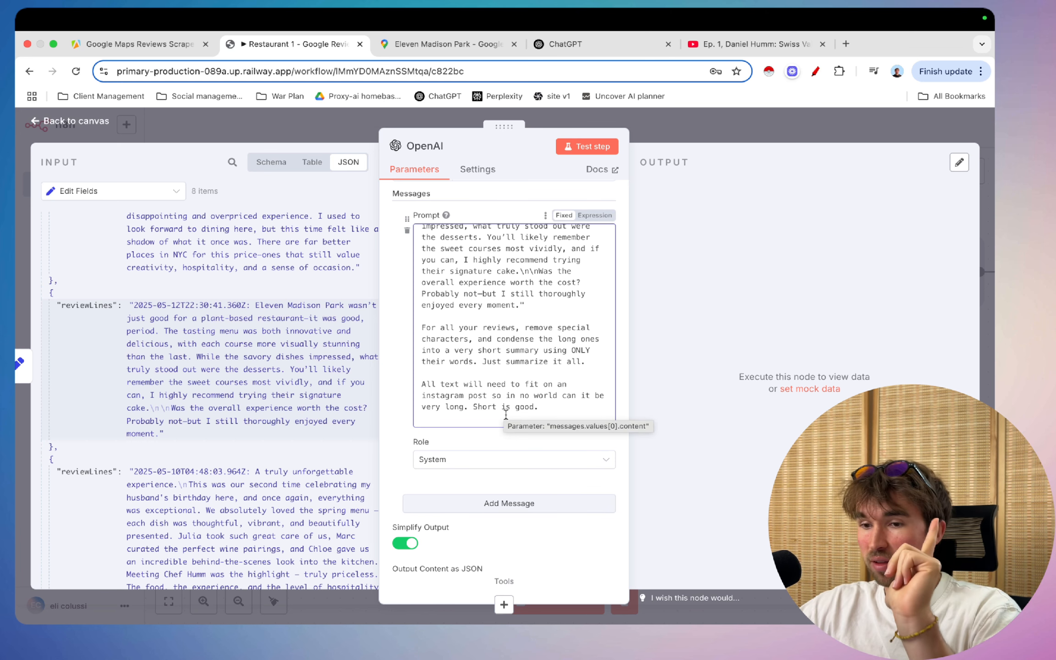
scroll(505, 414, down, 1)
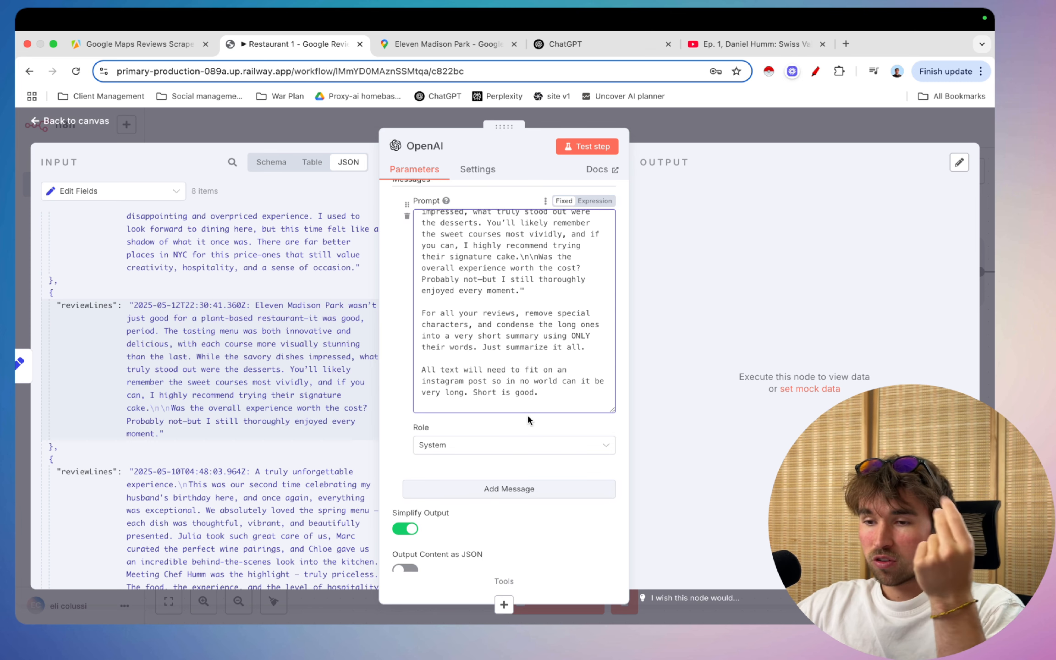
scroll(528, 416, down, 1)
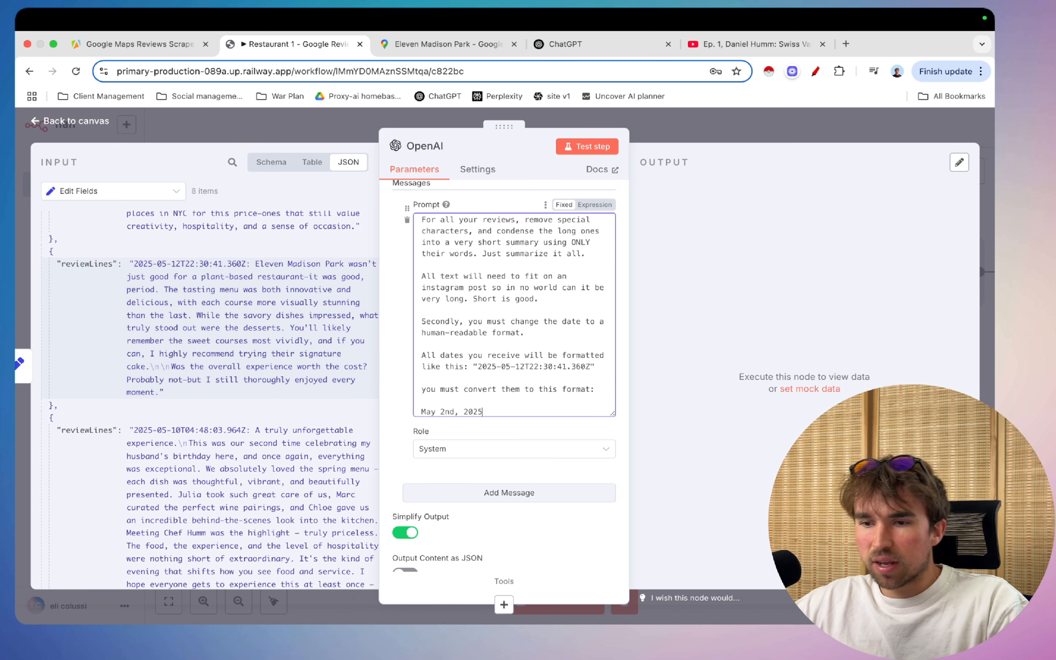
text(.)
key(Return)
key(Return)
key(Return)
text(Take your time.)
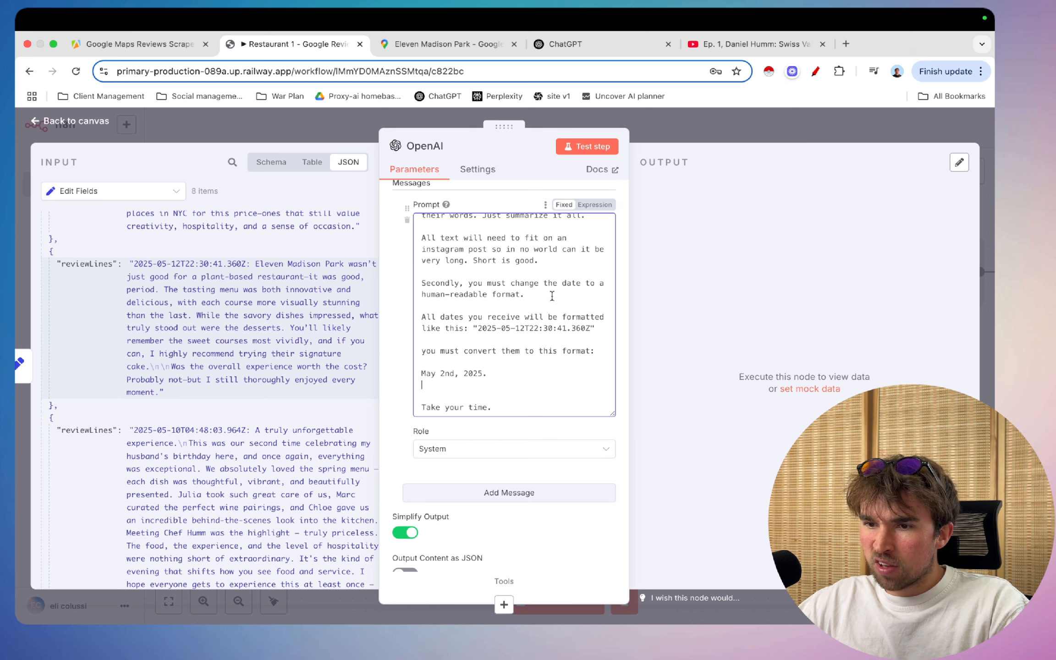
- Add a second message with the User role and the prompt "here is the reviews to sort and summarize:"
scroll(540, 341, down, 3)
click(518, 425)
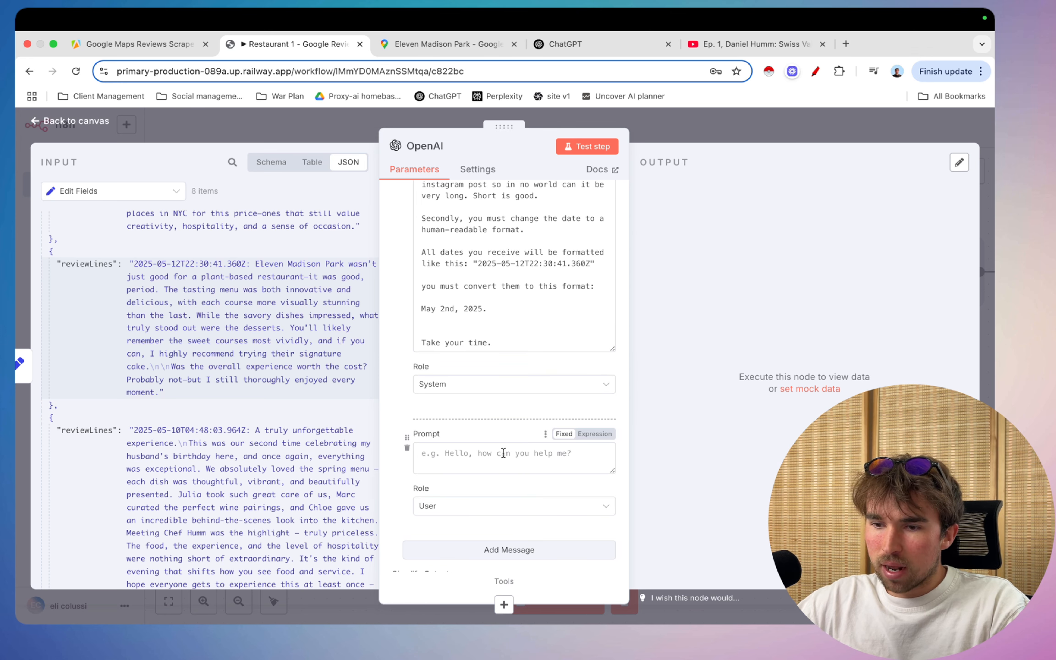
scroll(495, 468, down, 2)
click(478, 395)
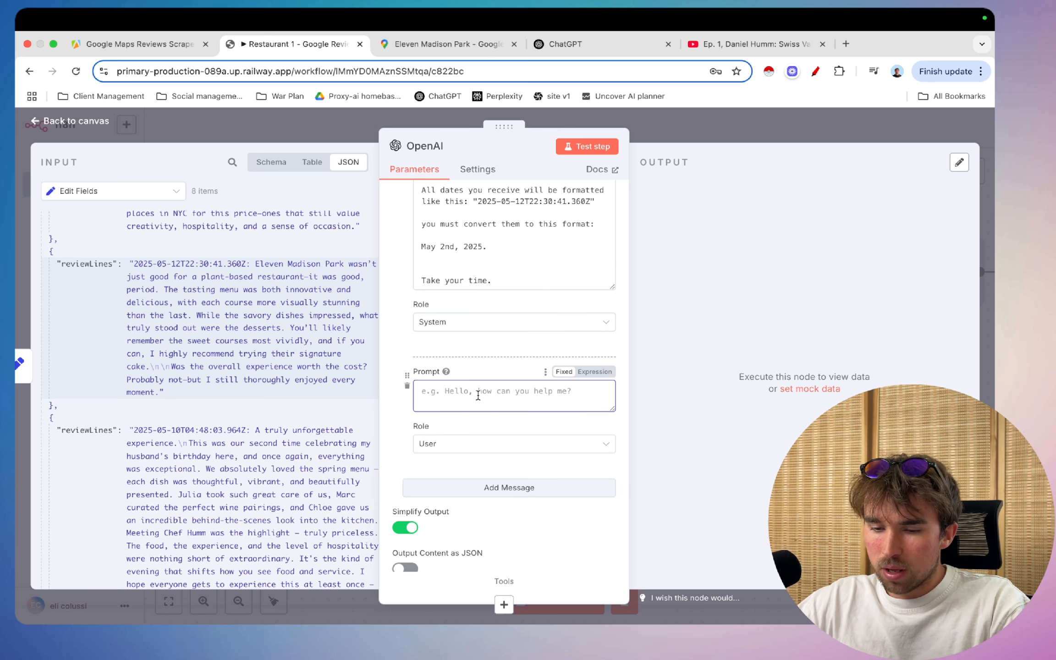
text(here is the reviews to sort)
text( and summa)
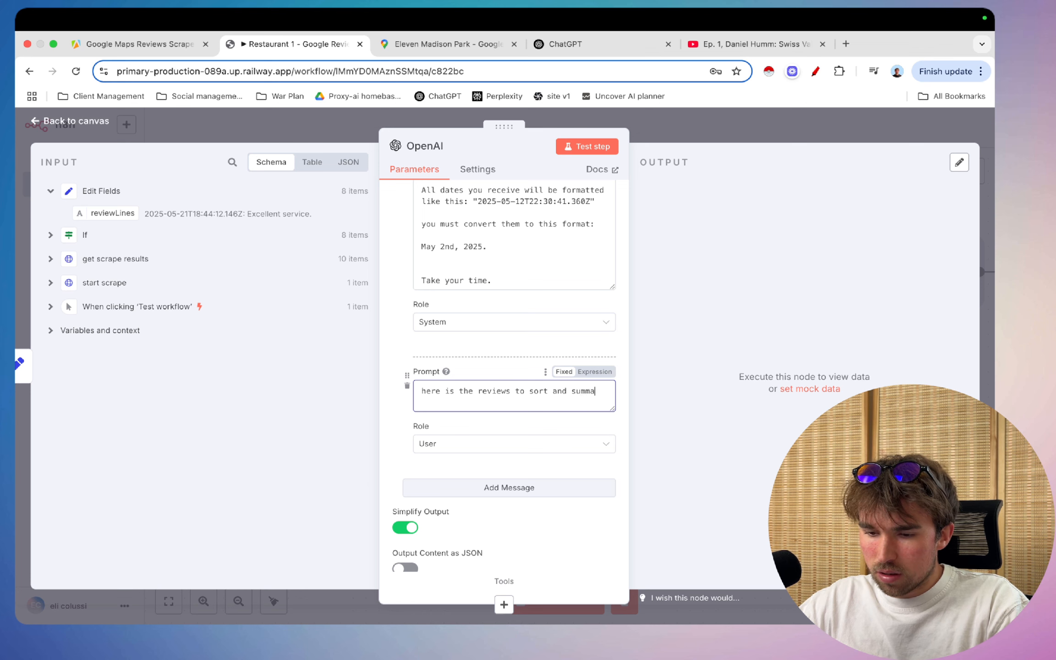
text(rize:)
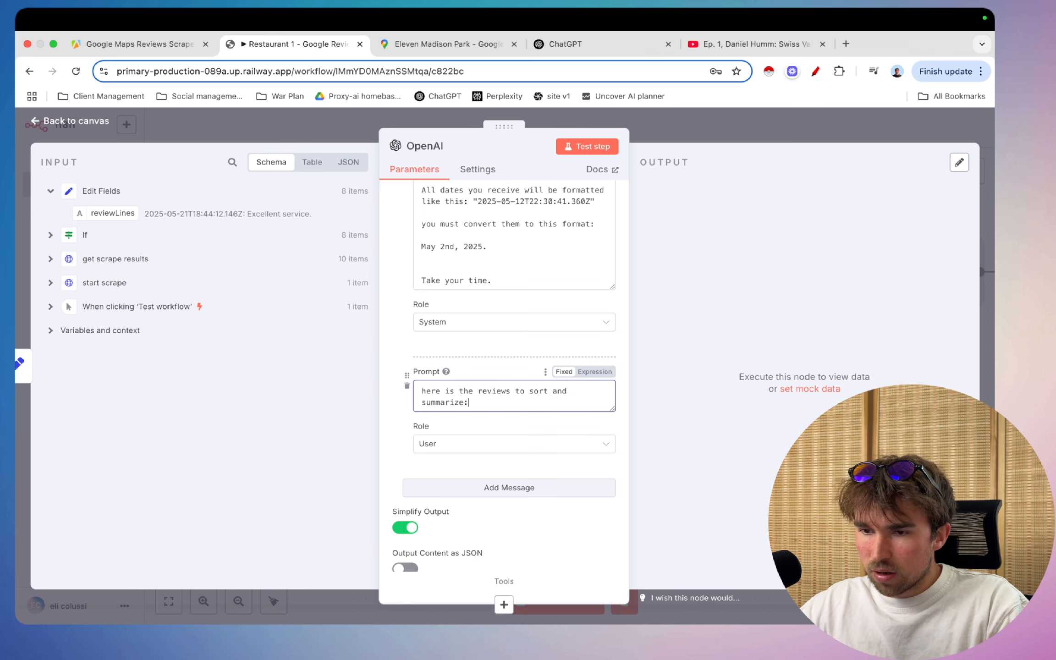
- Insert the reviewLines field from Edit Fields below the text of the user prompt
drag(110, 213, 465, 403)
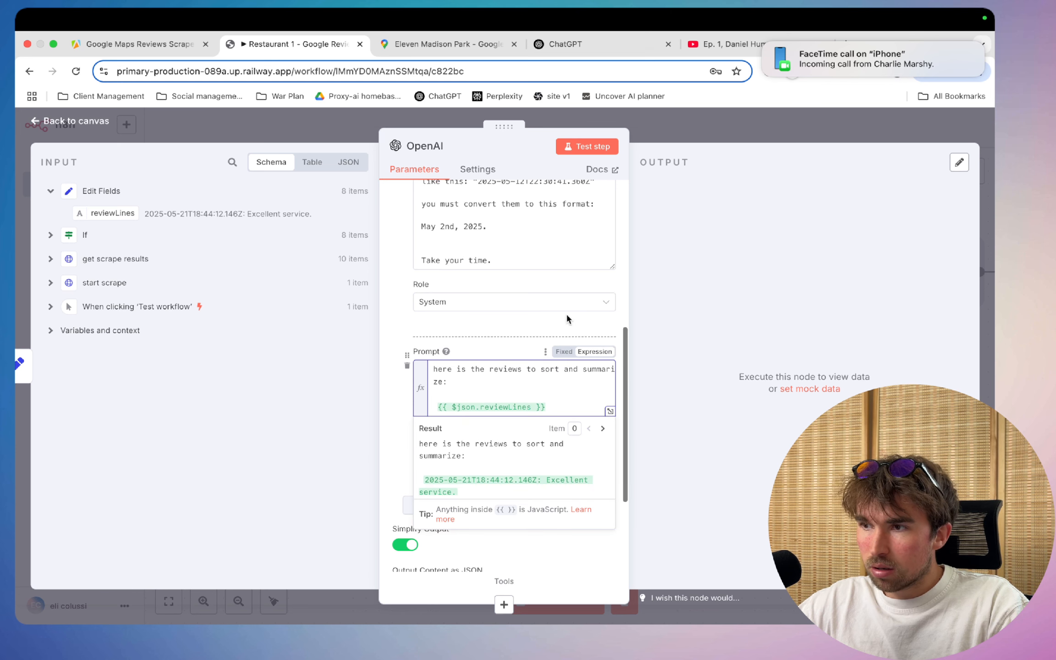
scroll(614, 329, down, 1)
click(670, 345)
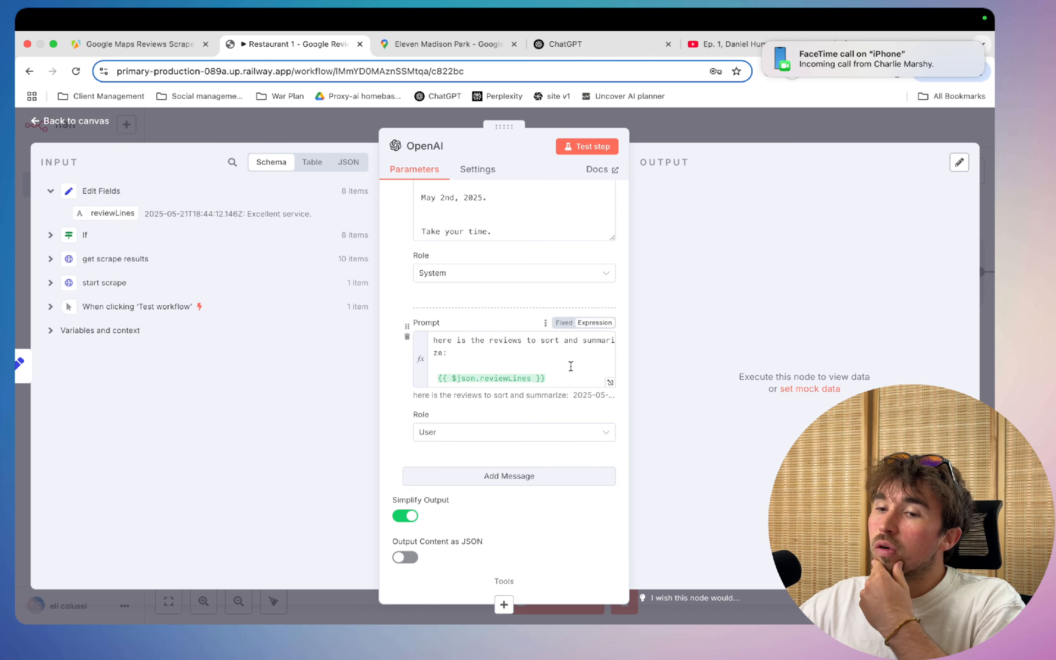
- Check the remaining OpenAI node options, return to the canvas and save the workflow
scroll(571, 366, down, 4)
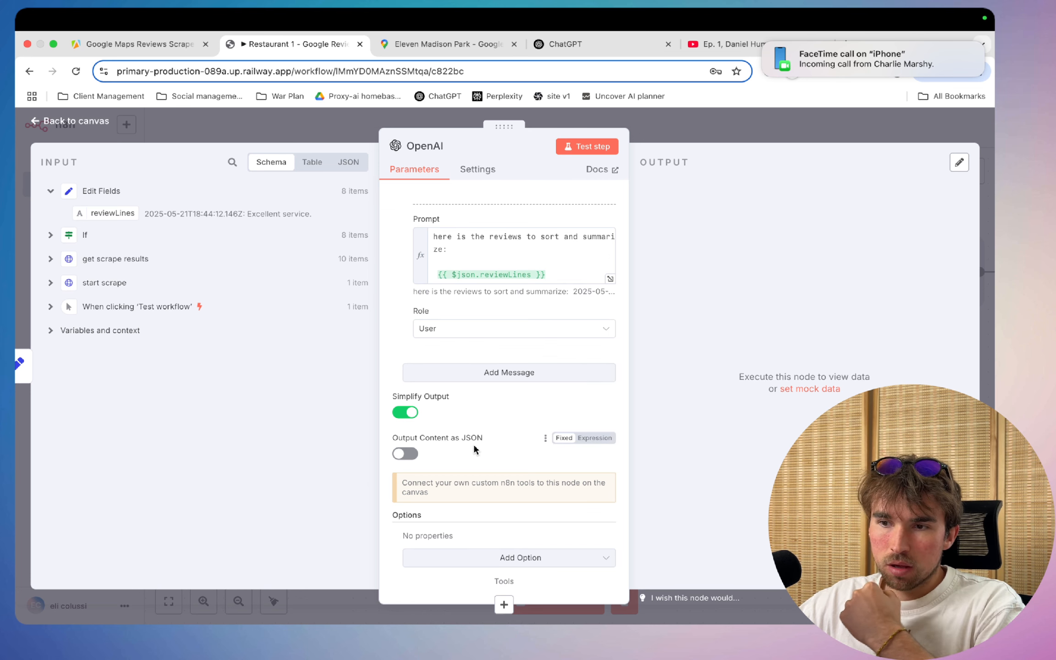
scroll(448, 453, down, 1)
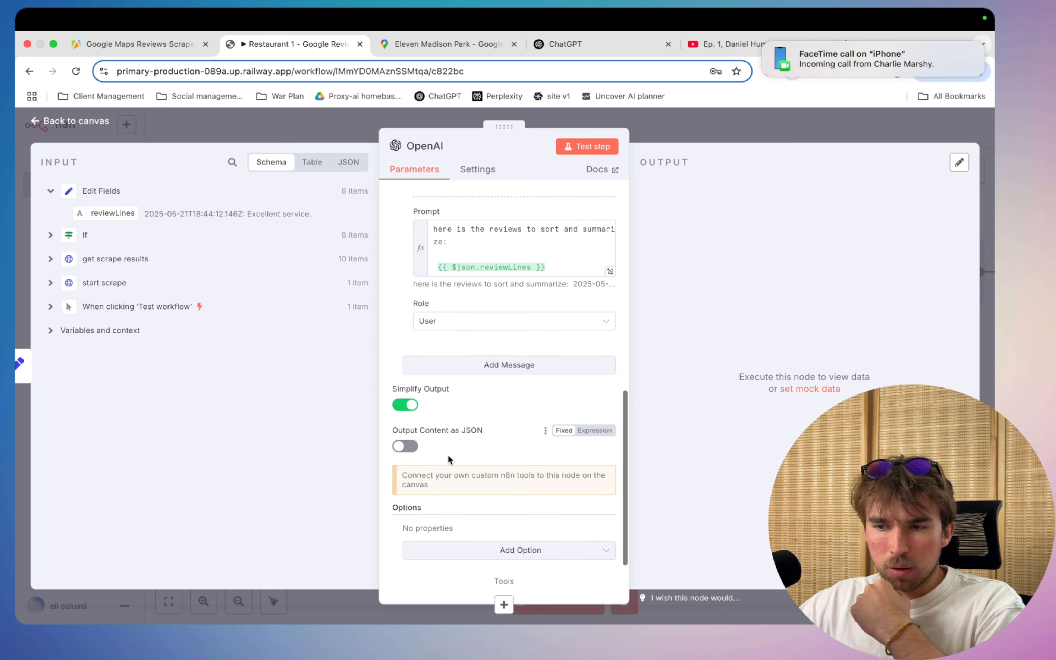
scroll(448, 456, down, 1)
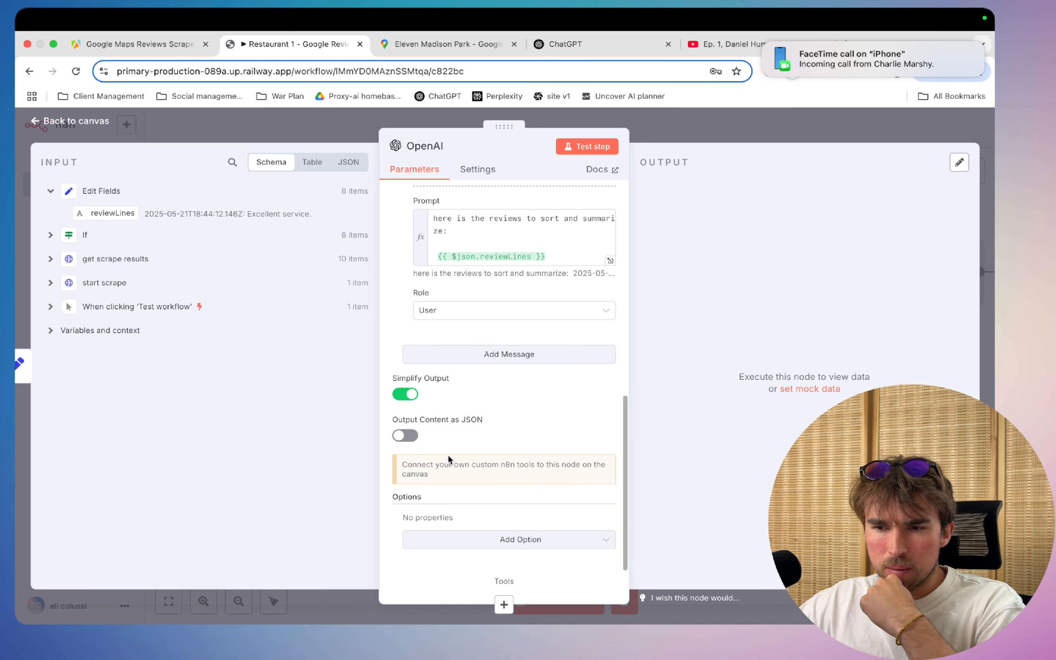
scroll(448, 456, up, 1)
click(697, 117)
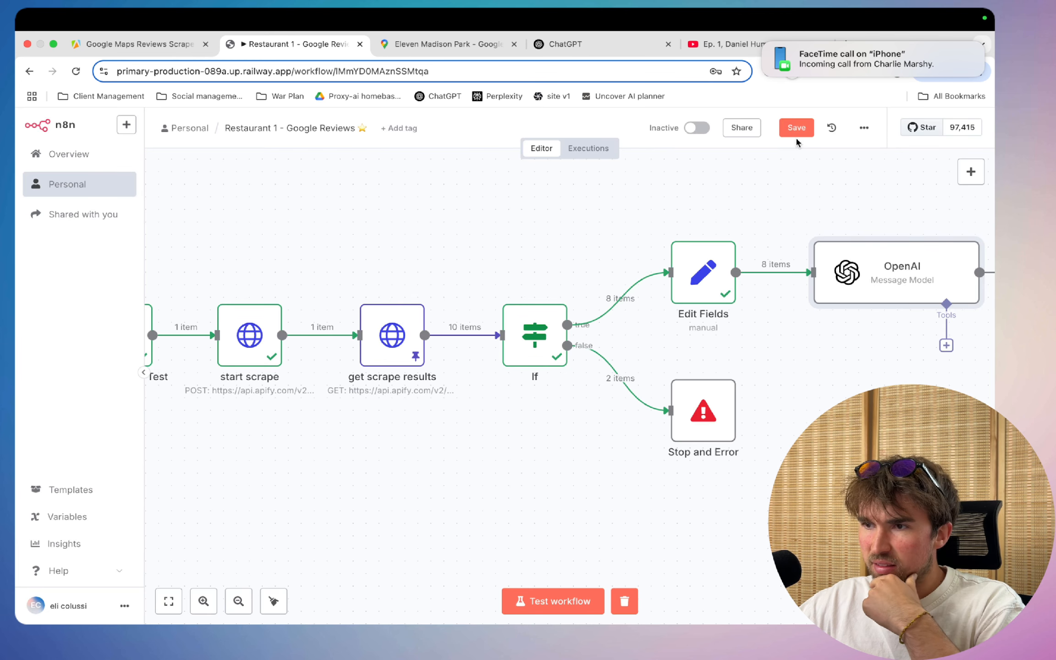
click(796, 134)
scroll(756, 196, right, 2)
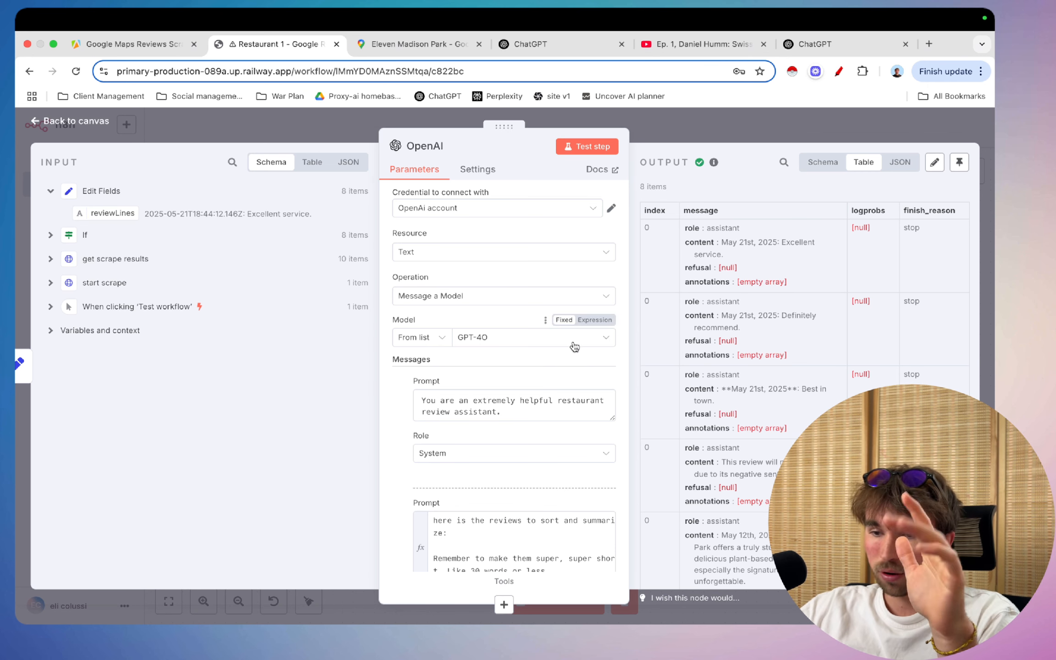
- Examine the OpenAI node's prompts and the date formatting and length of the summarized reviews in its output
scroll(575, 338, down, 5)
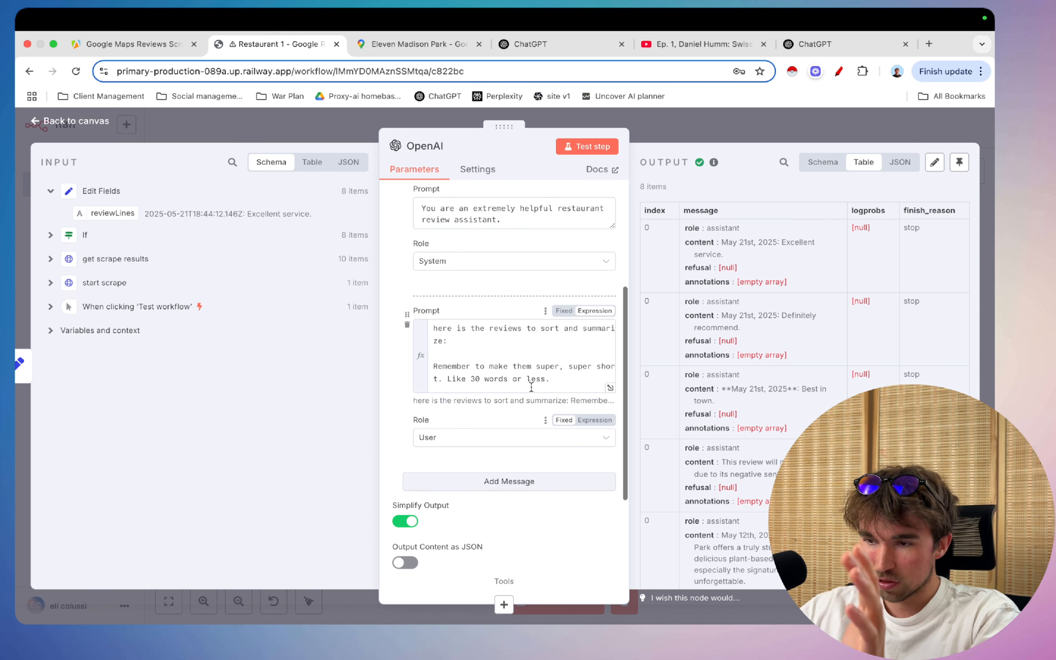
scroll(728, 391, down, 3)
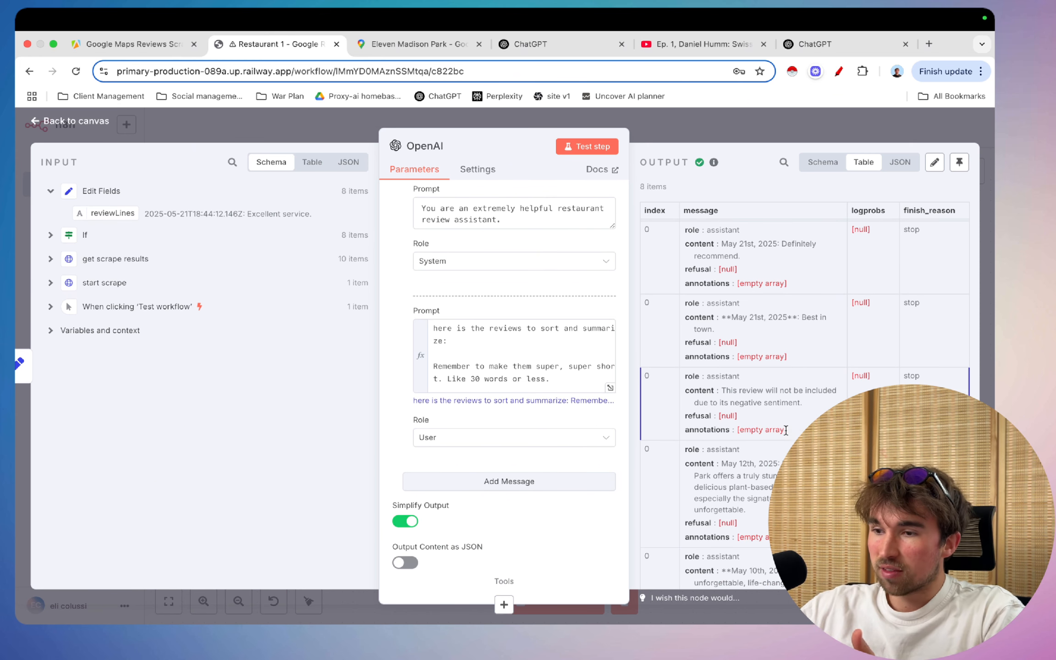
scroll(788, 439, down, 5)
scroll(786, 430, down, 2)
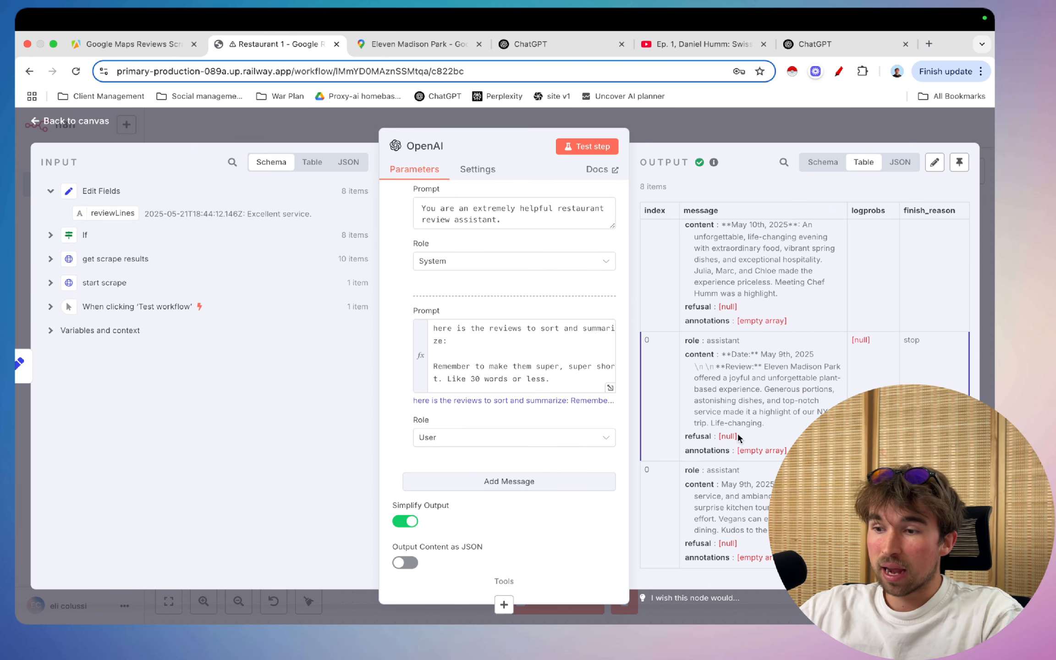
drag(722, 354, 788, 429)
click(788, 429)
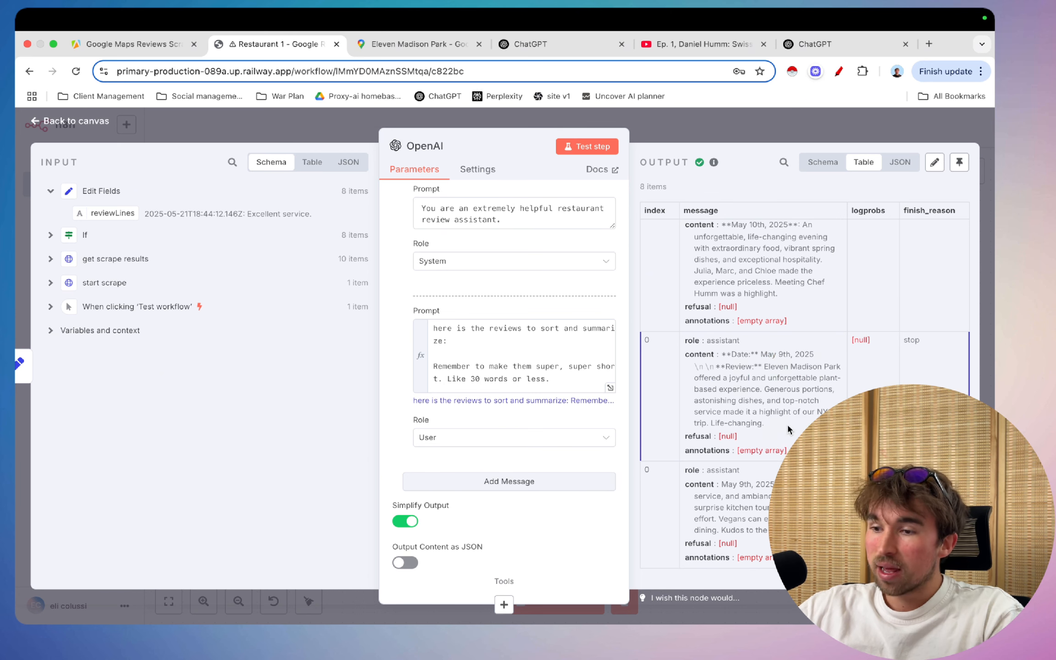
scroll(785, 424, down, 1)
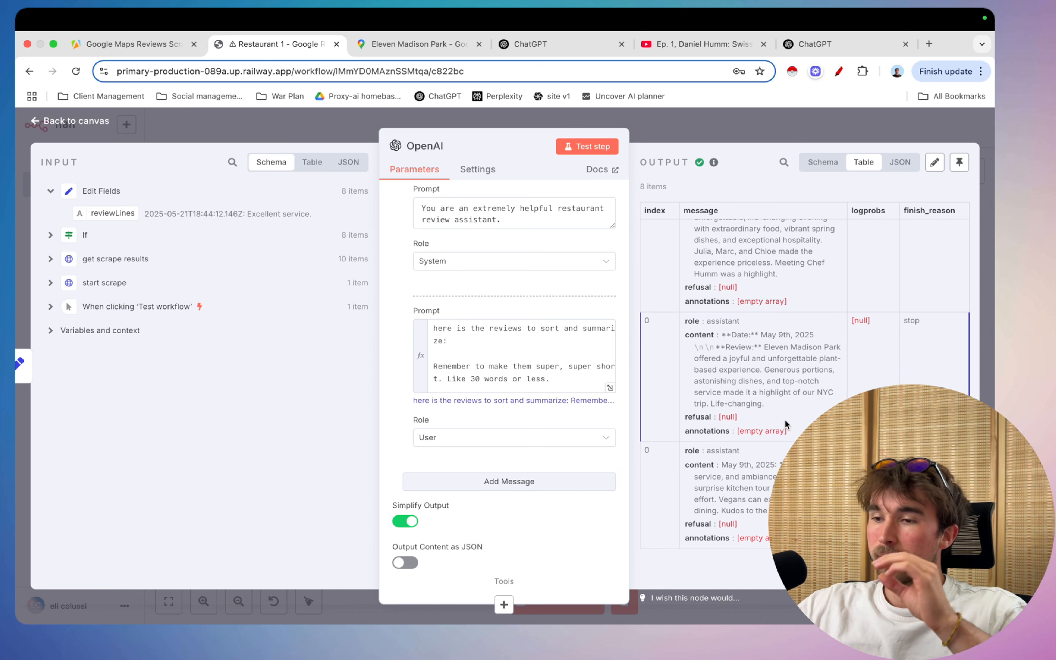
scroll(784, 418, up, 1)
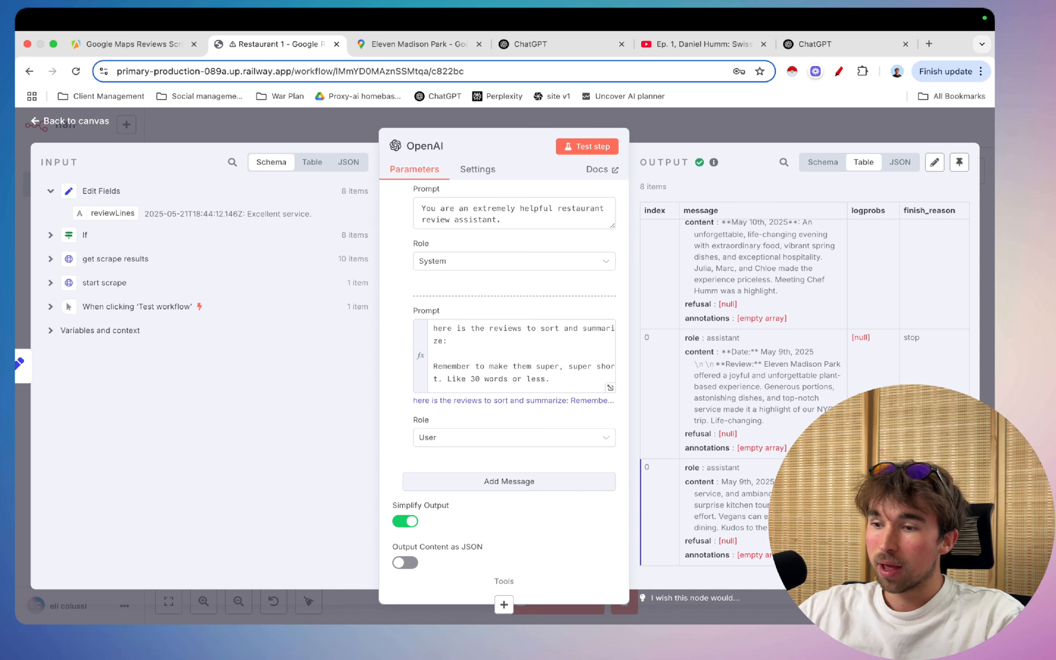
drag(773, 480, 728, 481)
click(770, 449)
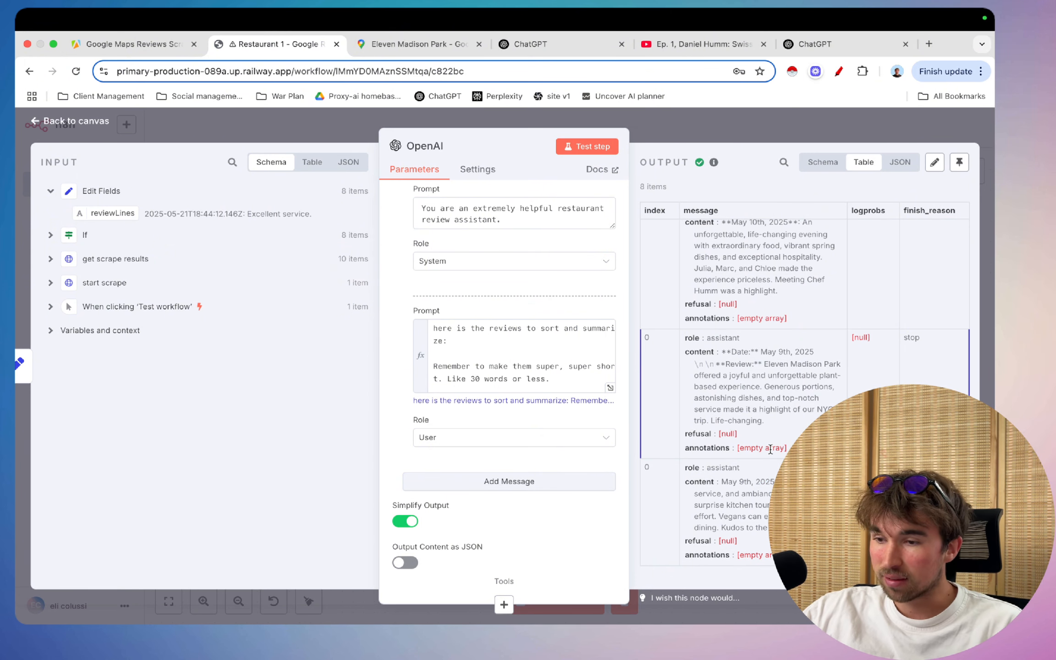
- Go through the output items from the first one and examine how the negative review was handled
scroll(771, 449, up, 10)
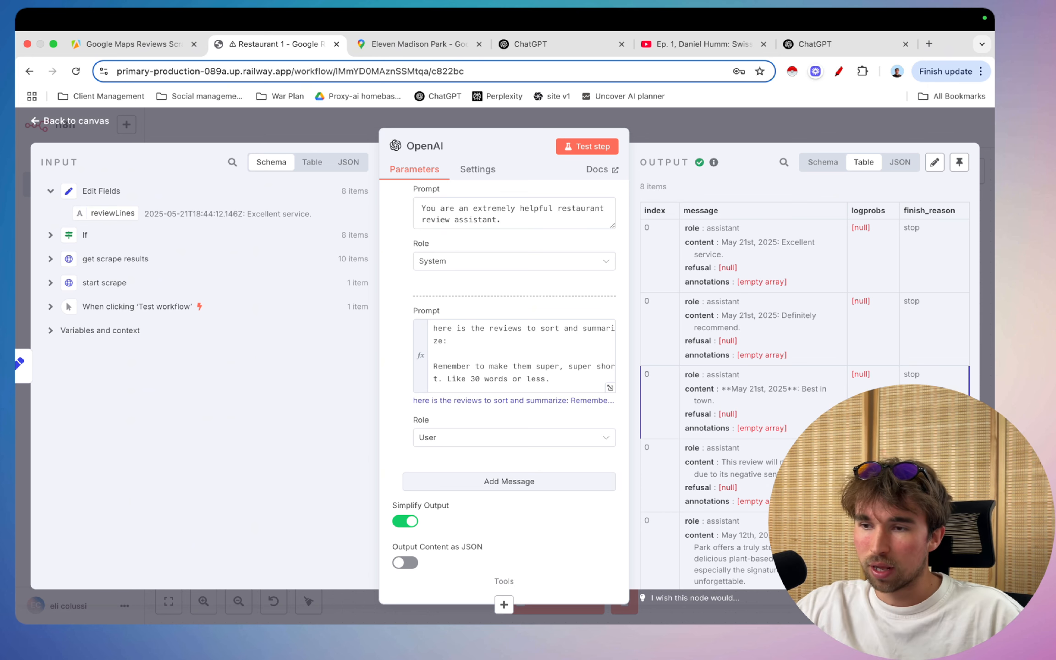
scroll(783, 321, down, 2)
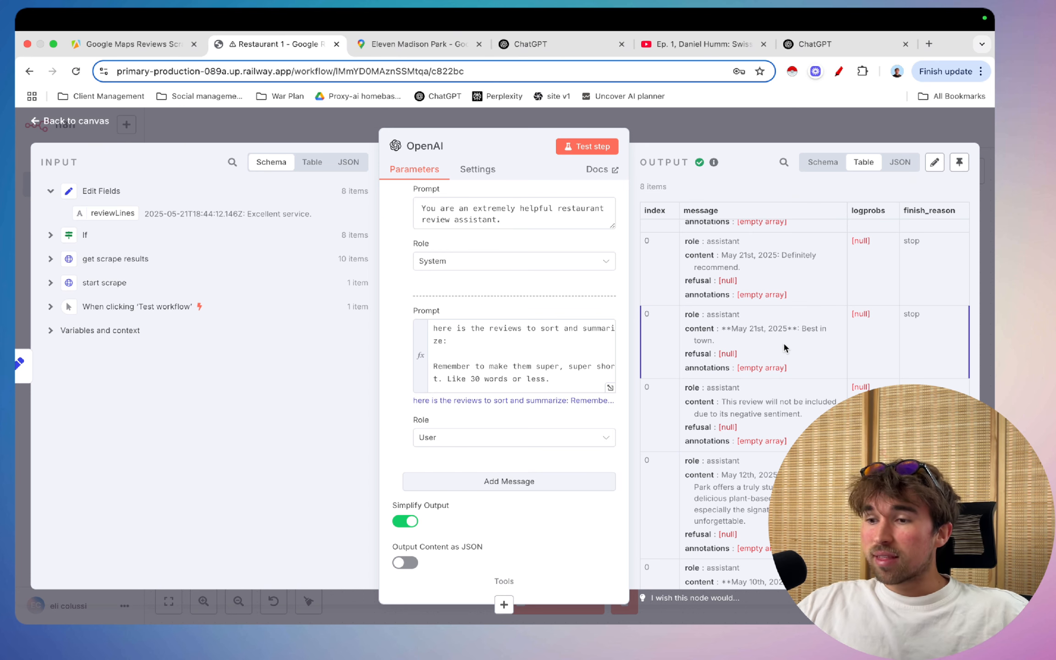
scroll(783, 341, down, 1)
scroll(788, 362, down, 1)
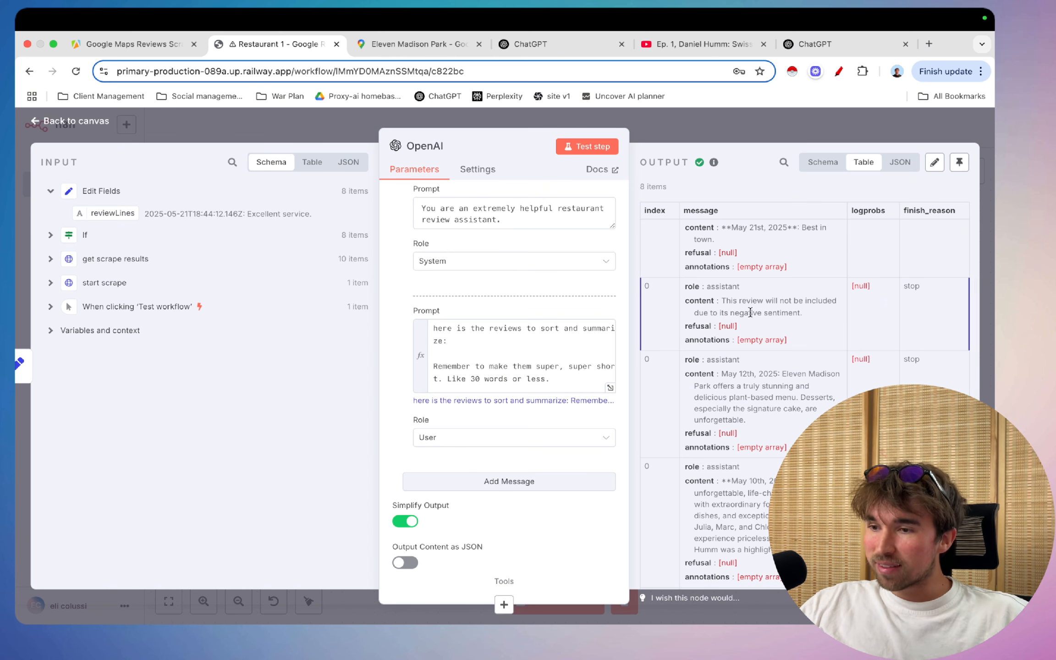
scroll(756, 355, down, 1)
drag(725, 271, 790, 294)
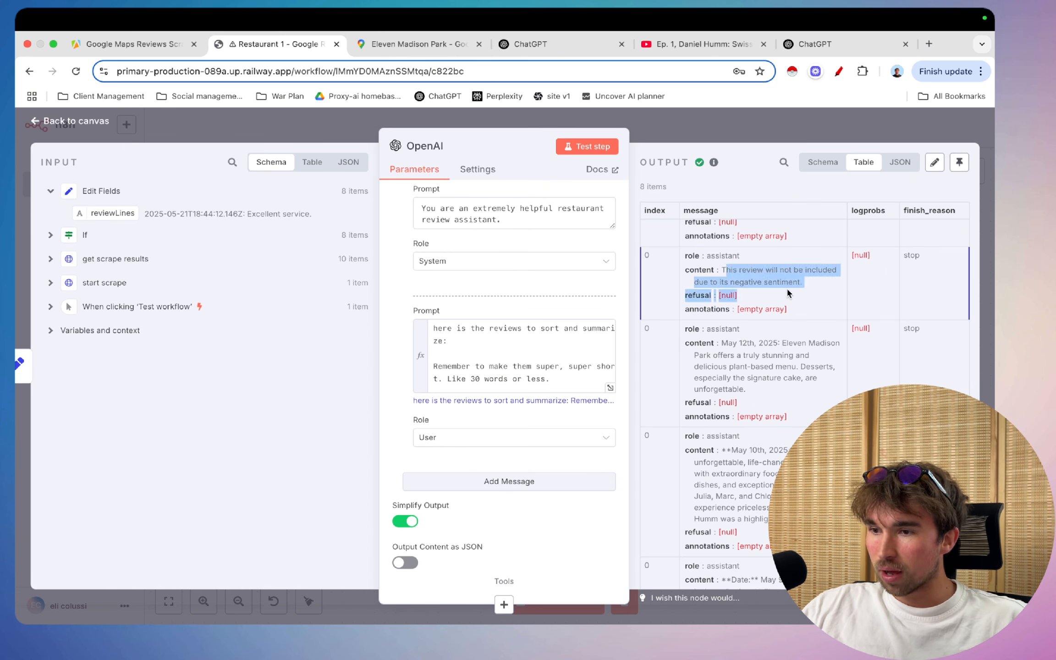
click(814, 289)
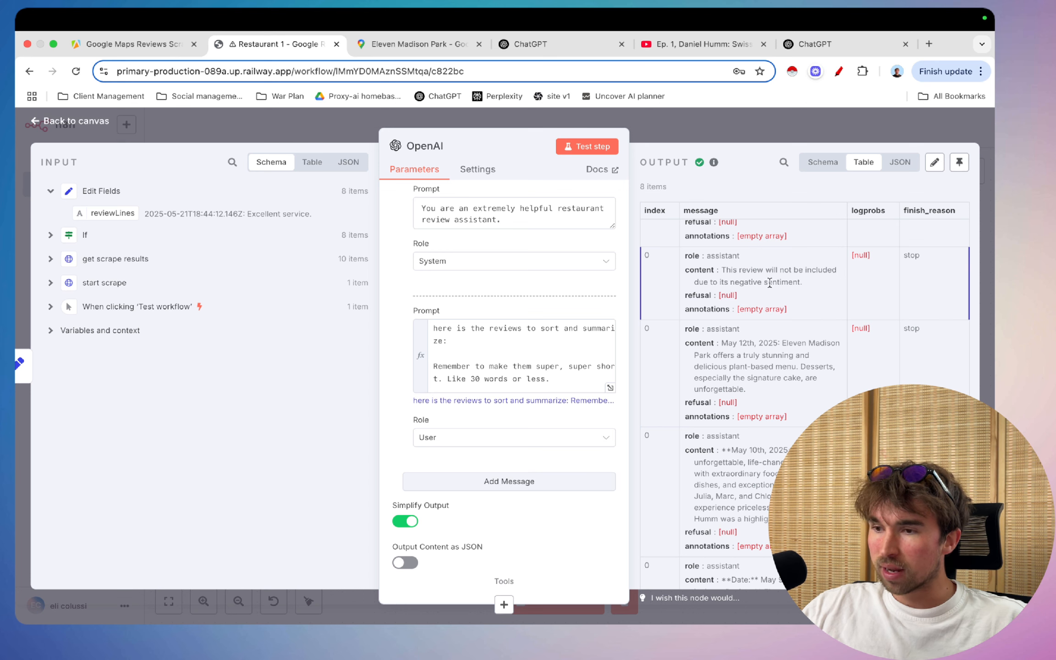
scroll(786, 353, down, 1)
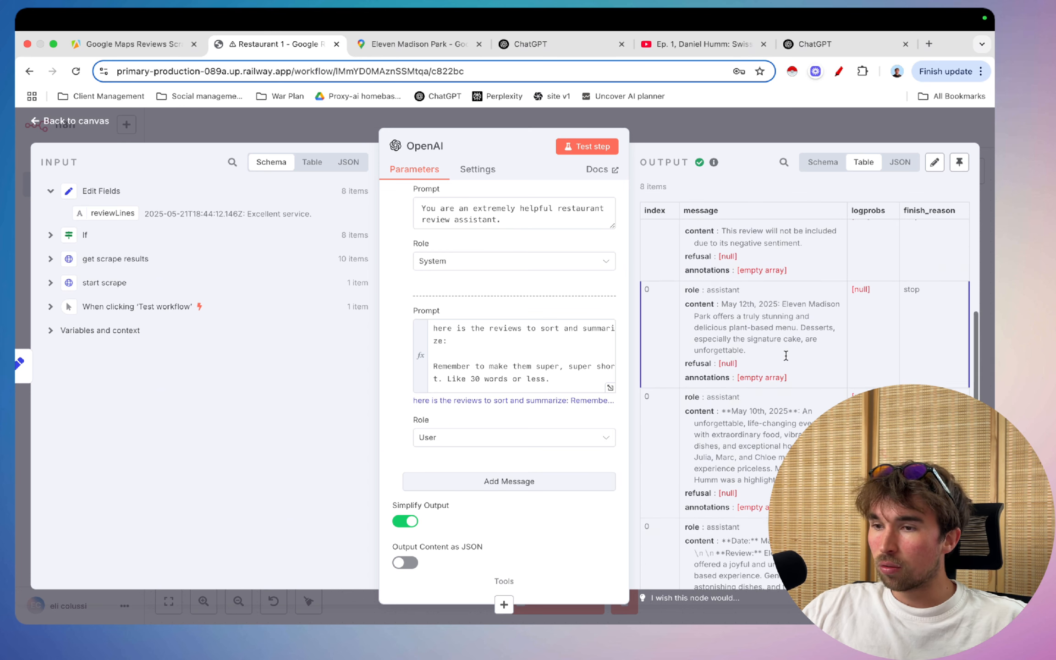
scroll(786, 353, up, 1)
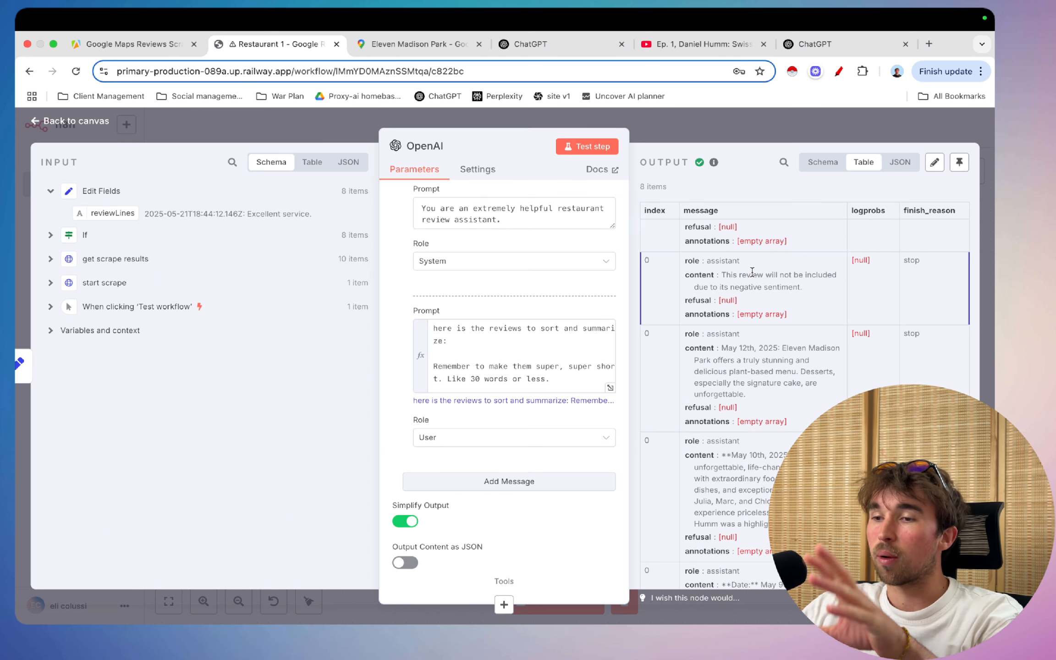
drag(706, 274, 789, 273)
click(806, 277)
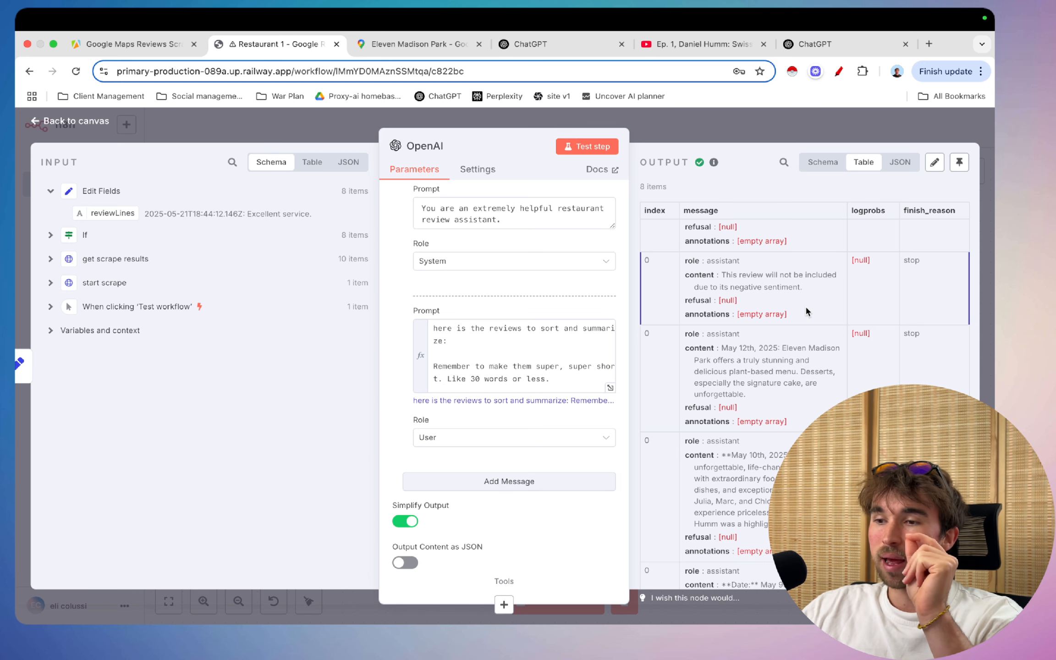
scroll(805, 307, up, 1)
- Inspect the full user prompt in the expanded expression editor, close it and go back to the system prompt
scroll(518, 405, down, 2)
scroll(564, 294, down, 1)
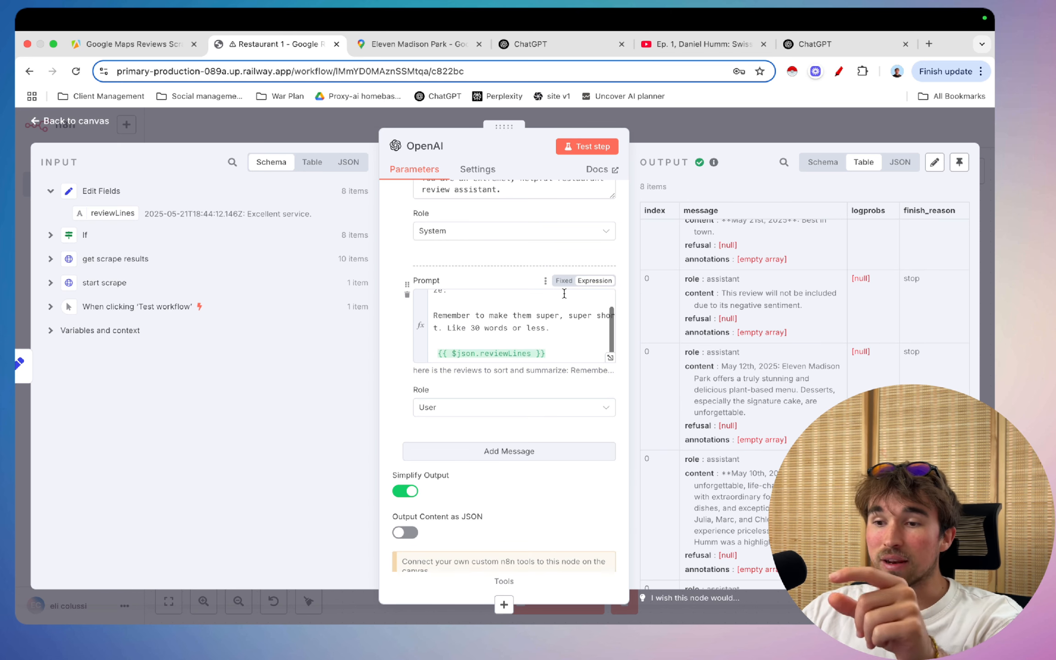
scroll(567, 326, up, 5)
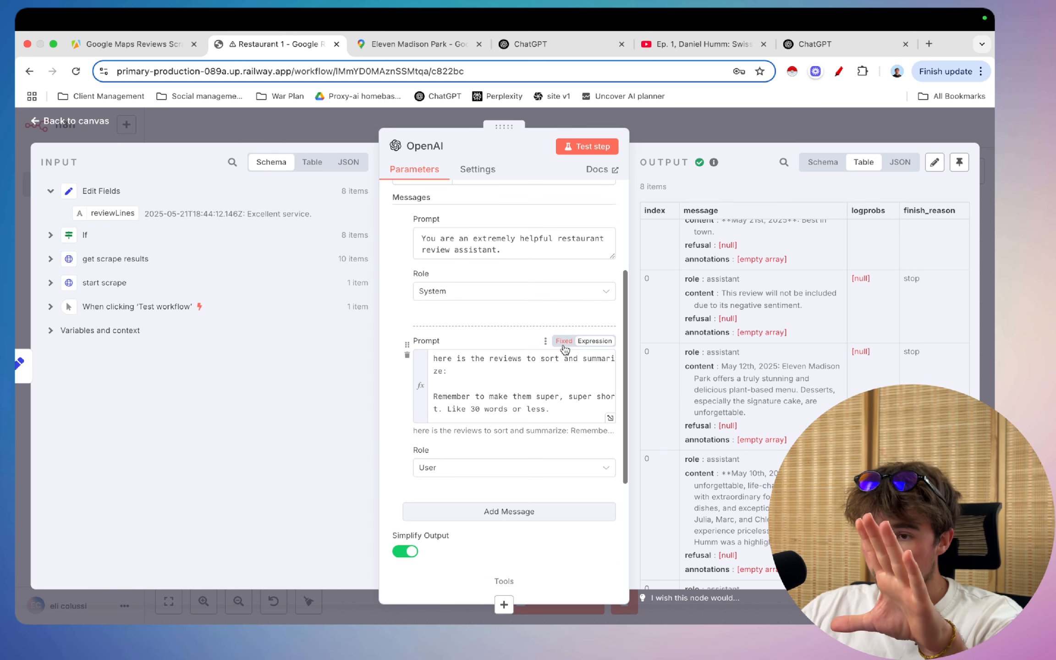
scroll(565, 347, down, 2)
click(610, 373)
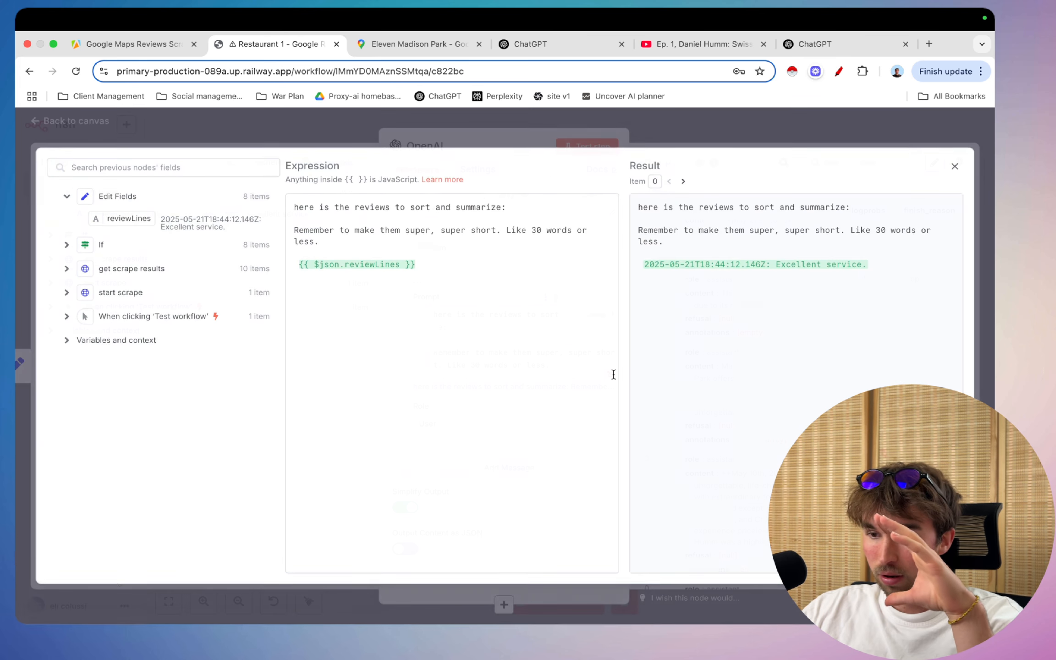
click(739, 113)
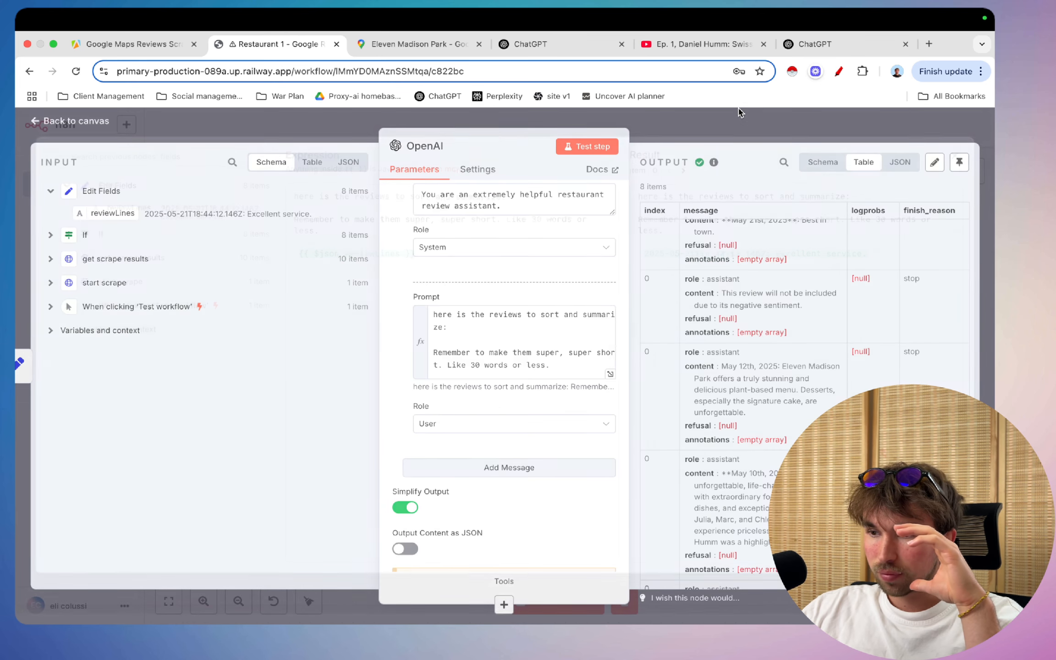
scroll(492, 398, up, 3)
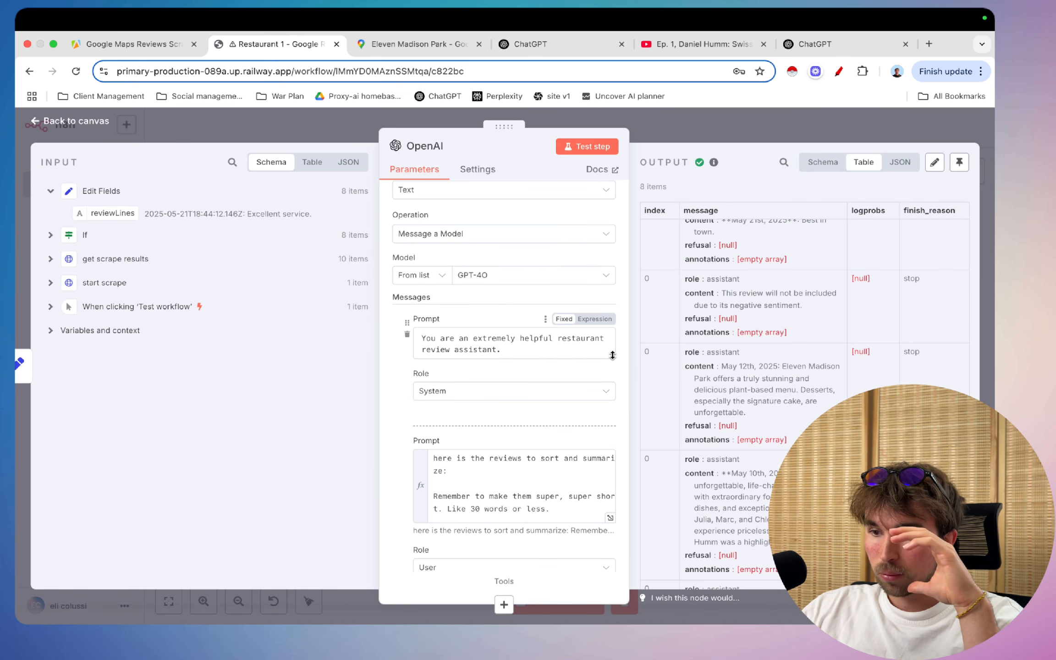
- Add the sentence "Output an "X" for all reviews with a negative sentiment." after the negative-review filter instruction in the system prompt
drag(612, 354, 610, 622)
scroll(548, 442, down, 12)
scroll(547, 447, up, 10)
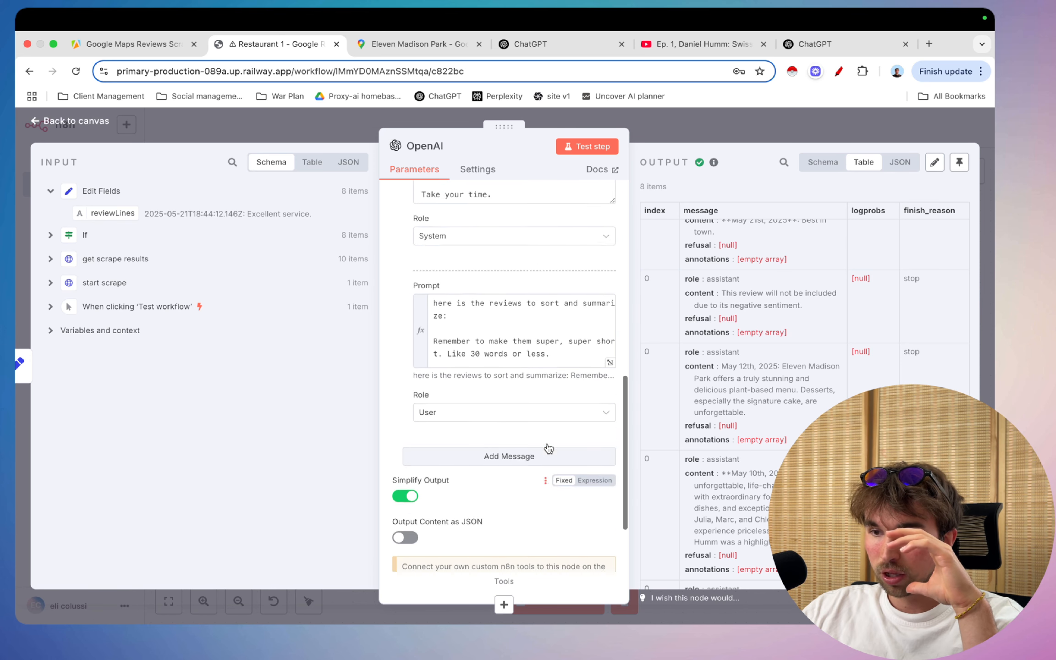
drag(468, 441, 603, 465)
click(602, 466)
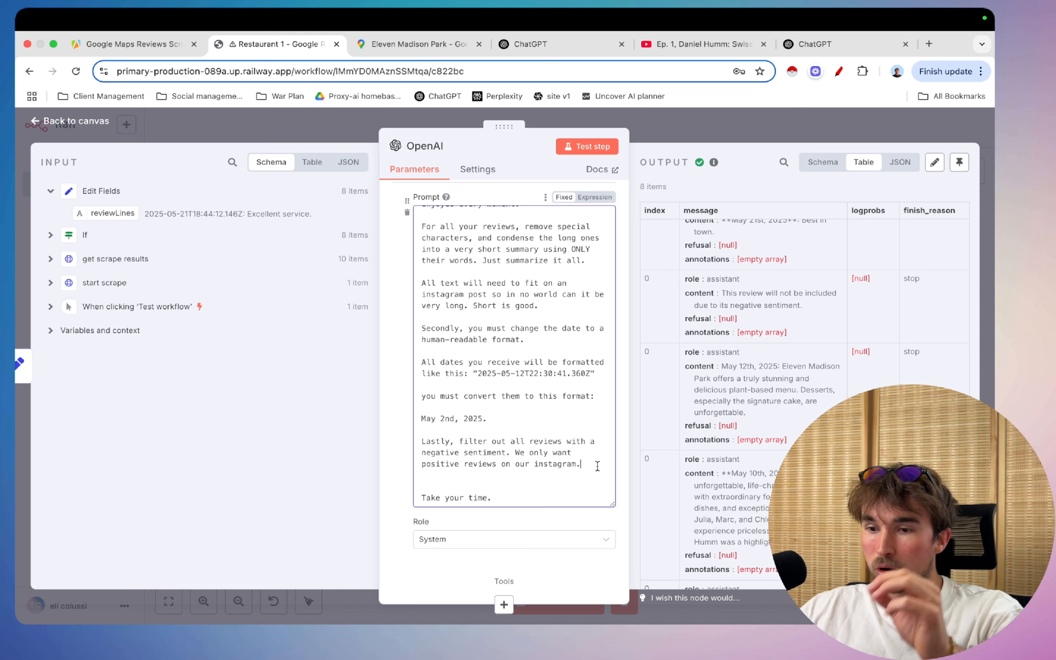
text(Oputi)
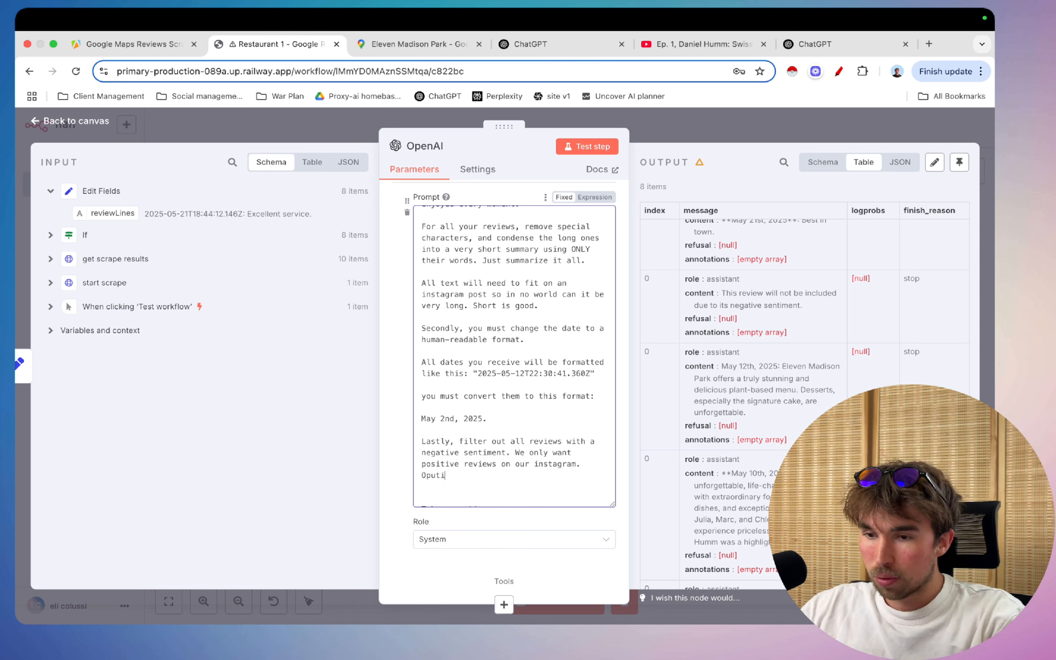
key(BackSpace)
text(tput)
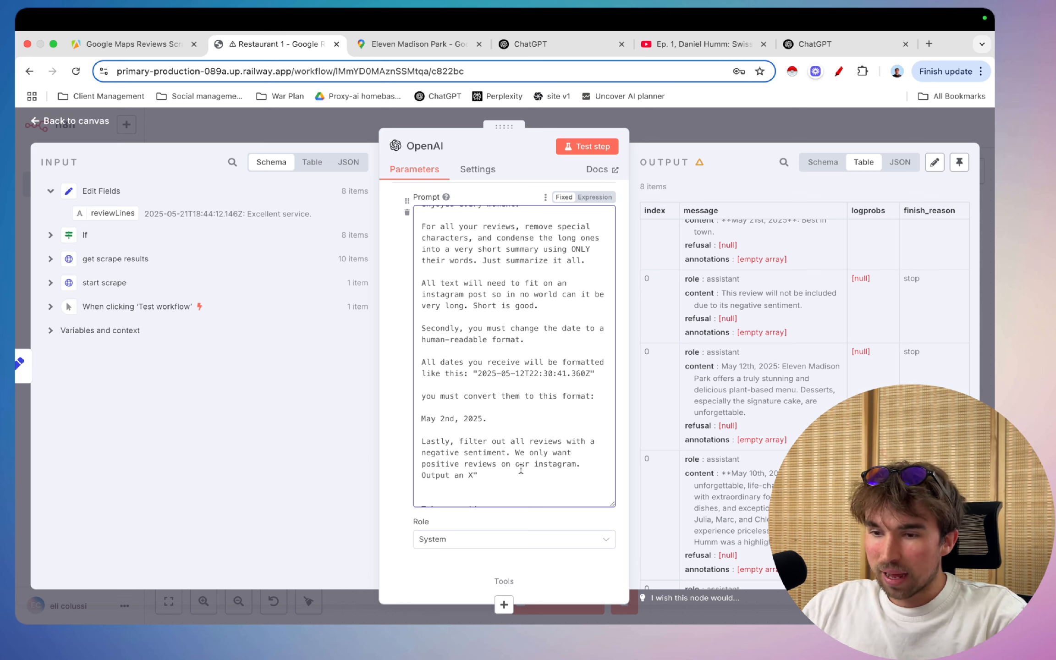
click(469, 476)
text(")
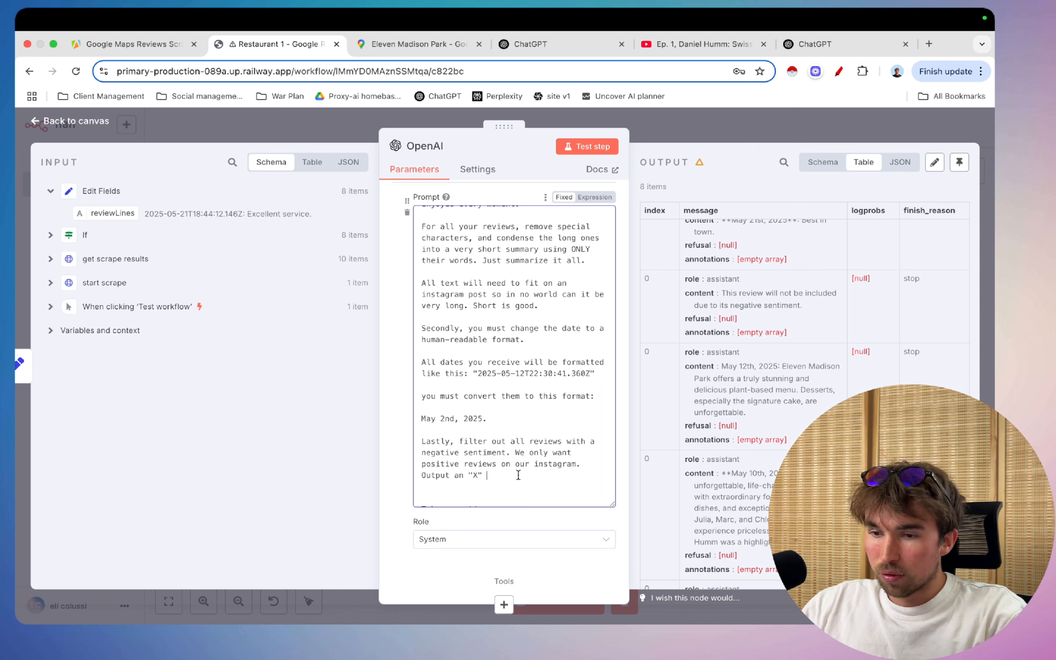
text(for all reviews wit)
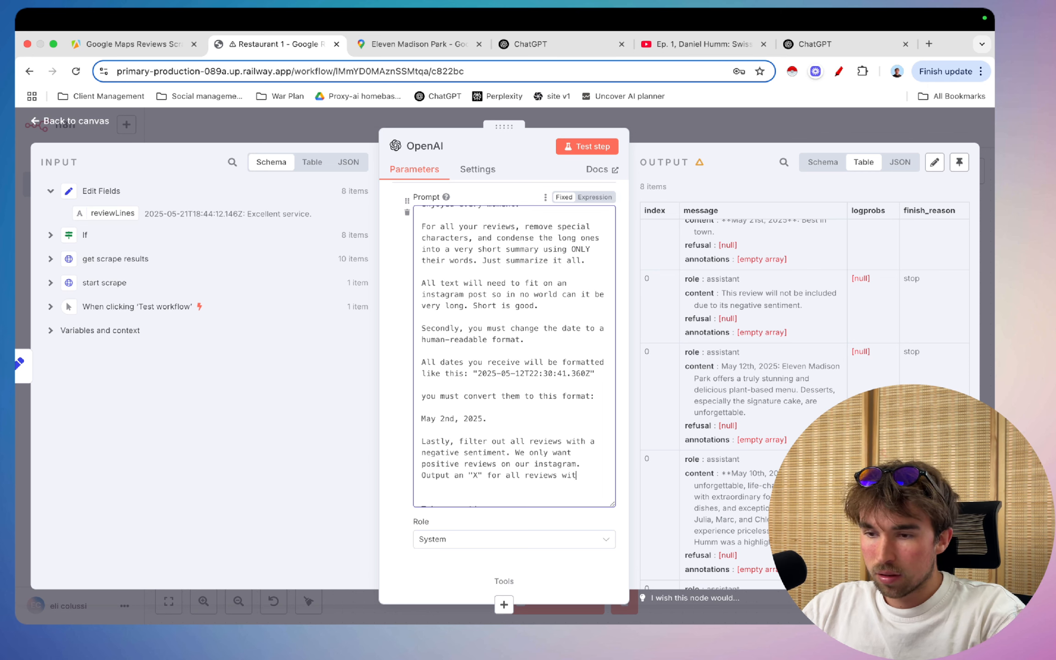
text(h a negative s)
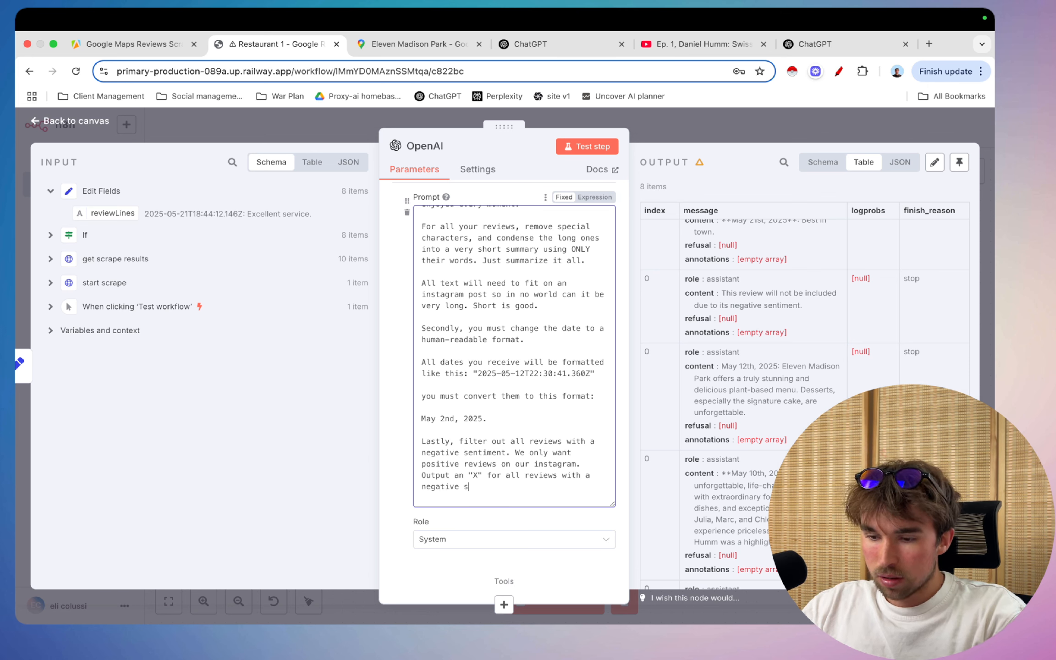
text(entiment.)
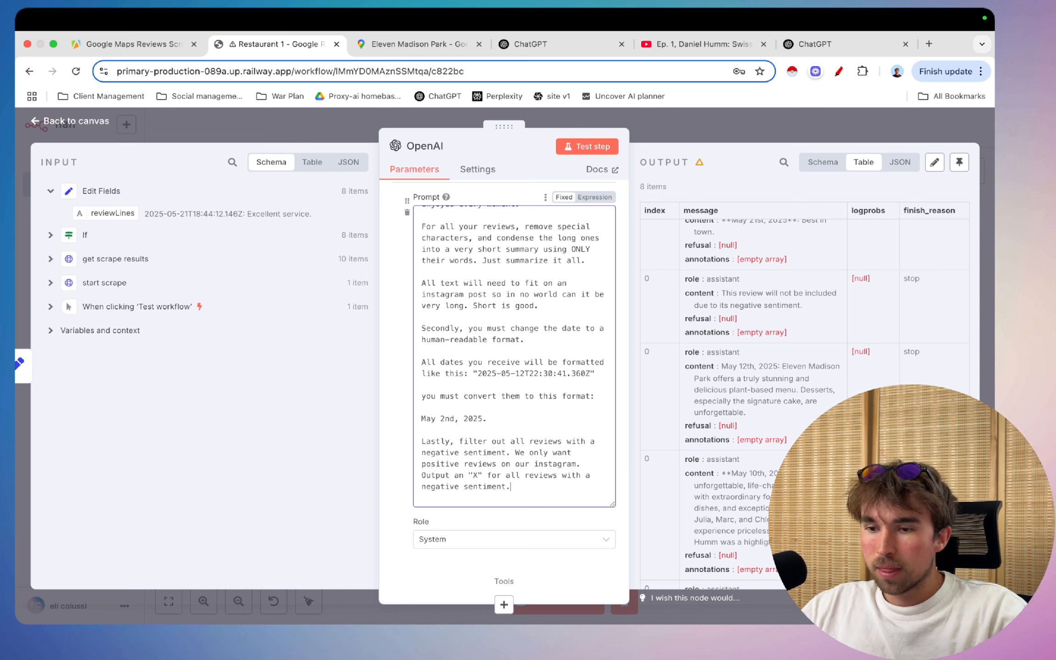
scroll(545, 491, down, 1)
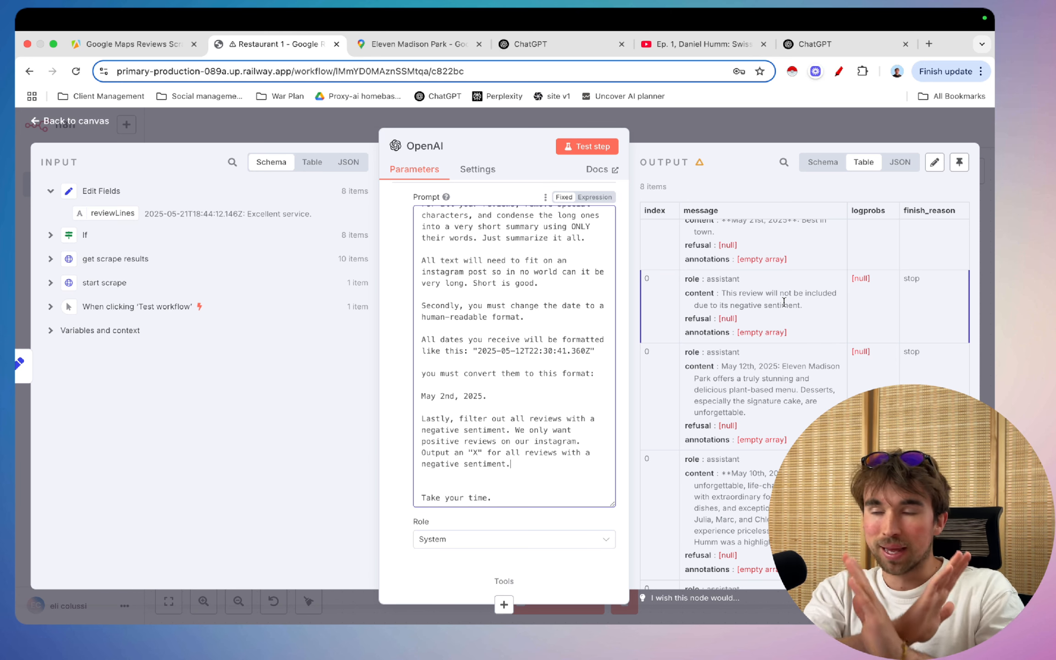
- Pin the OpenAI node's output data and save the workflow from the canvas
scroll(780, 367, down, 3)
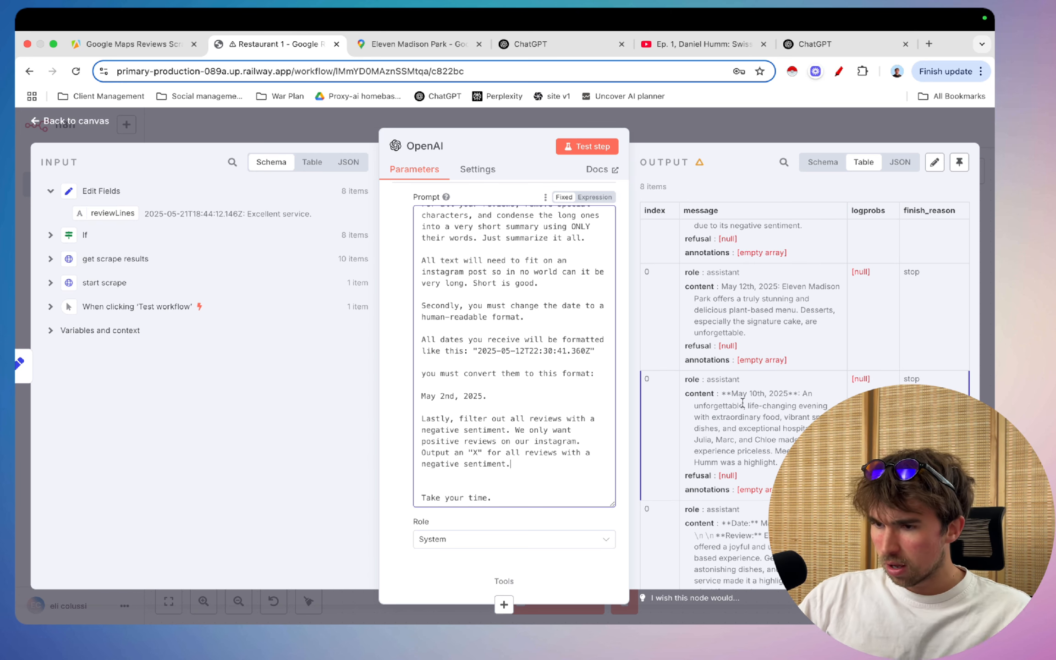
drag(742, 403, 793, 464)
click(794, 464)
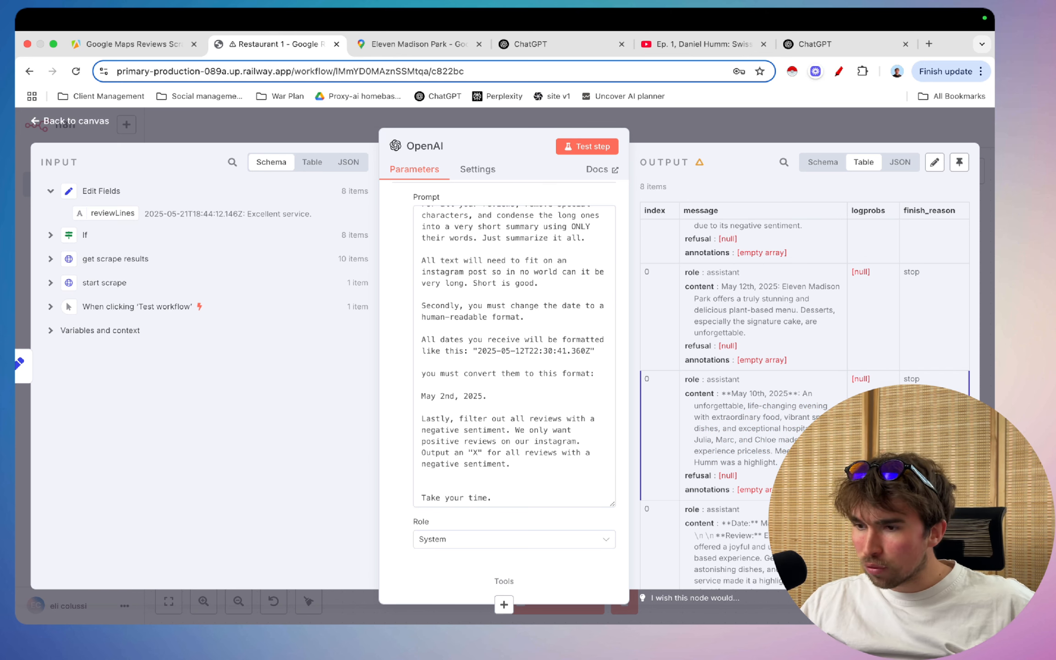
scroll(785, 427, down, 2)
scroll(758, 367, up, 2)
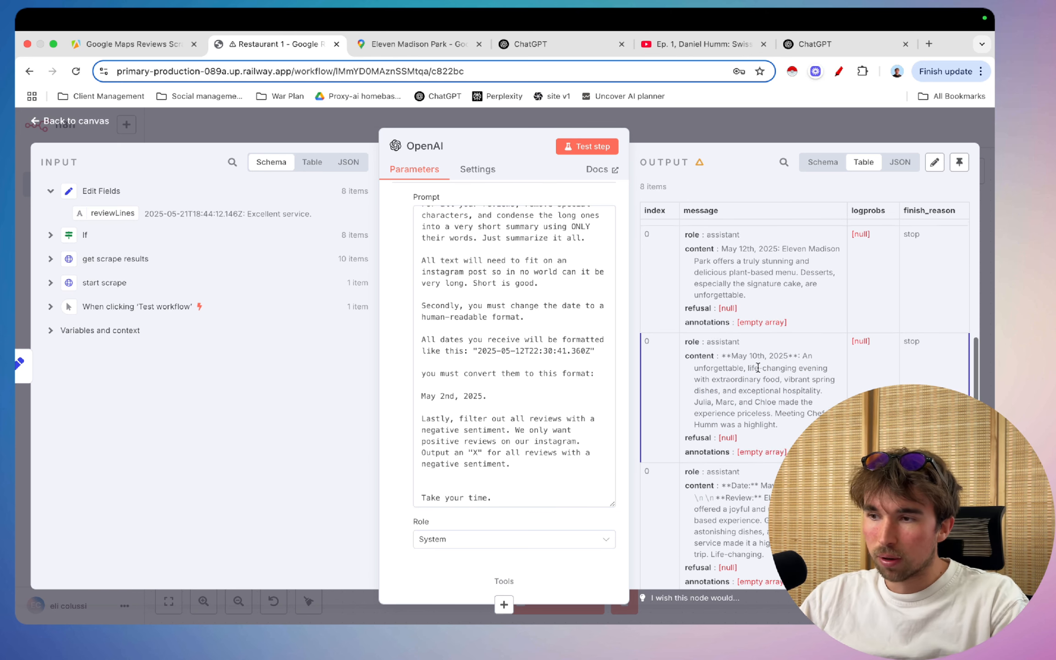
click(960, 162)
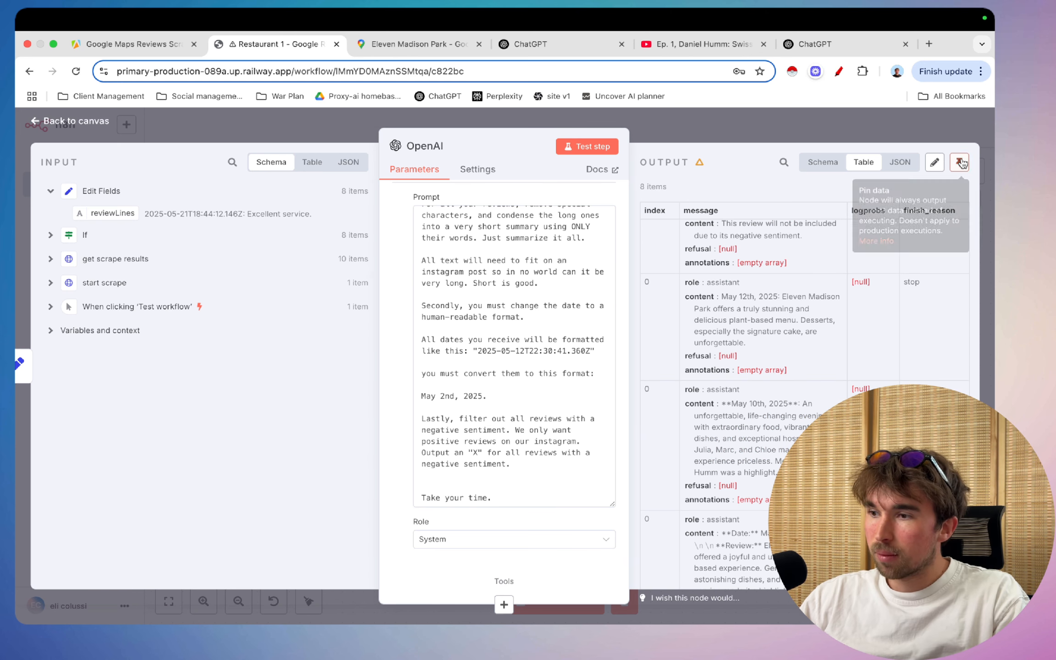
click(697, 129)
click(791, 128)
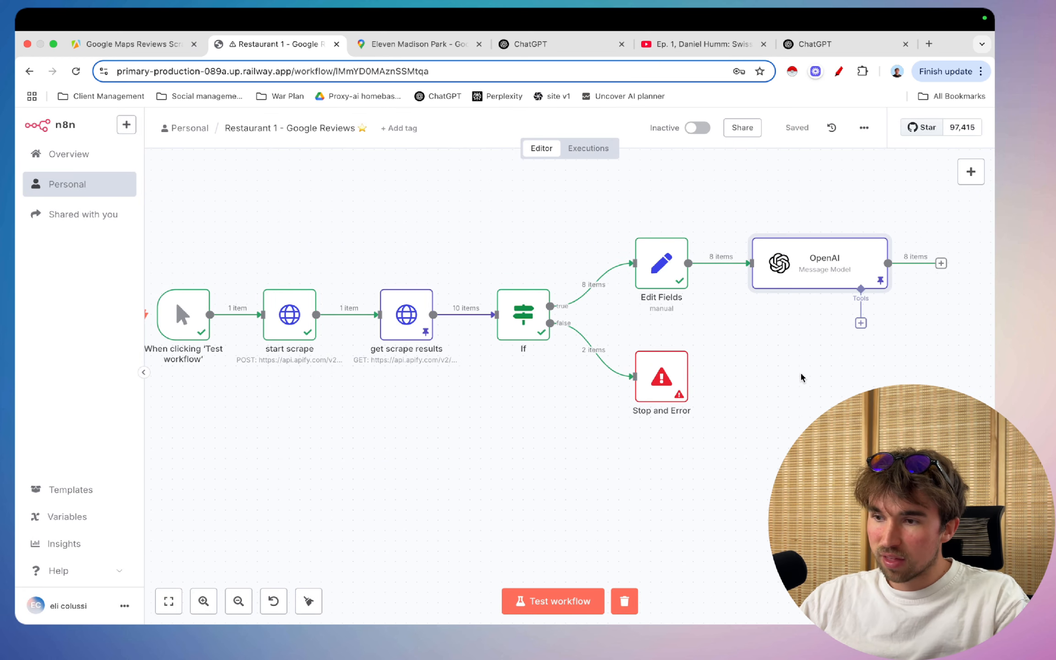
- Add an OpenAI image generation node after the existing OpenAI node
scroll(801, 377, right, 3)
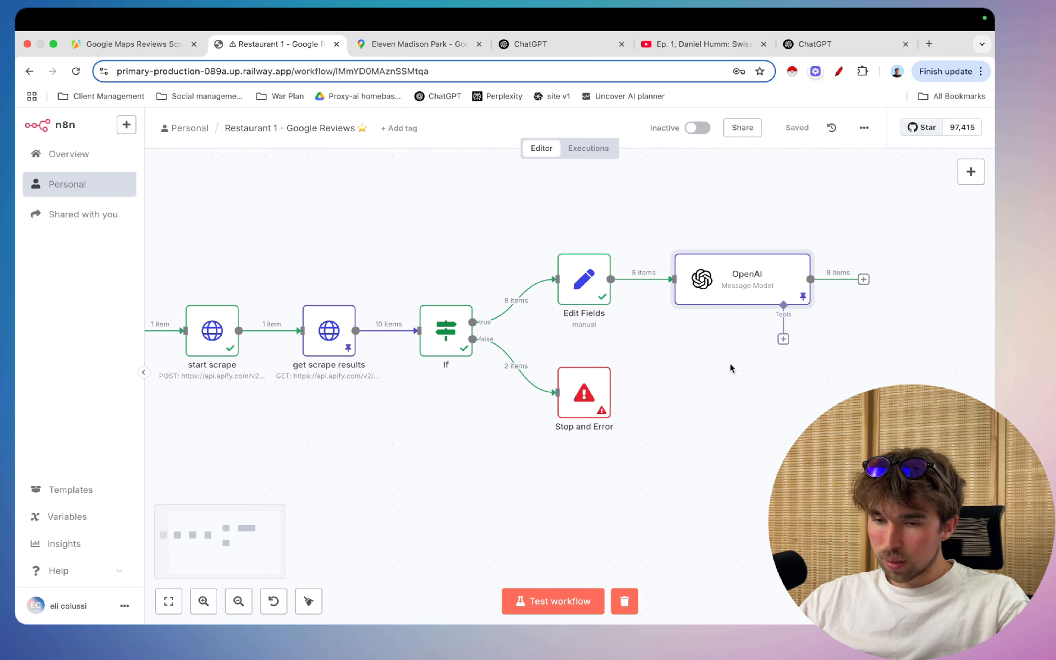
scroll(728, 364, right, 2)
click(831, 275)
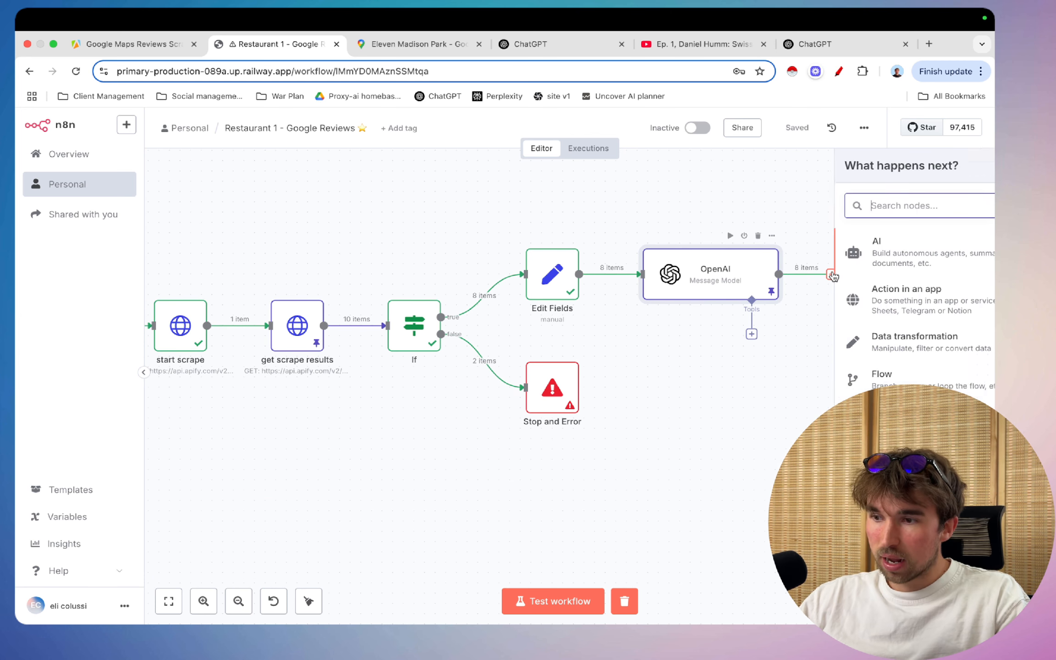
text(opern)
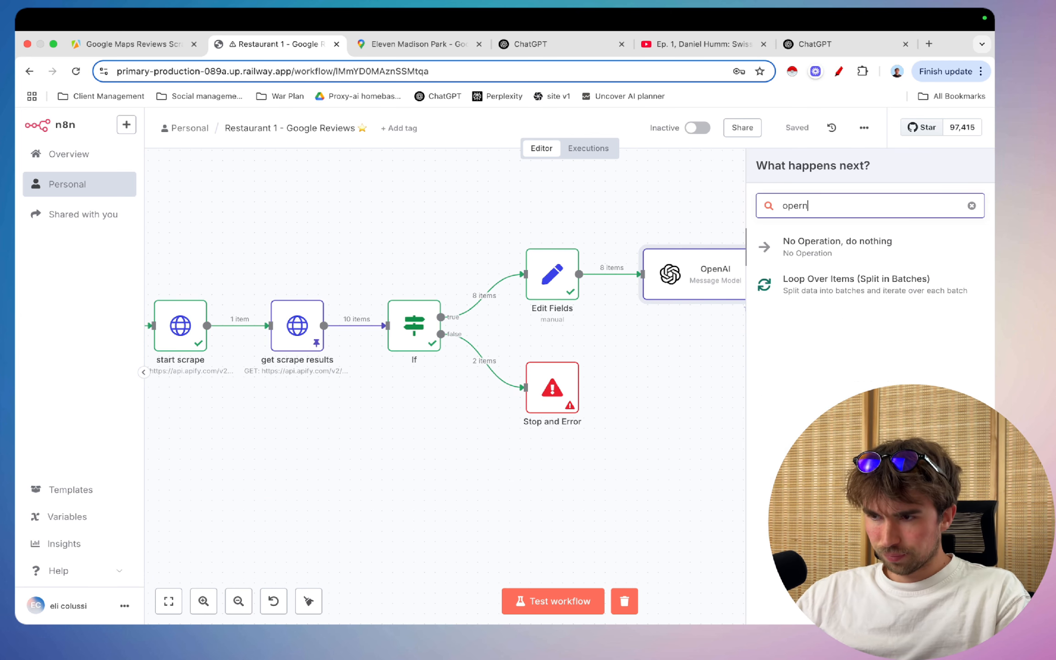
key(BackSpace)
key(BackSpace)
click(786, 243)
scroll(807, 329, down, 2)
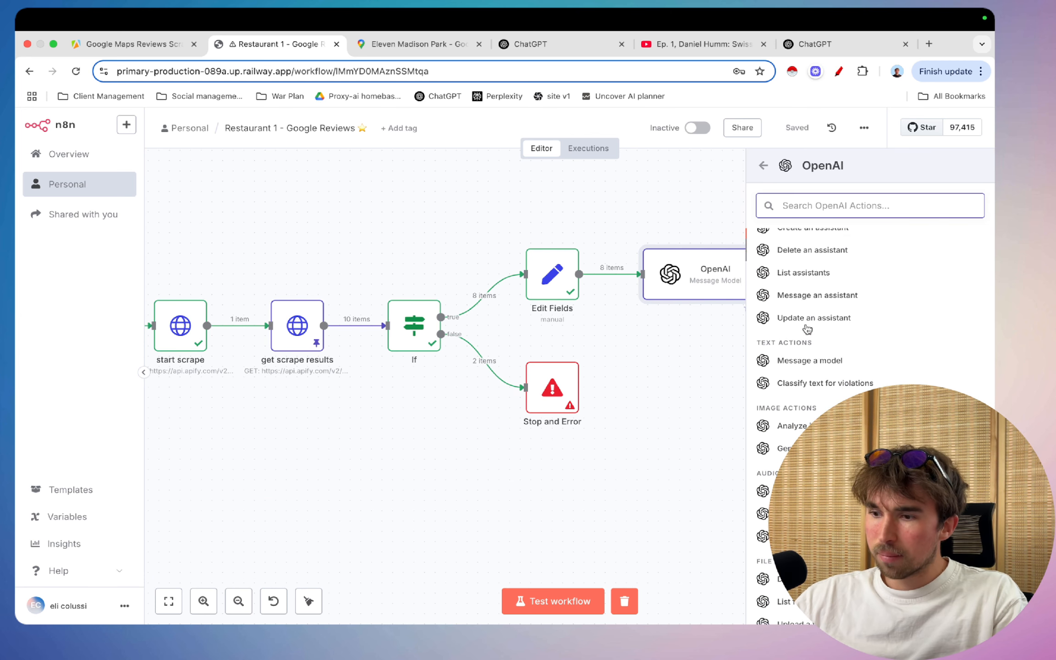
click(790, 449)
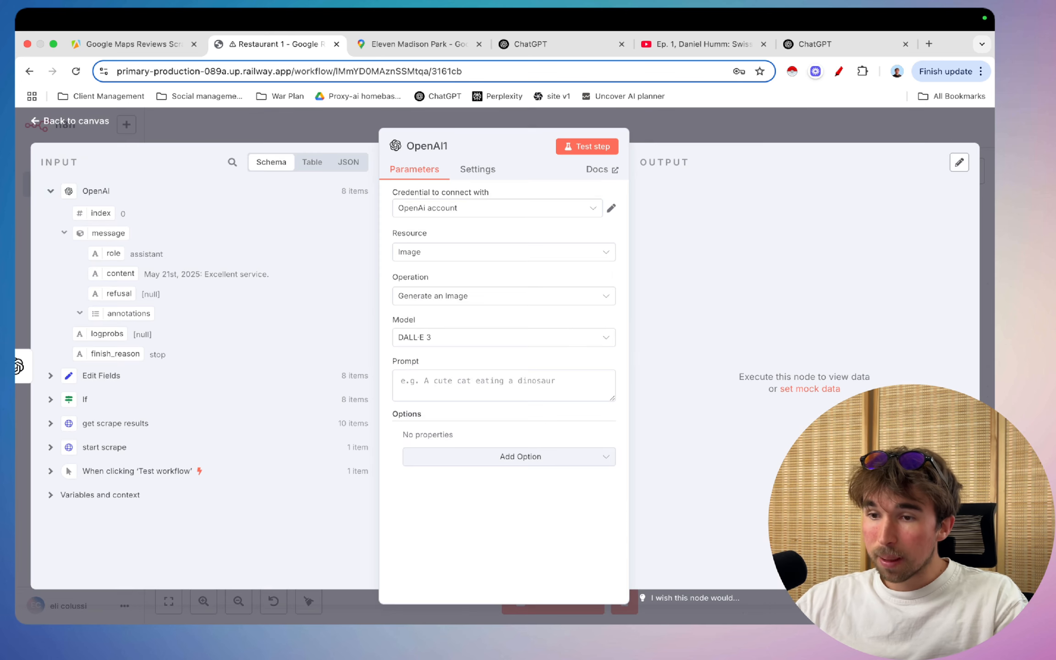
- Set the new node's resource to Image and its operation to Generate an Image, and start writing its prompt
click(452, 252)
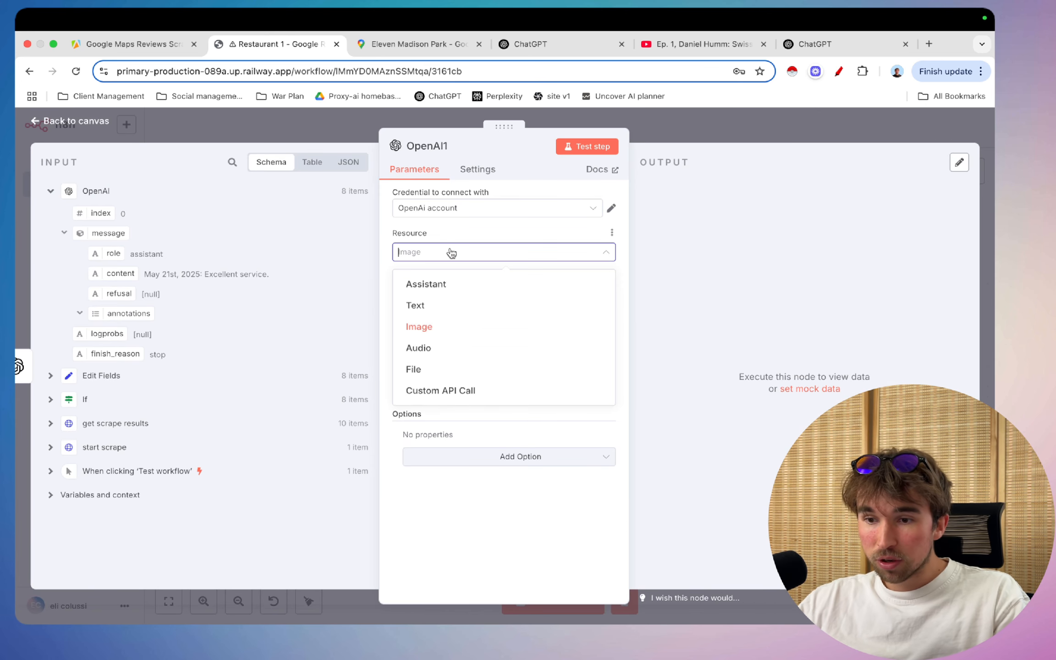
click(447, 333)
click(498, 296)
click(487, 366)
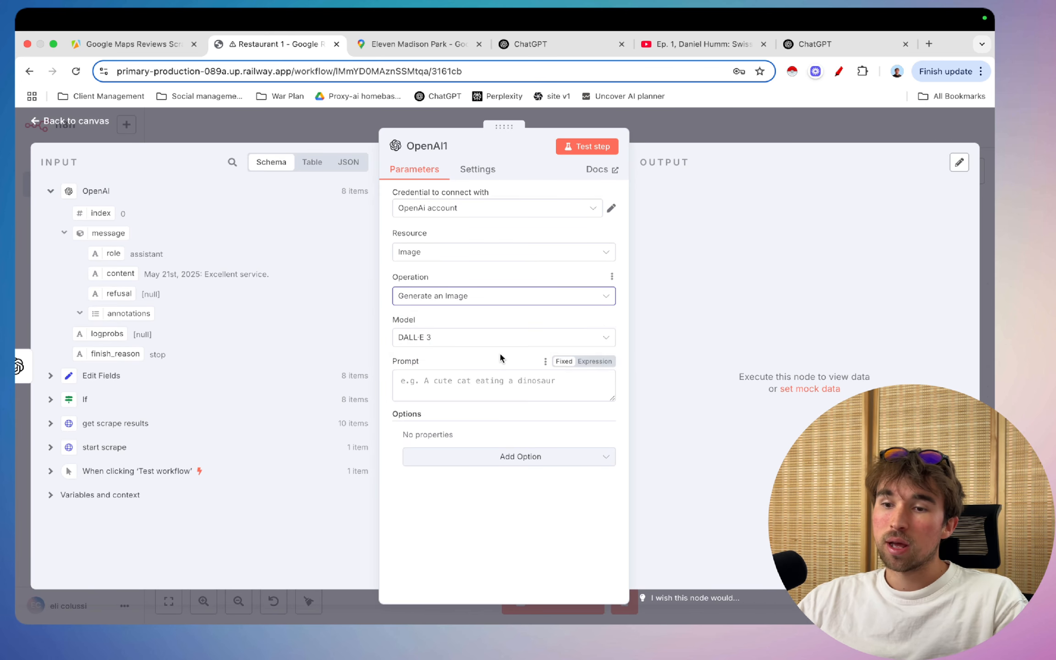
click(489, 382)
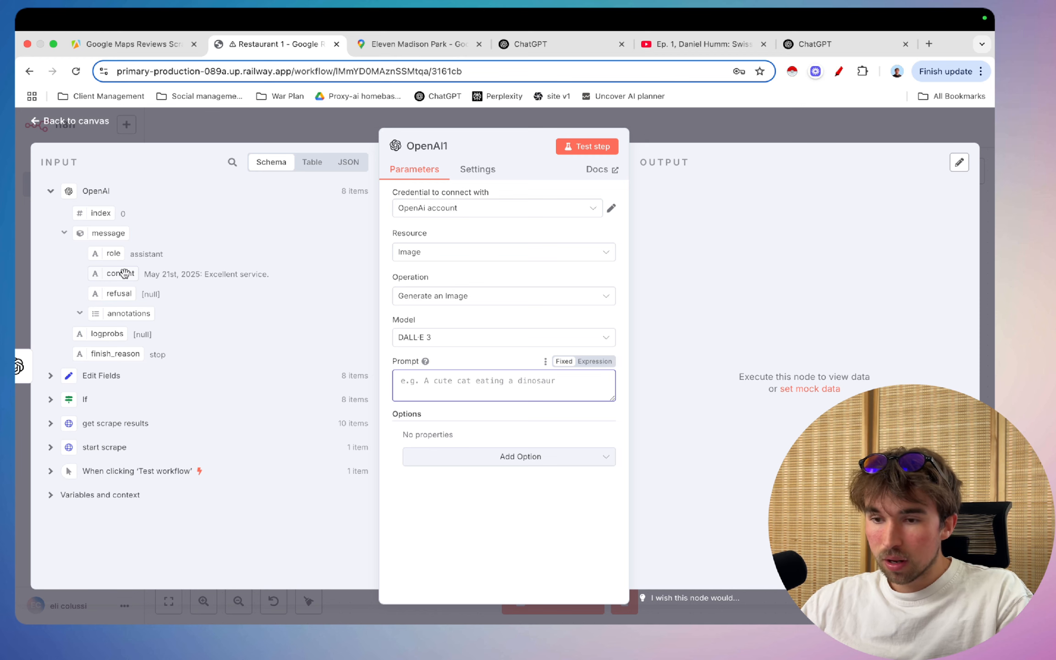
text(I will a)
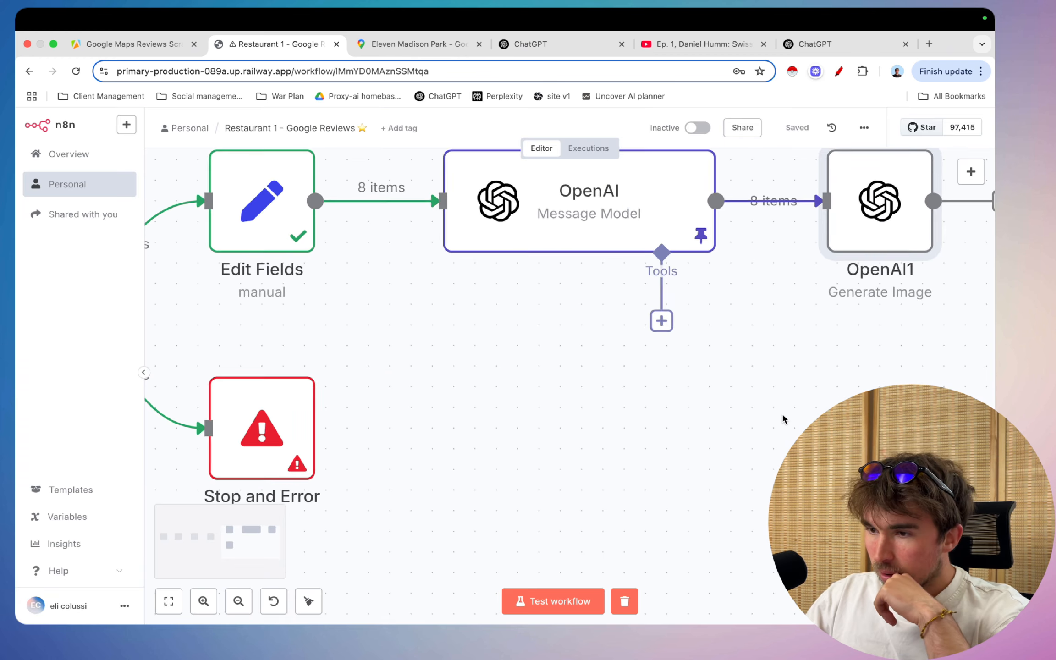
scroll(783, 418, down, 1)
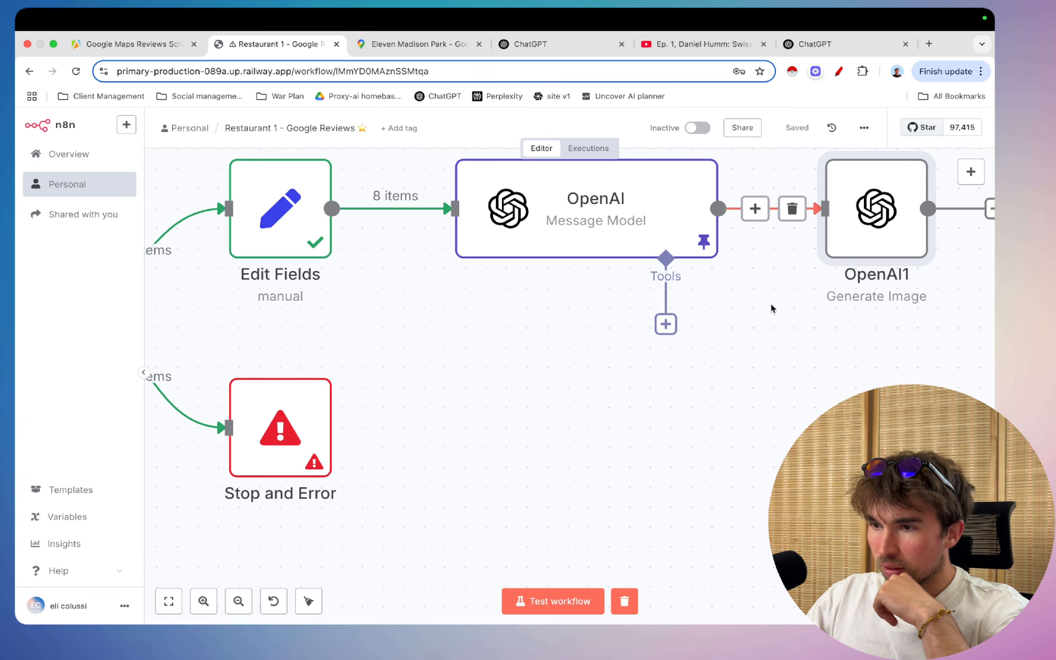
scroll(769, 302, up, 2)
key(1)
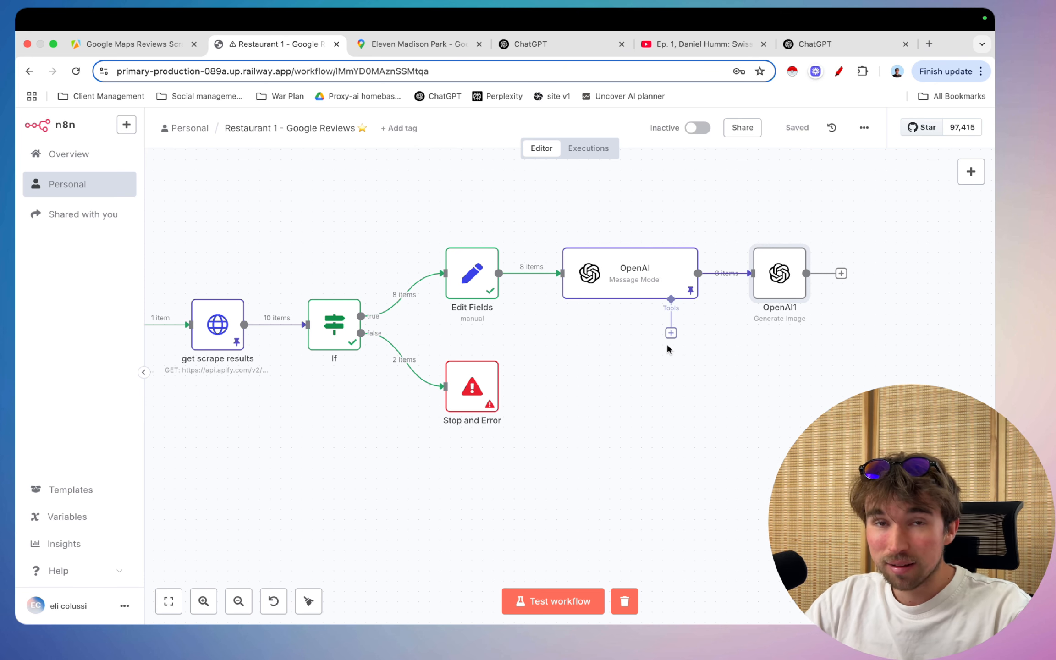
scroll(522, 353, left, 2)
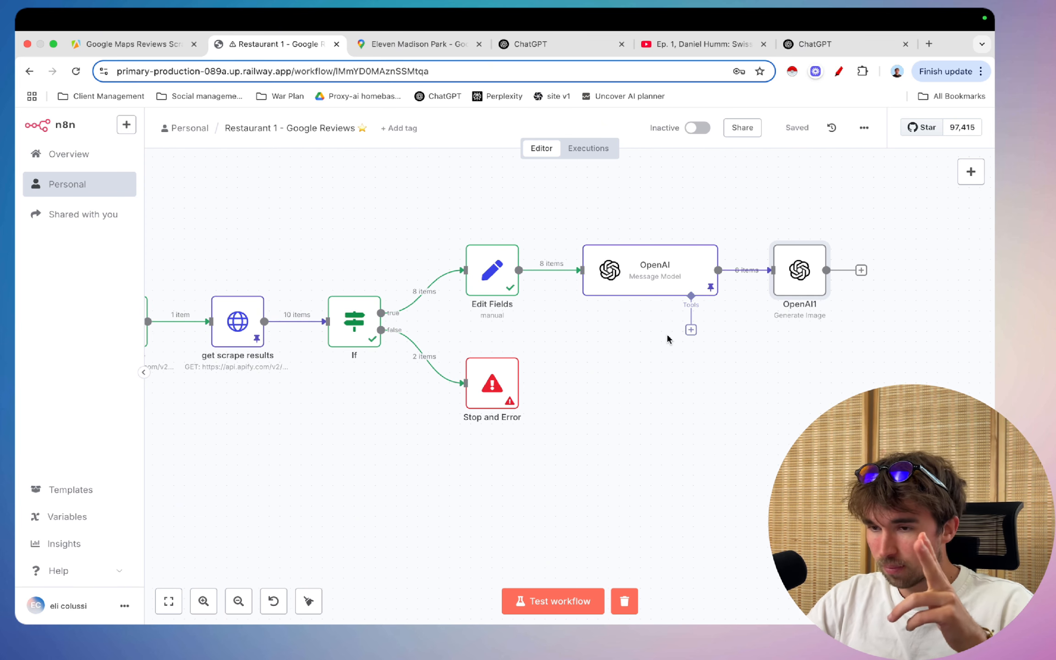
- Reopen the image generation node and delete the {{ $json.message.content }} expression from the end of its prompt
double_click(795, 280)
scroll(584, 389, down, 5)
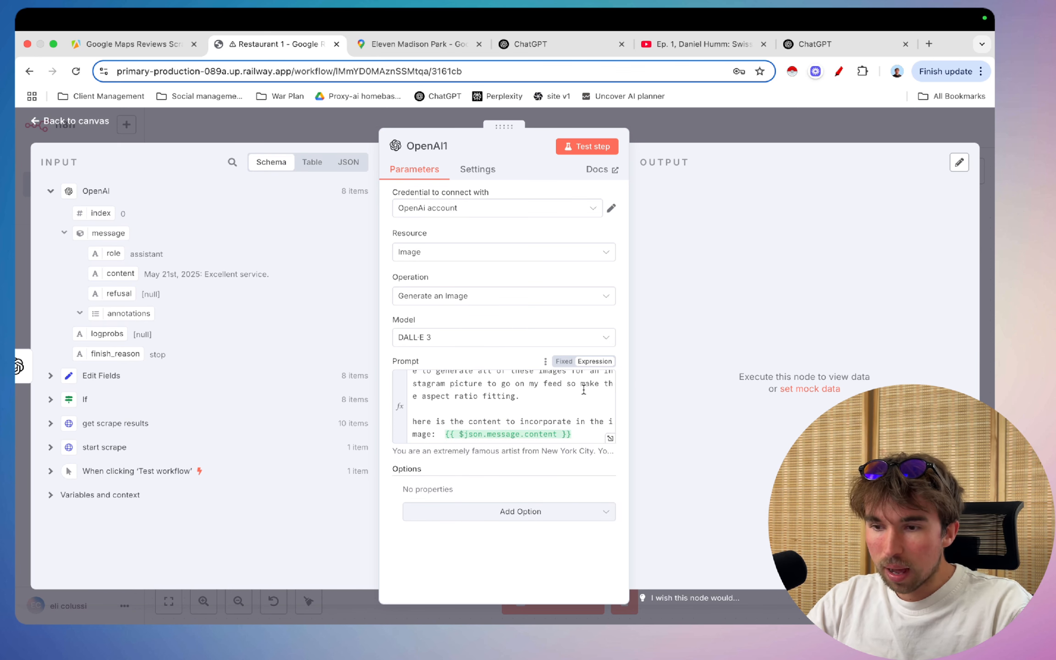
click(576, 437)
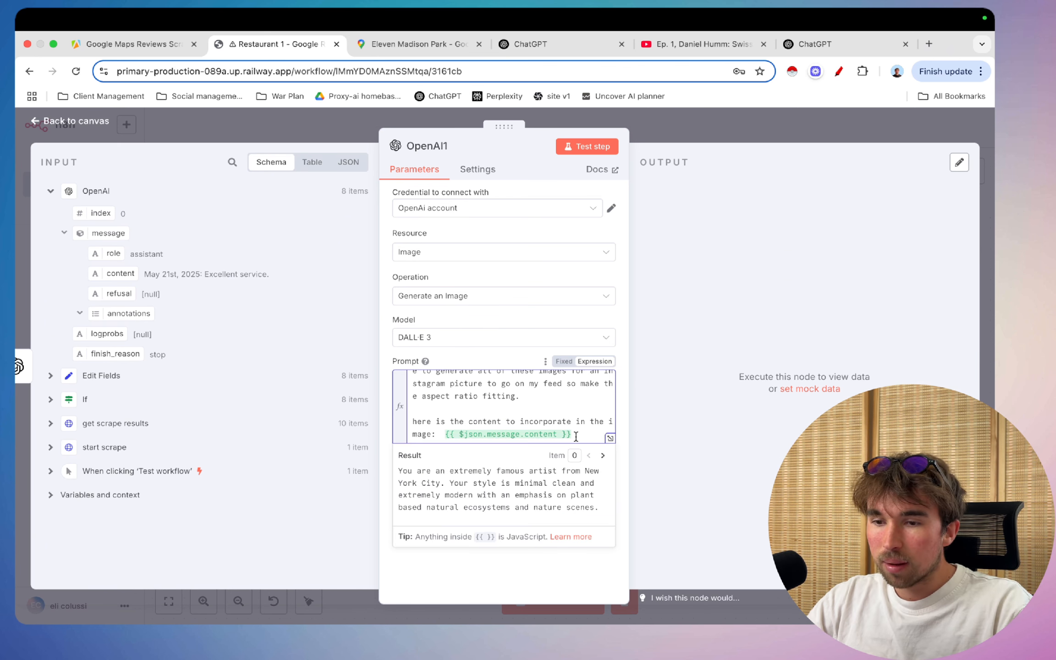
key(BackSpace)
key(BackSpace)
key(BackSpace)
key(BackSpace)
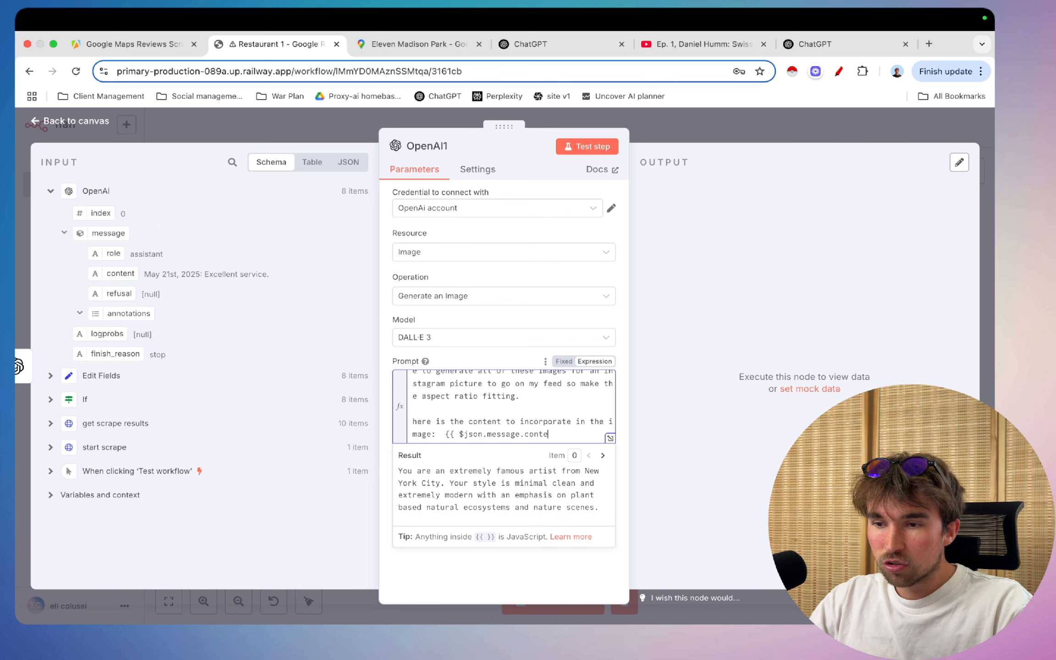
key(BackSpace)
key(BackSpace)
key(BackSpace)
key(BackSpace)
key(BackSpace)
key(BackSpace)
key(BackSpace)
key(BackSpace)
key(BackSpace)
key(BackSpace)
key(BackSpace)
key(BackSpace)
key(BackSpace)
key(BackSpace)
key(BackSpace)
key(BackSpace)
key(BackSpace)
key(BackSpace)
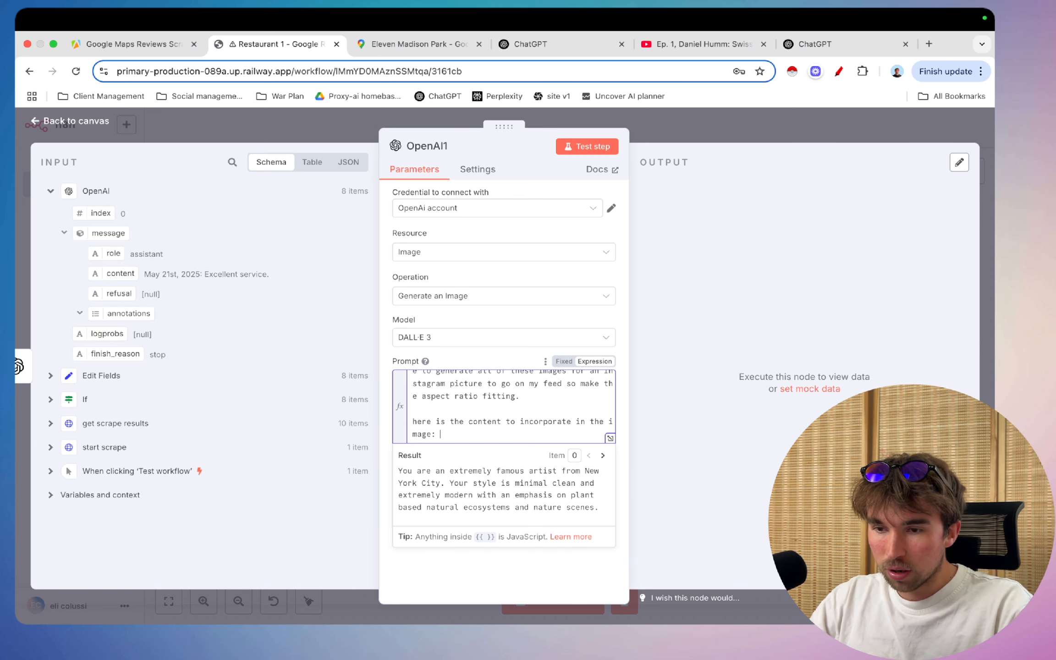
- Make the image prompt fixed text and end it with "May 21st, 2025: one of the absolute most gorgeous restaurants I've ever been to."
click(563, 361)
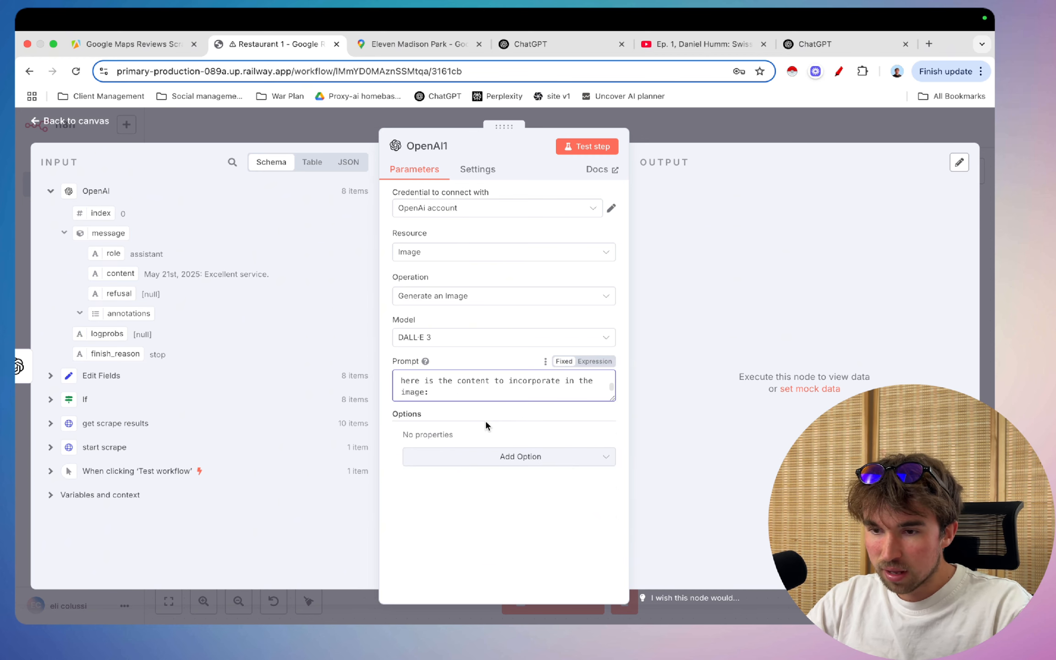
key(super+v)
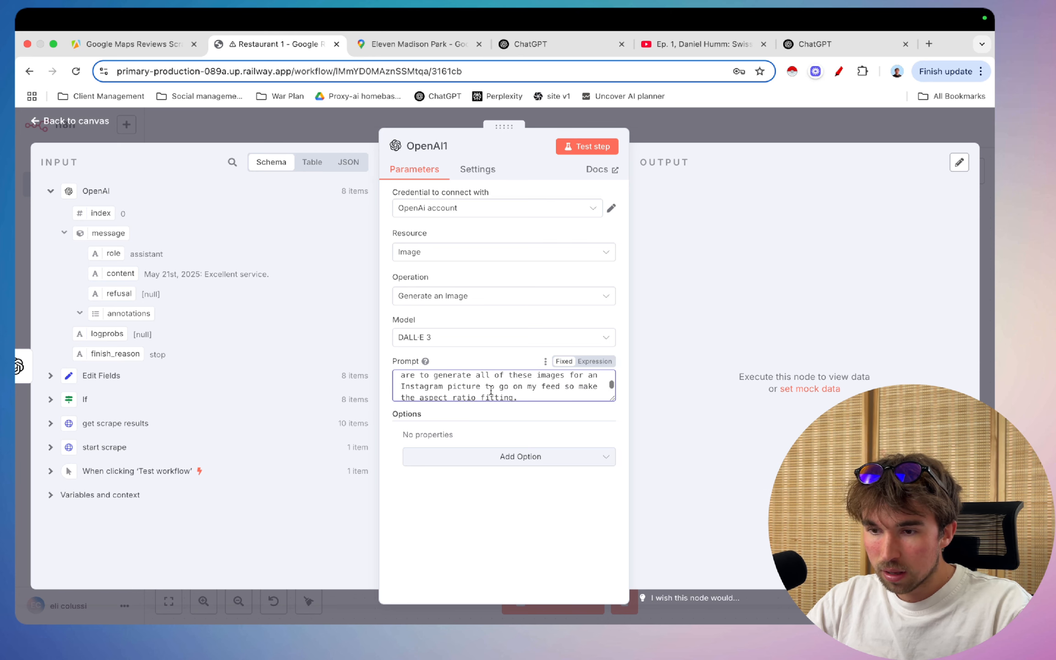
drag(612, 398, 580, 538)
scroll(581, 538, down, 2)
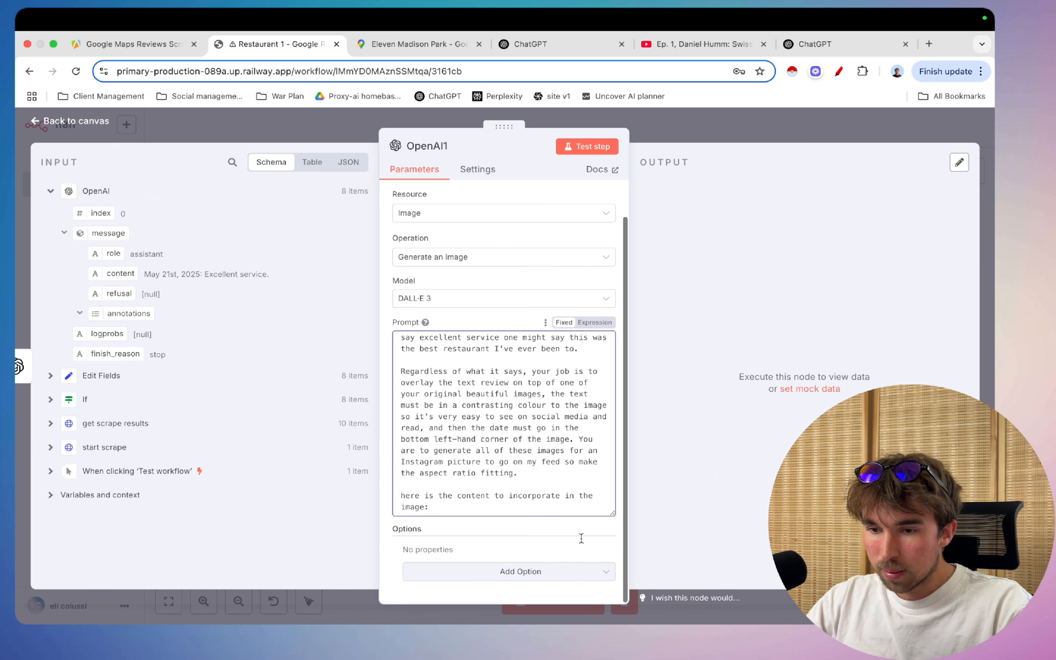
text(May)
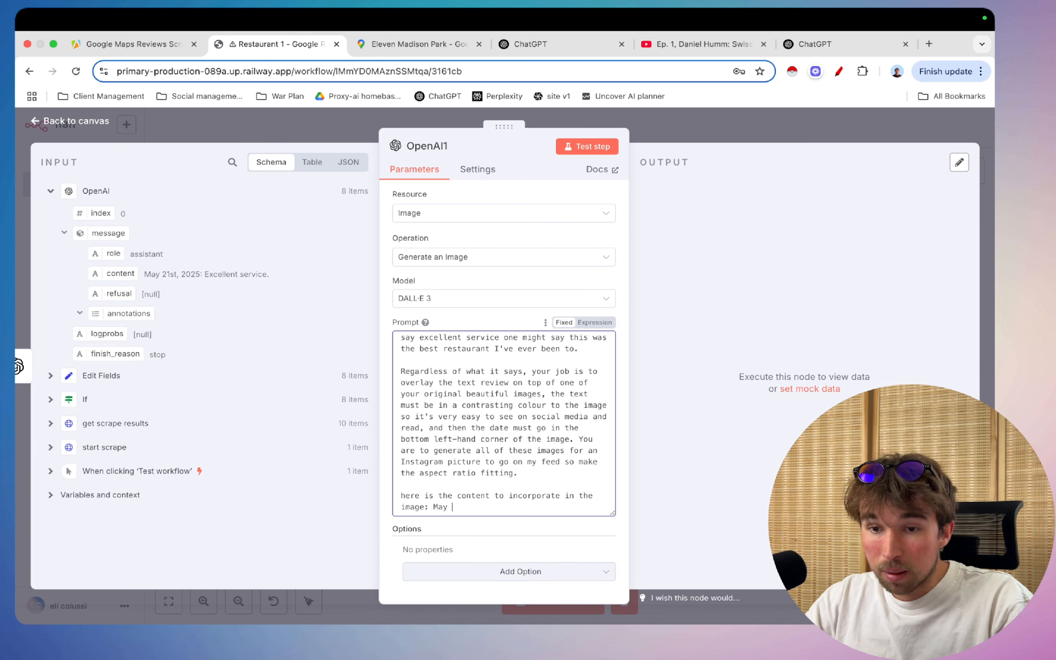
text( 21st, )
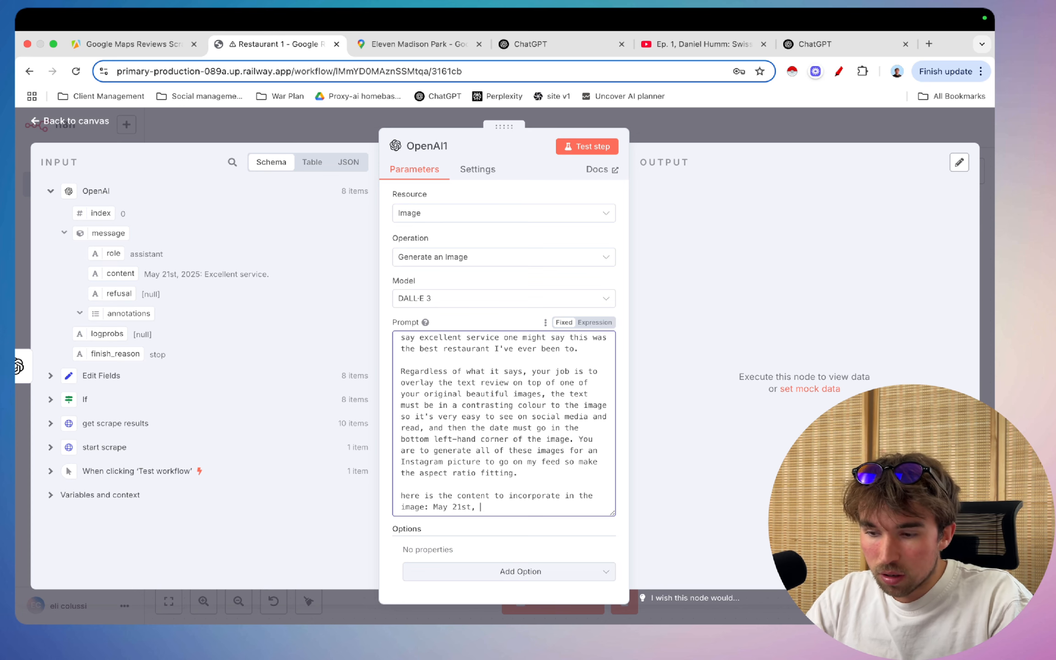
text(2025:)
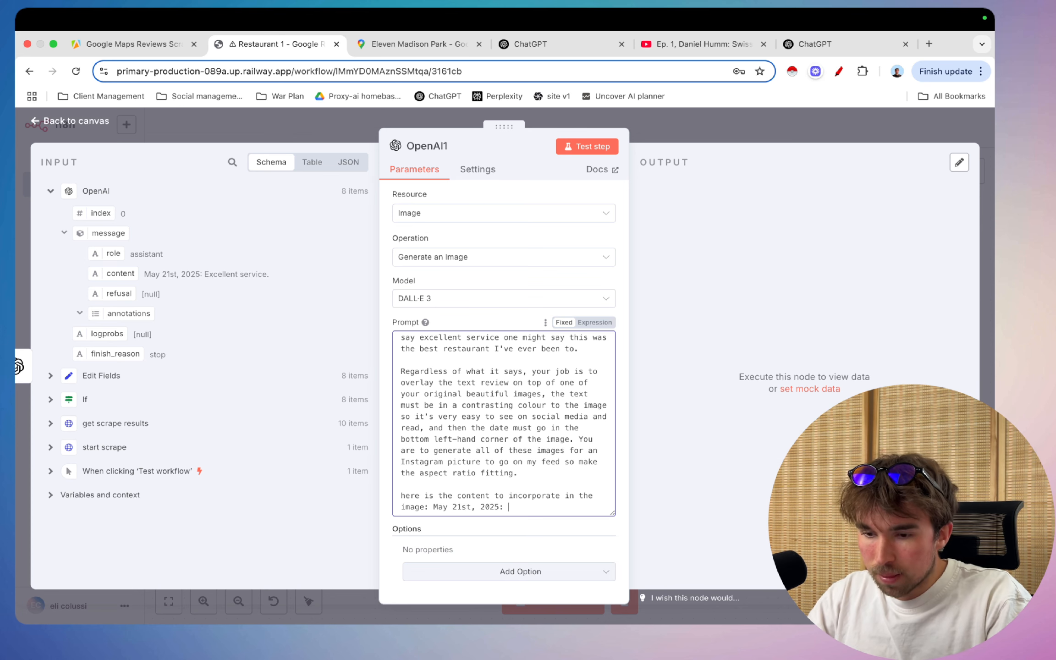
key(F5)
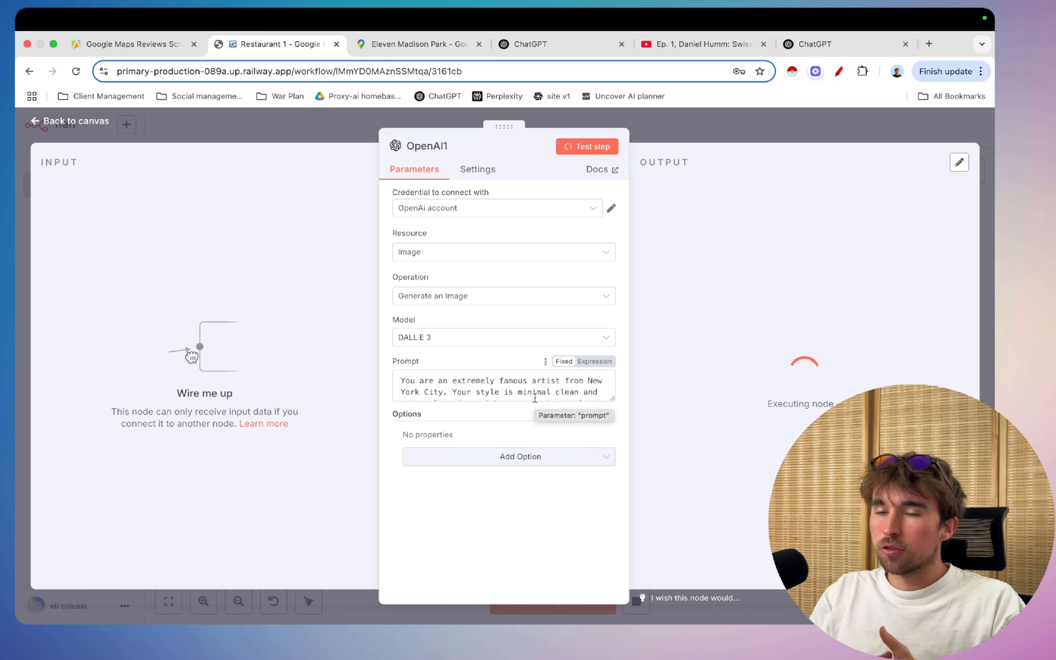
- Enlarge the prompt field, open the generated image and examine how it renders the review text and date
drag(613, 399, 619, 612)
scroll(573, 491, down, 1)
scroll(572, 491, down, 3)
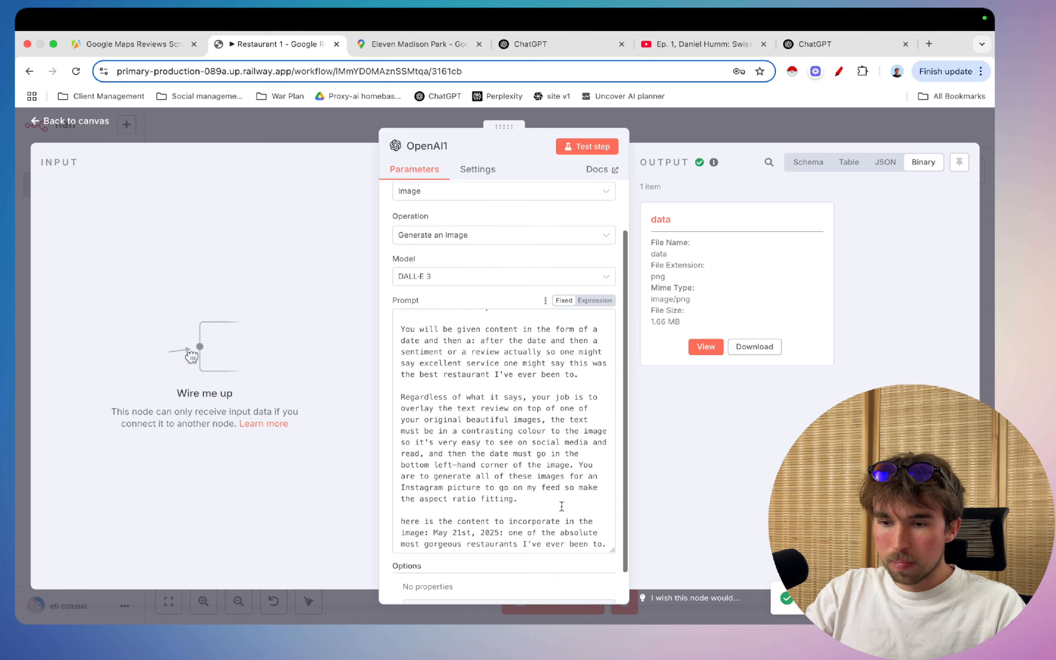
click(705, 347)
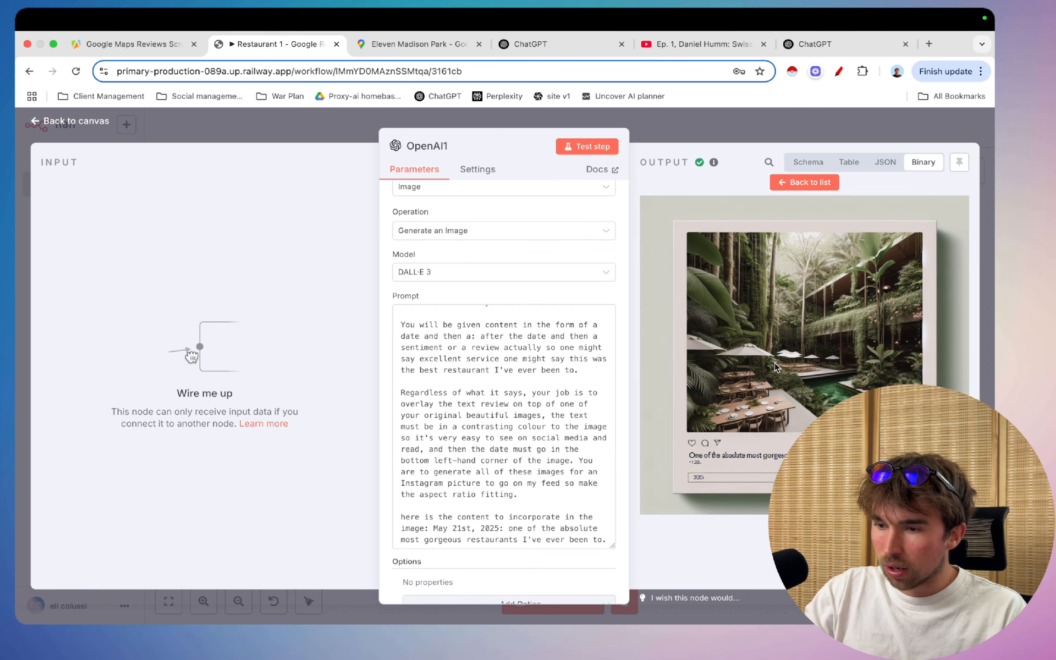
scroll(777, 368, up, 5)
scroll(778, 368, down, 5)
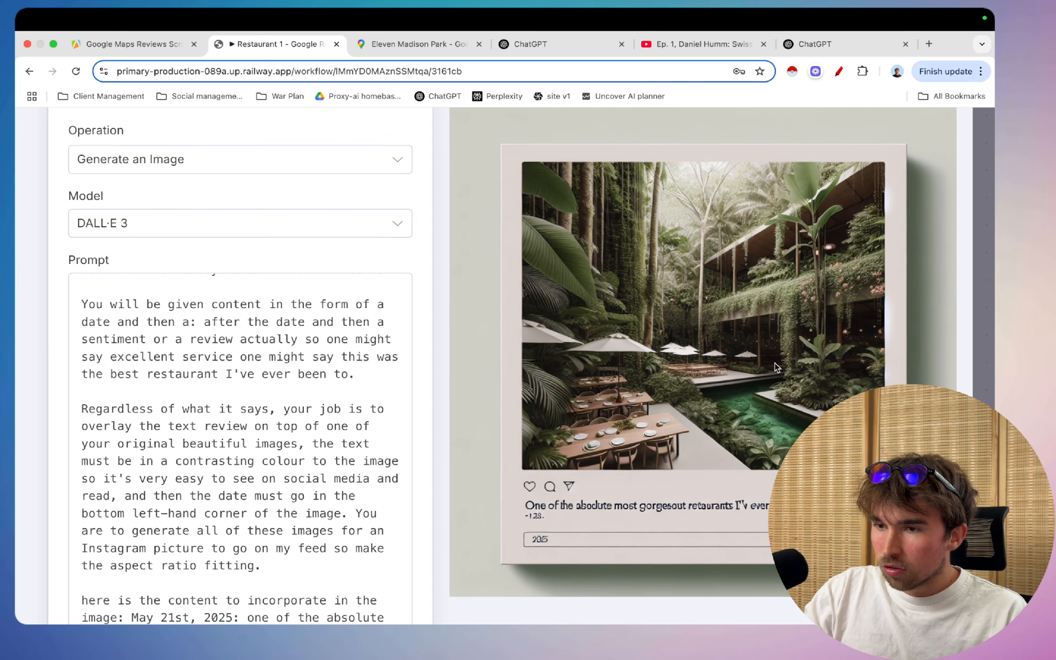
- Search the web for the newest version of DALL-E
click(929, 44)
text(new)
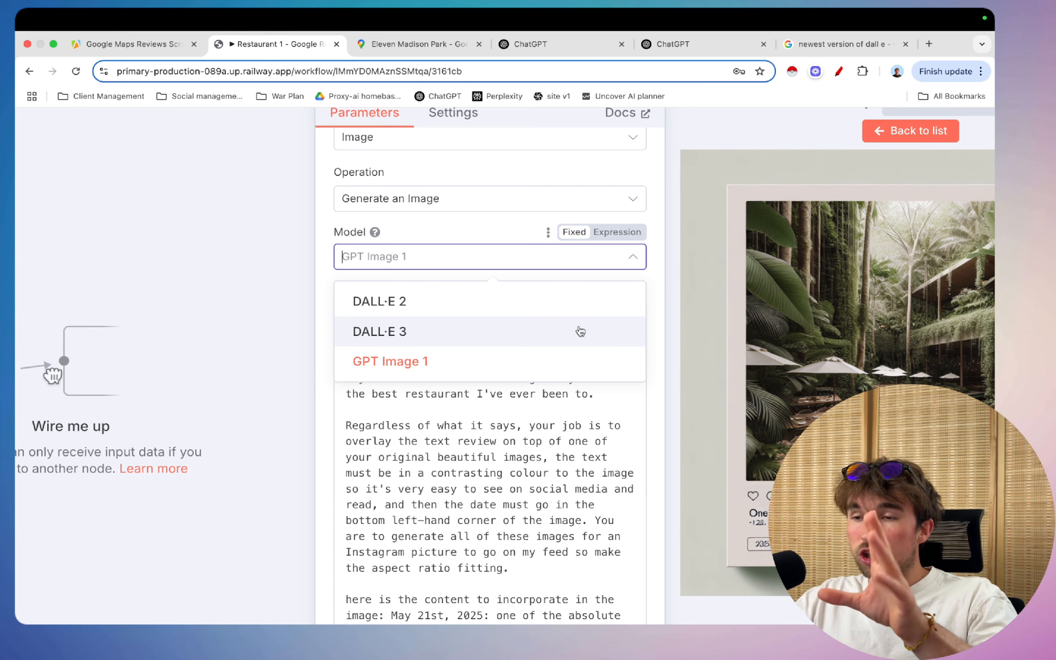
- Set the image generation node's model to GPT Image 1 and run a test of the node
scroll(939, 338, right, 5)
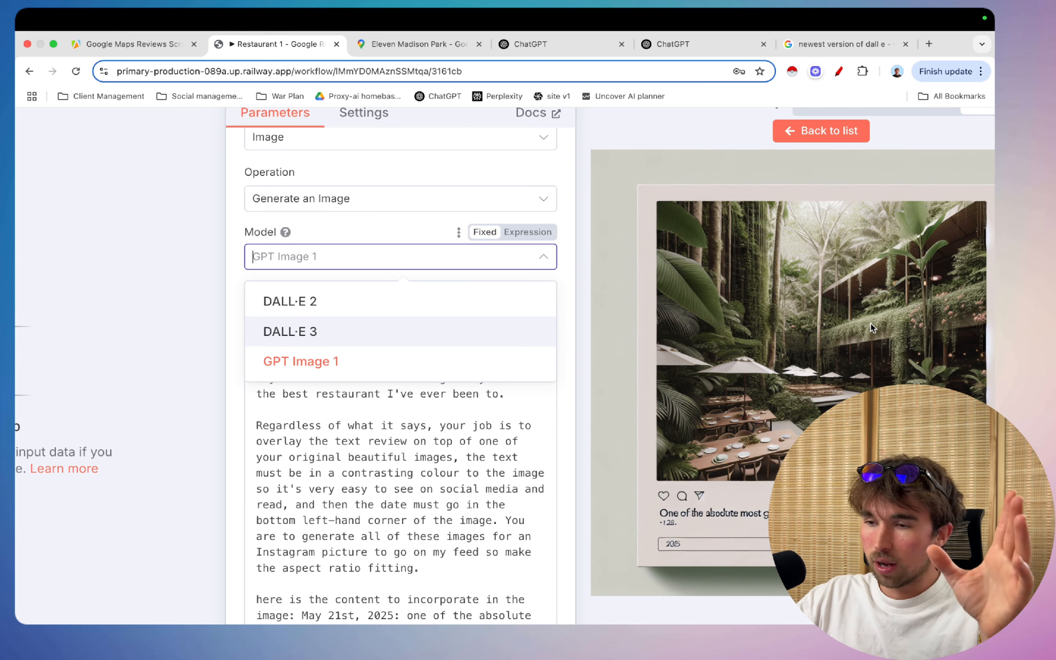
scroll(870, 324, down, 1)
scroll(871, 324, right, 2)
scroll(871, 324, right, 2)
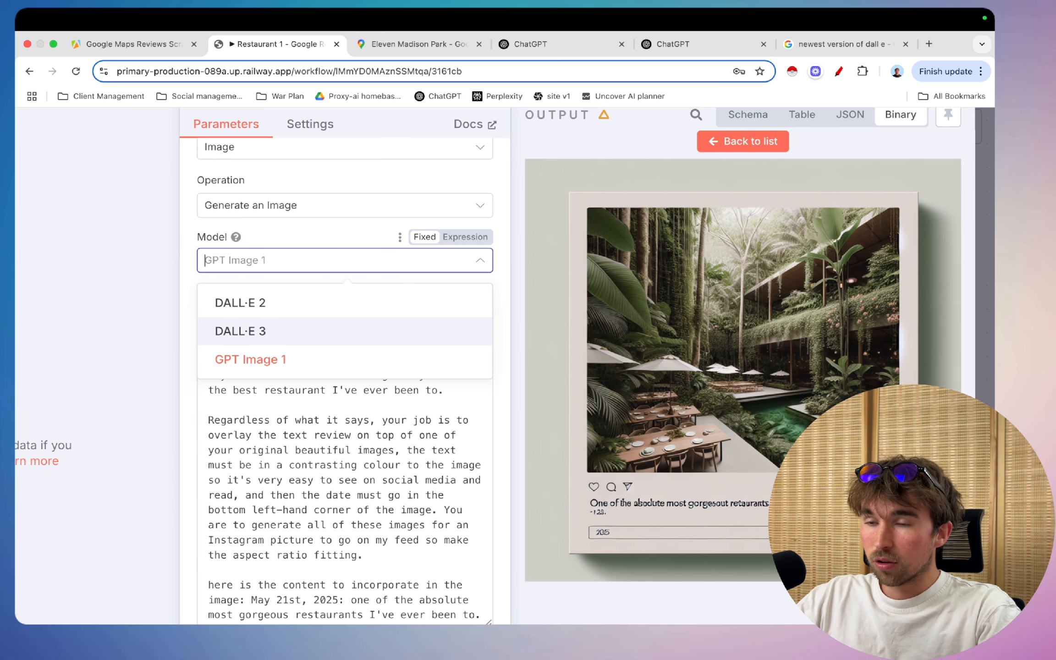
scroll(747, 411, down, 3)
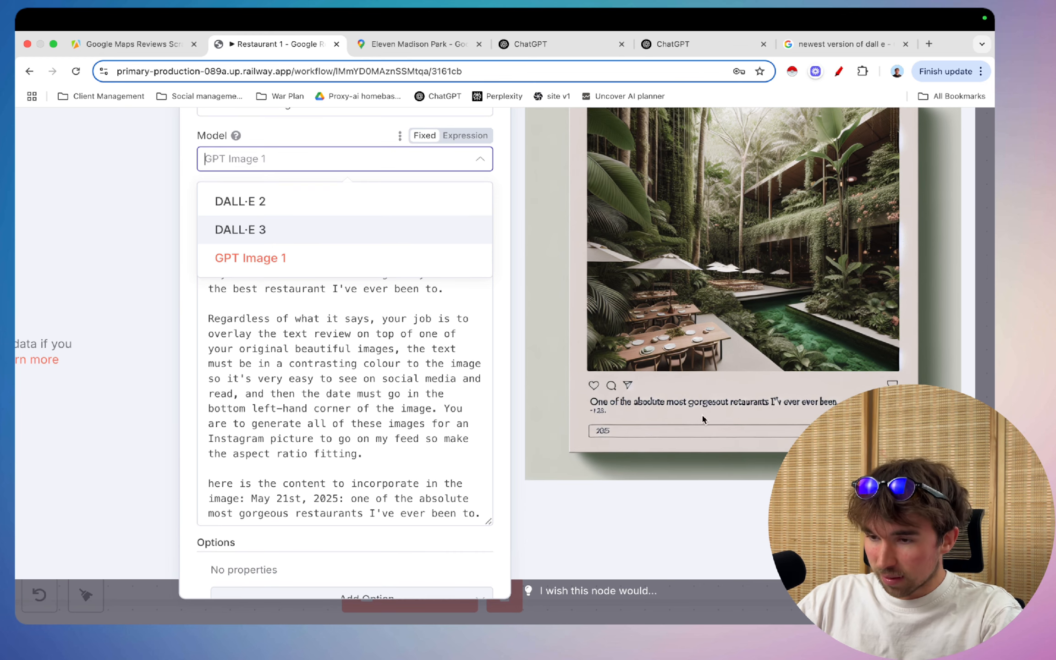
scroll(692, 406, up, 3)
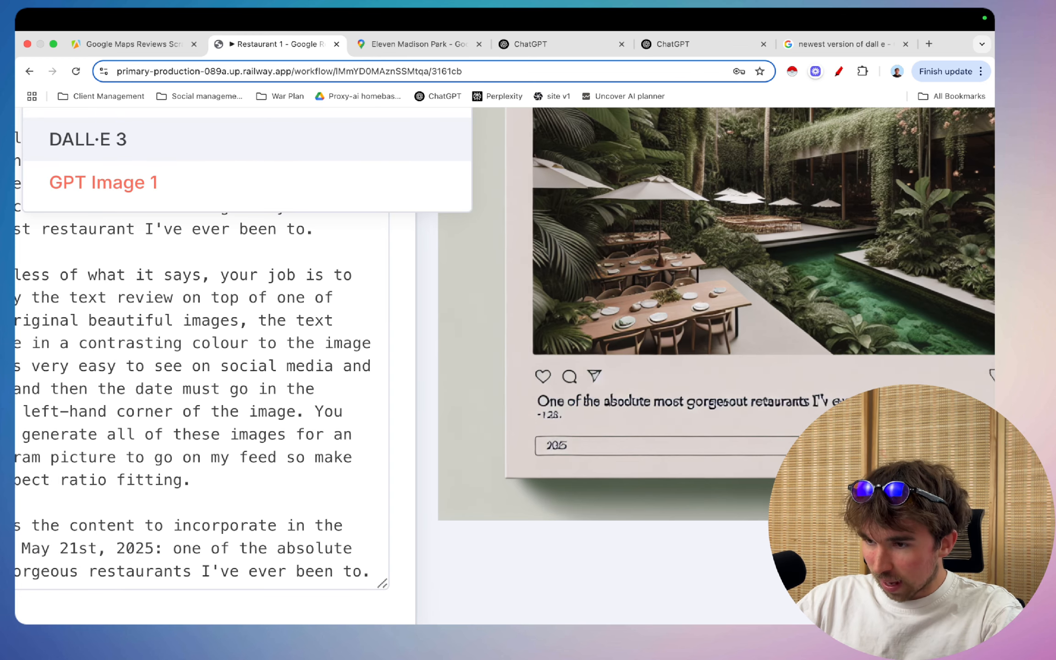
scroll(713, 402, down, 3)
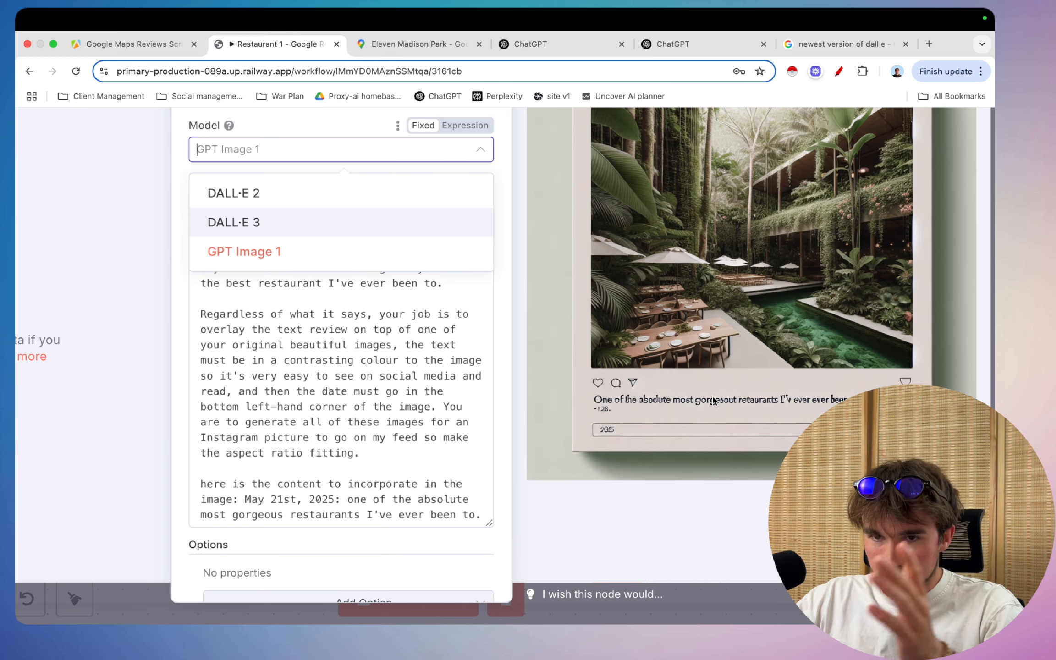
click(238, 249)
scroll(305, 250, down, 3)
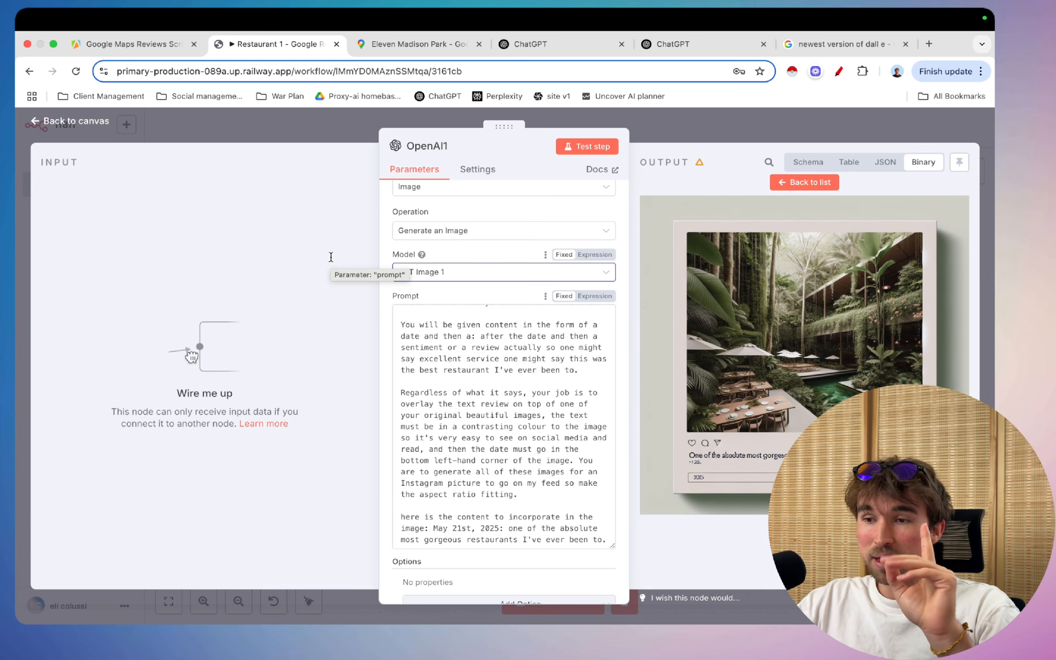
click(597, 150)
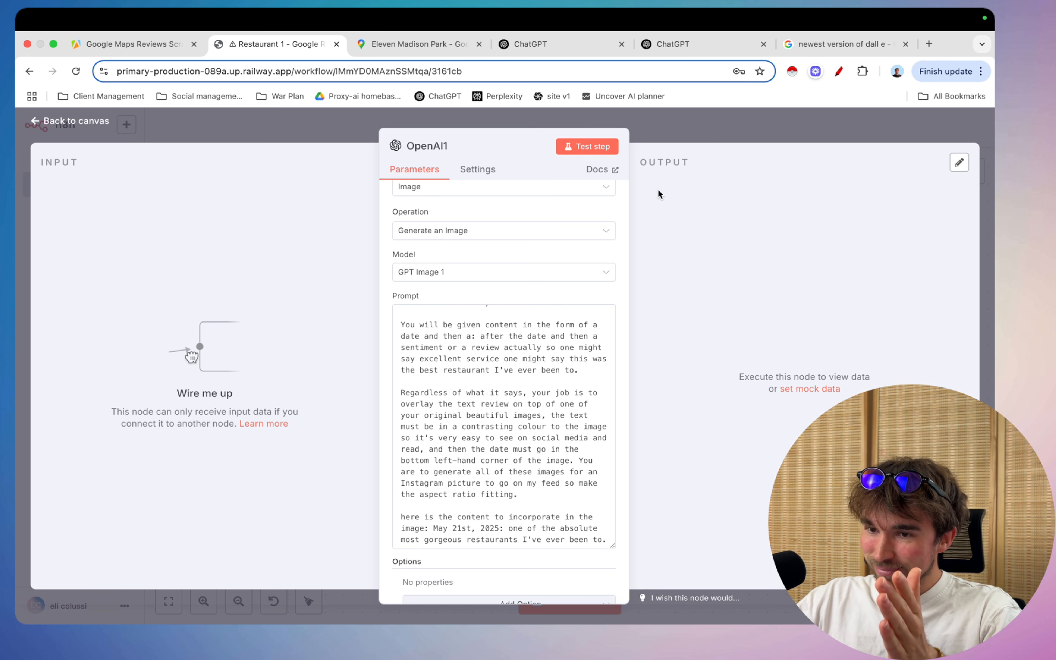
scroll(610, 183, up, 3)
click(596, 147)
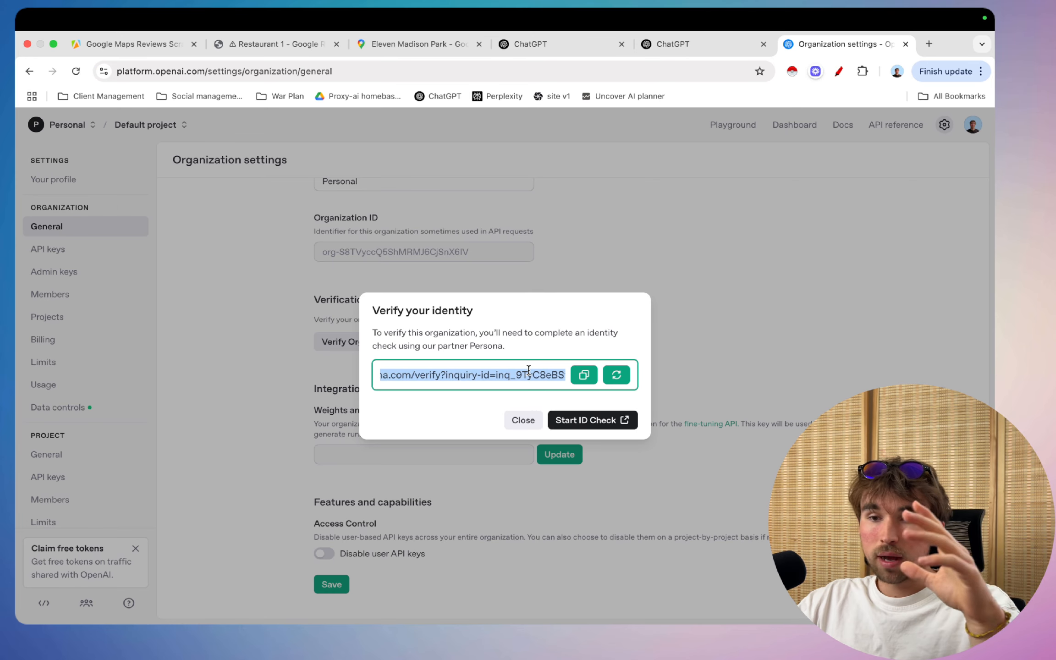
- Review OpenAI's organization identity verification dialog against the node's error message and close the OpenAI page
scroll(528, 370, right, 1)
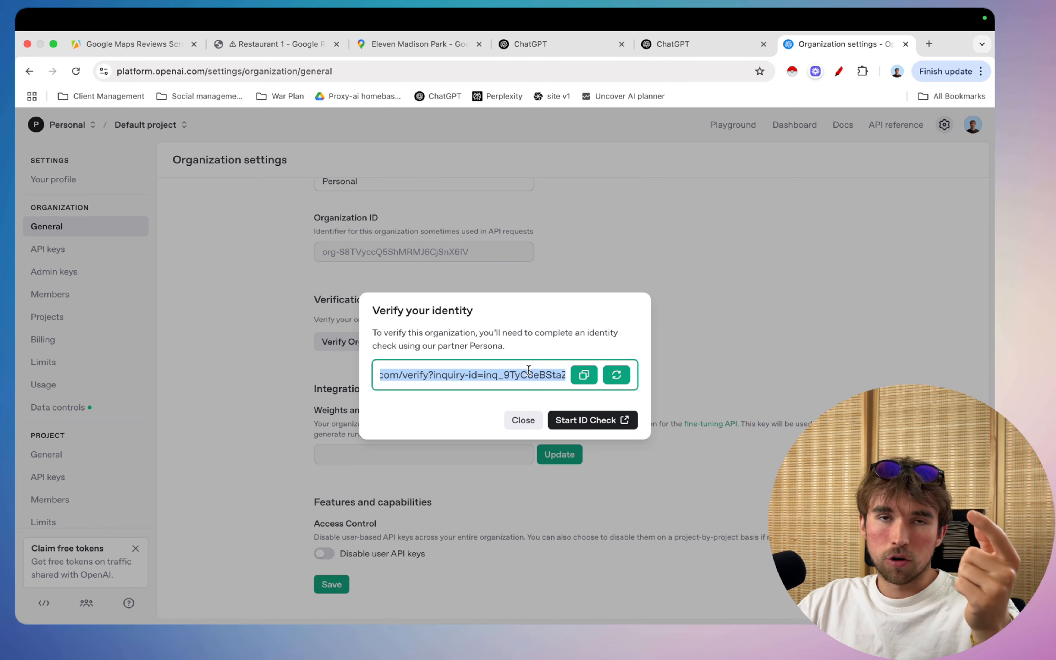
click(287, 46)
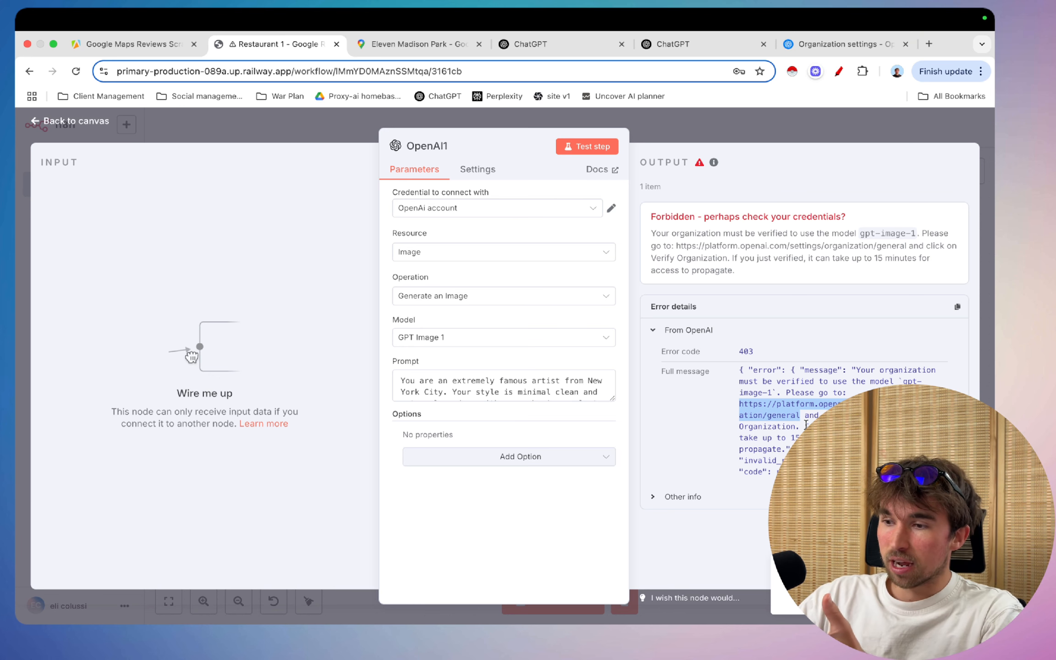
click(847, 48)
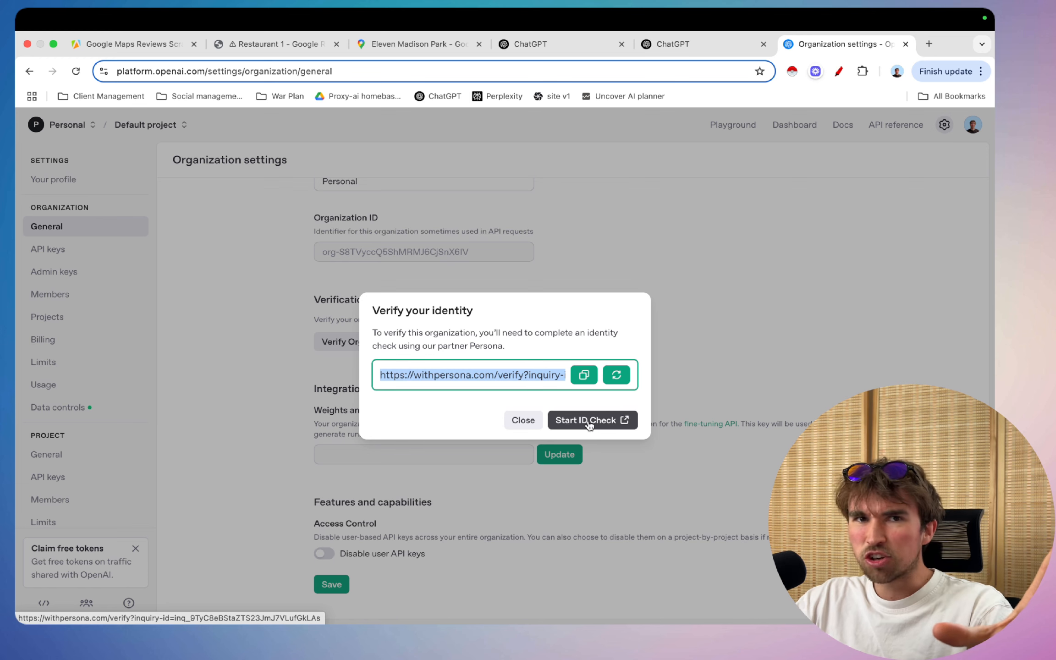
key(super+w)
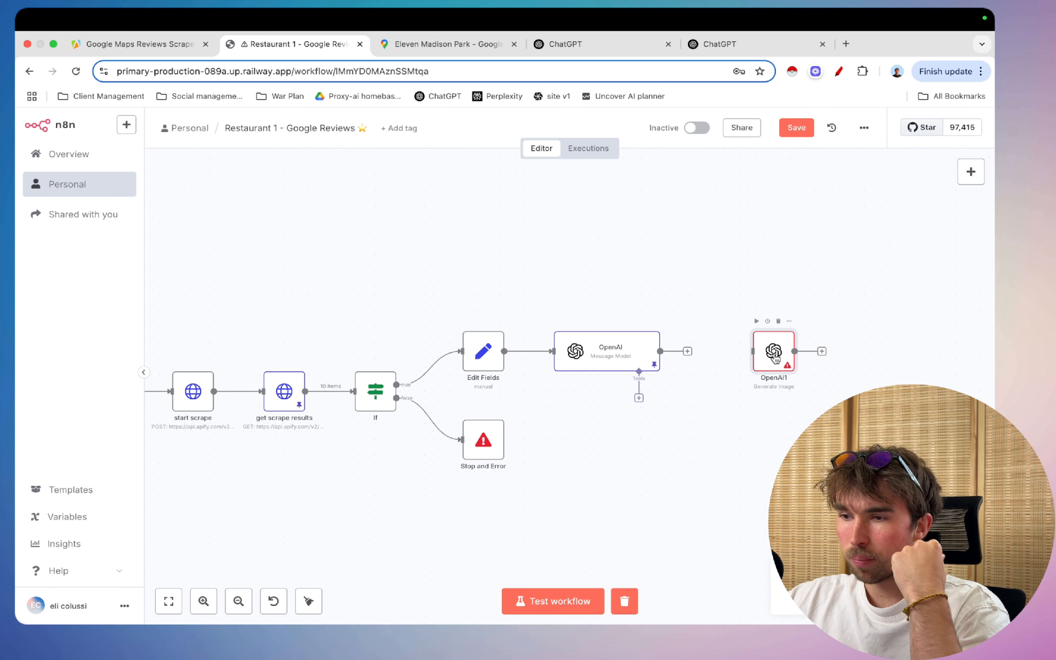
- Reopen the image generation node, rerun its test and examine the full error details
double_click(774, 357)
click(587, 146)
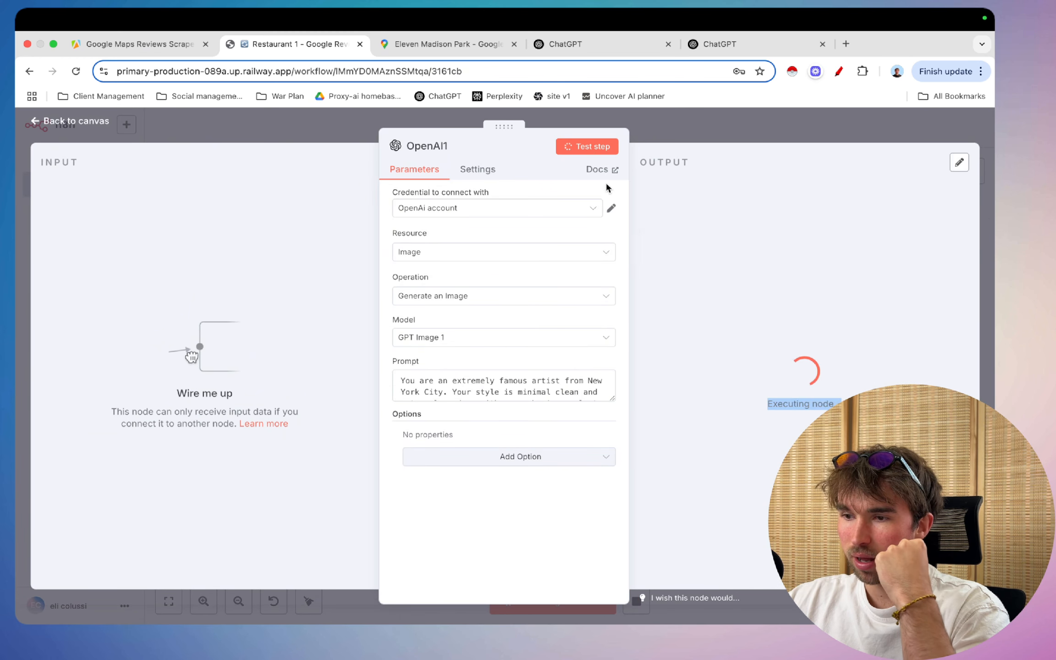
click(705, 443)
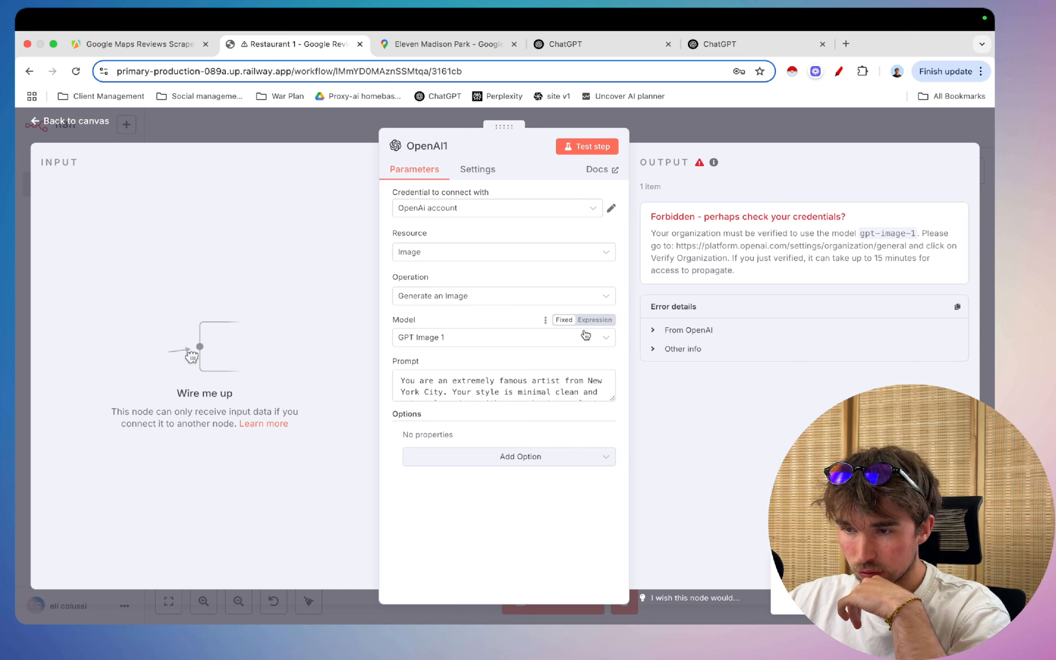
click(651, 331)
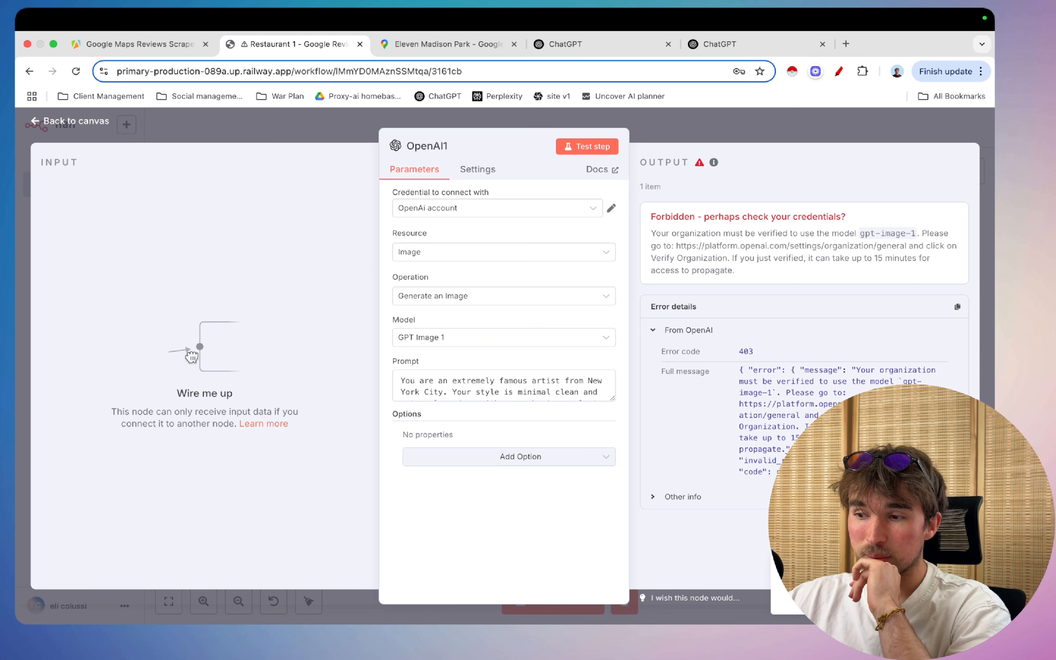
click(671, 498)
scroll(675, 499, down, 7)
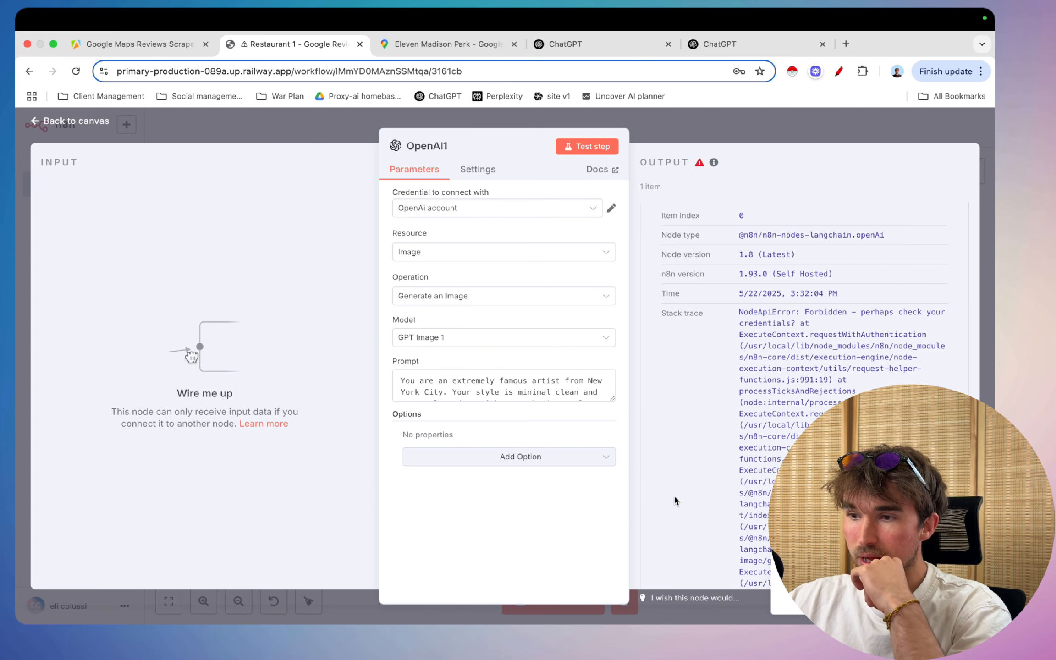
scroll(674, 494, up, 7)
click(523, 254)
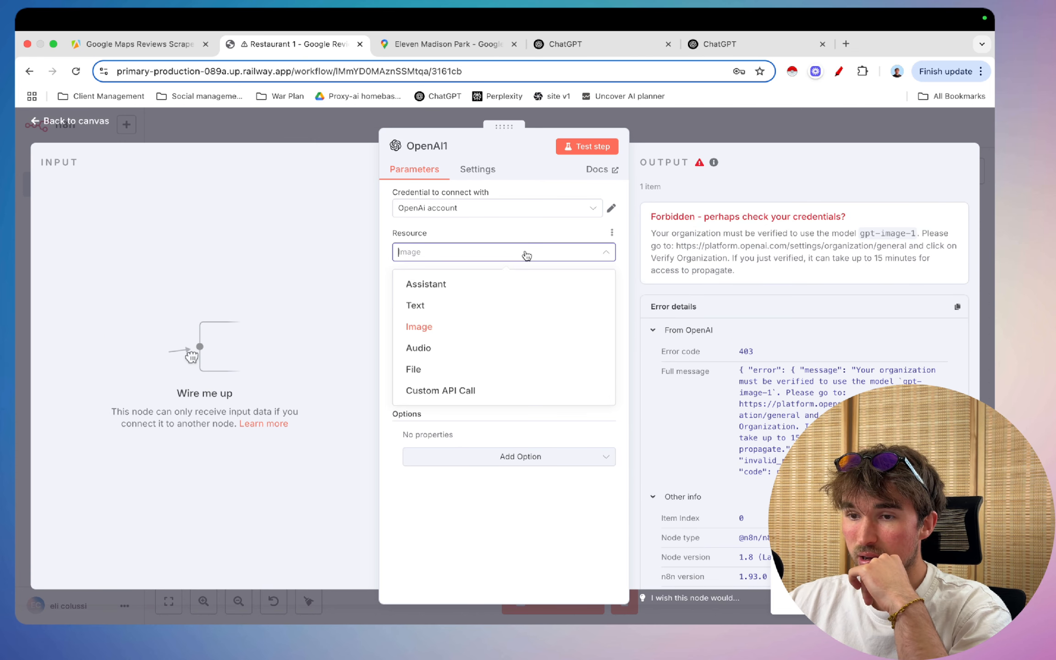
click(544, 213)
click(542, 241)
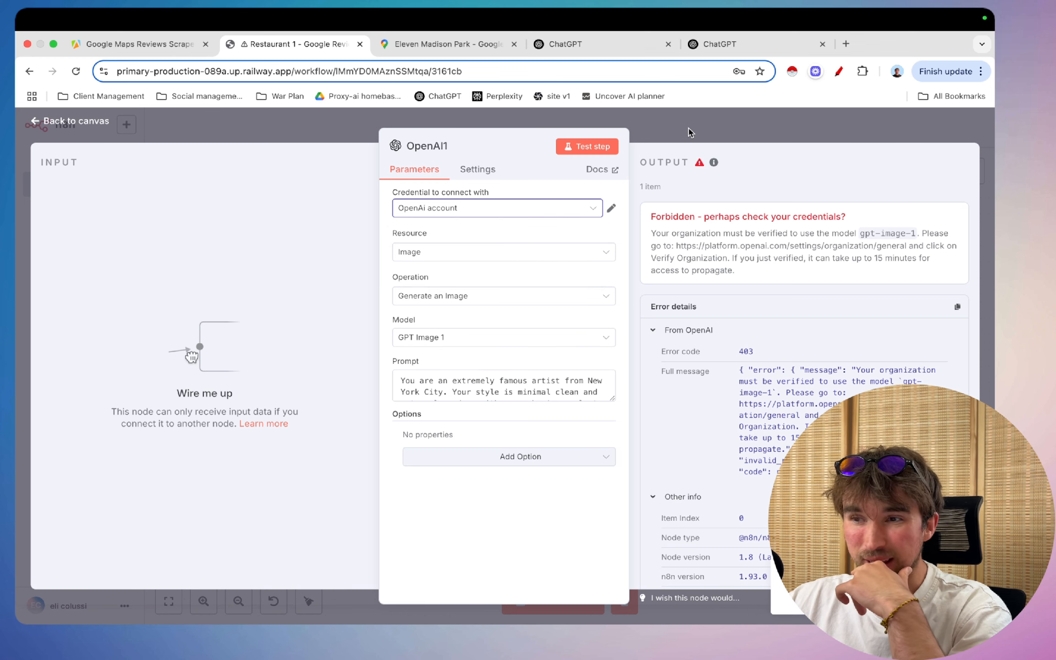
click(591, 257)
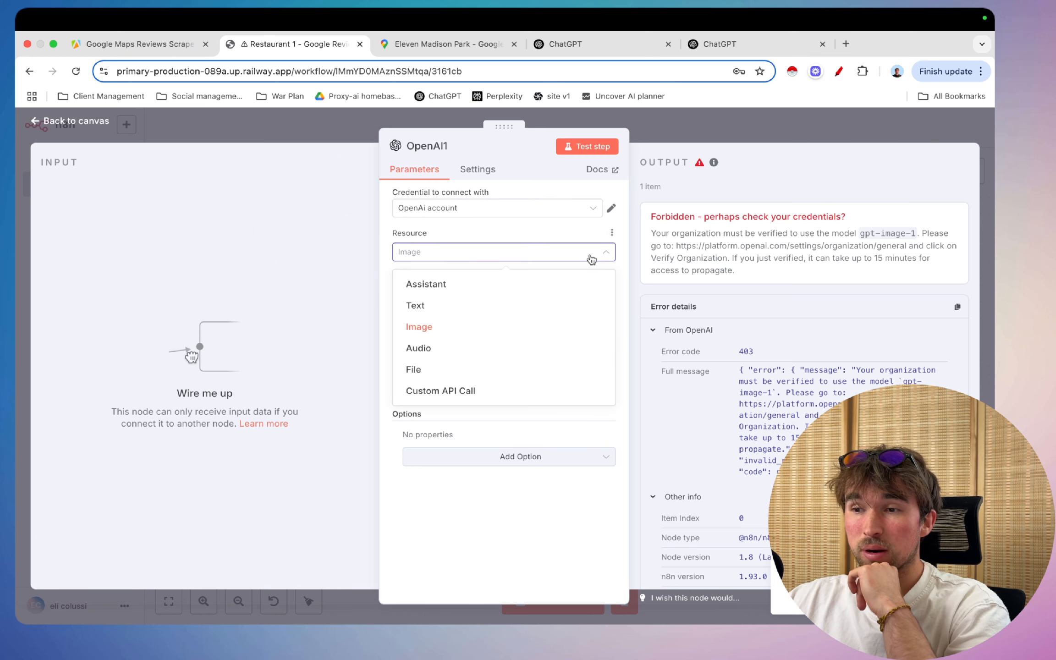
click(705, 118)
- Copy the full prompt from the image generation node and delete that node from the canvas
double_click(774, 350)
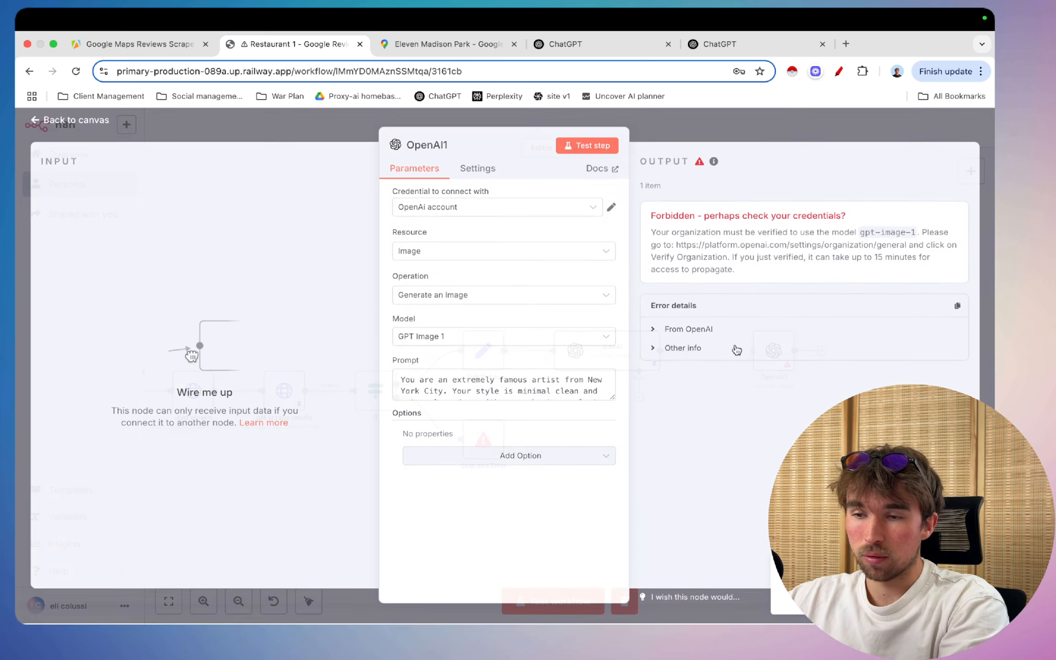
click(500, 376)
key(ctrl+a)
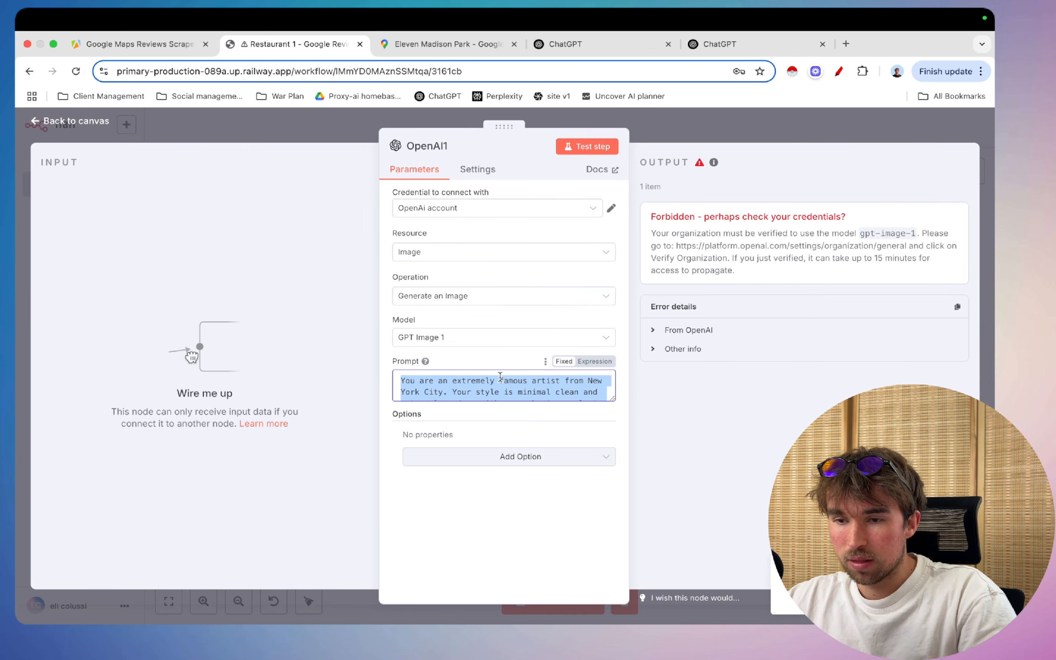
click(697, 133)
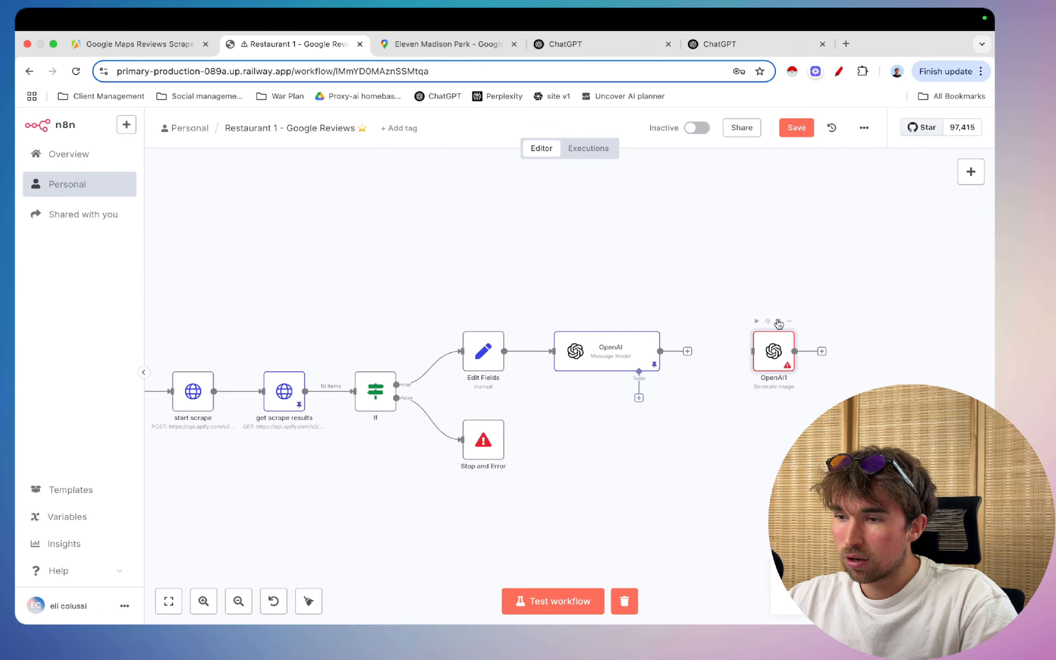
click(778, 321)
- Add an OpenAI node with the Generate an Image action to the empty canvas area beside the message model node
right_click(740, 361)
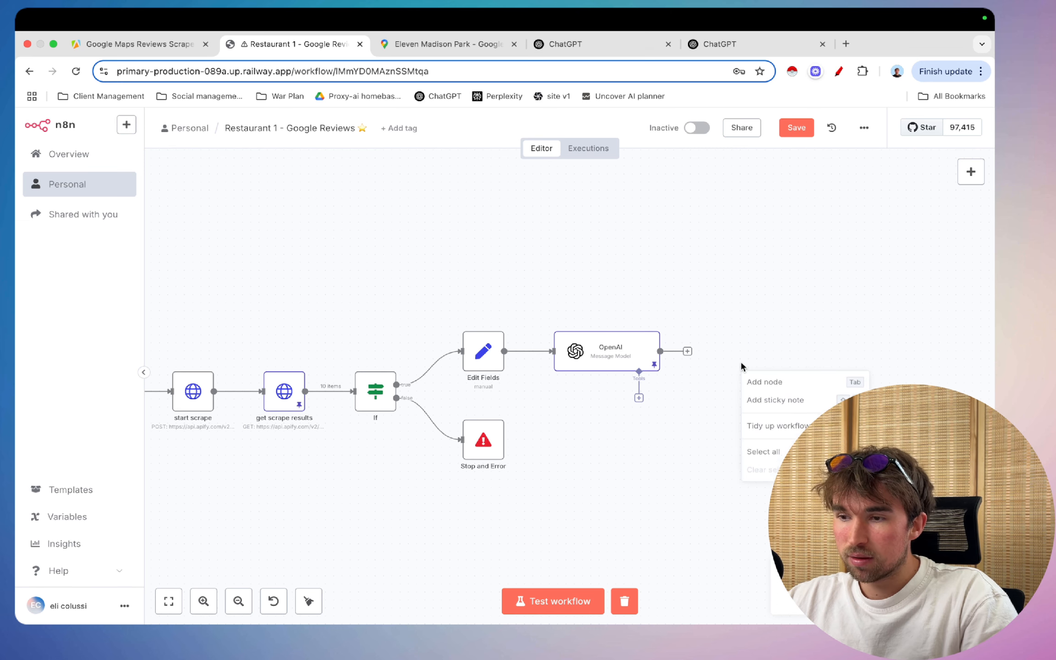
click(755, 381)
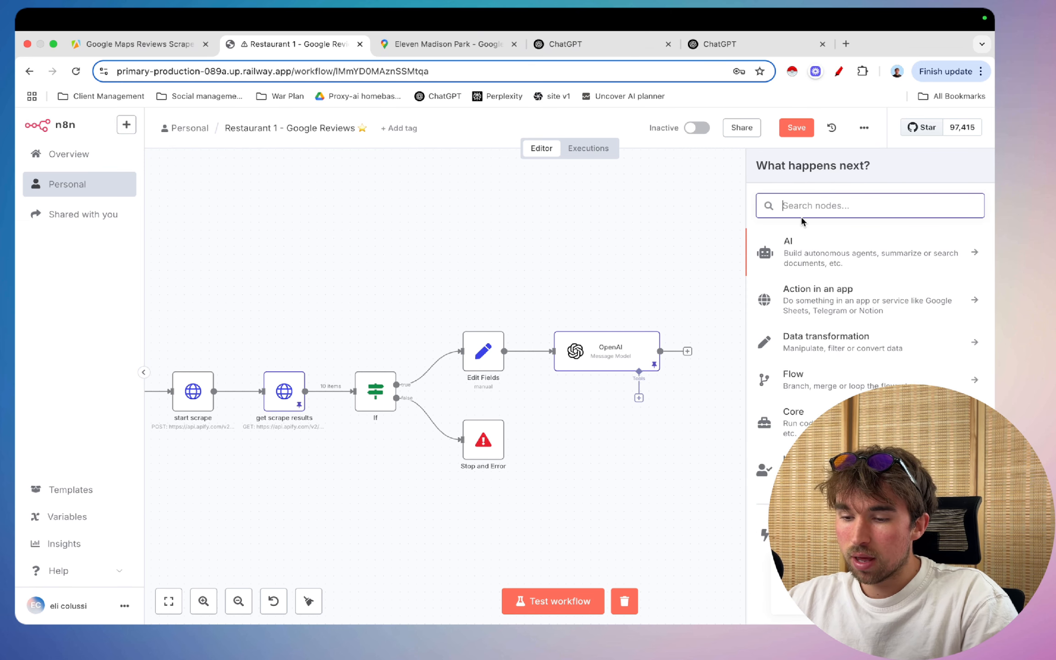
text(open)
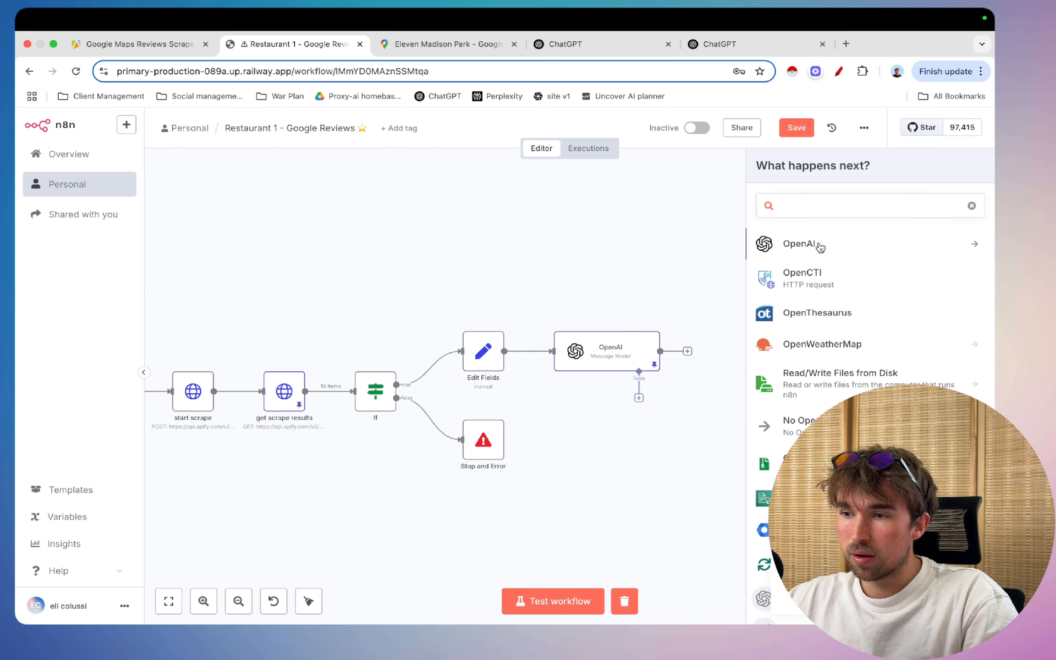
click(816, 243)
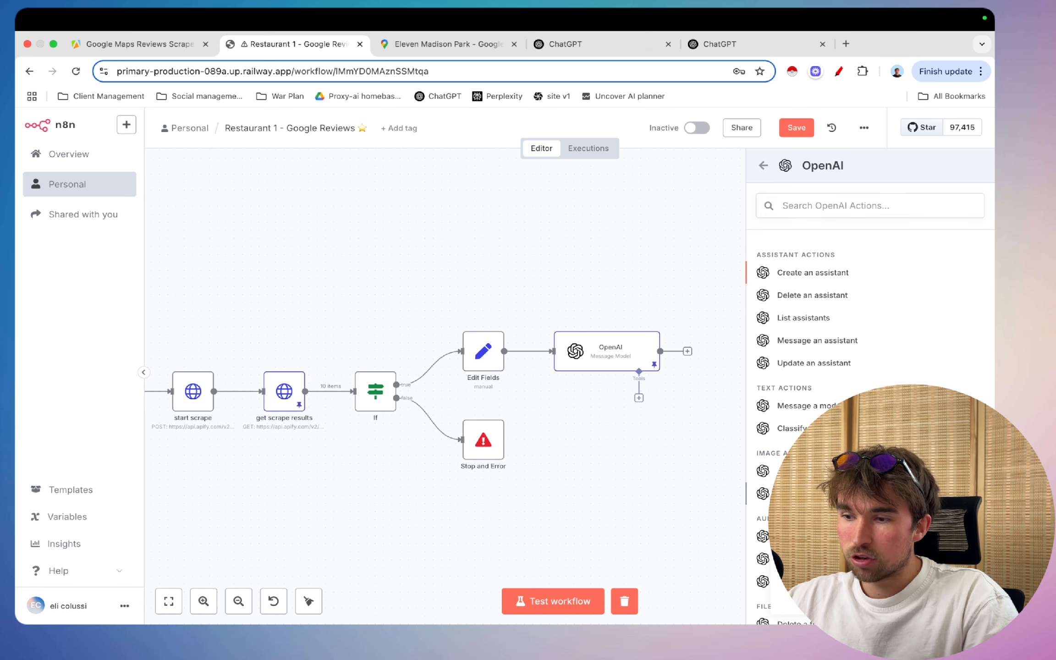
click(806, 493)
- Set the new image node's model to GPT Image 1, paste the copied artist prompt and test the node
click(510, 344)
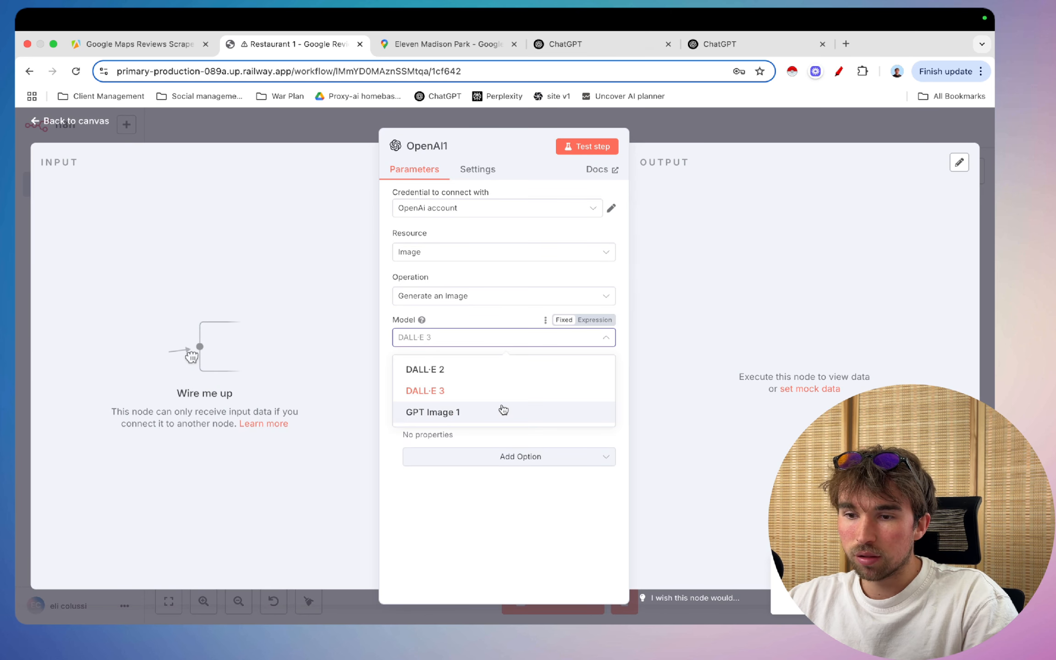
click(483, 410)
click(479, 387)
text(here is the content to incorporate in the image: May 21st, 2025: one of the absolute most gorgeous restaurants I've ever been to.)
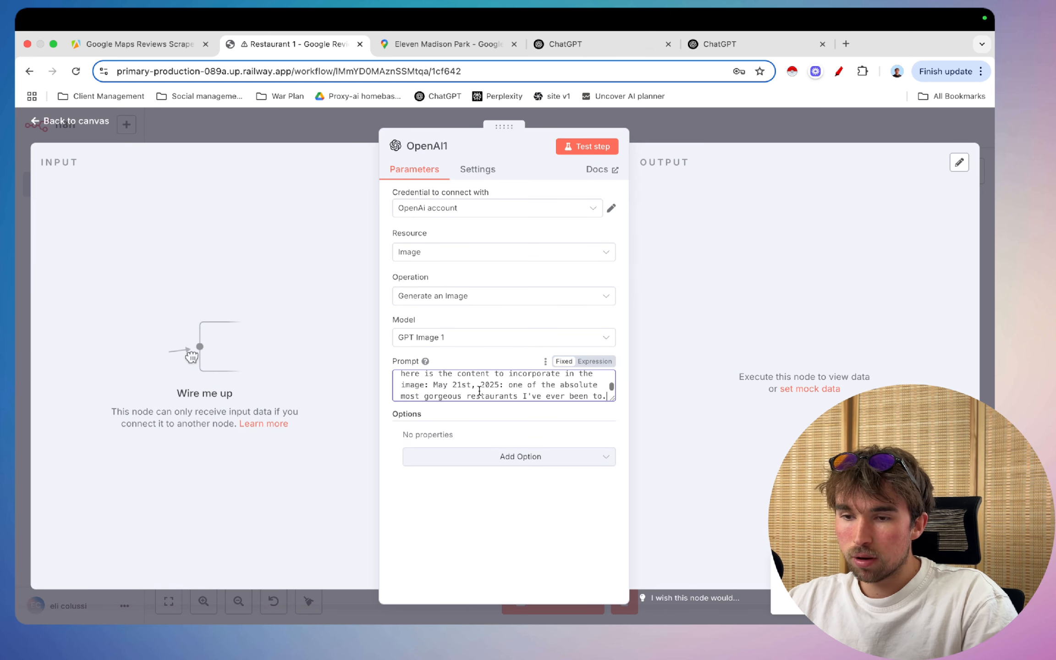
click(579, 148)
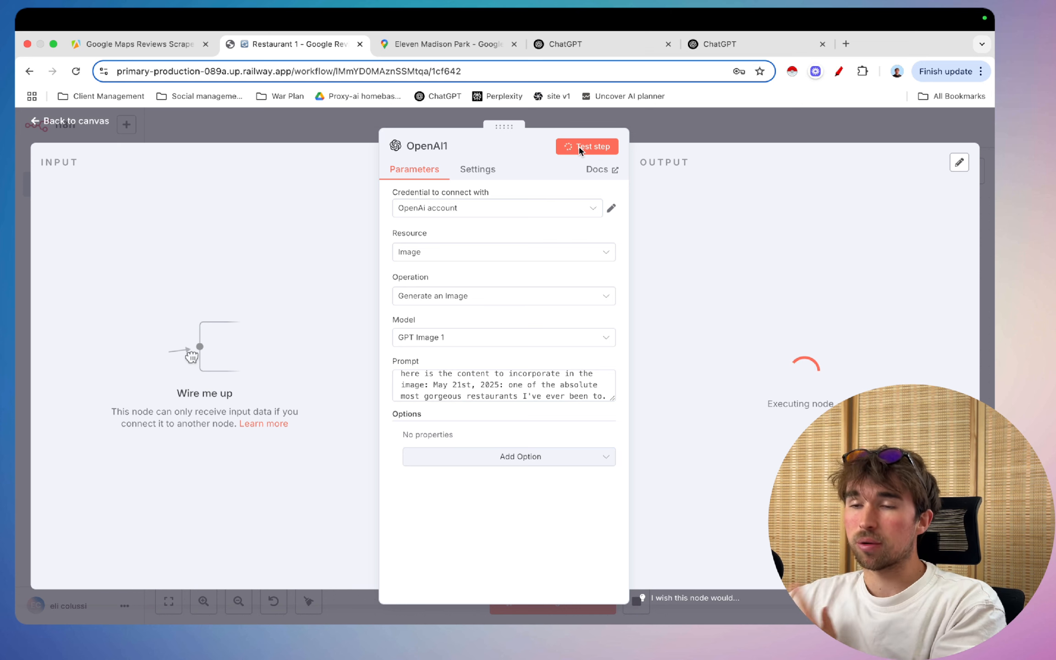
- Enlarge the prompt field to review the full prompt, and view the generated image to compare it with the instructions
drag(613, 396, 614, 617)
scroll(547, 488, down, 3)
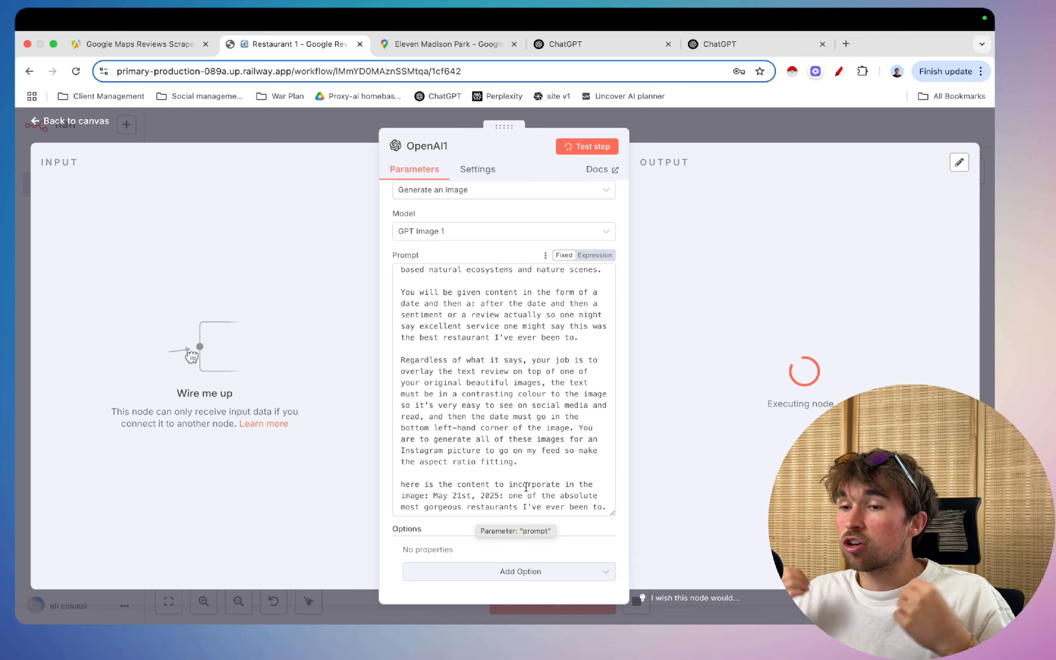
scroll(485, 328, up, 2)
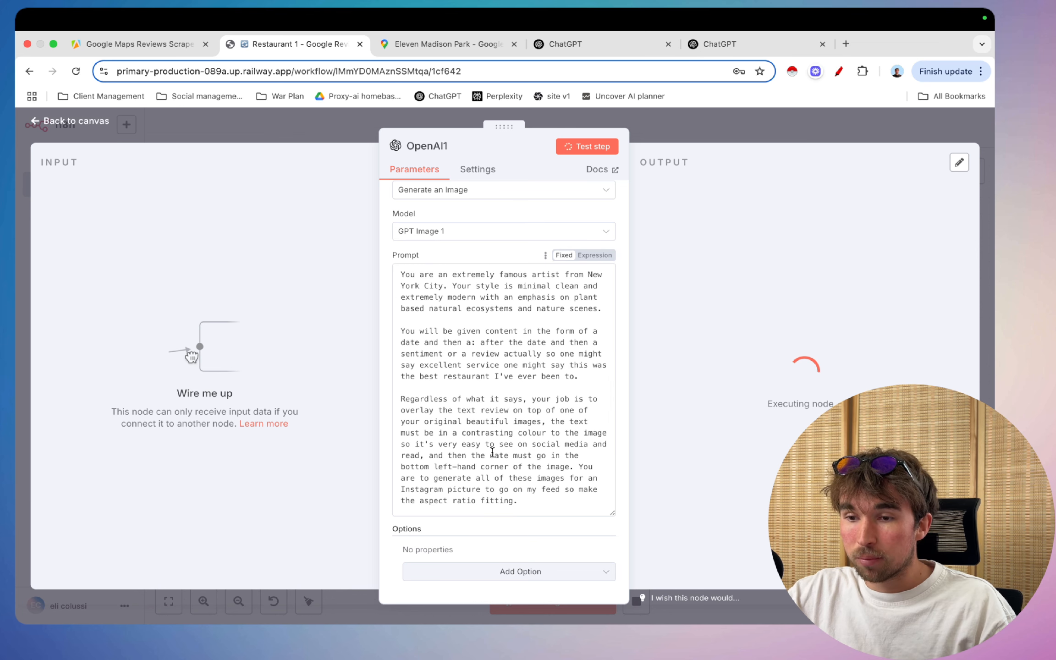
scroll(492, 452, down, 2)
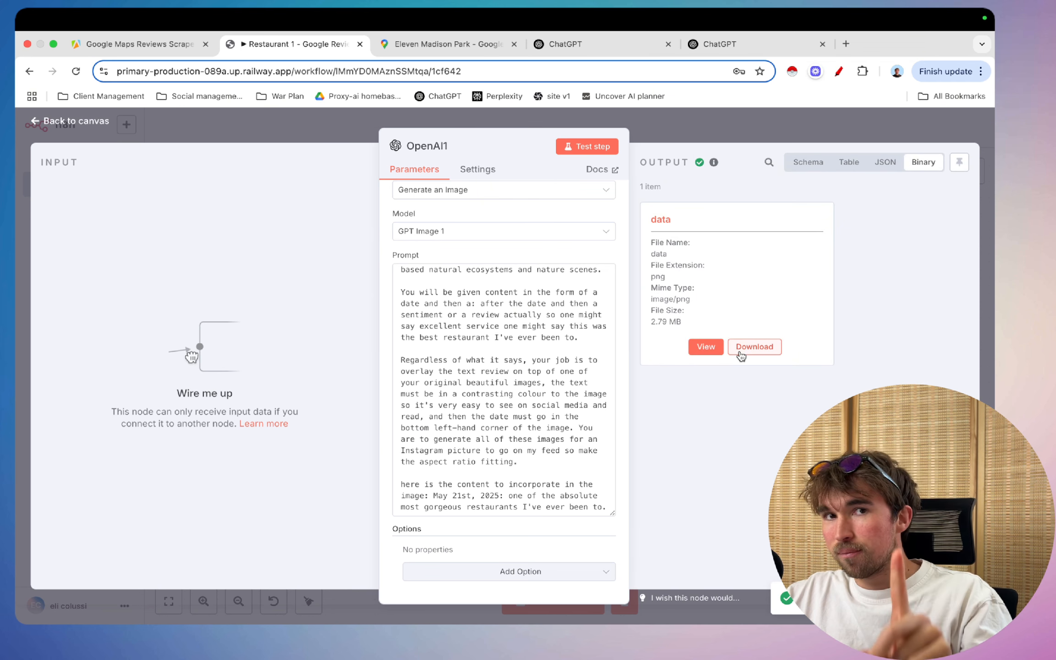
click(706, 347)
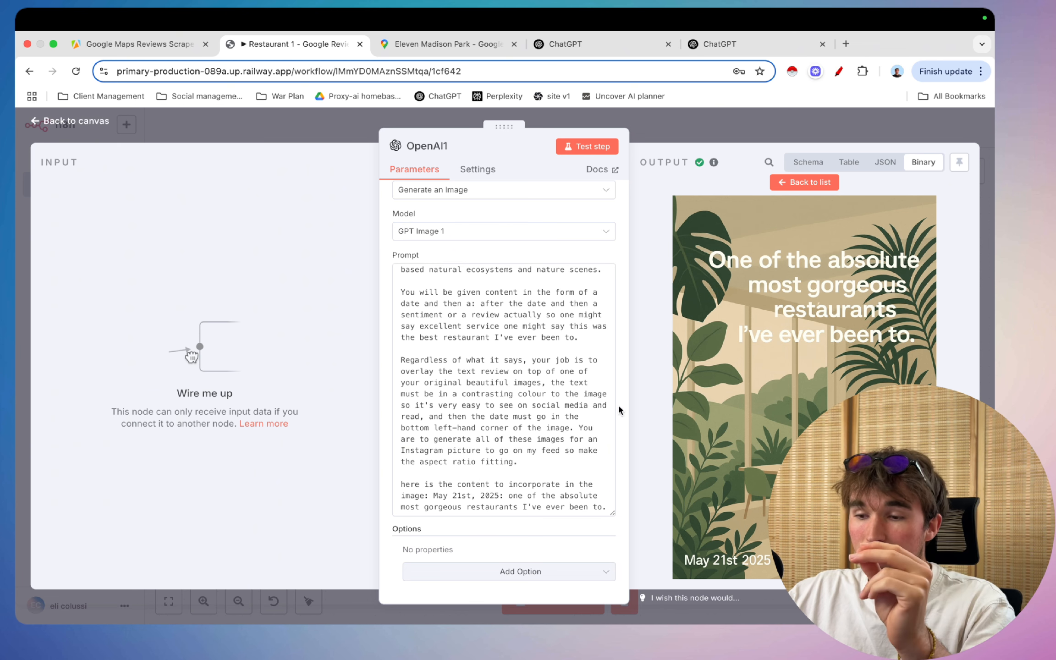
scroll(543, 412, up, 1)
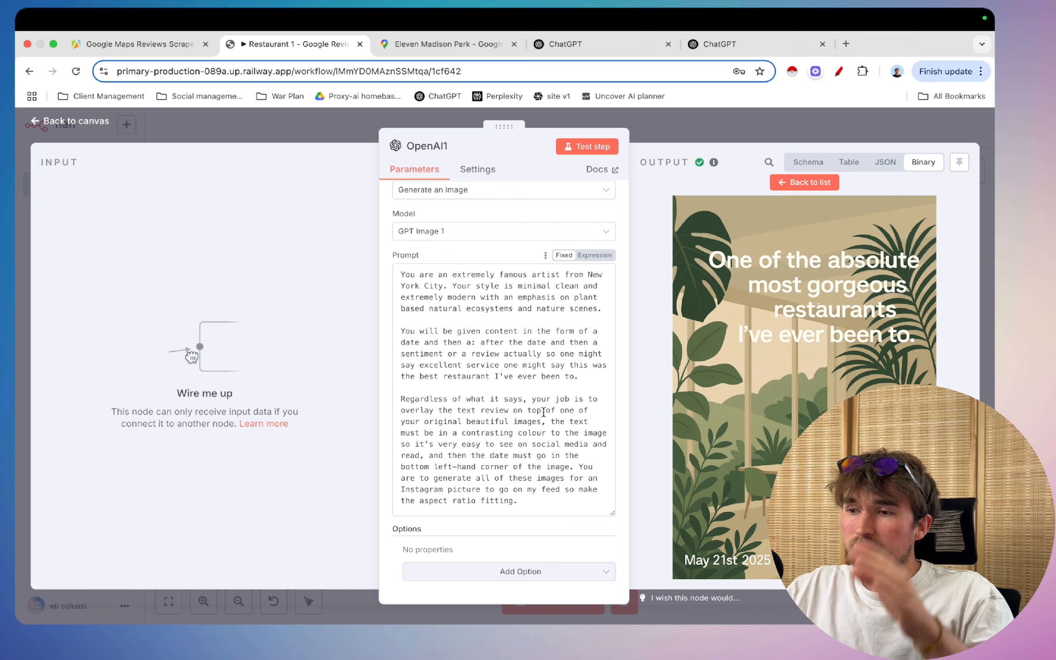
scroll(609, 369, up, 3)
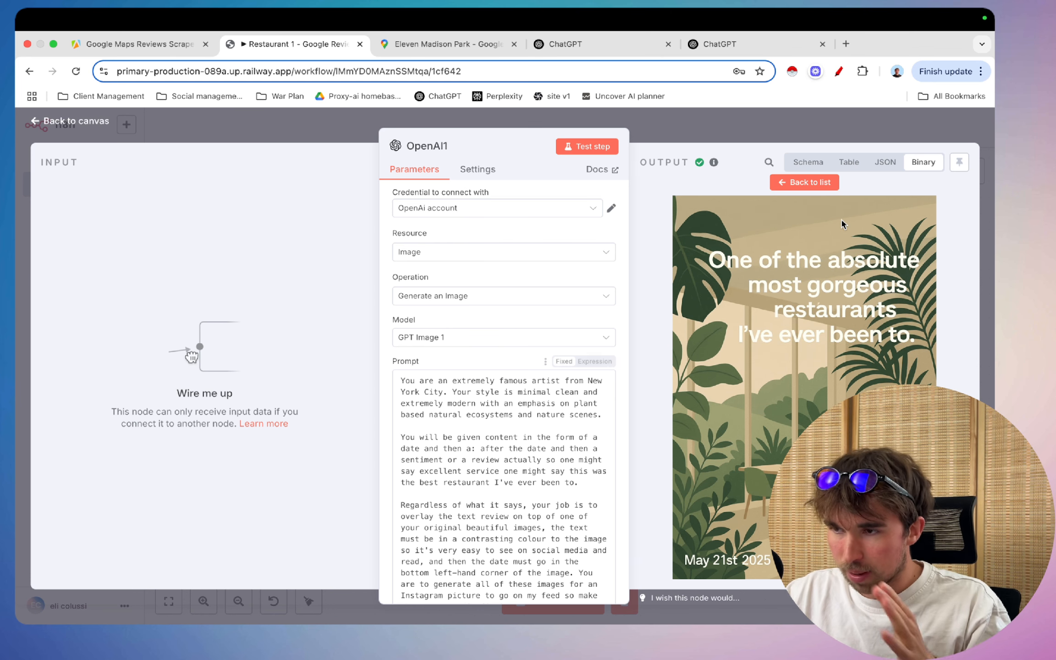
- Return to the canvas, connect the OpenAI message model node's output to the new image generation node and save the workflow
click(816, 131)
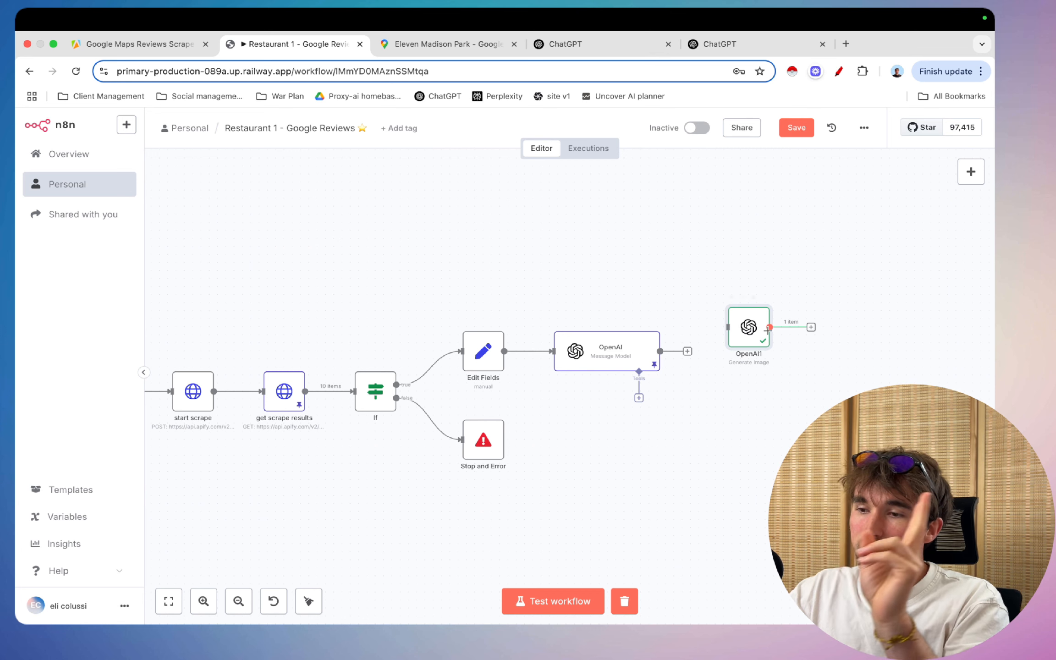
drag(687, 352, 715, 356)
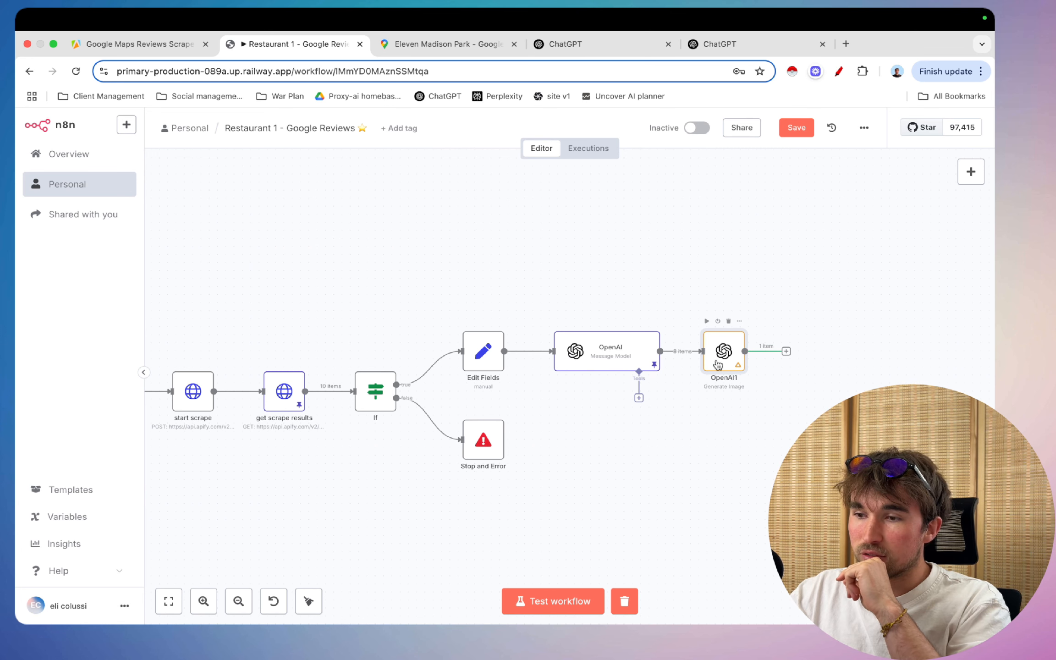
click(786, 351)
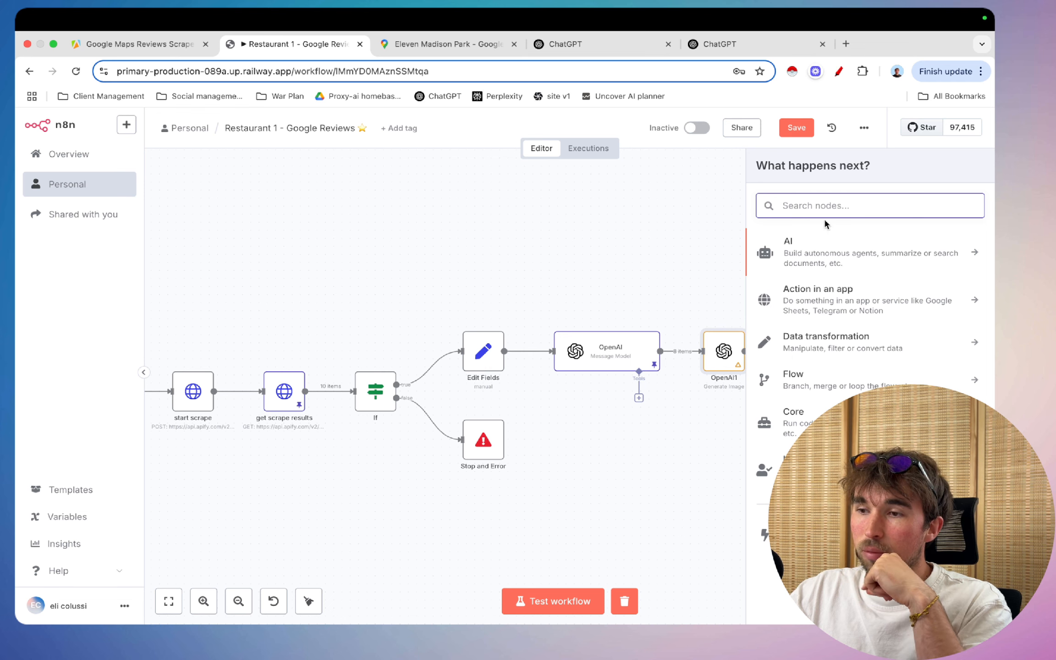
click(708, 236)
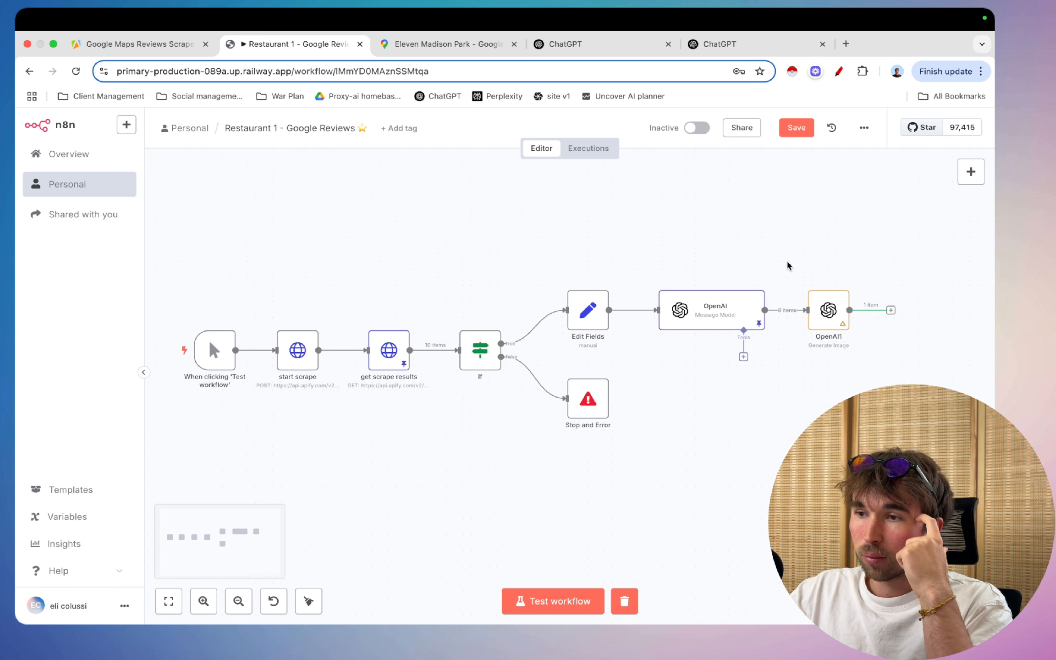
click(796, 128)
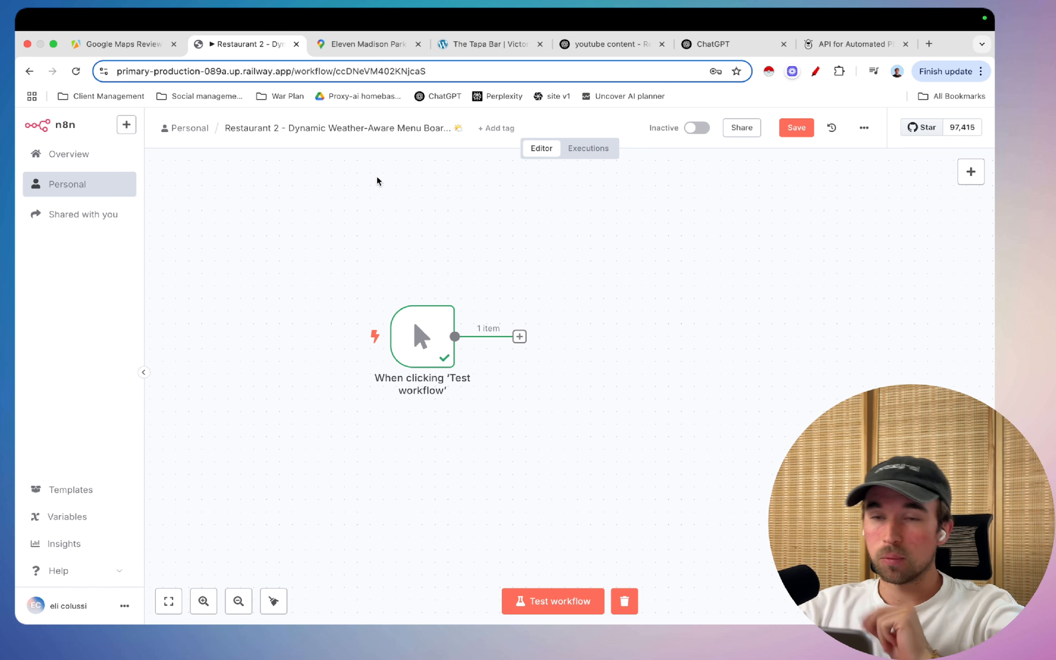
click(425, 123)
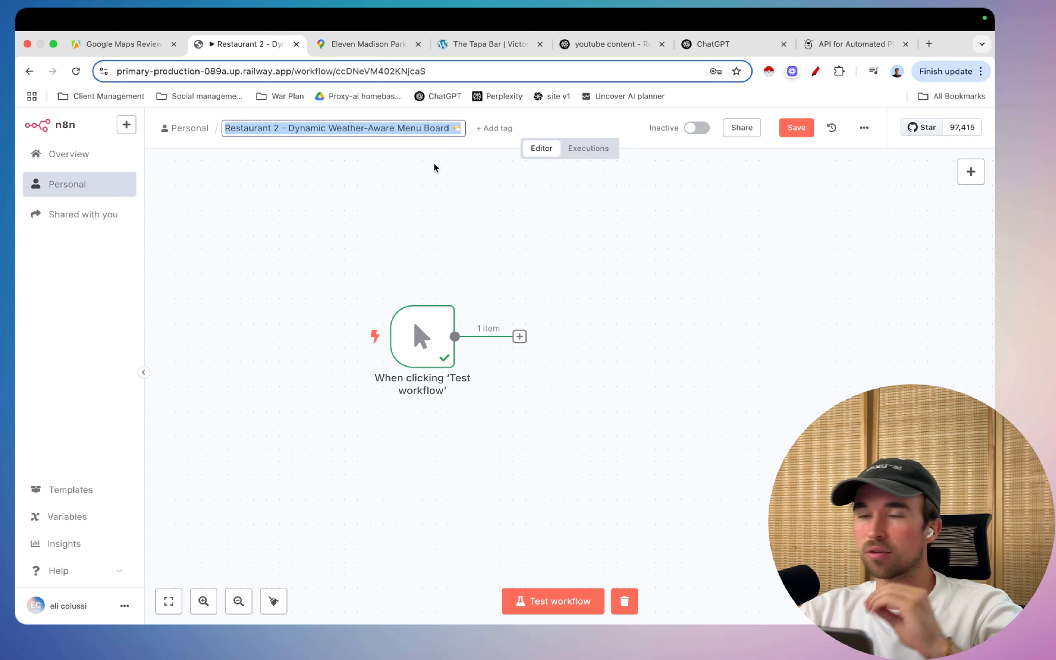
click(401, 191)
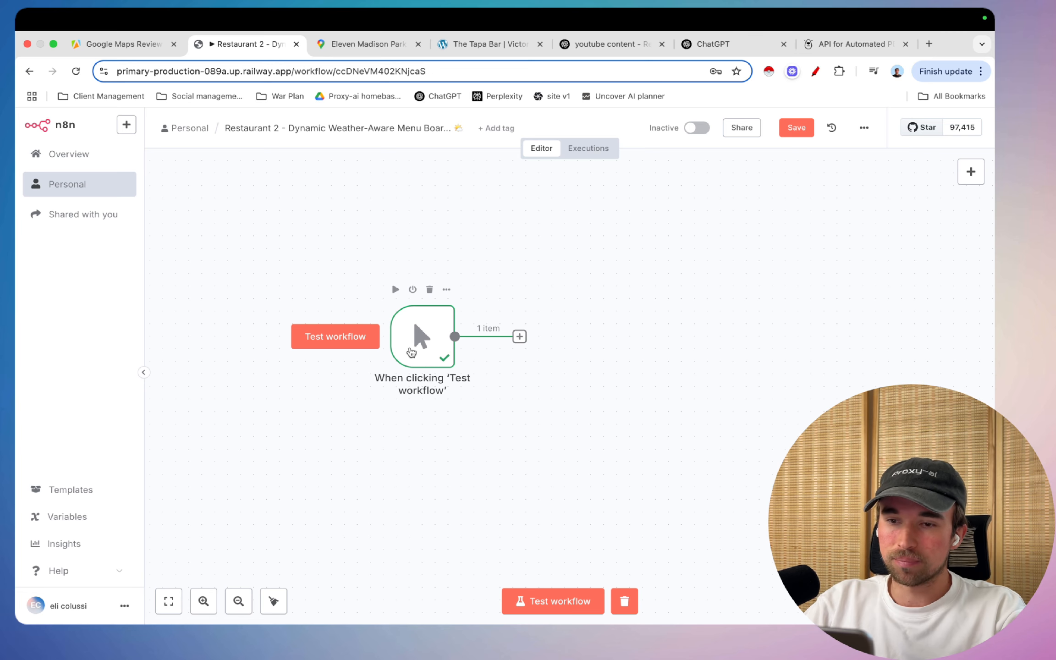
- Open the list of nodes to add after the manual trigger, search it for a schedule node and clear the search
scroll(411, 352, left, 2)
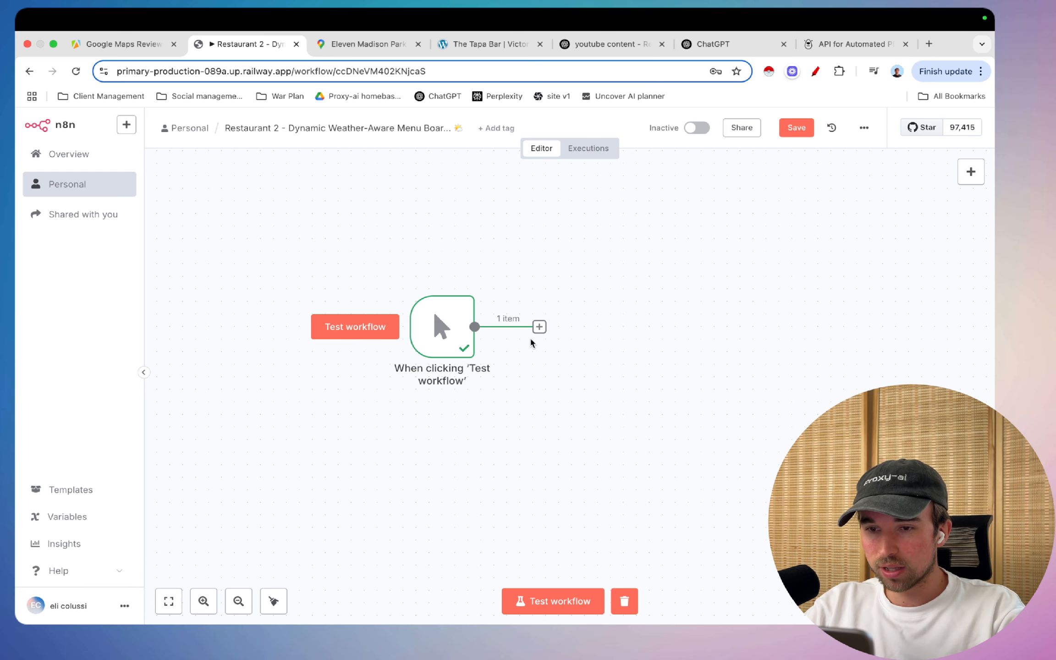
click(538, 326)
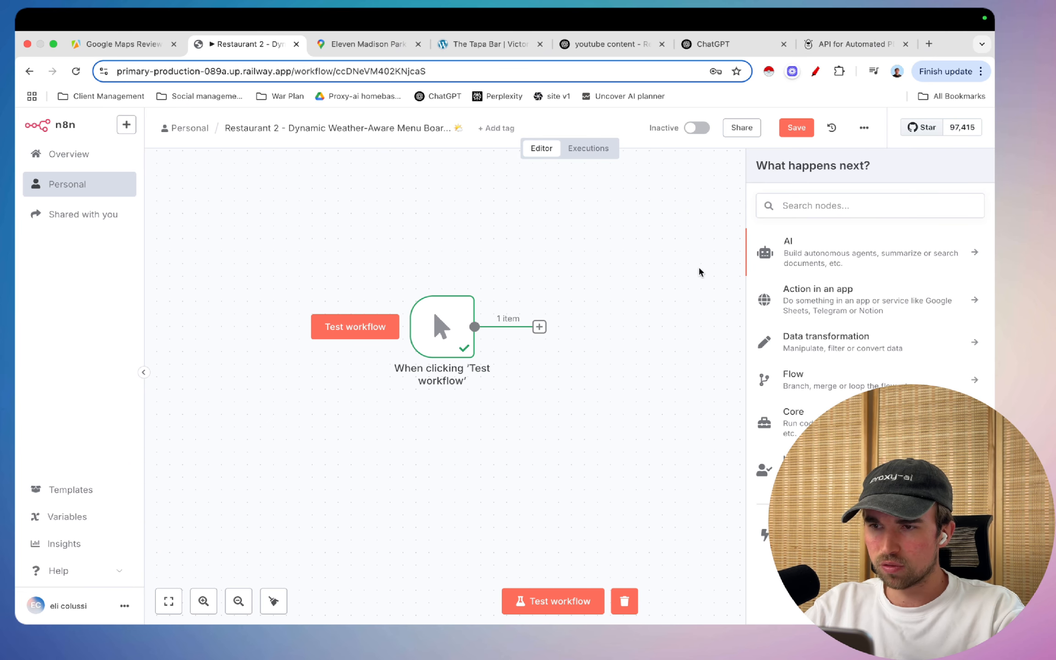
click(809, 205)
text(scheful)
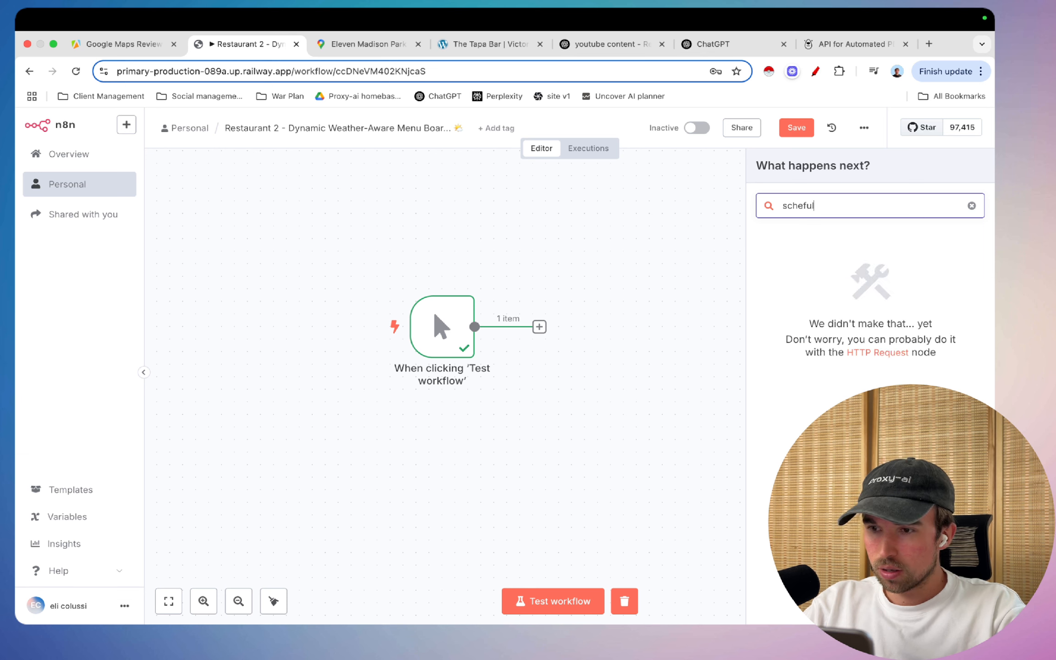
key(BackSpace)
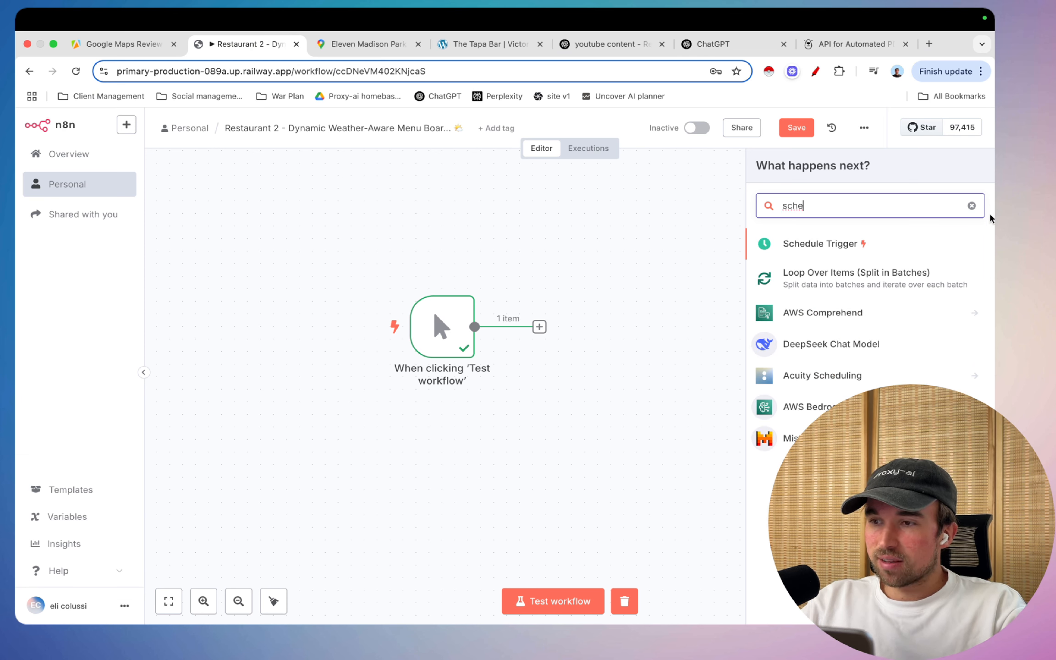
click(971, 206)
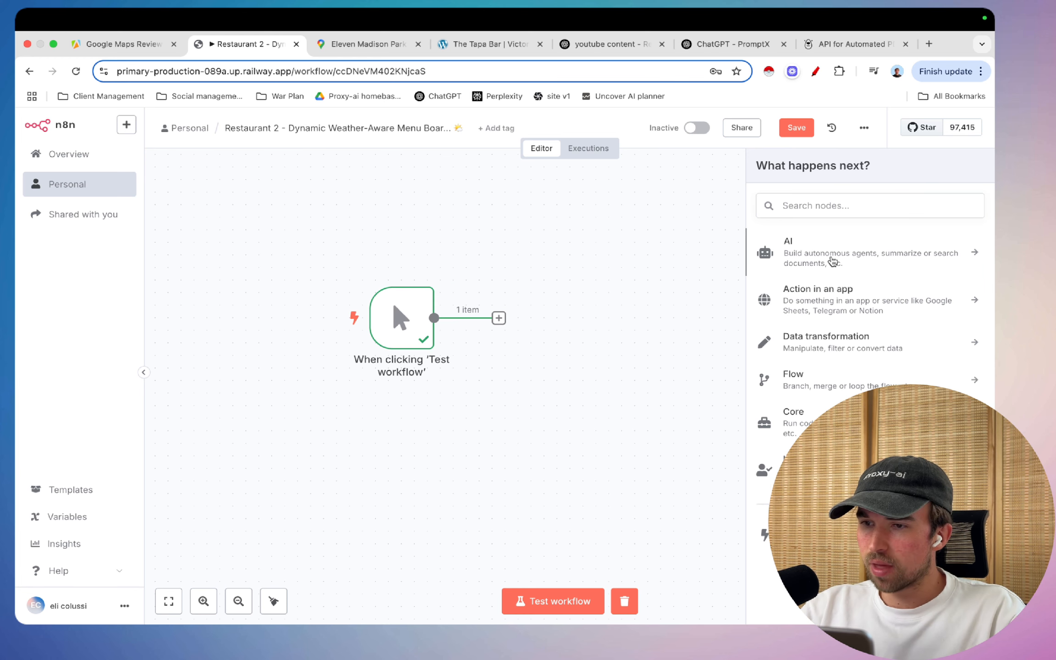
- Add an OpenAI node with the Message a Model action after the manual trigger
click(828, 259)
click(852, 370)
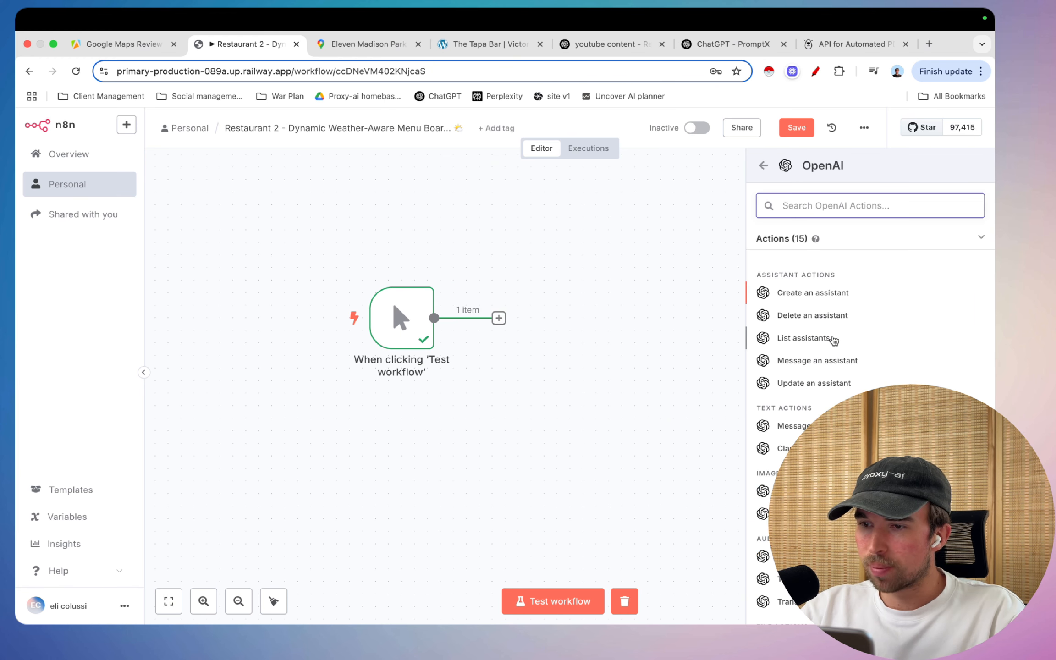
scroll(838, 364, down, 2)
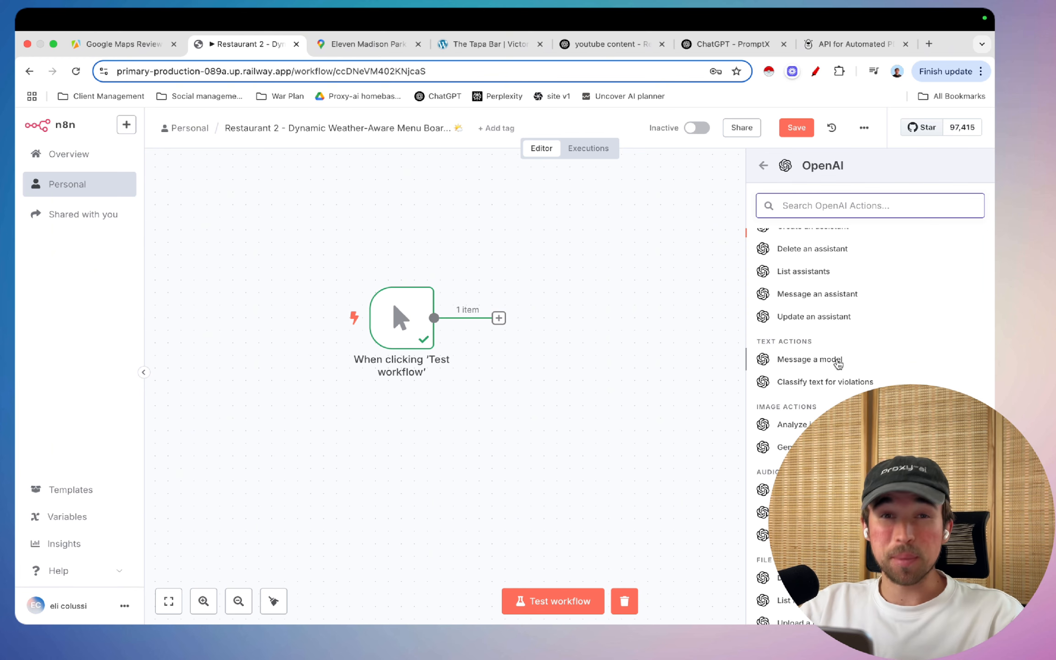
scroll(837, 363, up, 1)
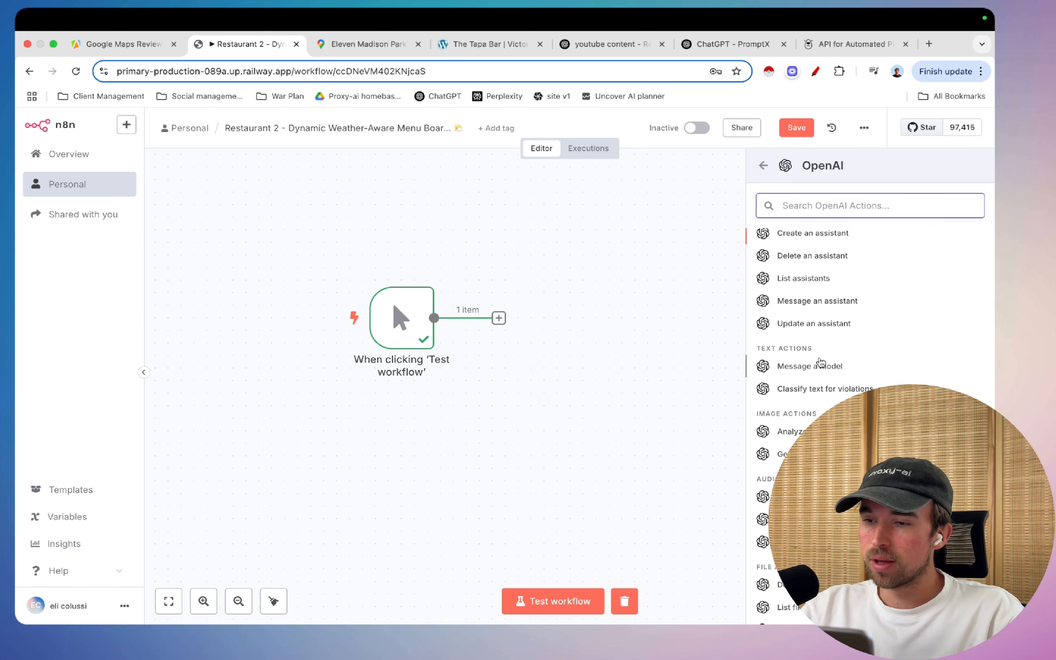
click(820, 362)
- Keep the OpenAI node's resource as Text and set its model to GPT-4O-MINI-SEARCH-PREVIEW
click(487, 252)
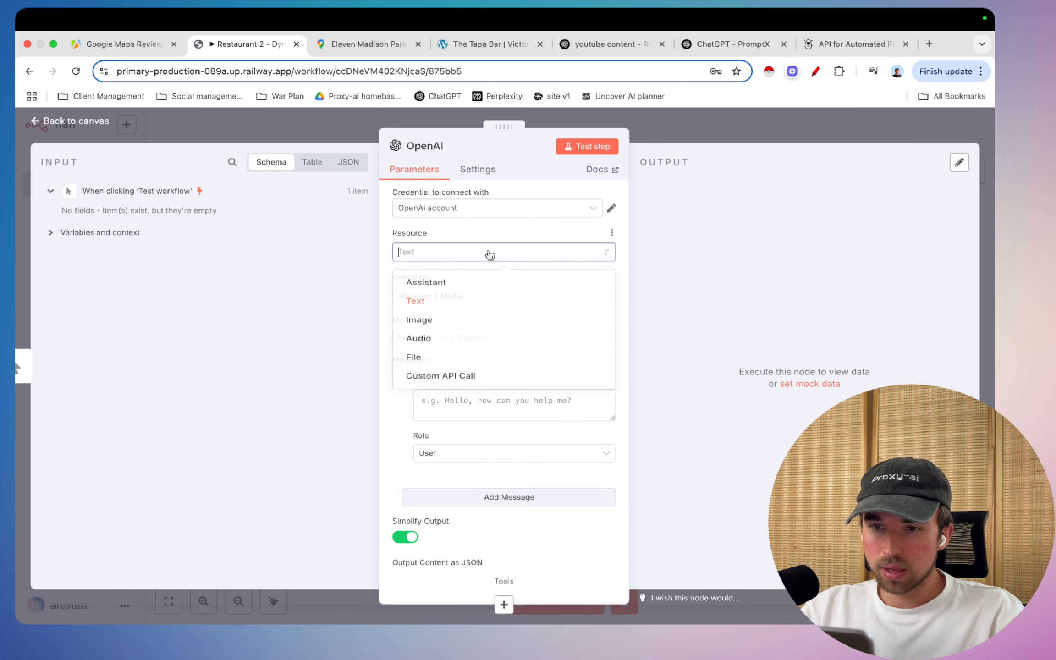
click(487, 252)
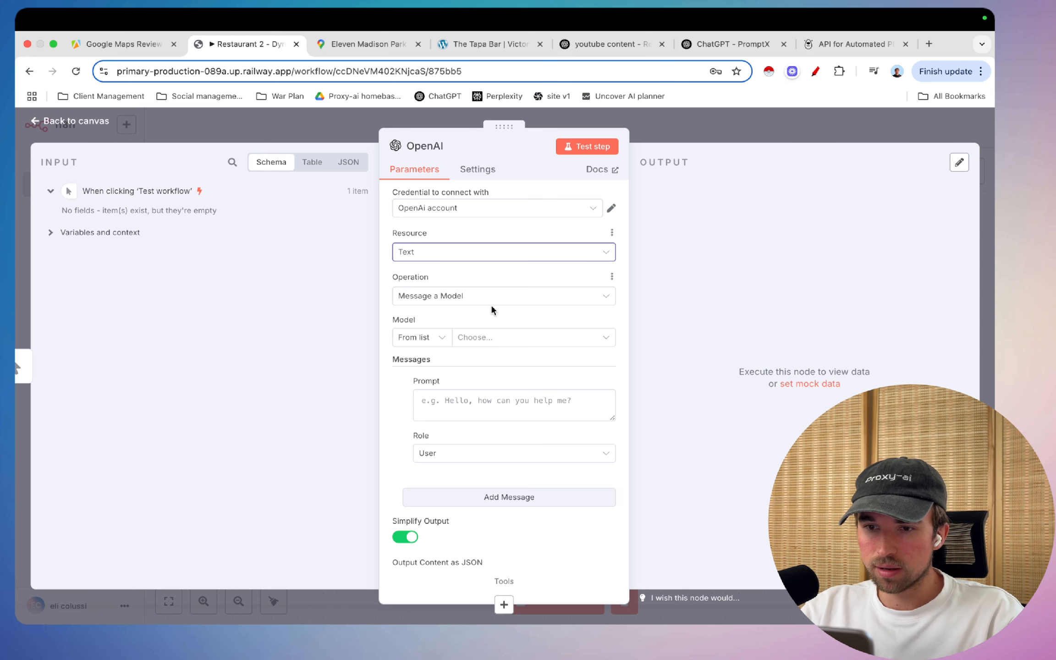
click(490, 338)
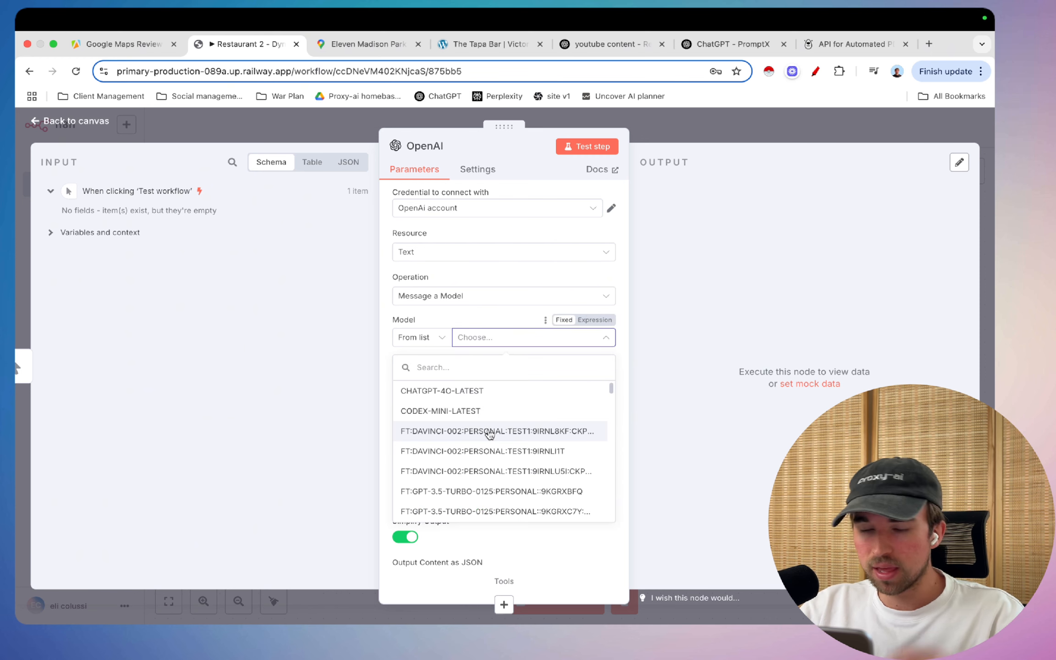
scroll(489, 434, down, 10)
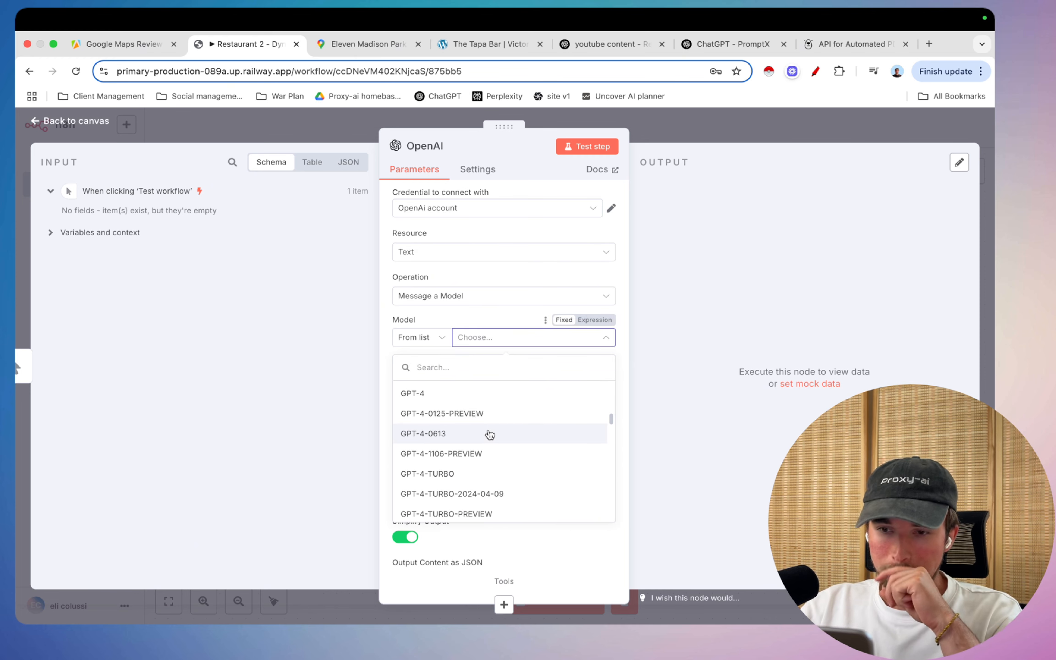
scroll(490, 459, down, 5)
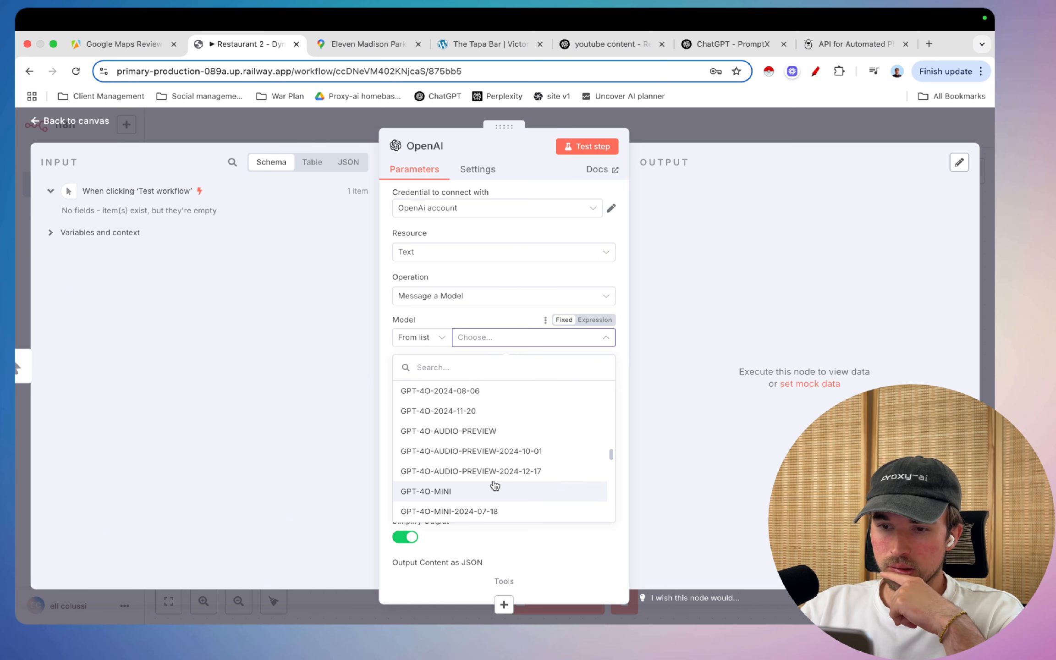
scroll(494, 485, down, 10)
scroll(494, 485, up, 5)
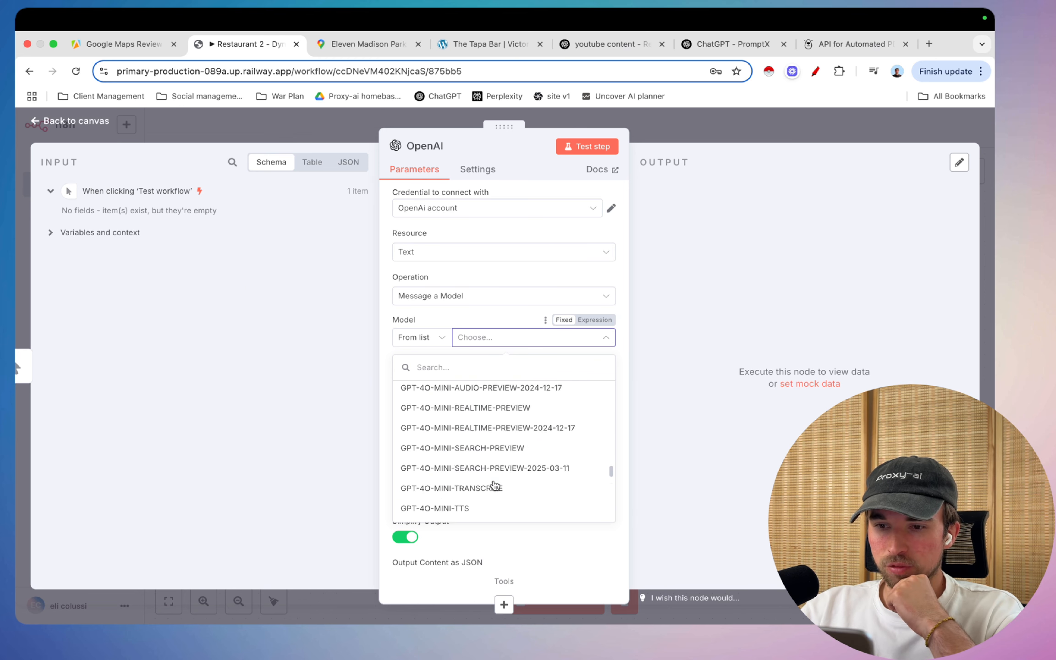
scroll(495, 485, up, 2)
scroll(526, 464, down, 3)
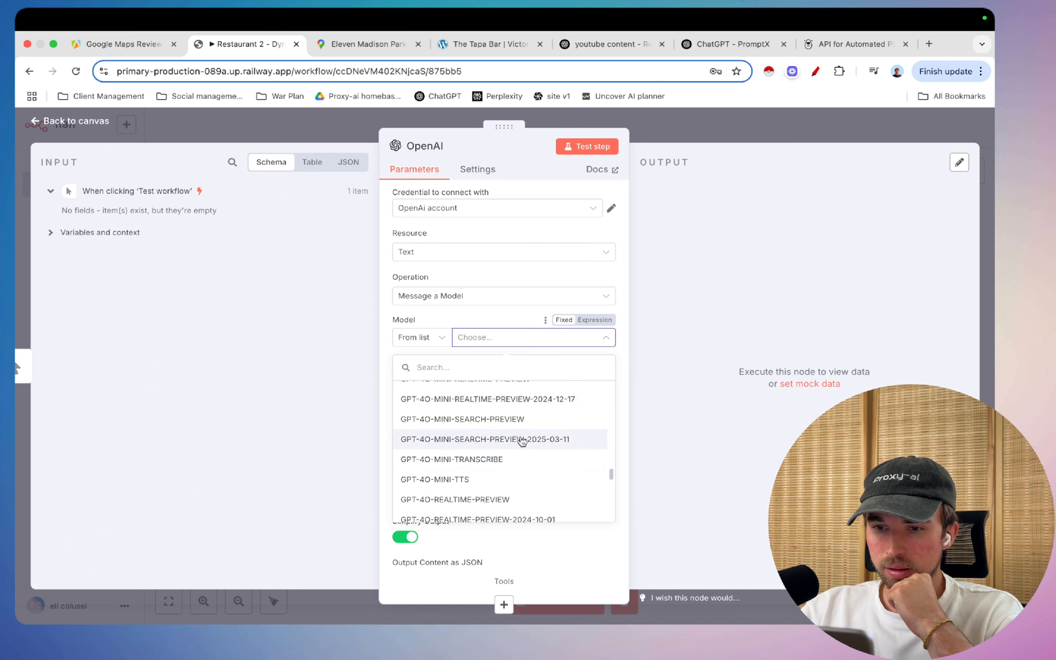
click(519, 431)
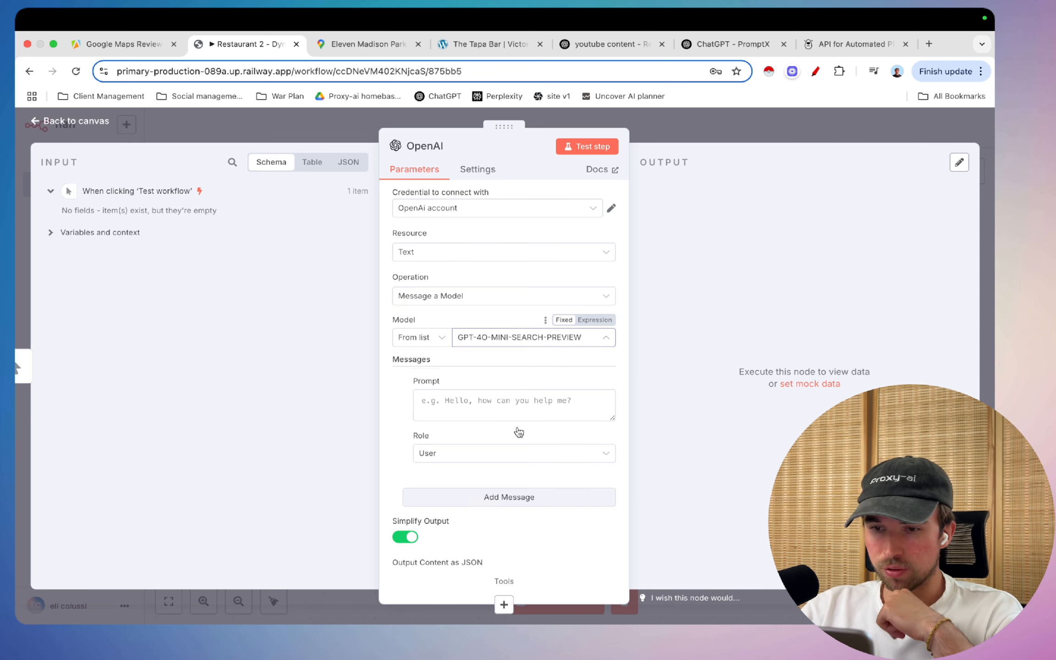
- Enter the prompt "your task is to check the weather in downtown victoria, BC, Canada. Report back." and save the workflow
click(513, 406)
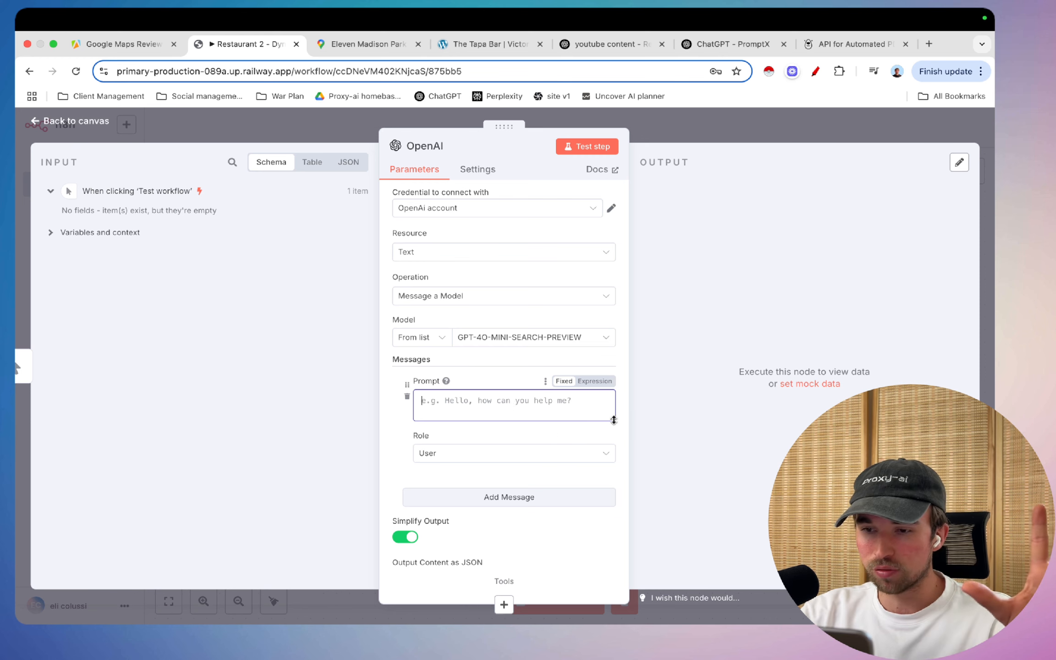
drag(613, 419, 613, 534)
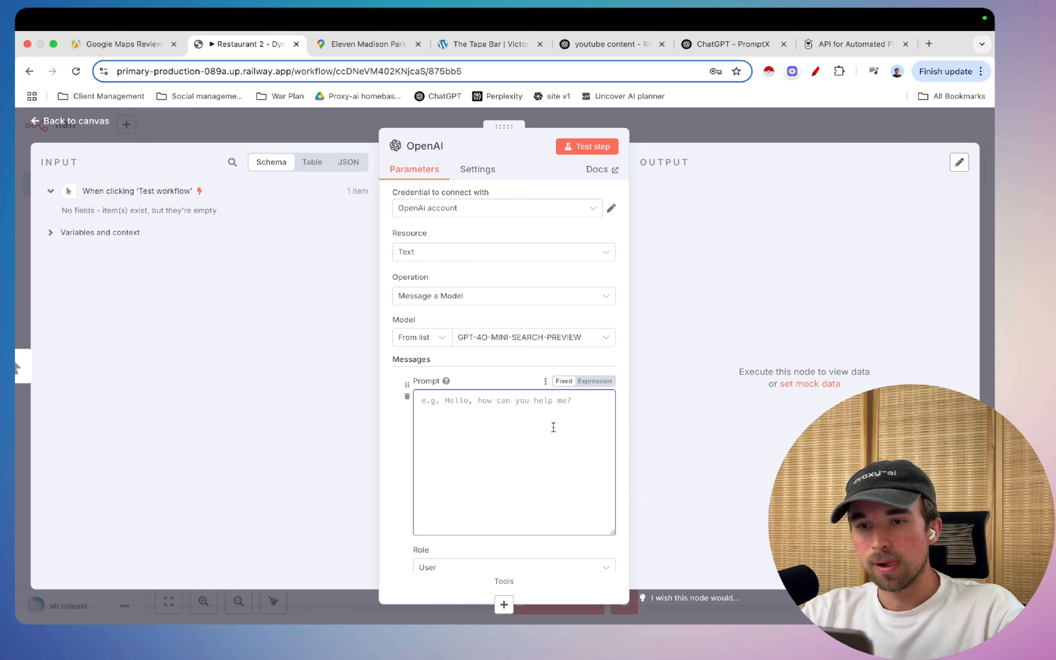
scroll(554, 427, down, 2)
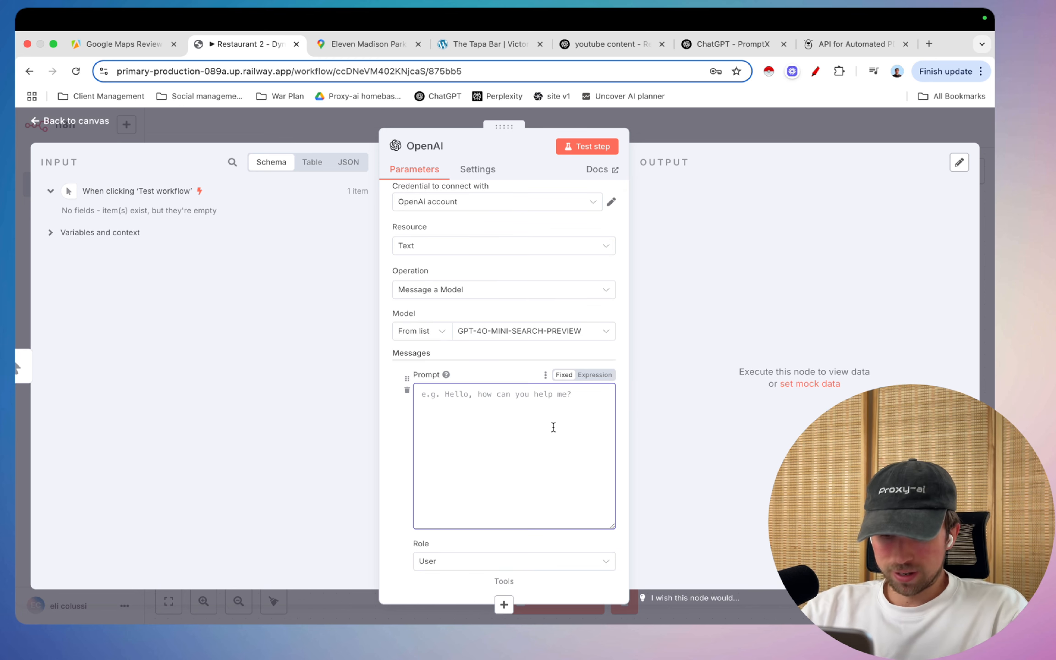
text(your task is to check the weather in downtown victoria, BC, Canada. Report back.)
scroll(559, 417, down, 2)
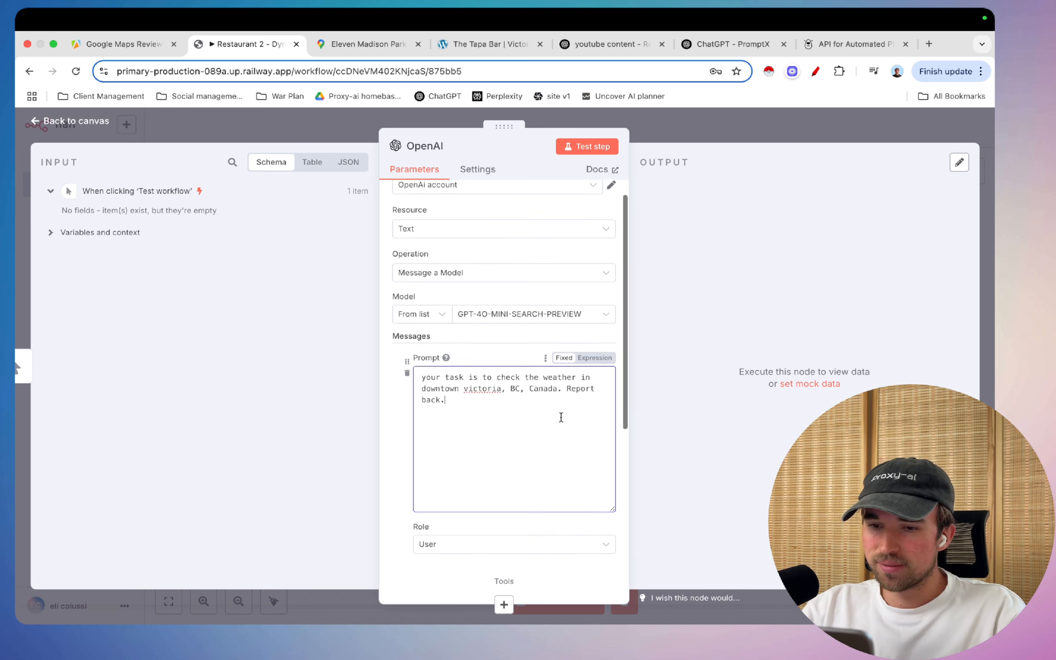
scroll(562, 551, down, 5)
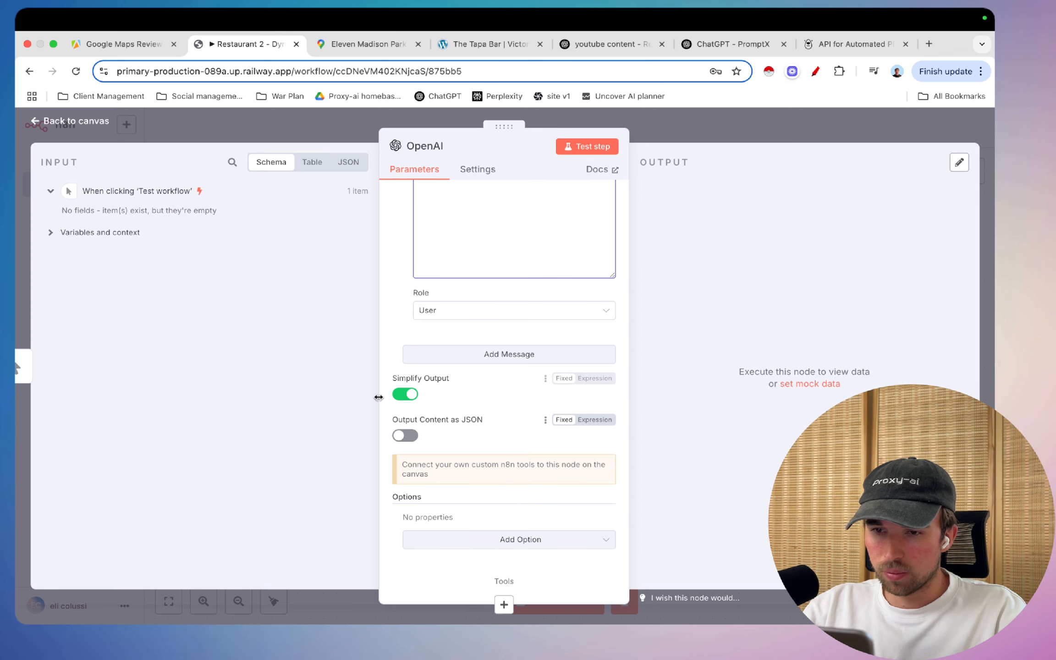
scroll(552, 498, up, 6)
click(652, 123)
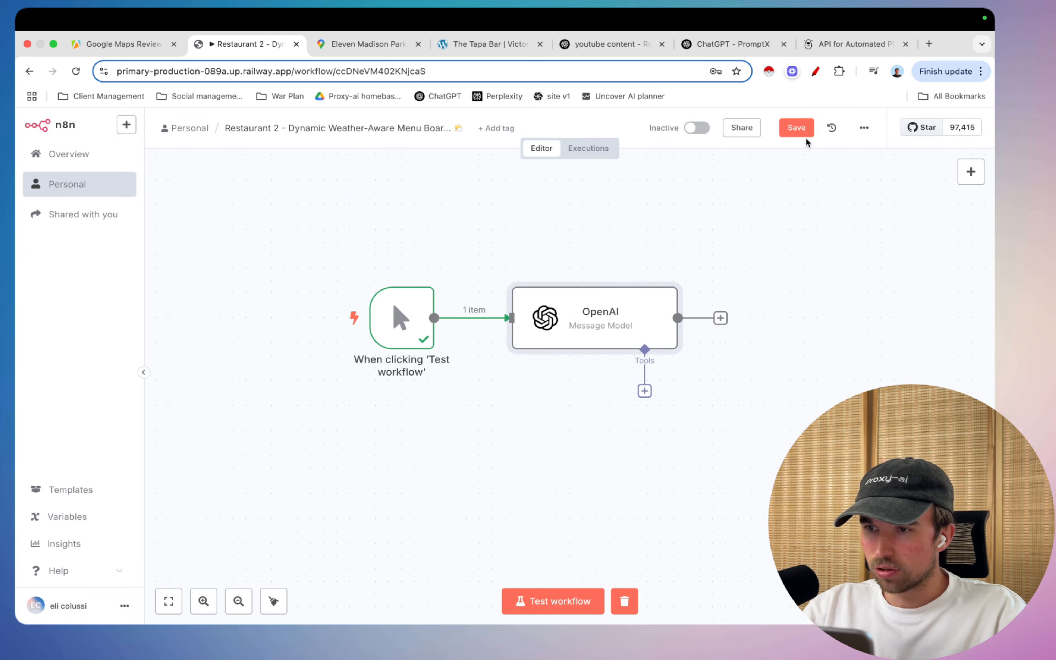
click(804, 134)
click(645, 391)
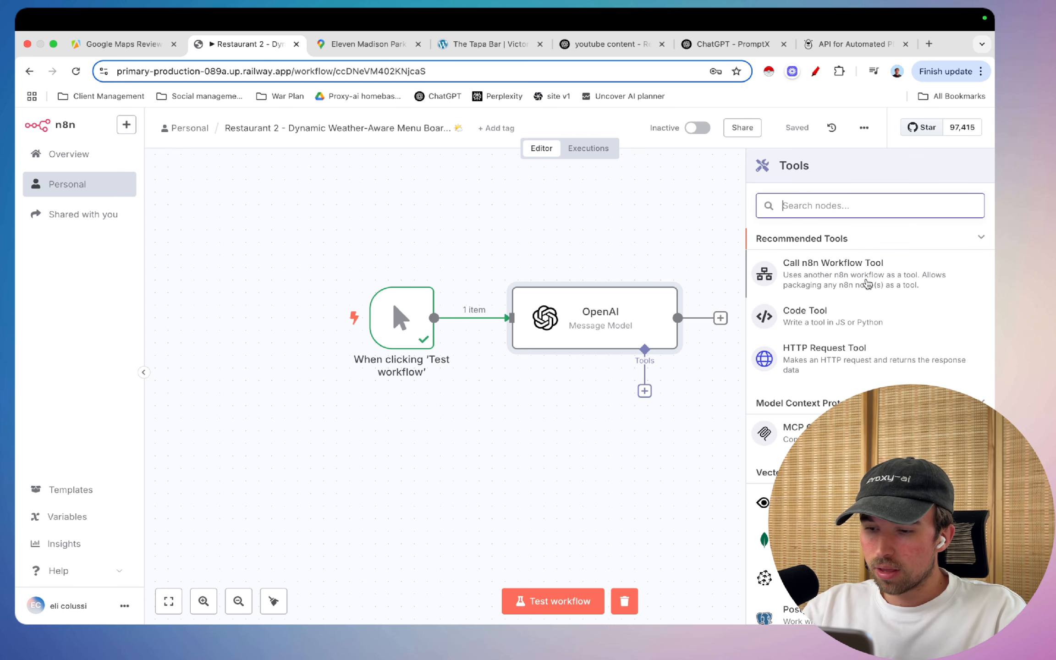
text(open)
key(BackSpace)
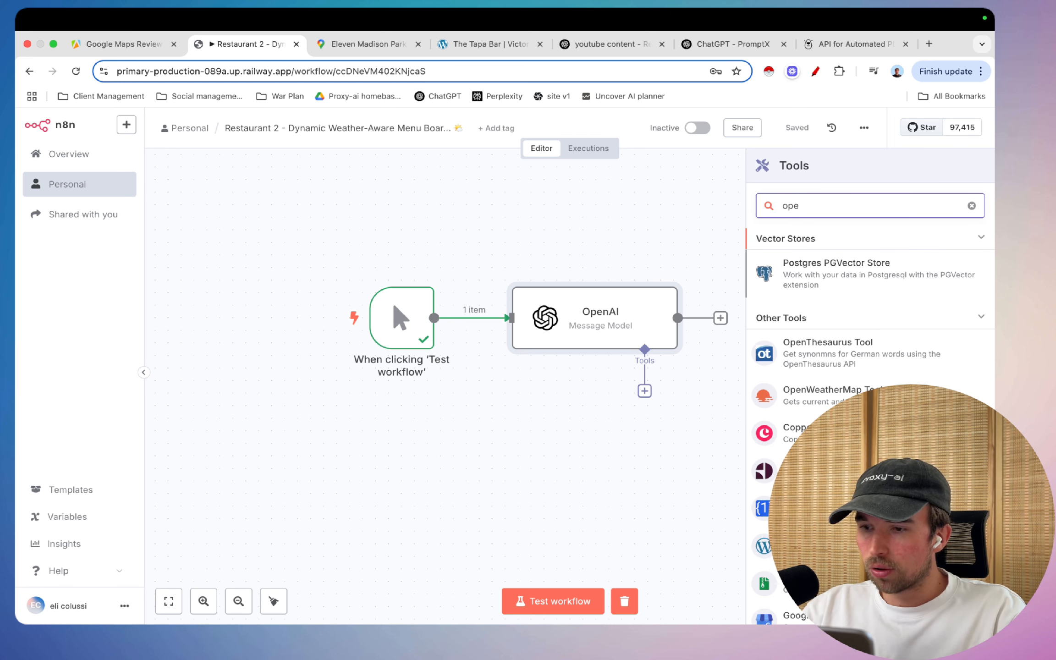
text(n)
key(BackSpace)
key(BackSpace)
key(BackSpace)
key(BackSpace)
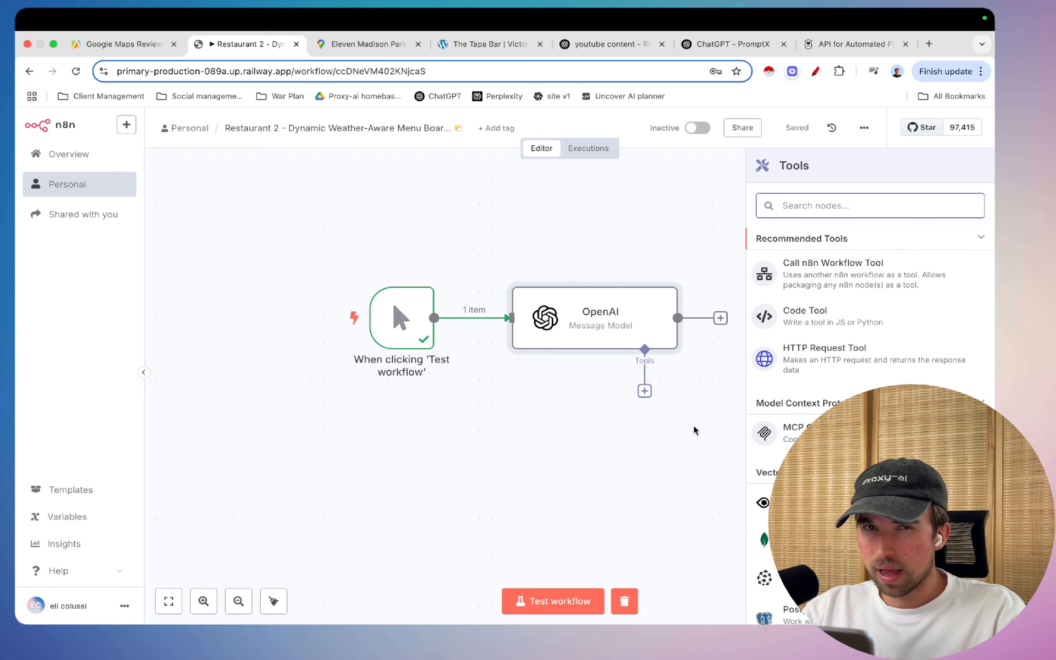
click(647, 449)
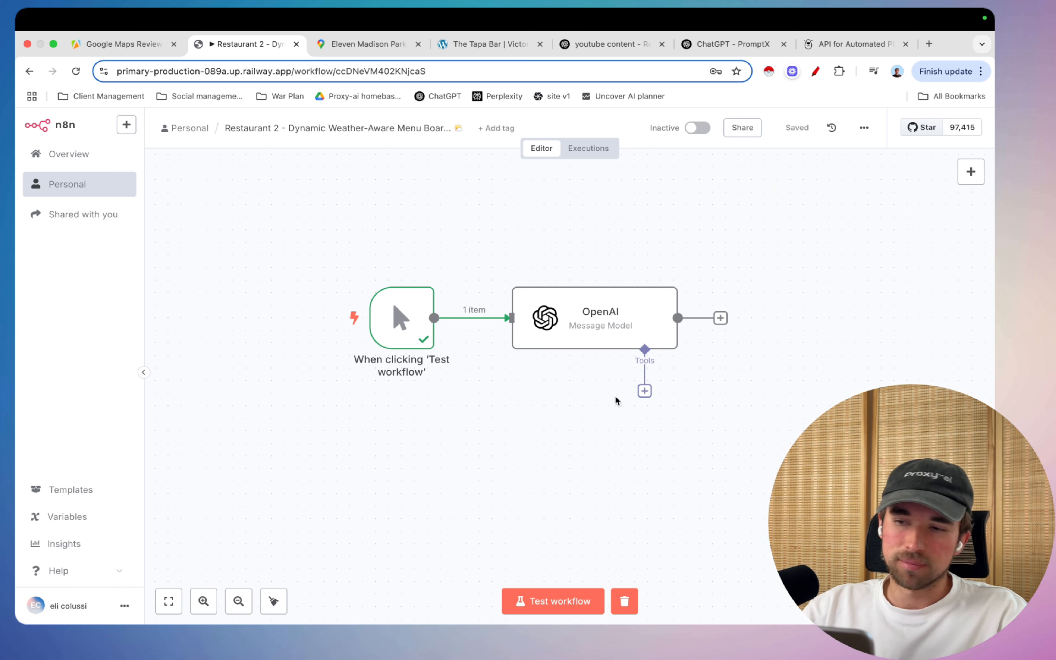
- Add a second OpenAI node with the Message a Model action after the first OpenAI node
scroll(616, 401, right, 3)
click(621, 323)
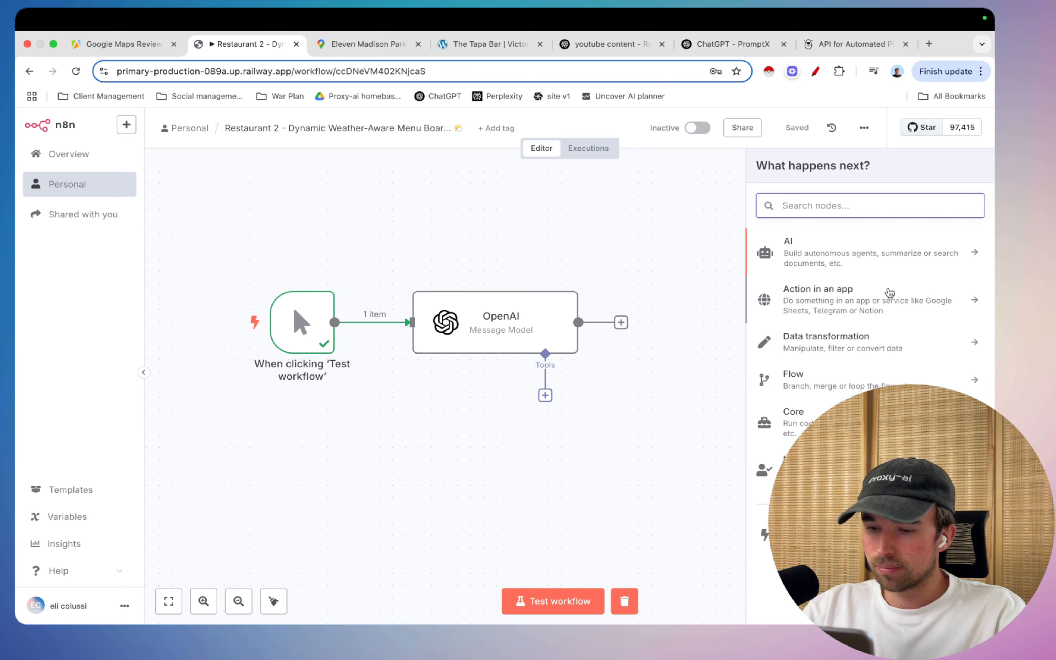
text(oper)
key(BackSpace)
key(BackSpace)
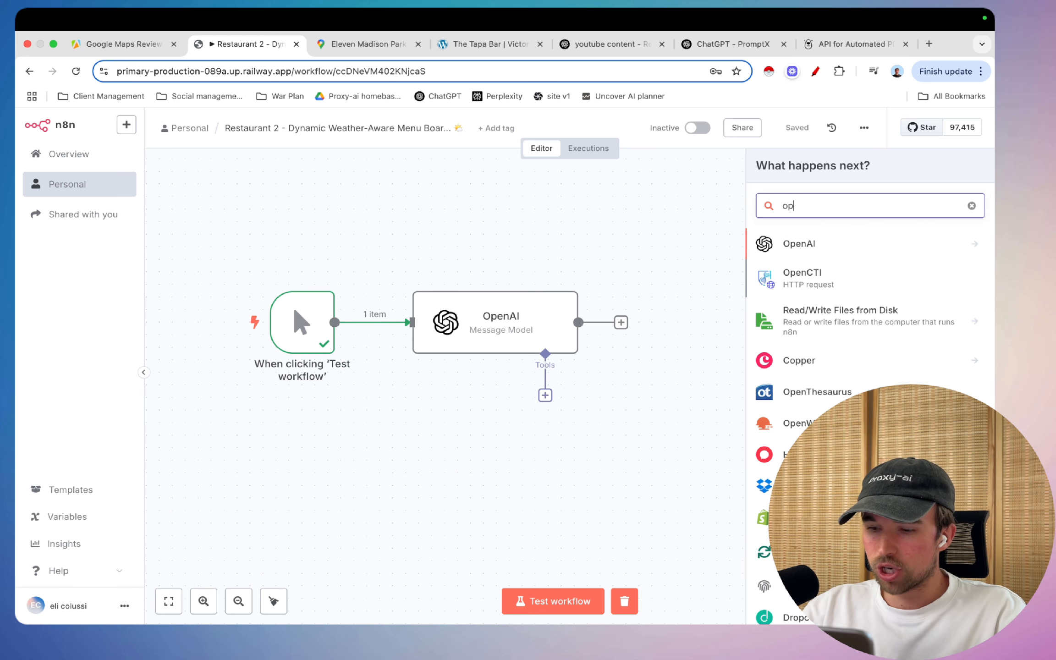
click(866, 244)
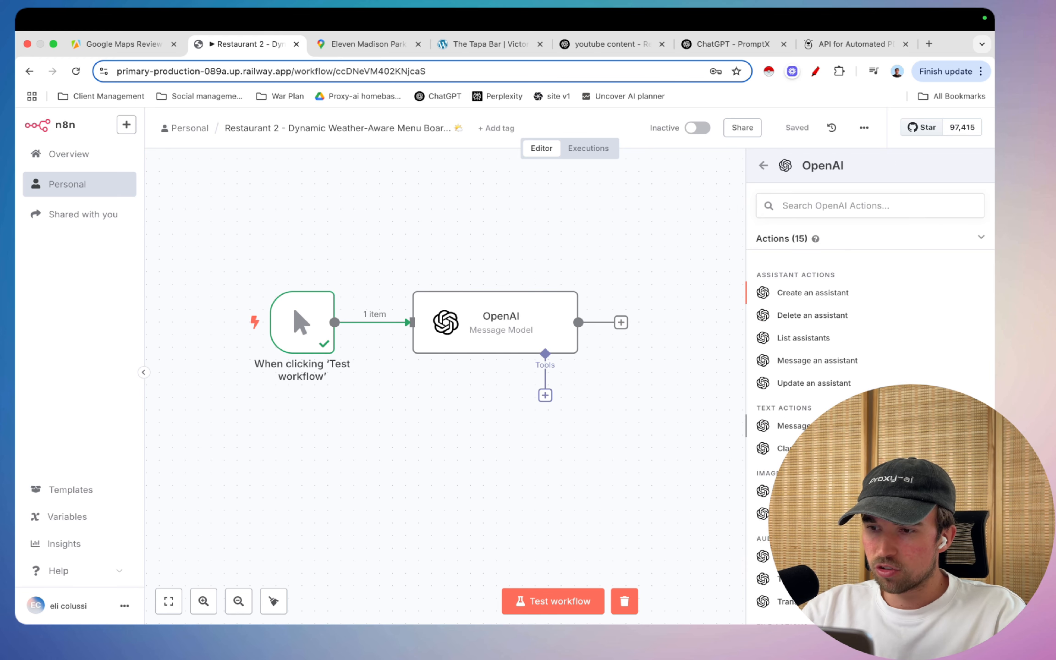
click(824, 426)
- Set the second OpenAI node's model to GPT-4O and enlarge its prompt field
click(519, 341)
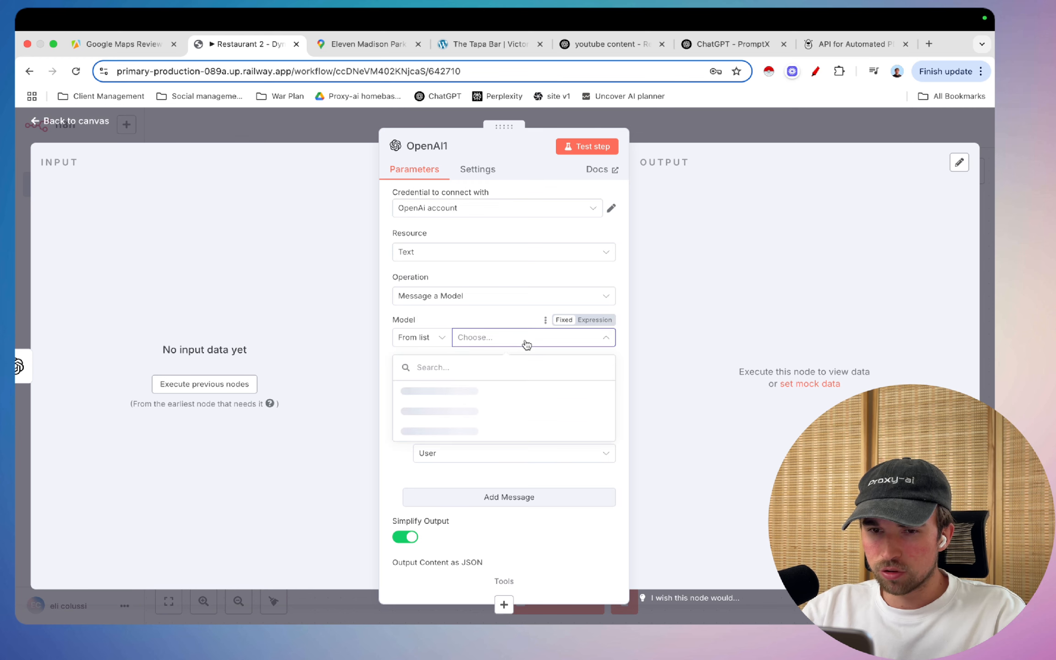
scroll(556, 467, down, 10)
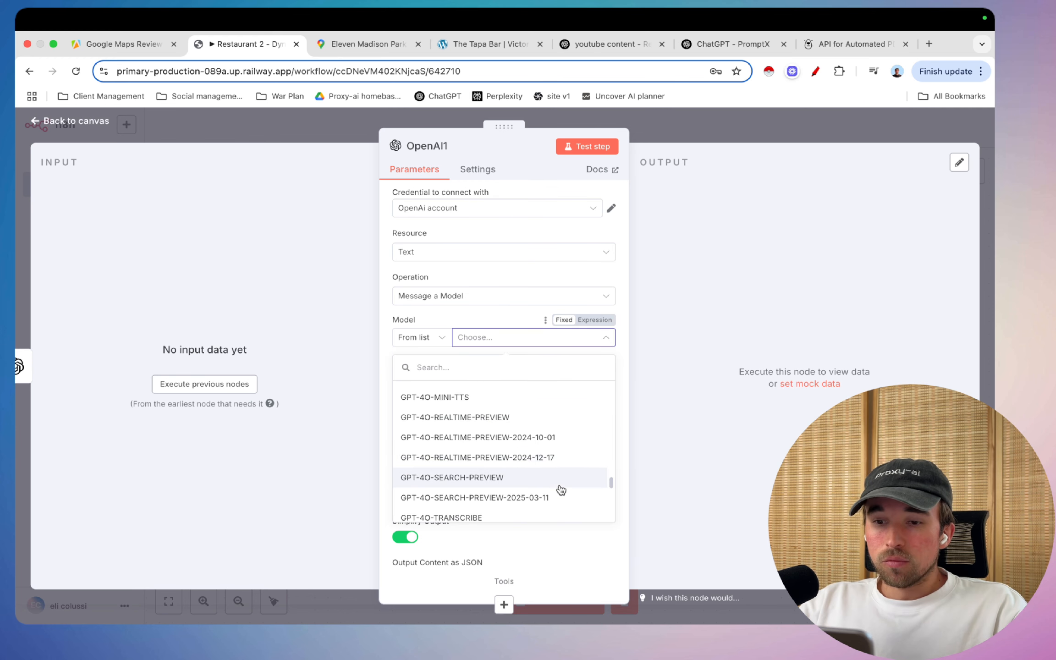
scroll(485, 458, down, 5)
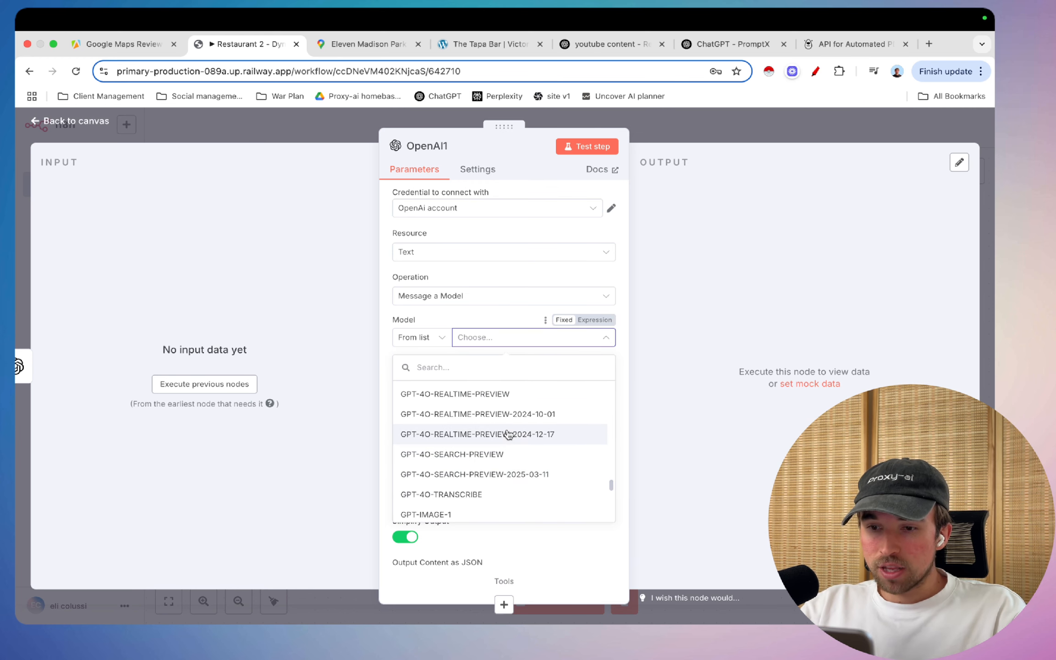
scroll(507, 434, up, 8)
scroll(508, 435, up, 6)
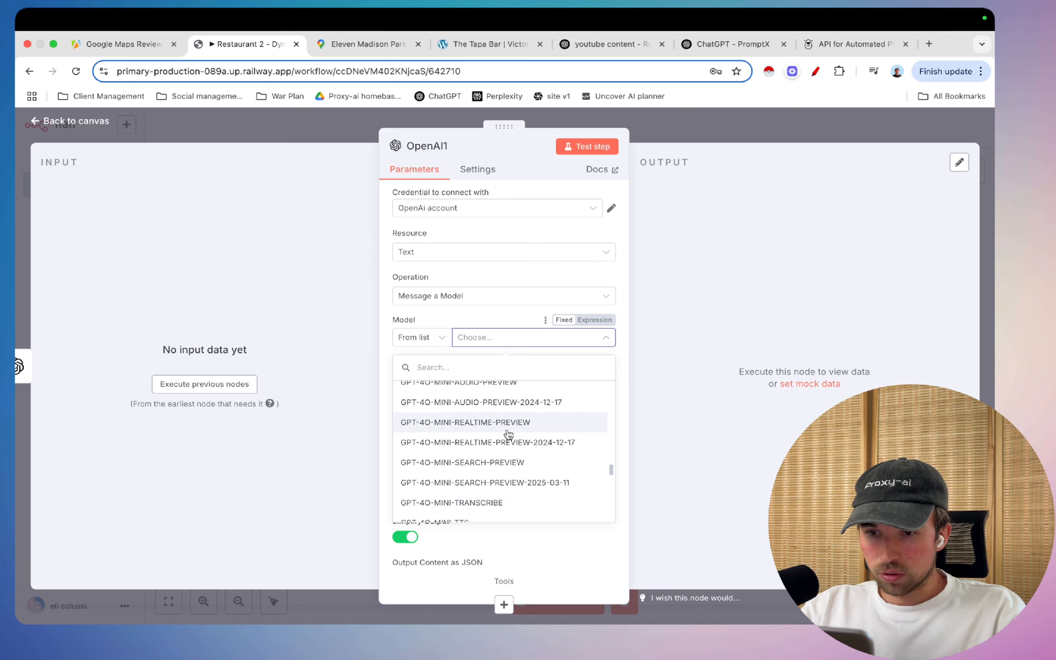
scroll(507, 435, up, 2)
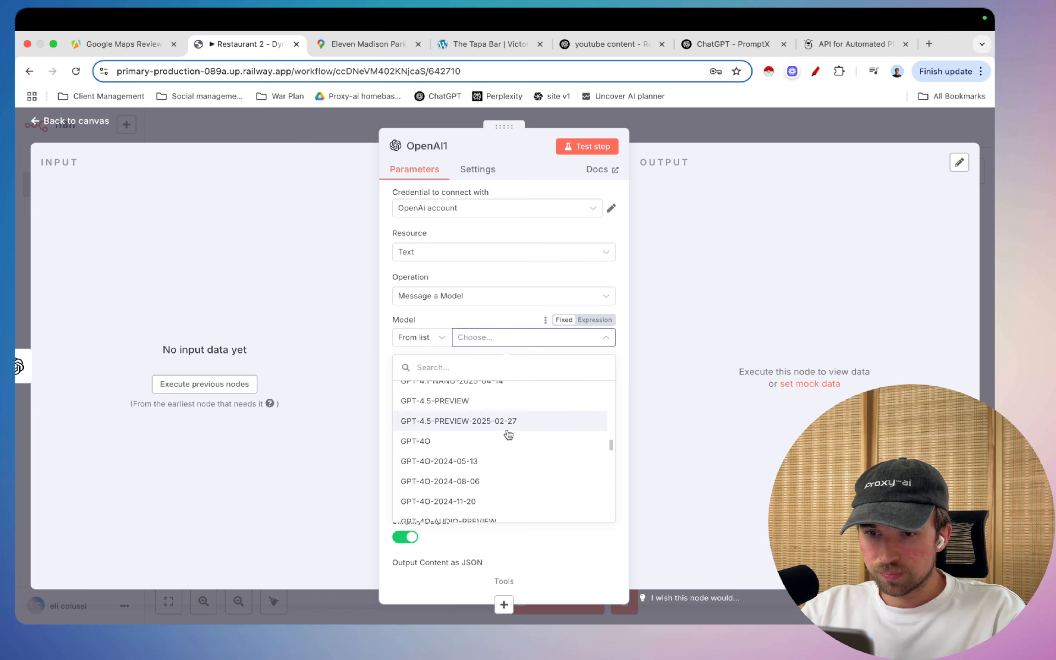
click(504, 438)
click(505, 401)
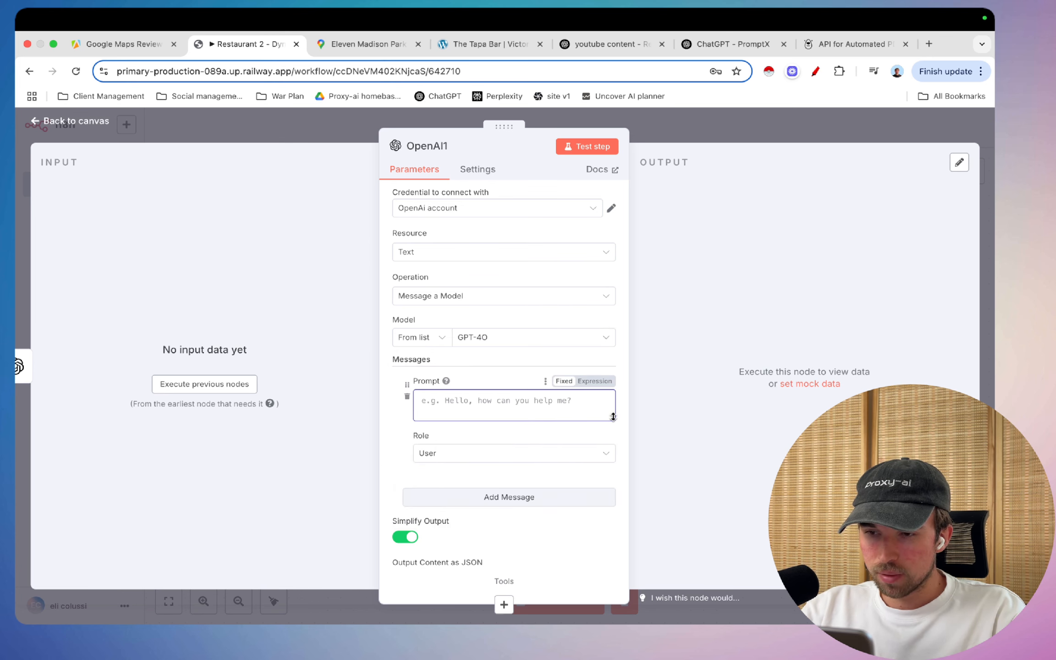
drag(613, 418, 617, 604)
key(Escape)
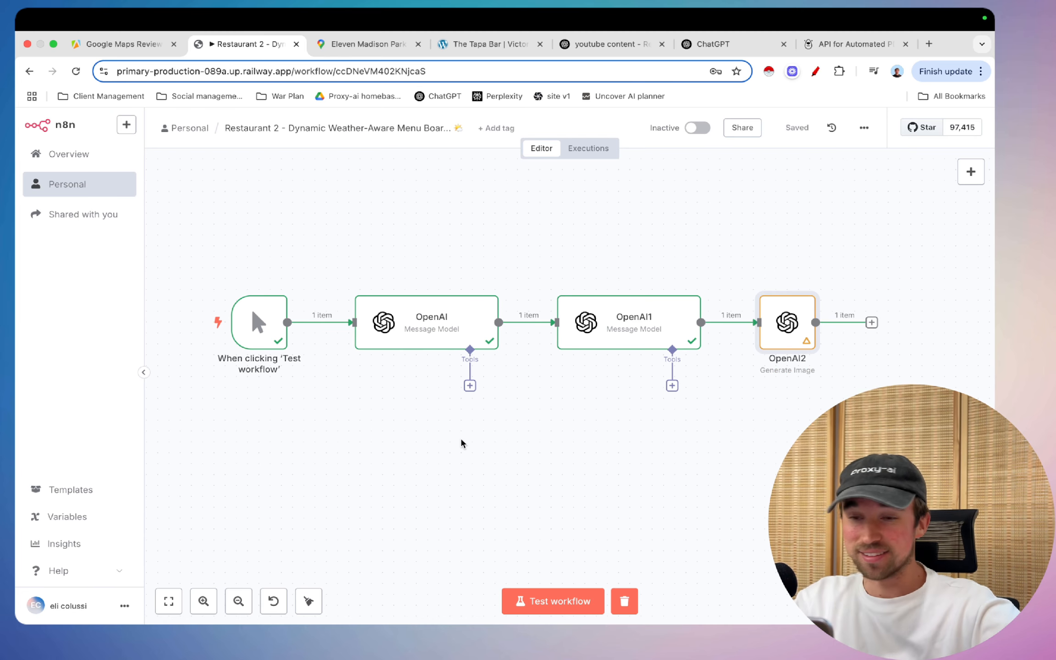
- Open the first OpenAI message model node and enlarge its prompt field to review the weather prompt, model and output
scroll(462, 444, up, 3)
scroll(462, 443, down, 3)
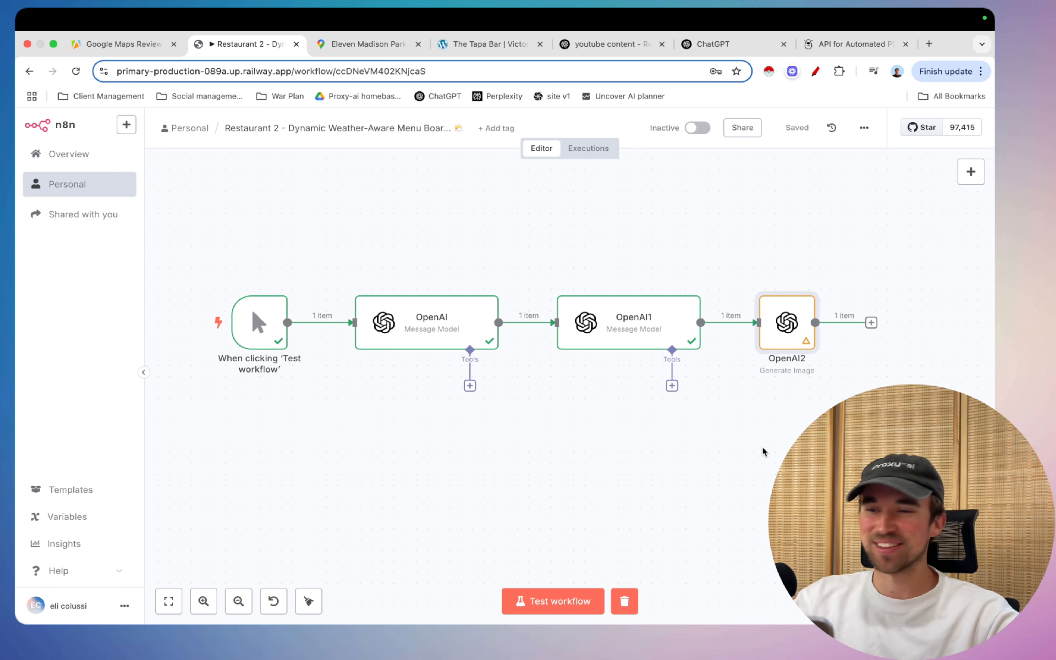
scroll(434, 306, up, 5)
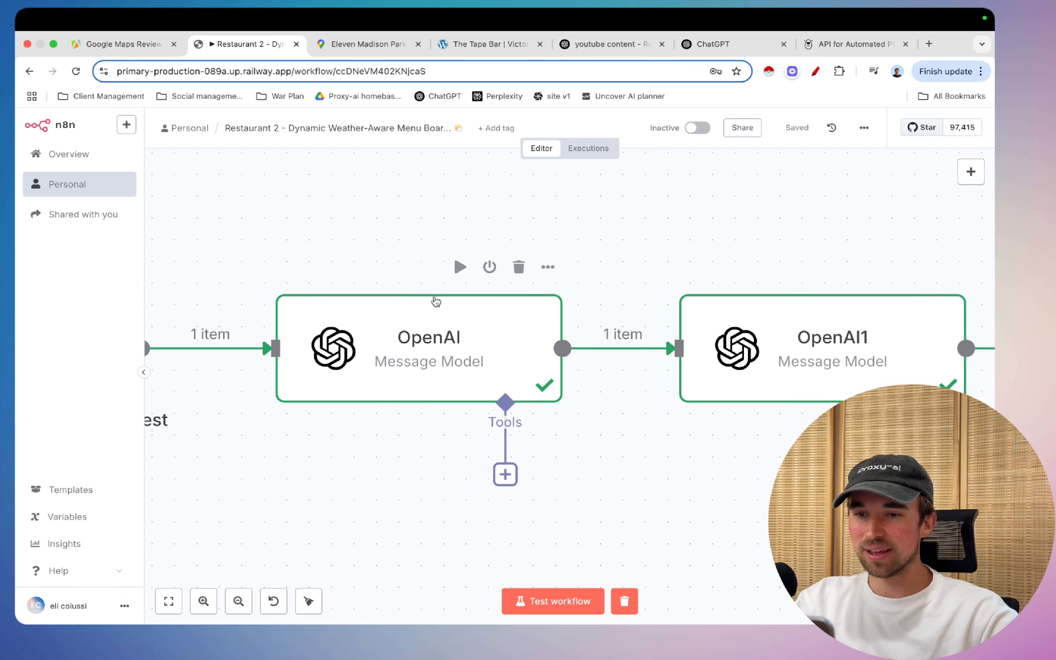
scroll(439, 343, down, 4)
double_click(440, 340)
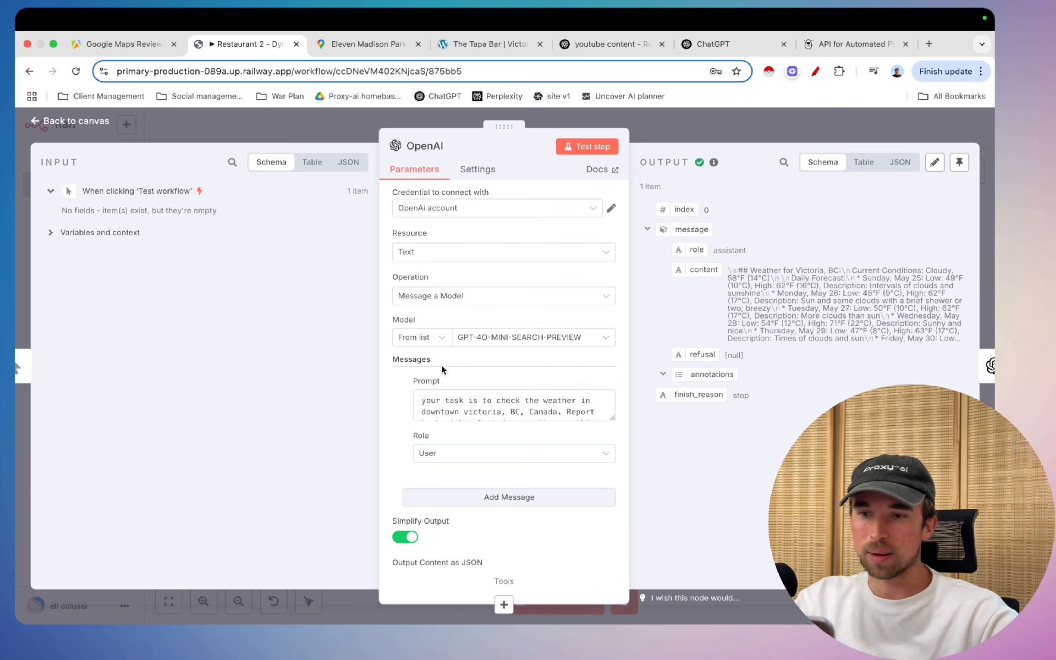
scroll(476, 379, down, 2)
drag(612, 389, 610, 614)
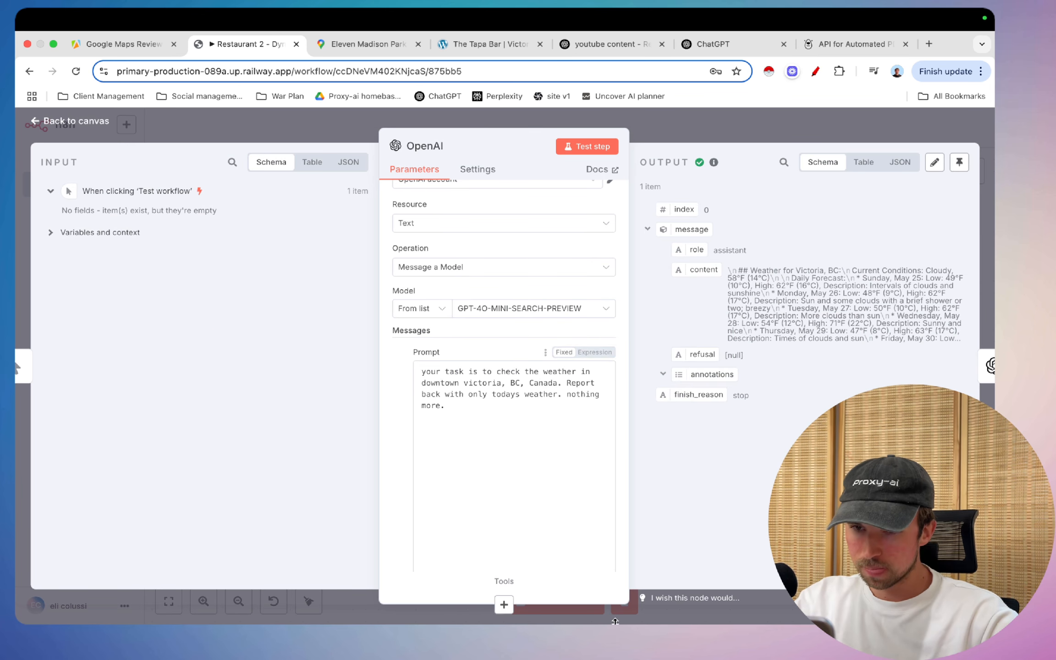
scroll(594, 548, down, 2)
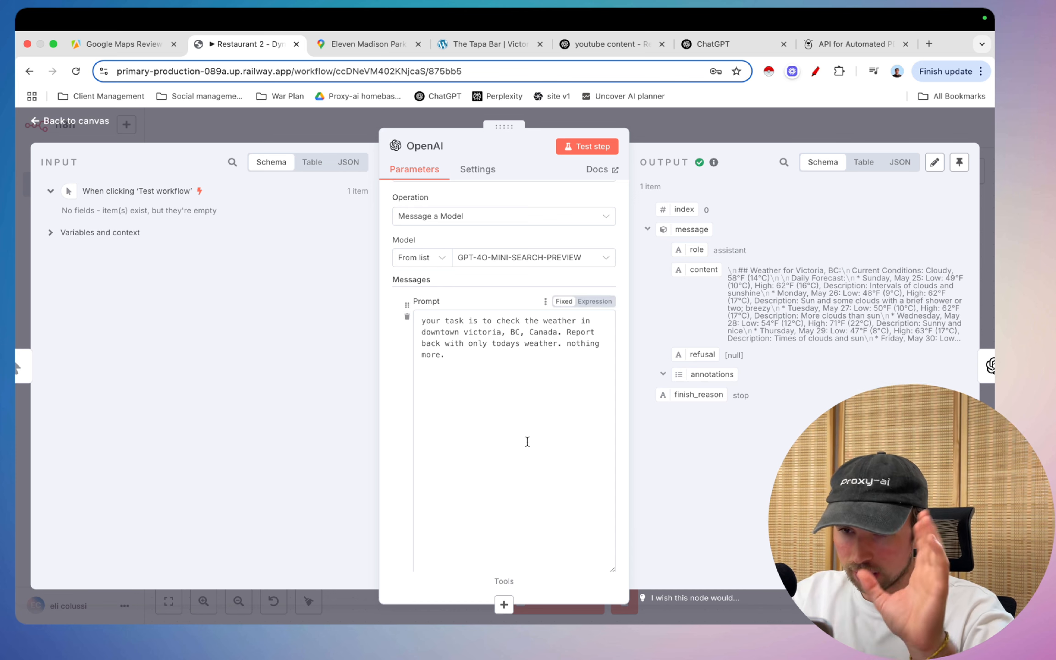
scroll(527, 441, down, 2)
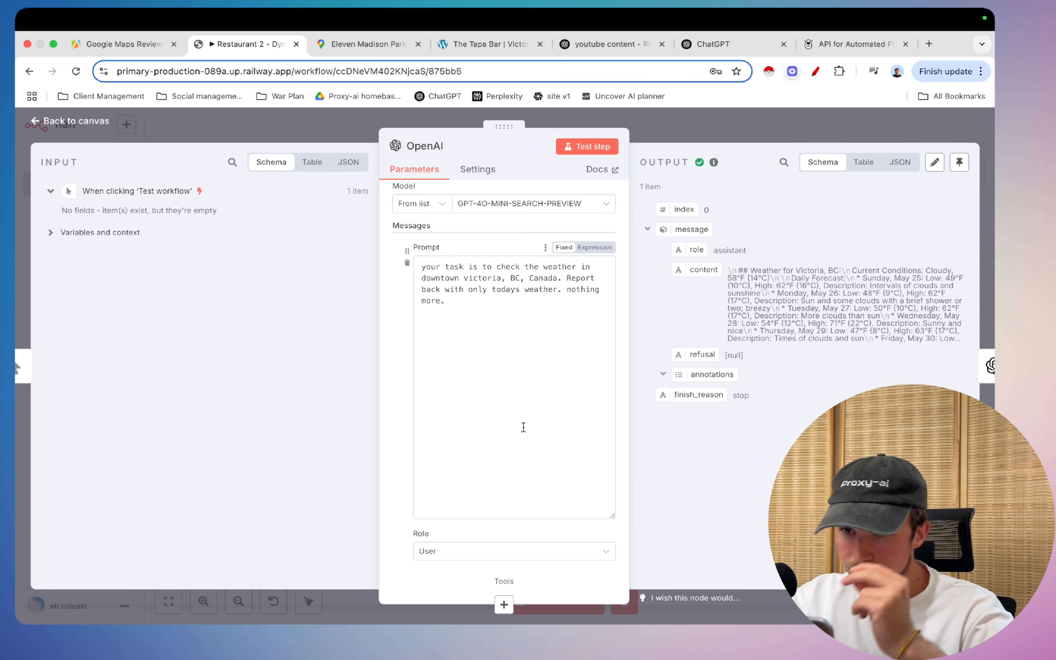
scroll(523, 427, up, 3)
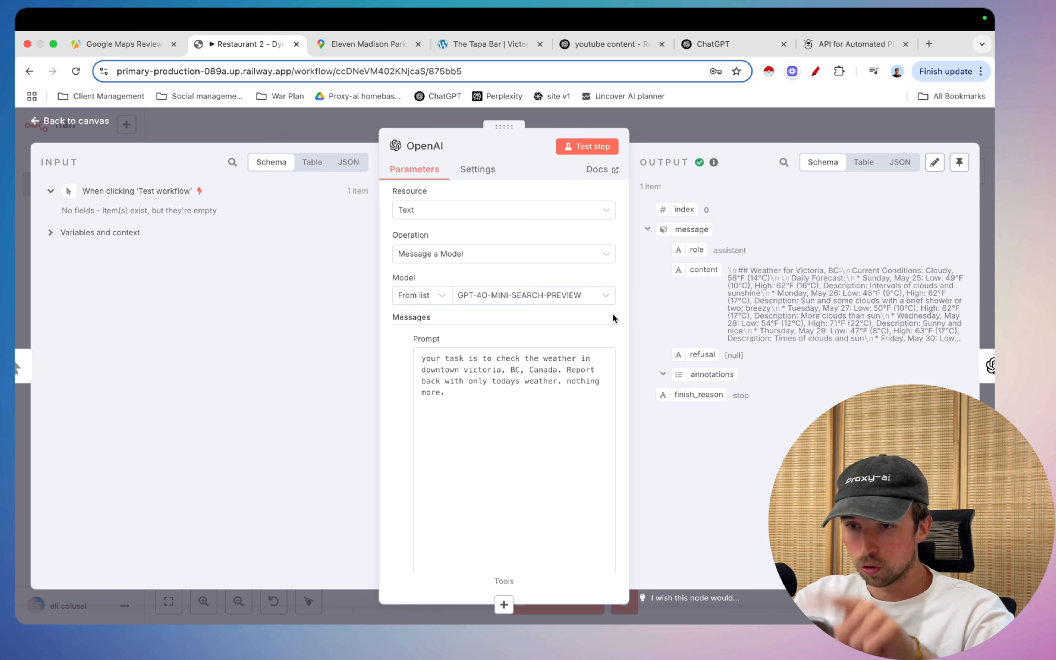
- Close the first OpenAI node and open the OpenAI1 node's system prompt in the full expression editor
scroll(570, 439, down, 2)
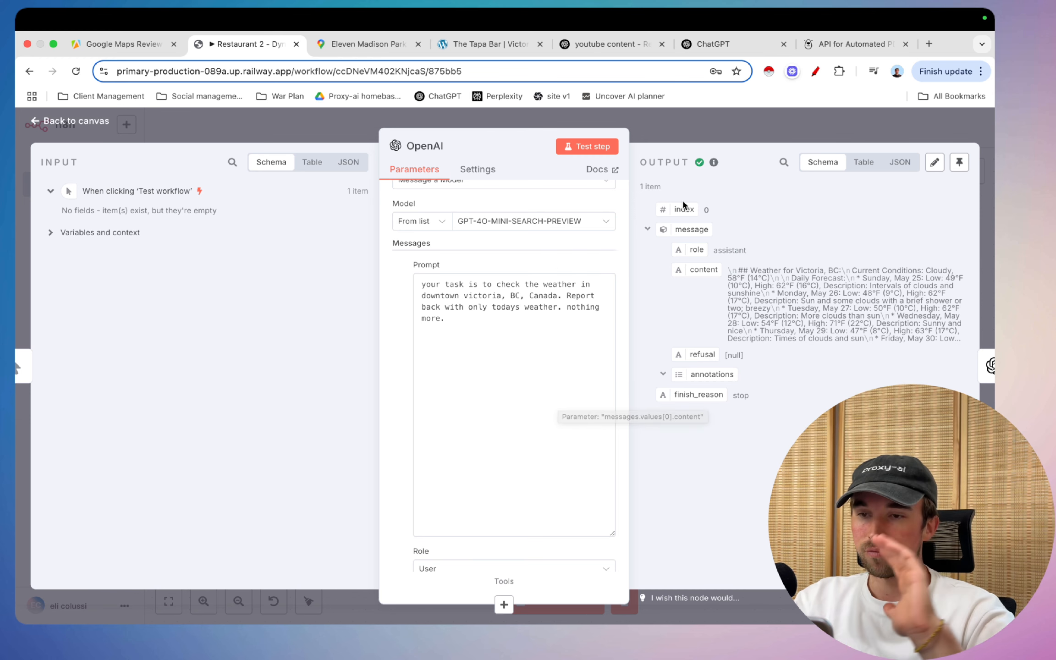
click(695, 129)
scroll(653, 330, down, 1)
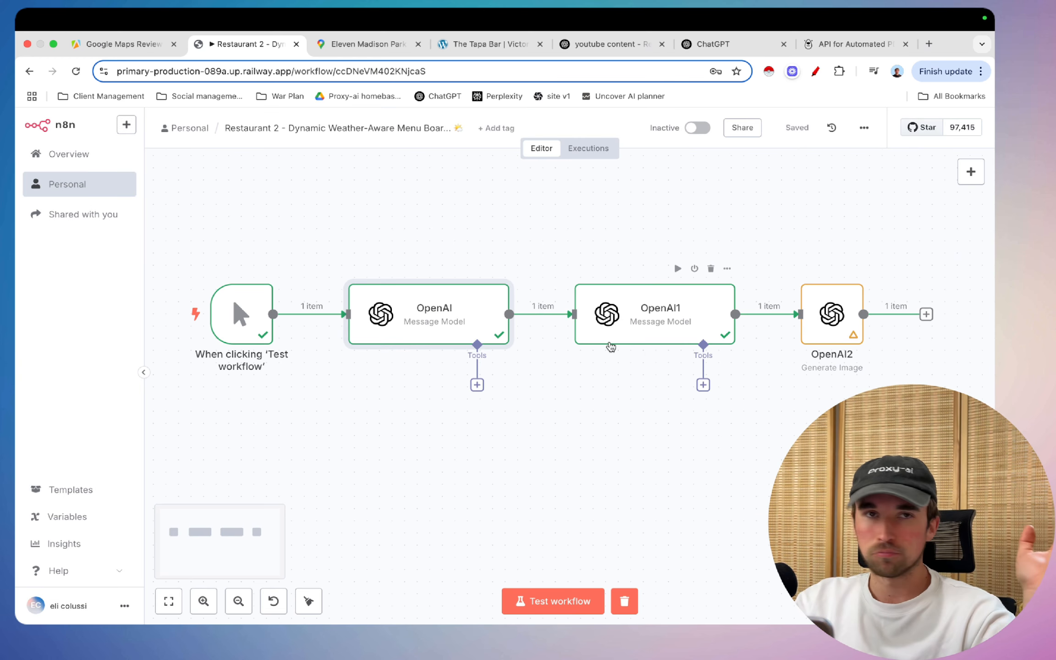
scroll(640, 330, right, 2)
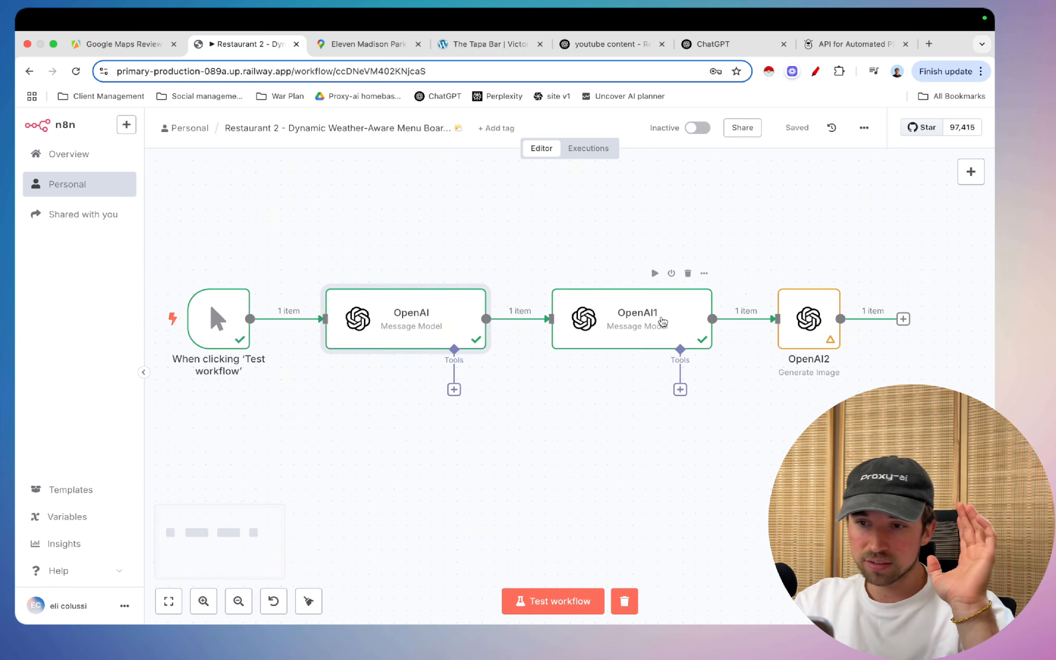
double_click(640, 322)
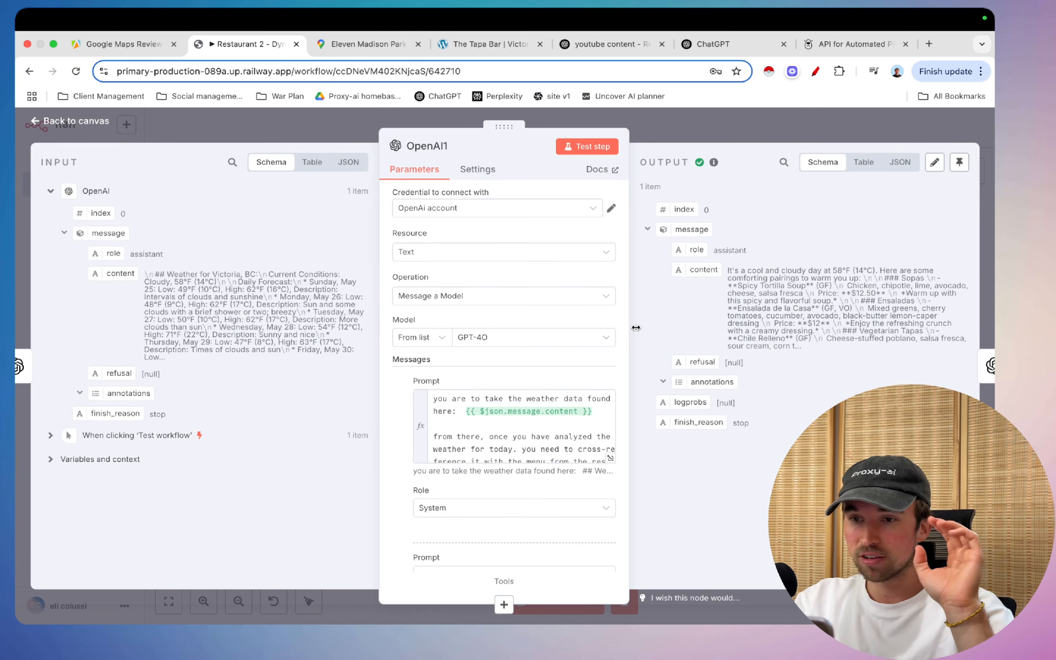
scroll(539, 276, down, 1)
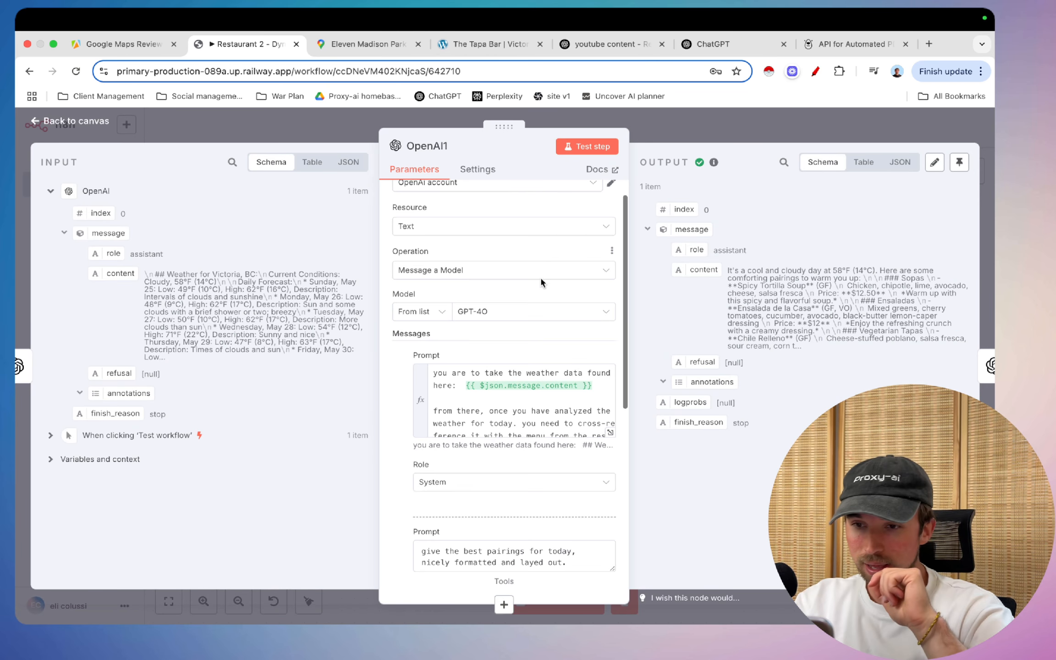
scroll(550, 372, down, 2)
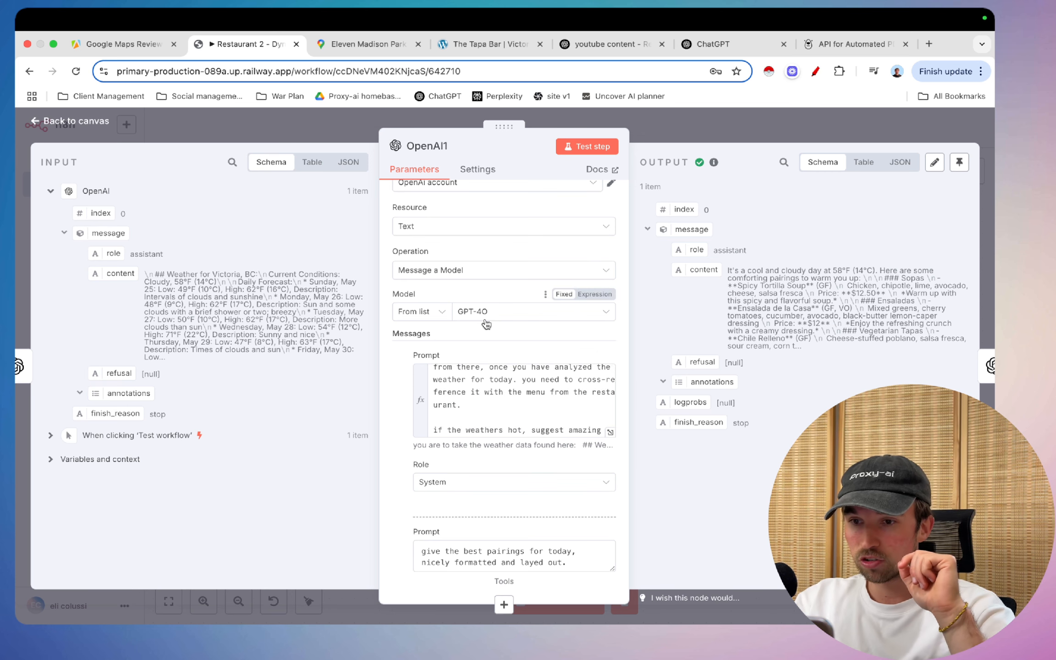
scroll(596, 413, up, 2)
click(610, 431)
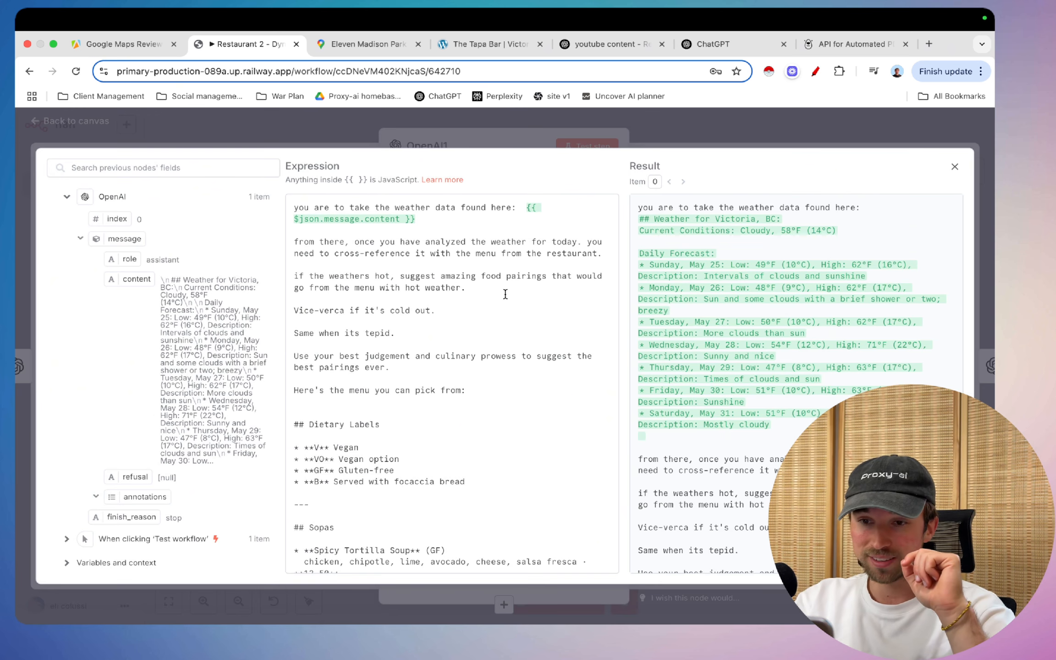
- Review the system prompt's weather-based pairing instructions and the weather data inserted in the expression result
scroll(516, 402, down, 1)
scroll(516, 402, up, 1)
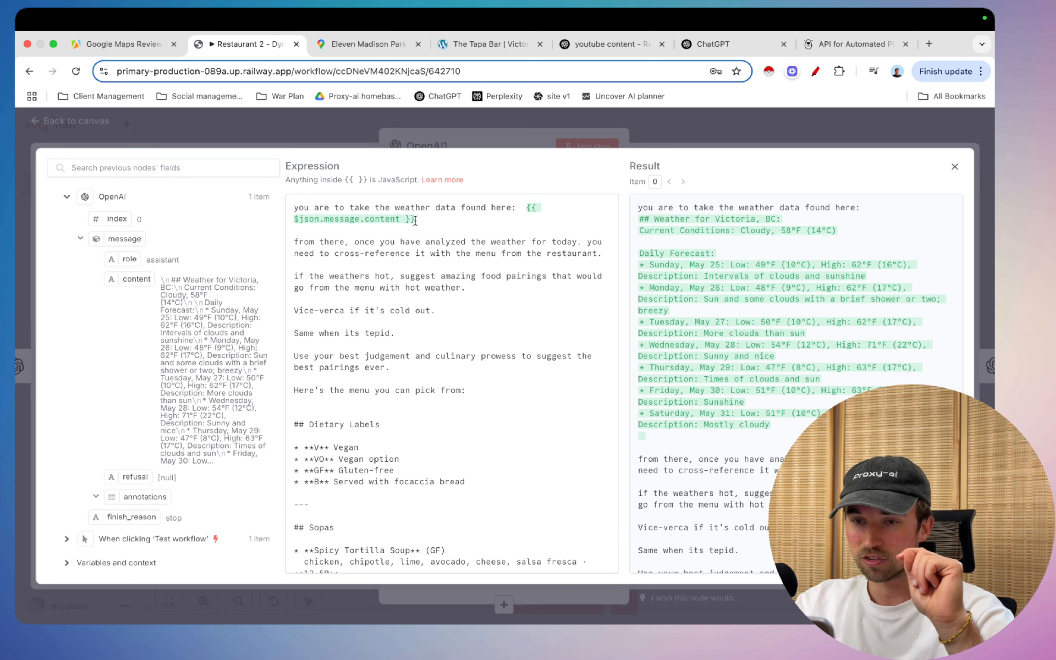
scroll(502, 234, down, 1)
scroll(502, 234, up, 1)
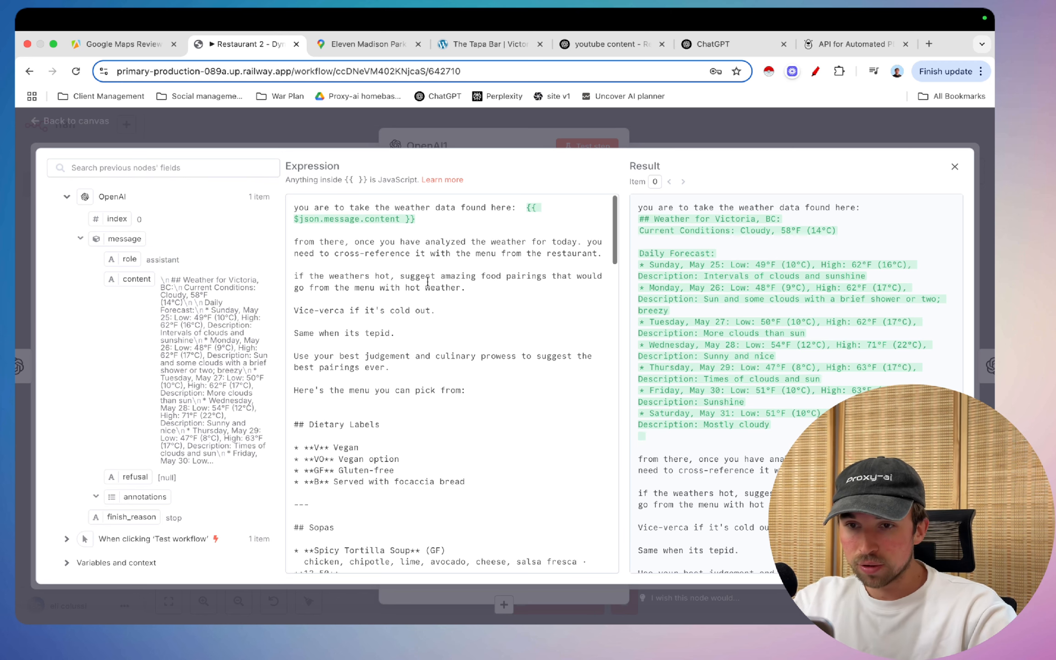
scroll(494, 372, down, 1)
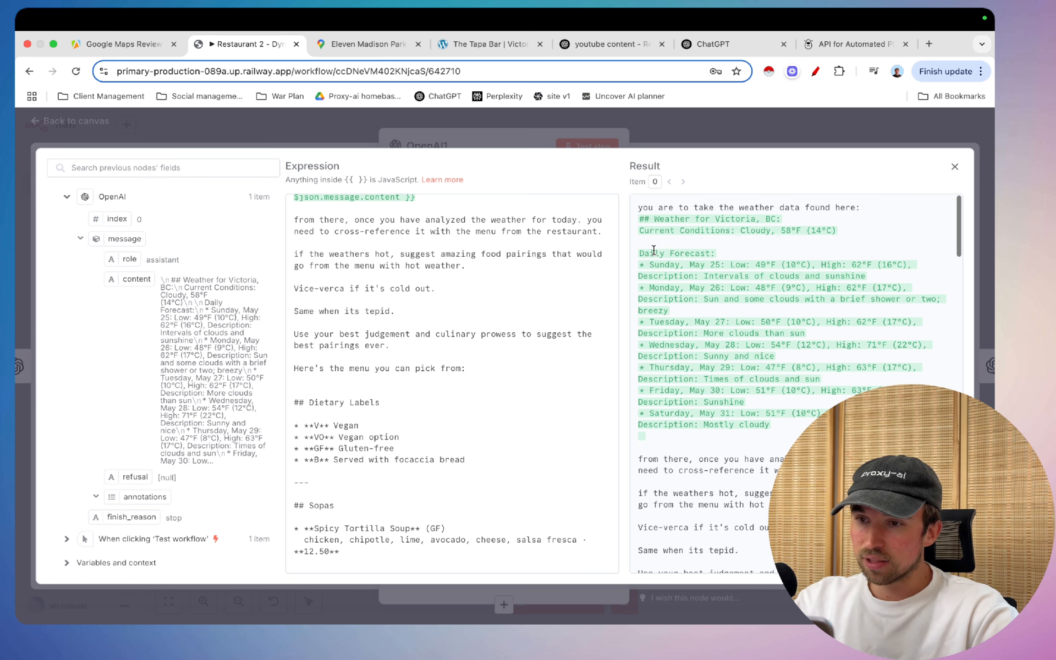
drag(639, 218, 814, 435)
click(814, 426)
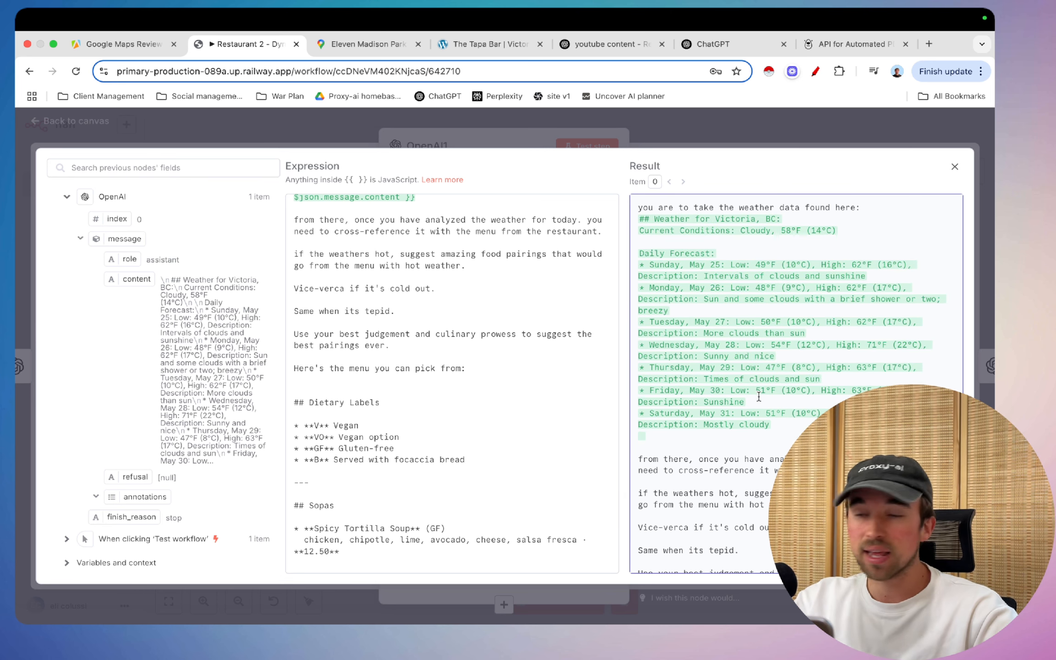
scroll(430, 360, up, 1)
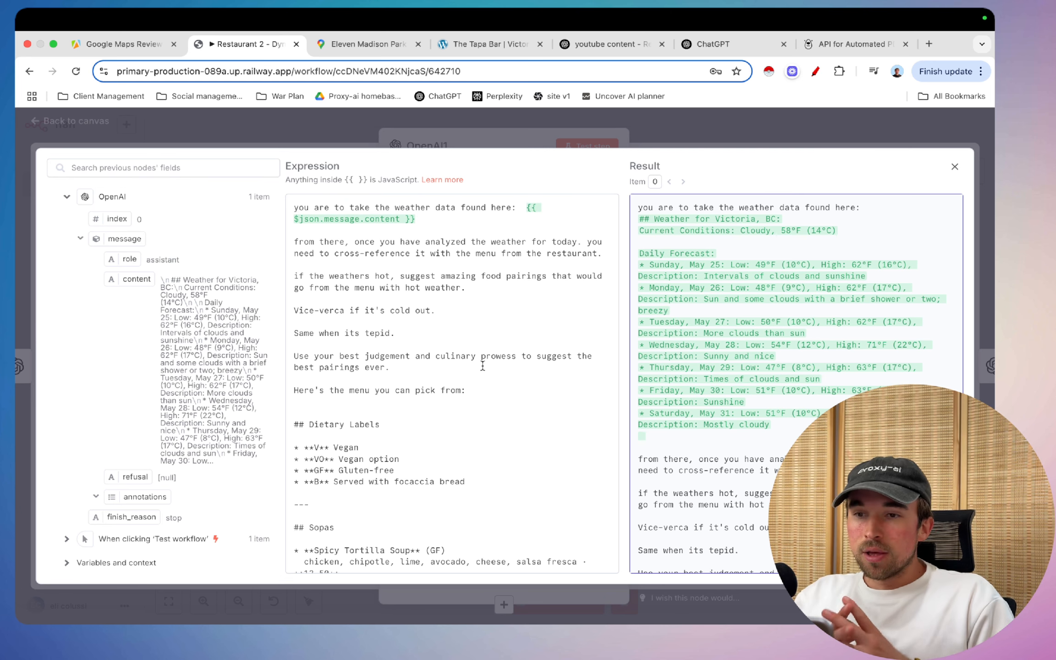
scroll(483, 365, down, 3)
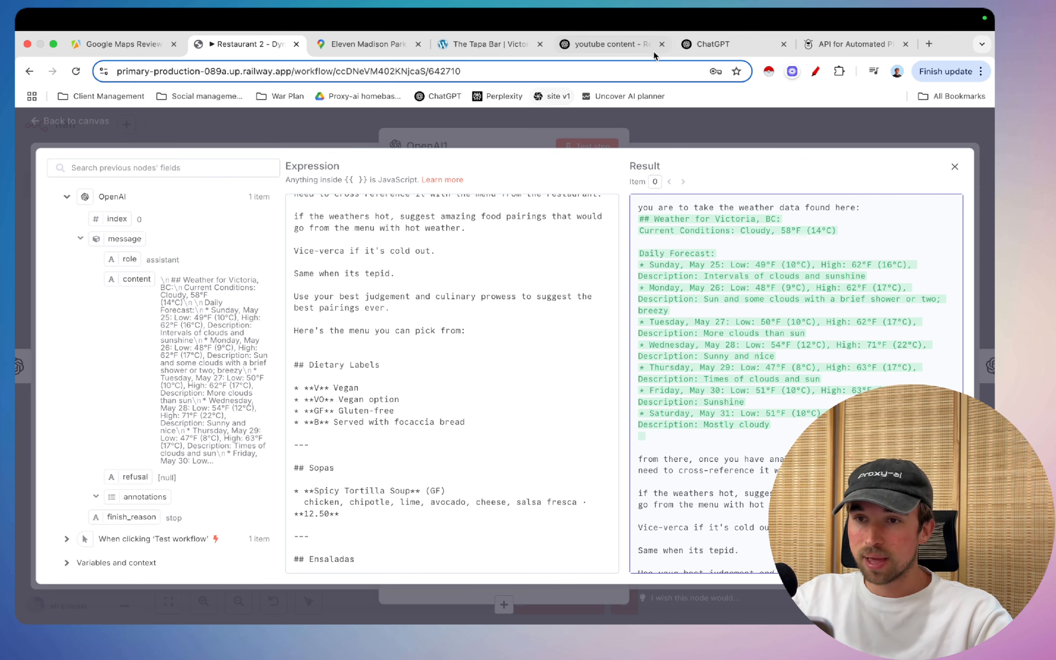
- Switch to the Tapa Bar website and examine its restaurant menu at 100% page zoom
click(366, 43)
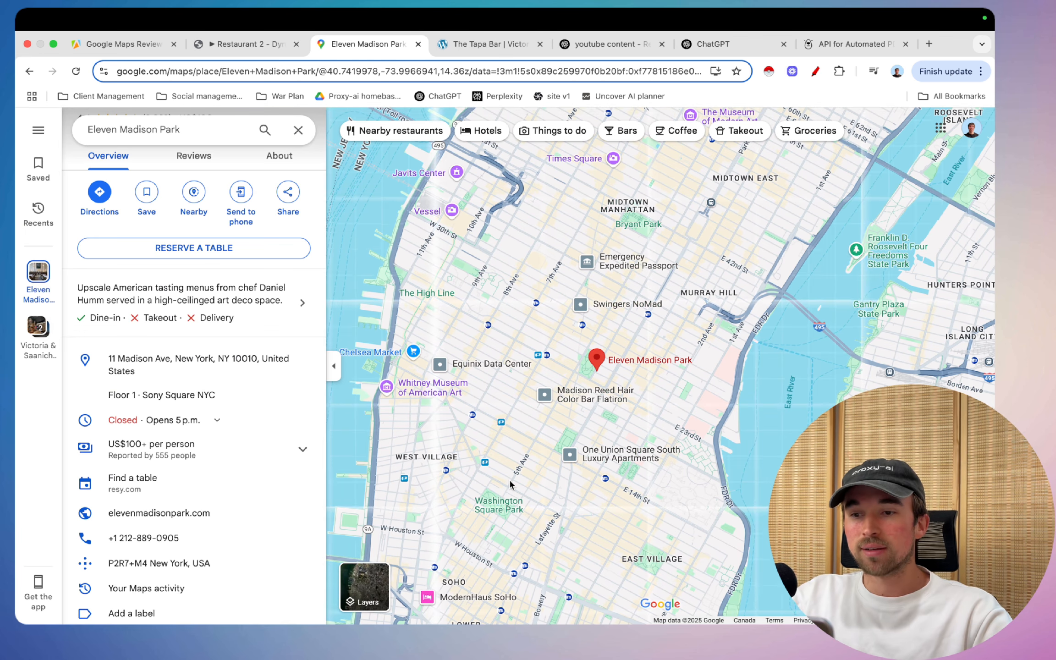
scroll(510, 484, down, 1)
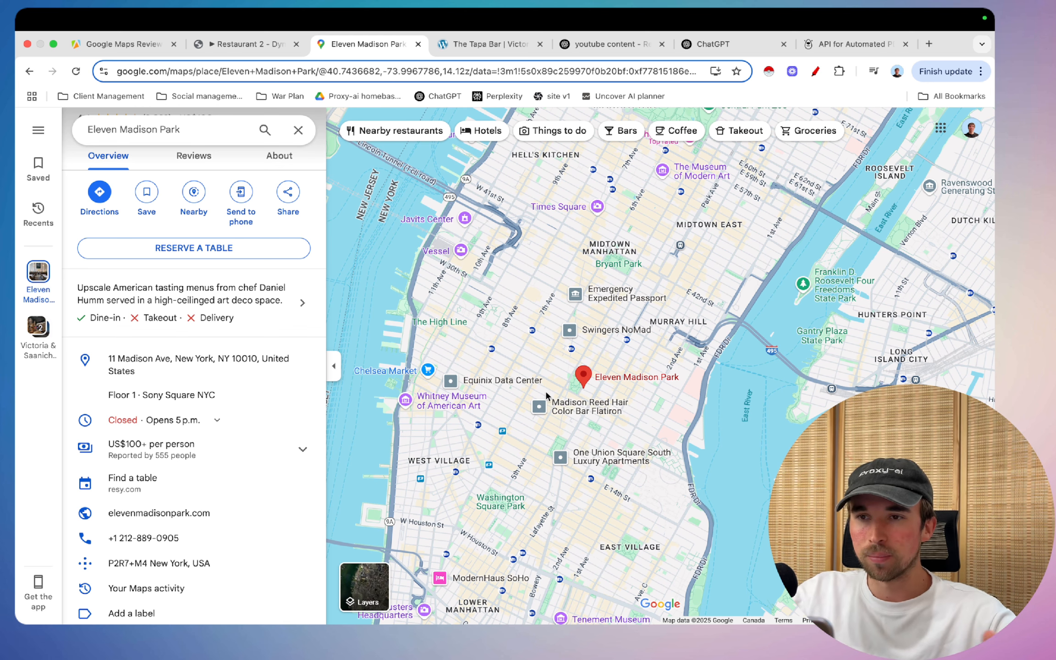
click(477, 44)
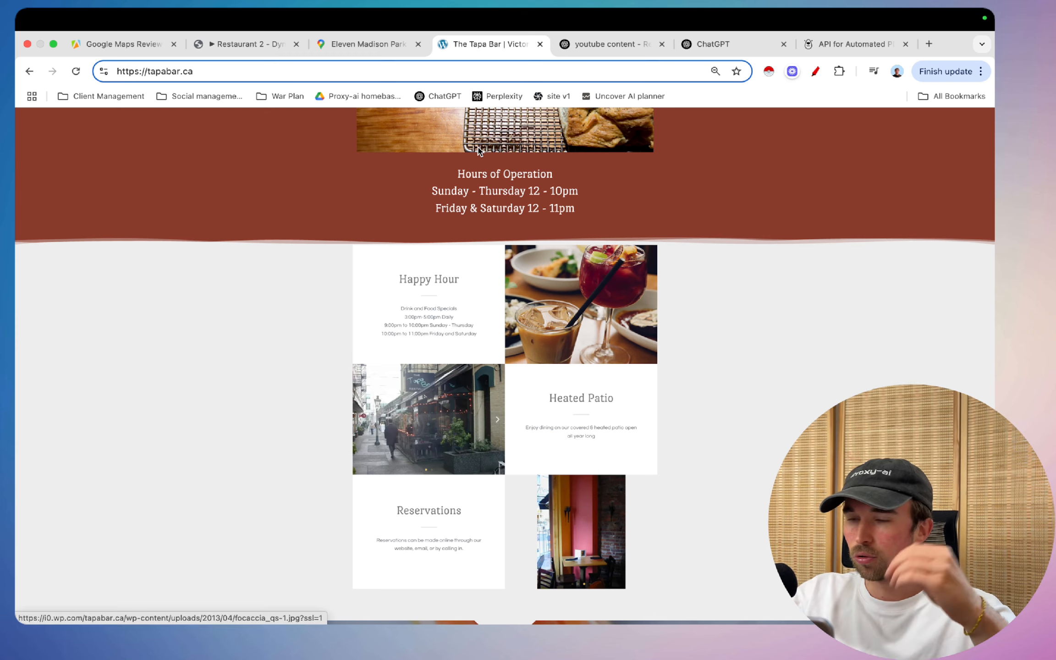
scroll(537, 426, down, 15)
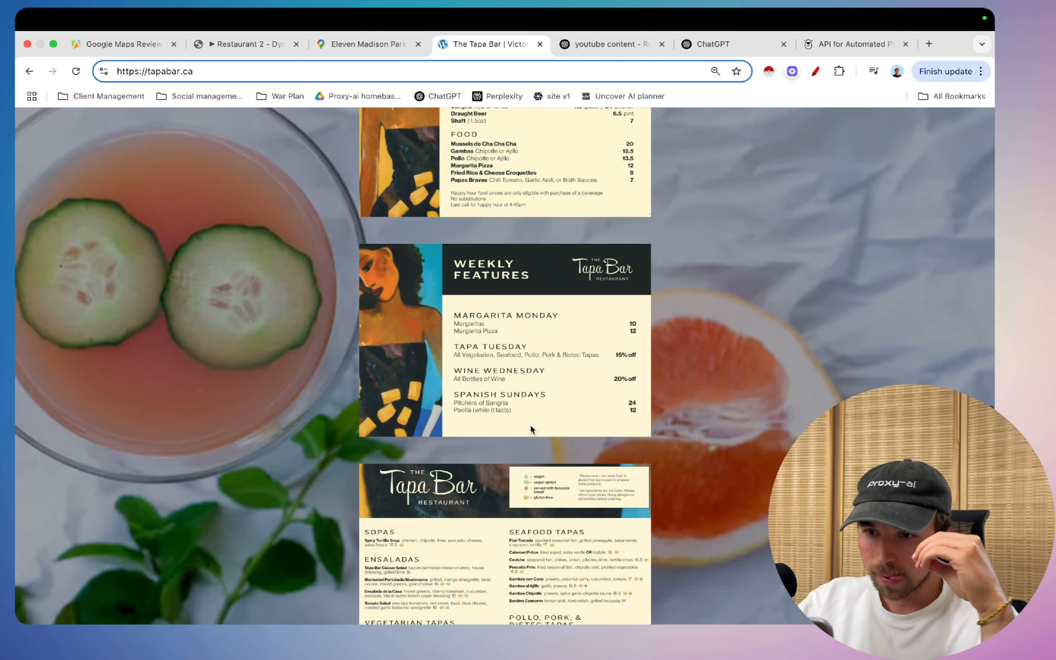
scroll(532, 412, down, 7)
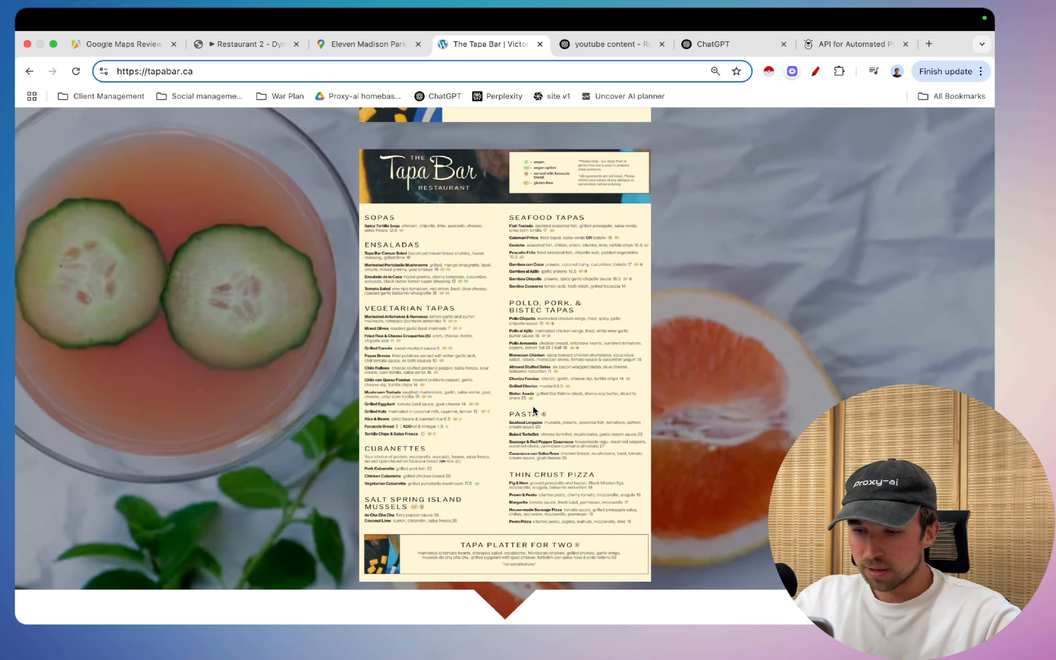
key(super+minus)
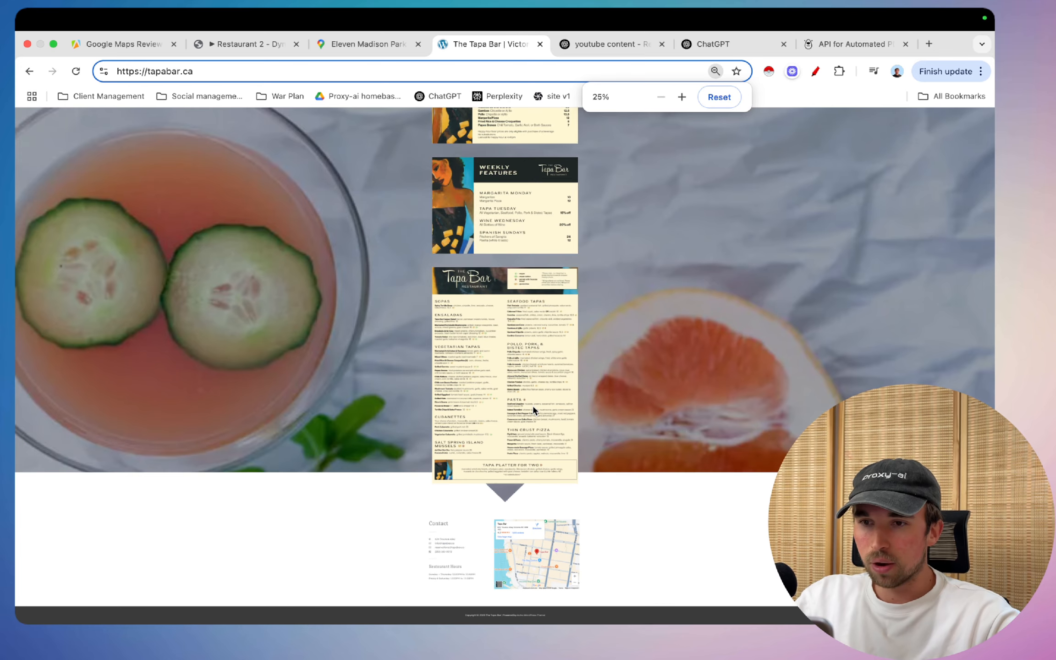
key(super+equal)
key(super+equal)
key(super+equal)
key(super+equal)
key(super+equal)
key(super+equal)
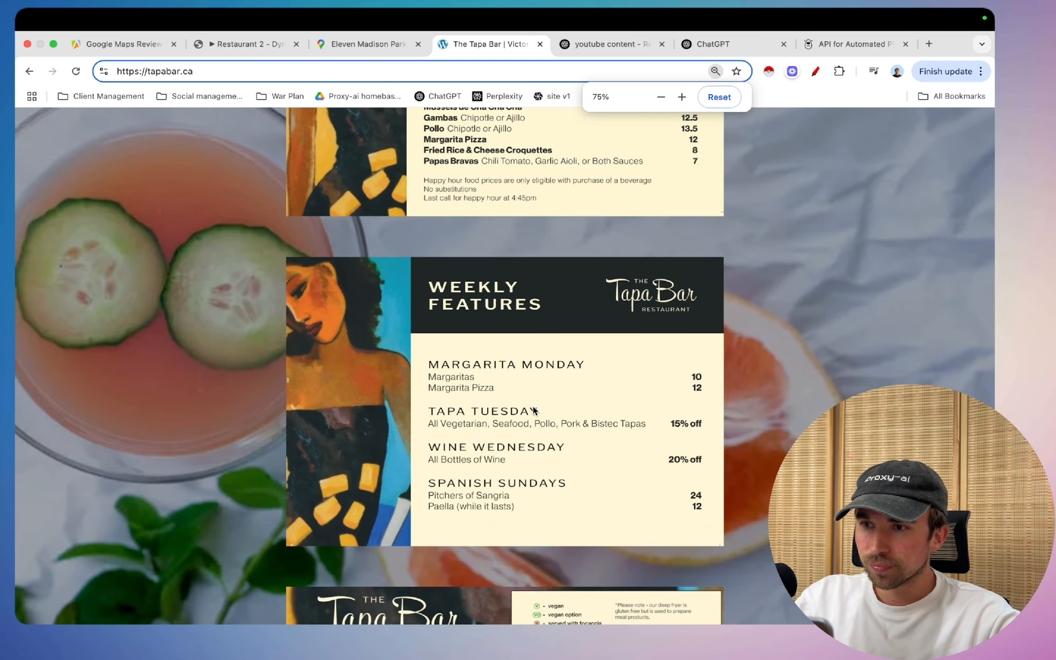
scroll(533, 409, down, 20)
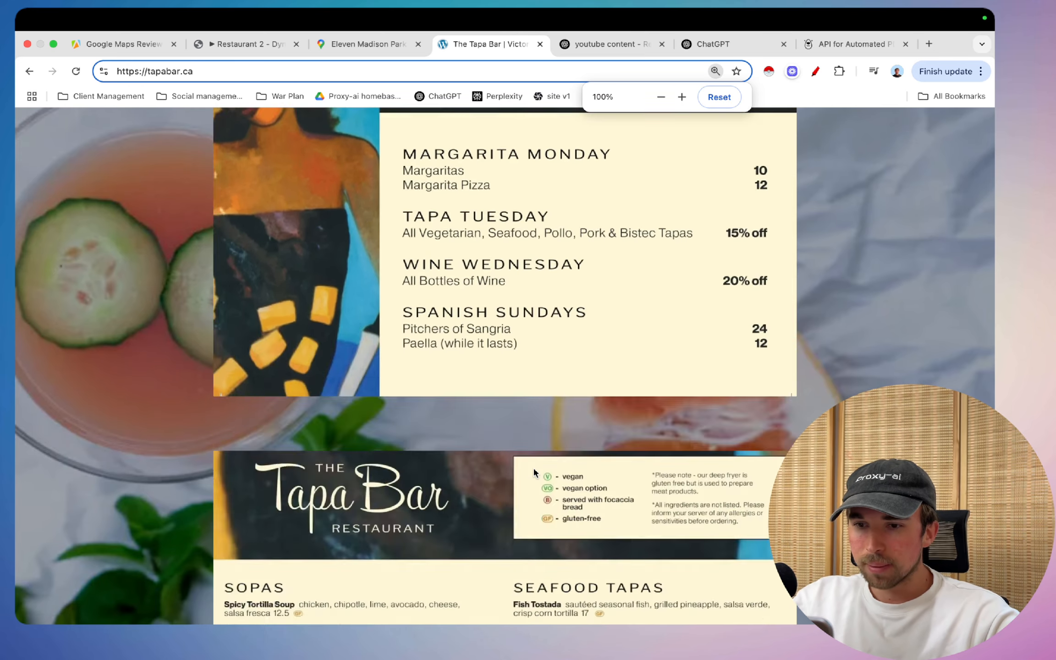
scroll(475, 402, up, 6)
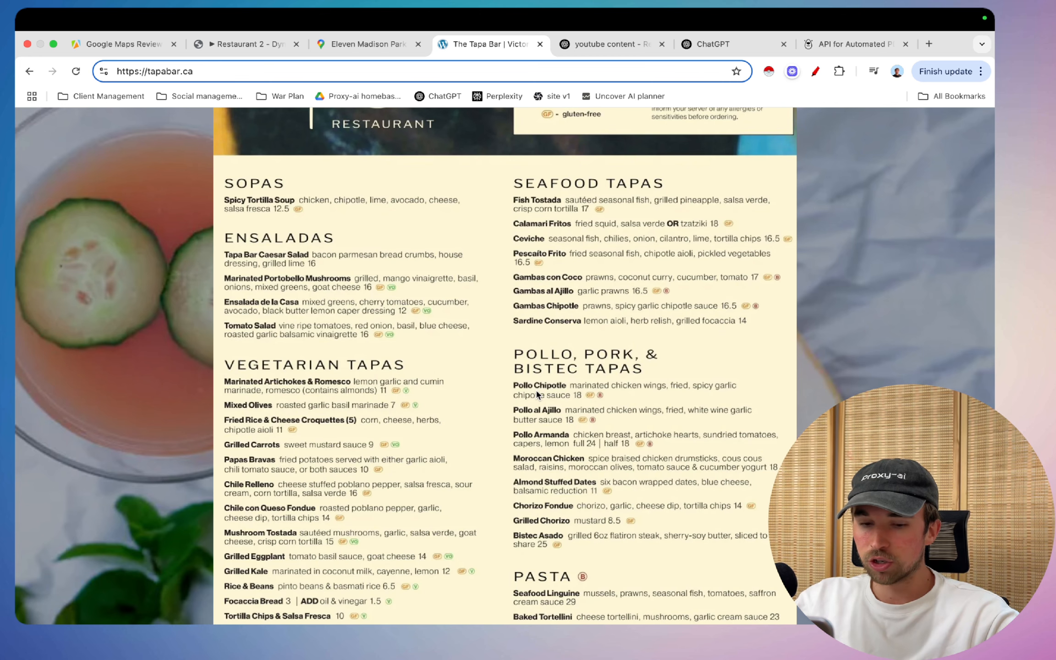
- Switch to the ChatGPT temporary chat and review the menu extraction prompt, attached menu image and itemized reply
click(708, 43)
scroll(589, 290, up, 20)
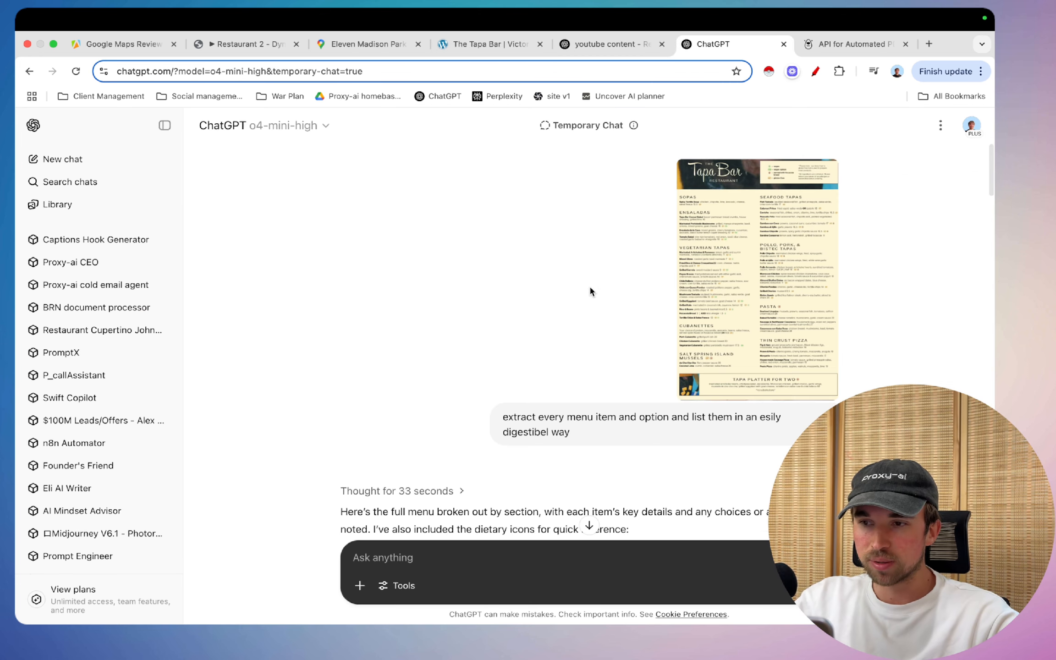
drag(562, 387, 629, 422)
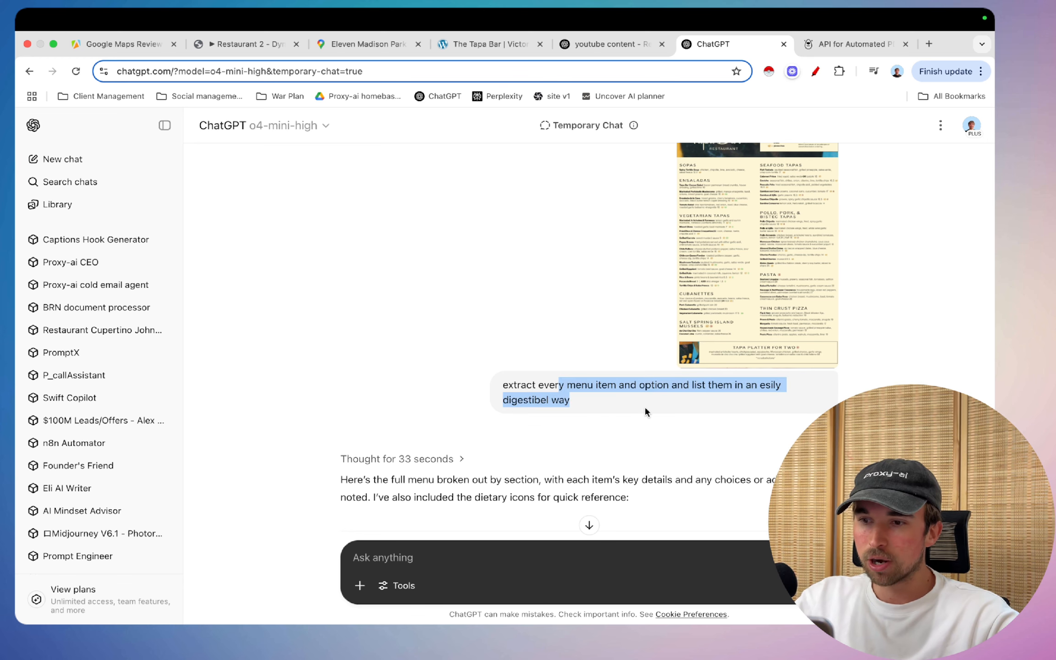
click(645, 408)
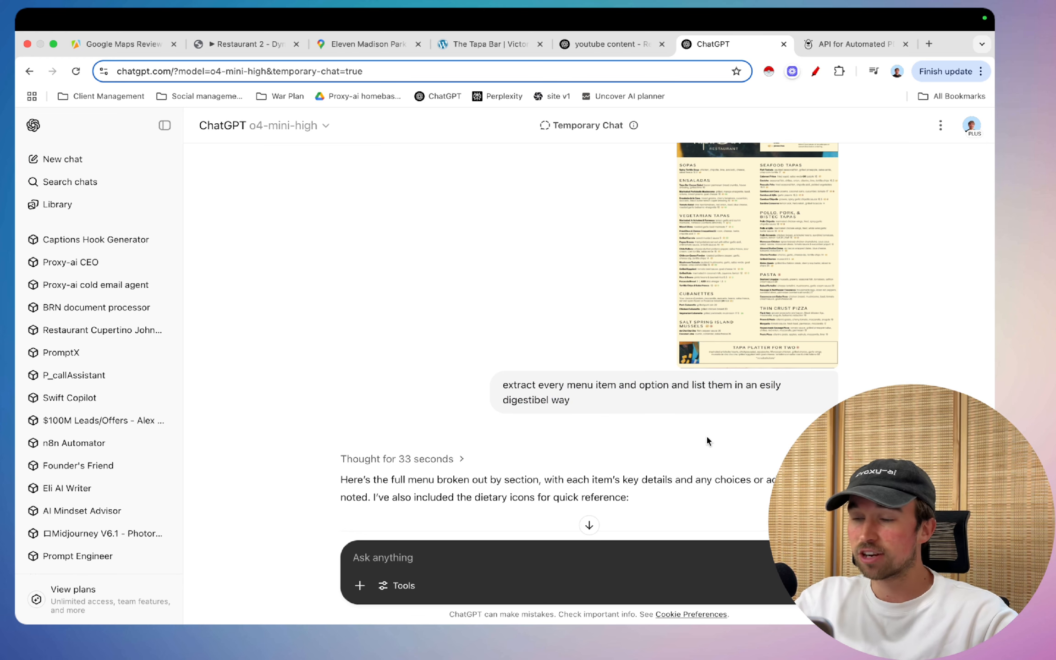
scroll(707, 440, down, 20)
scroll(538, 390, down, 8)
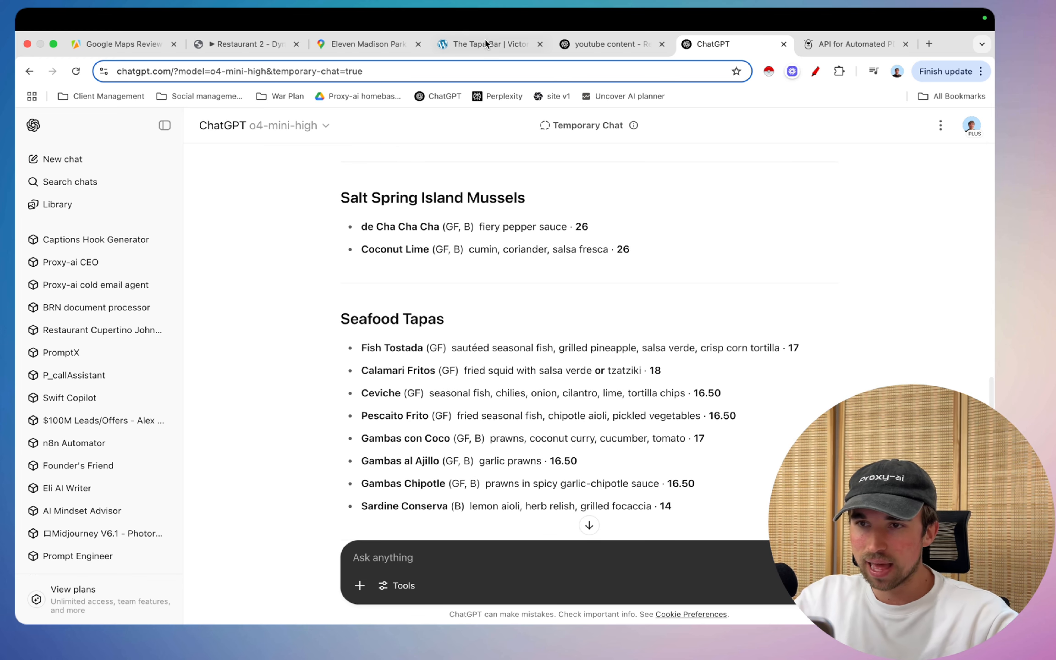
- Return to the n8n workflow, read the full menu and closing output rules in the system prompt, and close the expression editor
click(248, 44)
scroll(468, 373, down, 2)
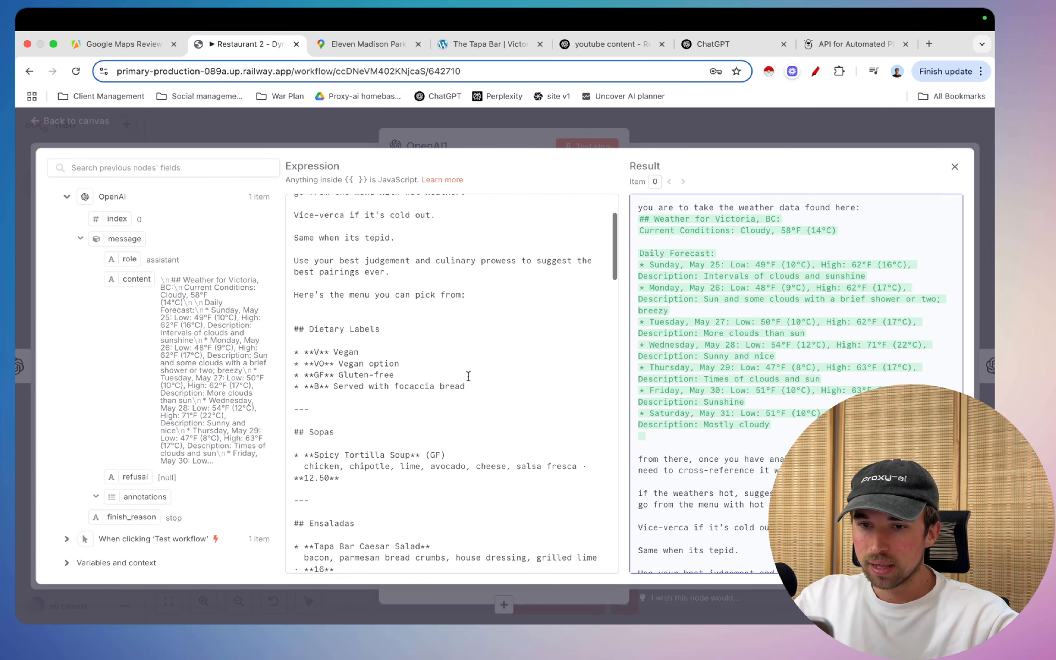
scroll(358, 373, up, 2)
drag(349, 314, 552, 312)
click(572, 313)
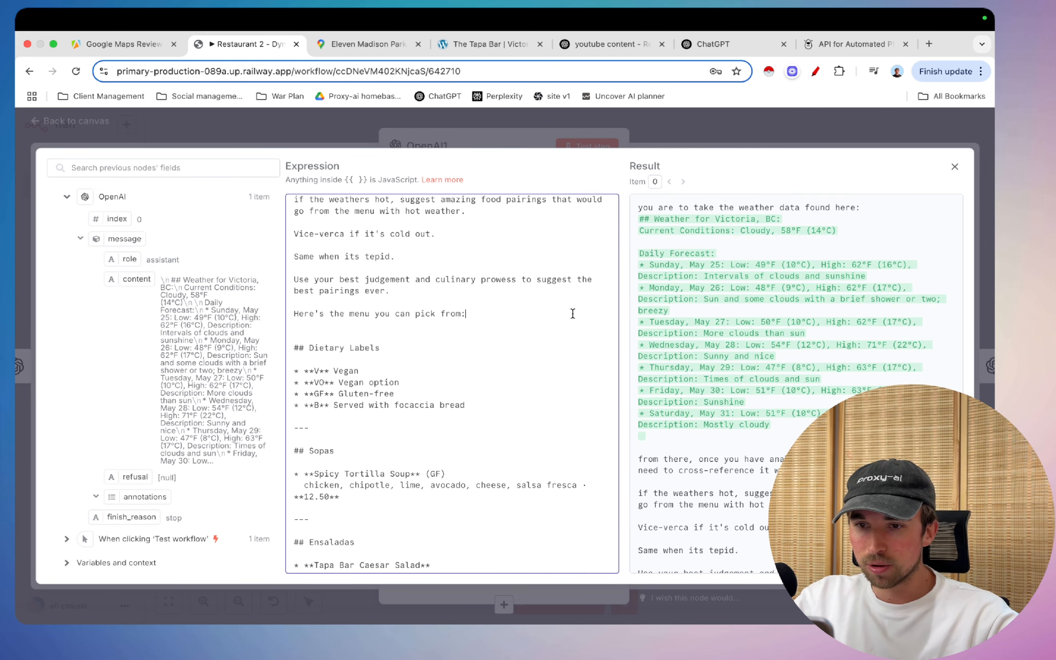
scroll(393, 427, down, 10)
scroll(393, 428, up, 5)
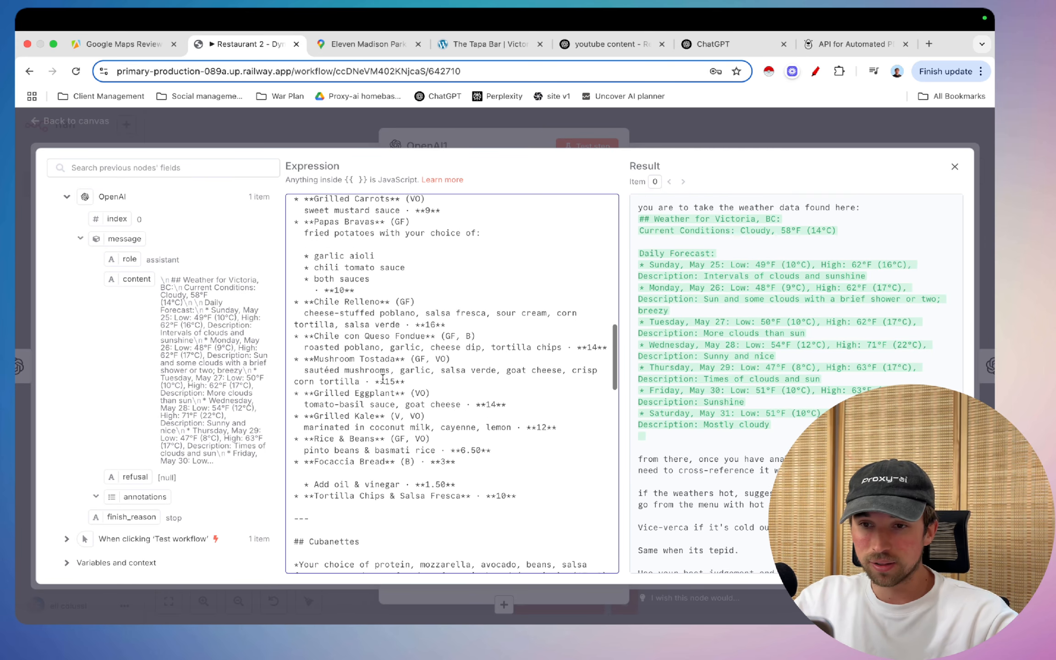
scroll(564, 419, down, 2)
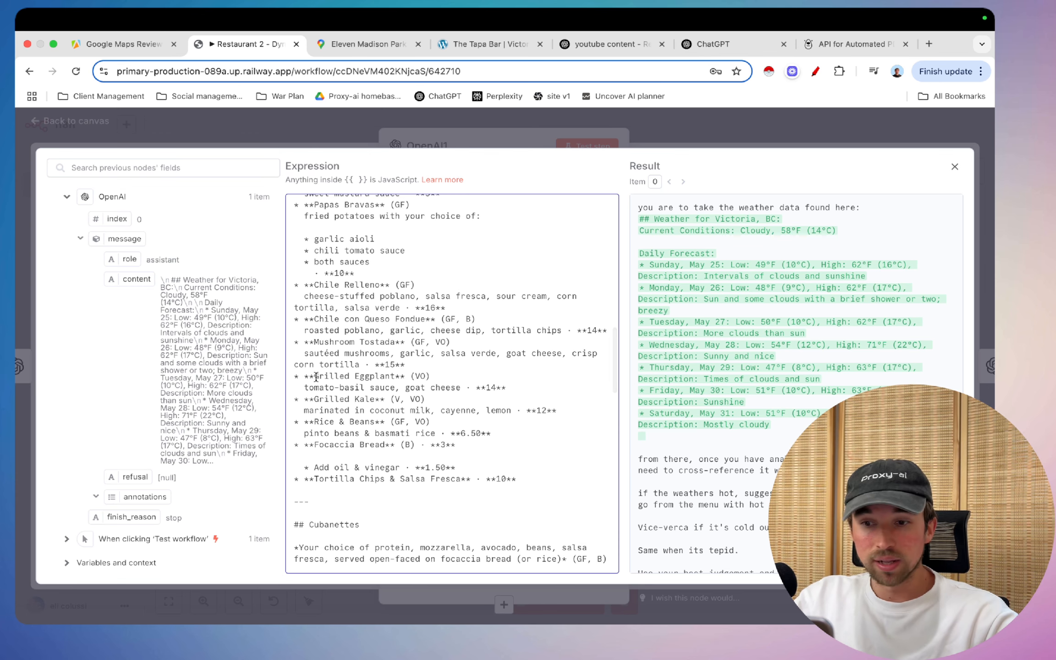
scroll(472, 392, down, 15)
scroll(473, 393, down, 3)
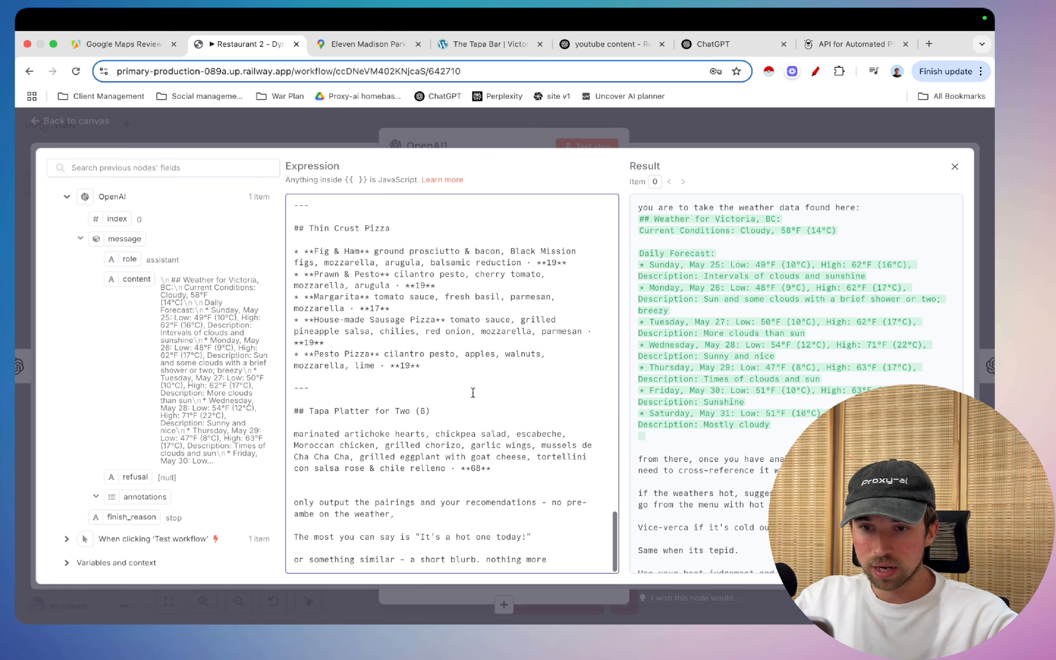
scroll(472, 393, up, 20)
click(770, 131)
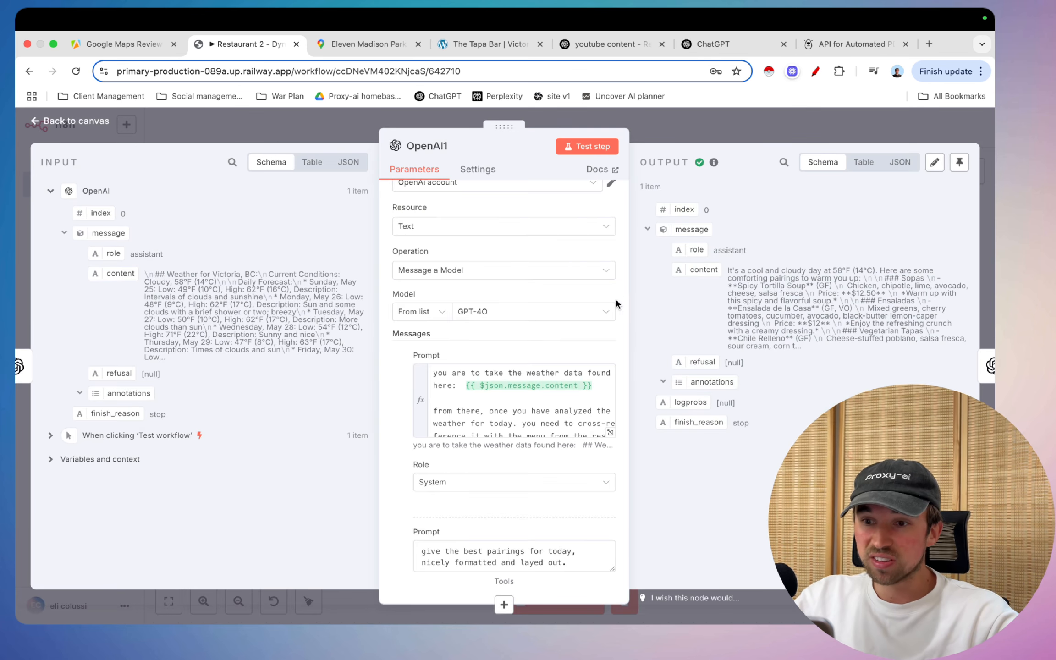
- Close and reopen the OpenAI1 node, and review its user message prompt, role and output settings
key(Escape)
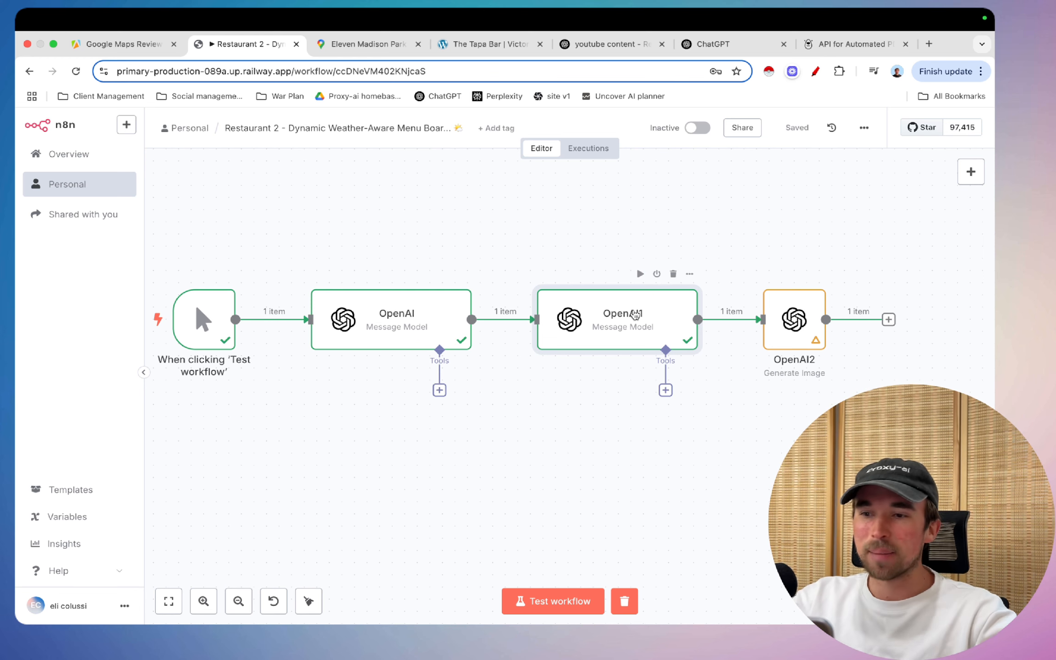
double_click(635, 314)
scroll(509, 330, down, 10)
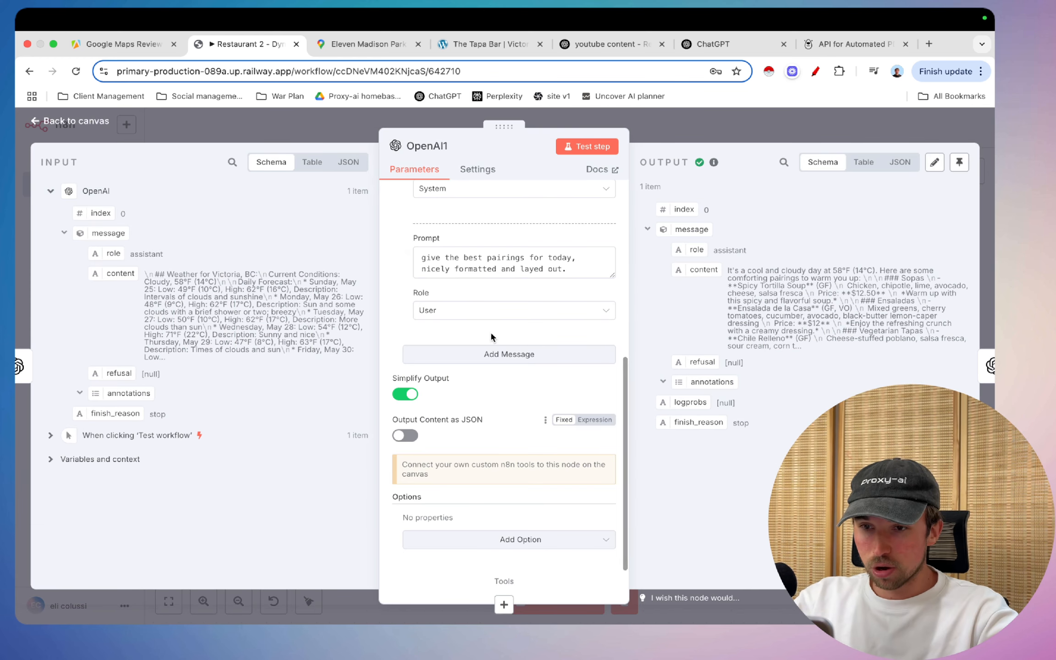
scroll(490, 331, up, 2)
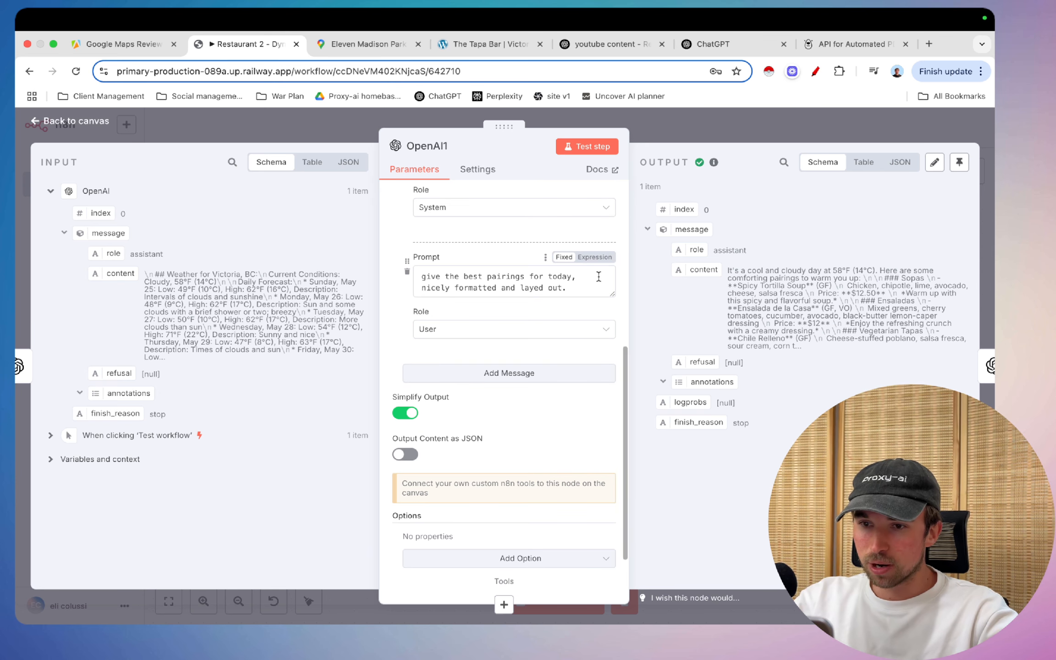
- Close OpenAI1, open the OpenAI2 image generation node, and read its full prompt expression and resolved result
click(693, 127)
scroll(622, 338, right, 2)
click(713, 327)
double_click(713, 326)
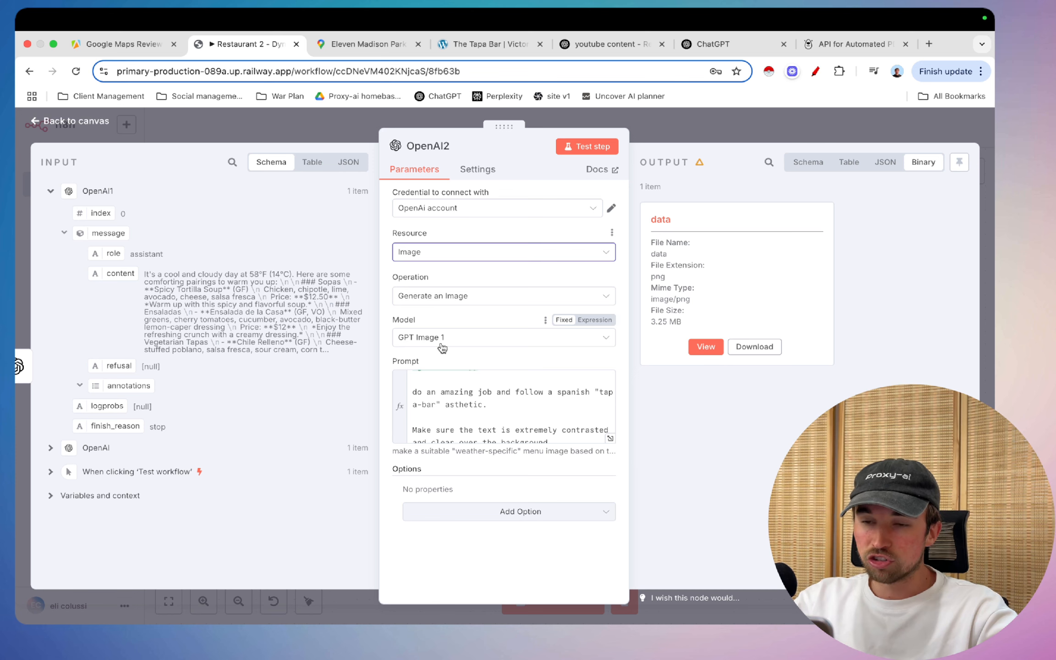
click(611, 440)
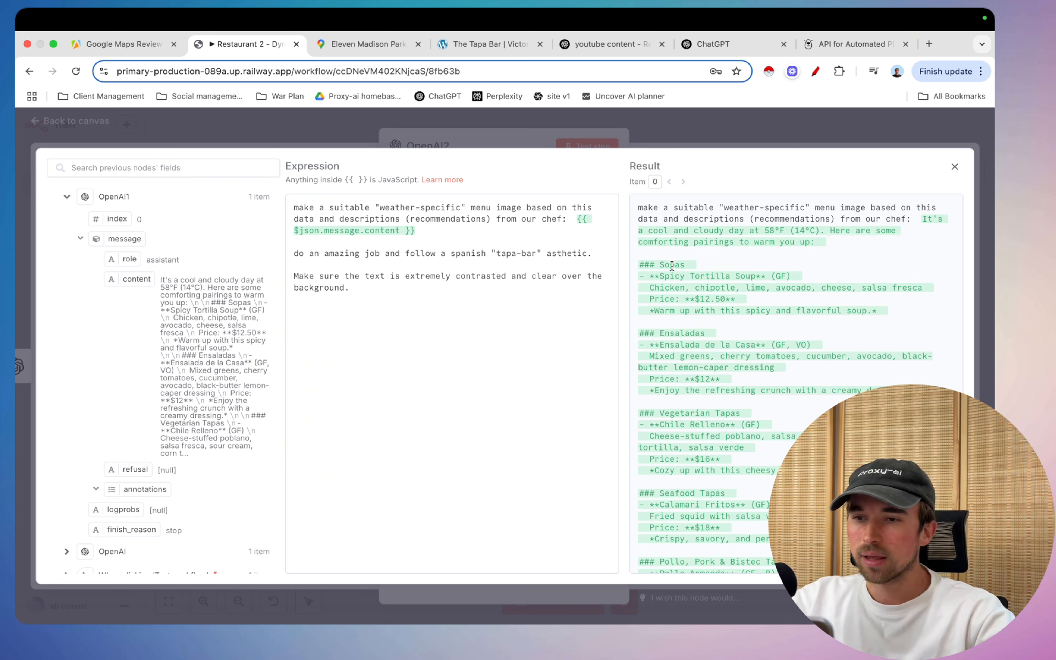
click(598, 254)
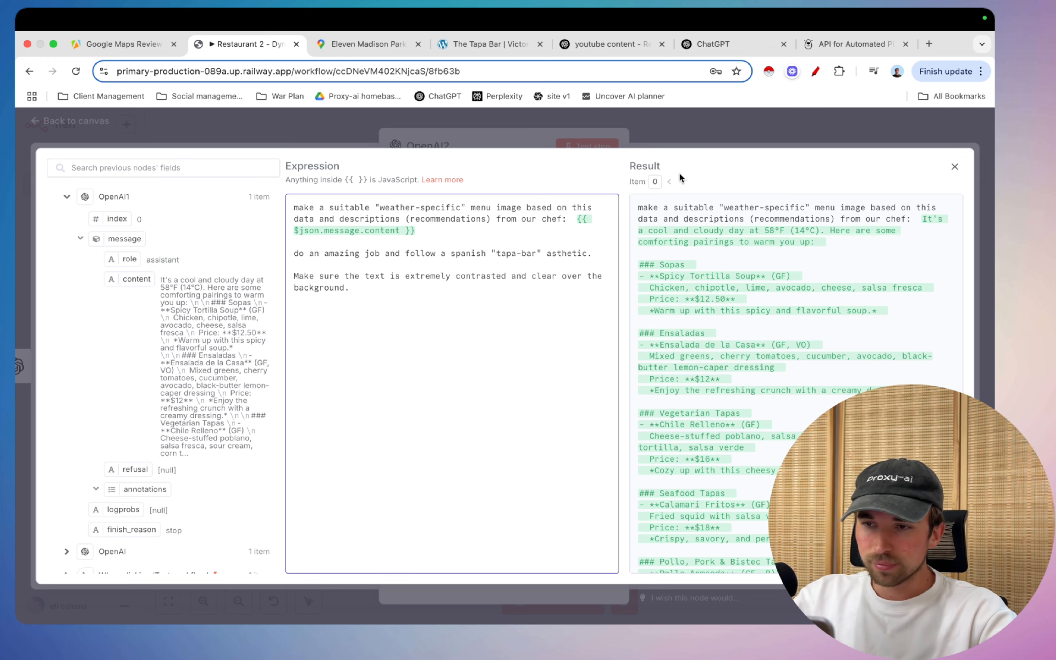
key(Escape)
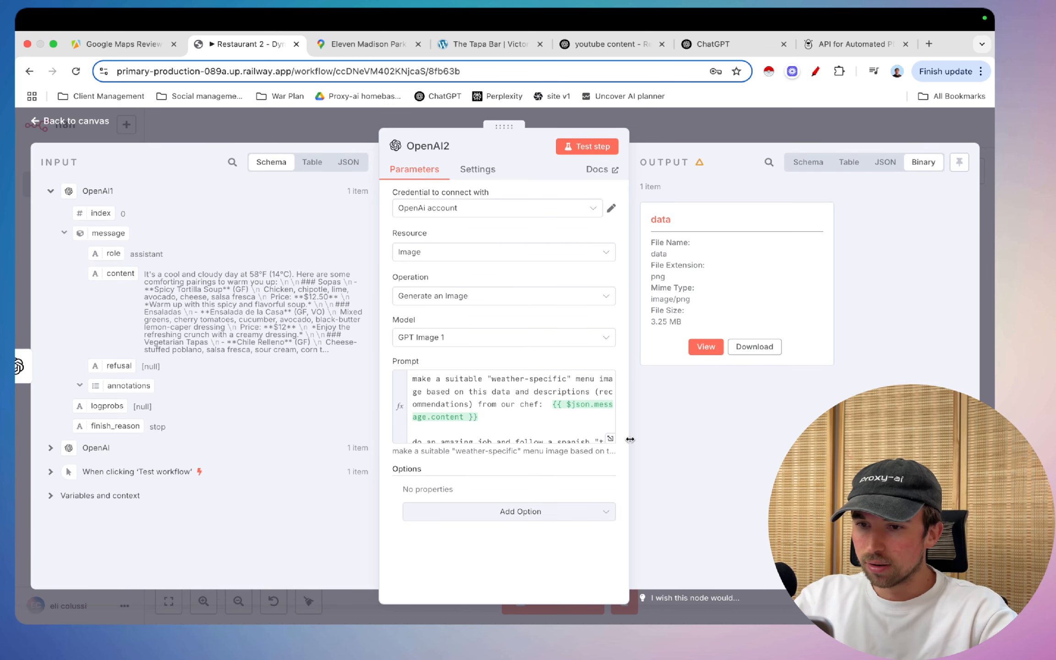
- View the menu image in the OpenAI2 output and examine its heading, dishes and descriptions up close
scroll(505, 408, down, 5)
click(706, 347)
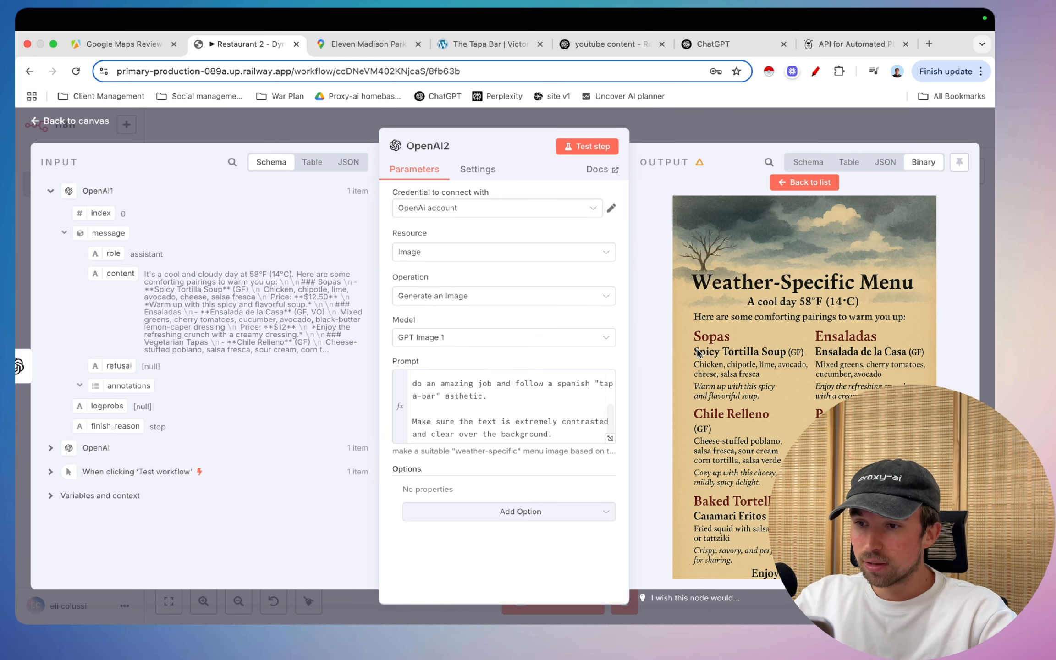
scroll(780, 352, up, 5)
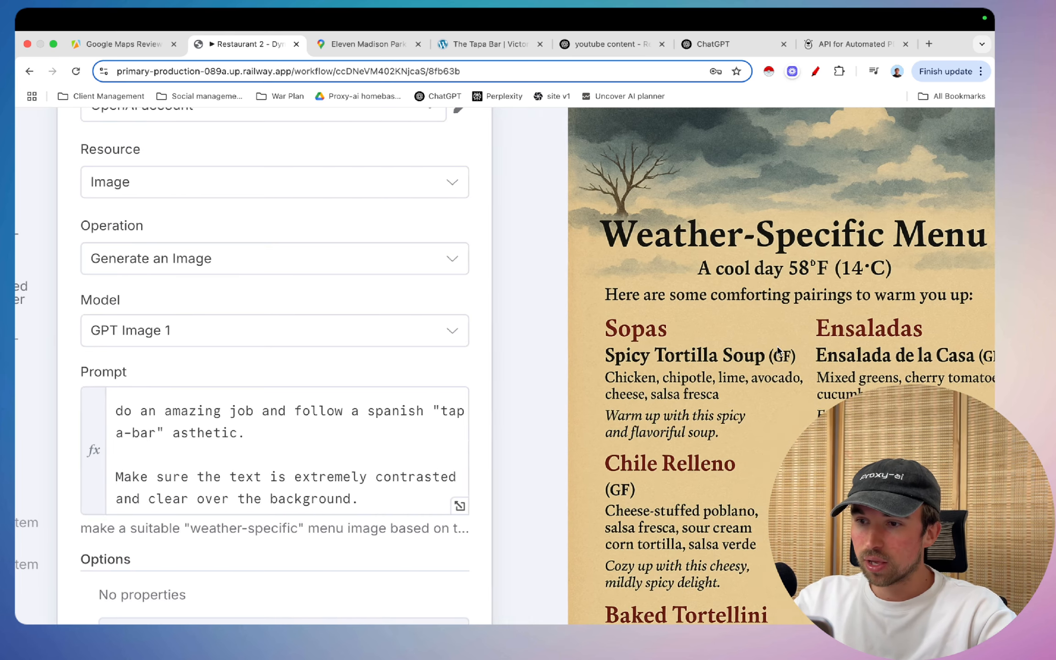
scroll(779, 351, right, 3)
scroll(780, 352, up, 4)
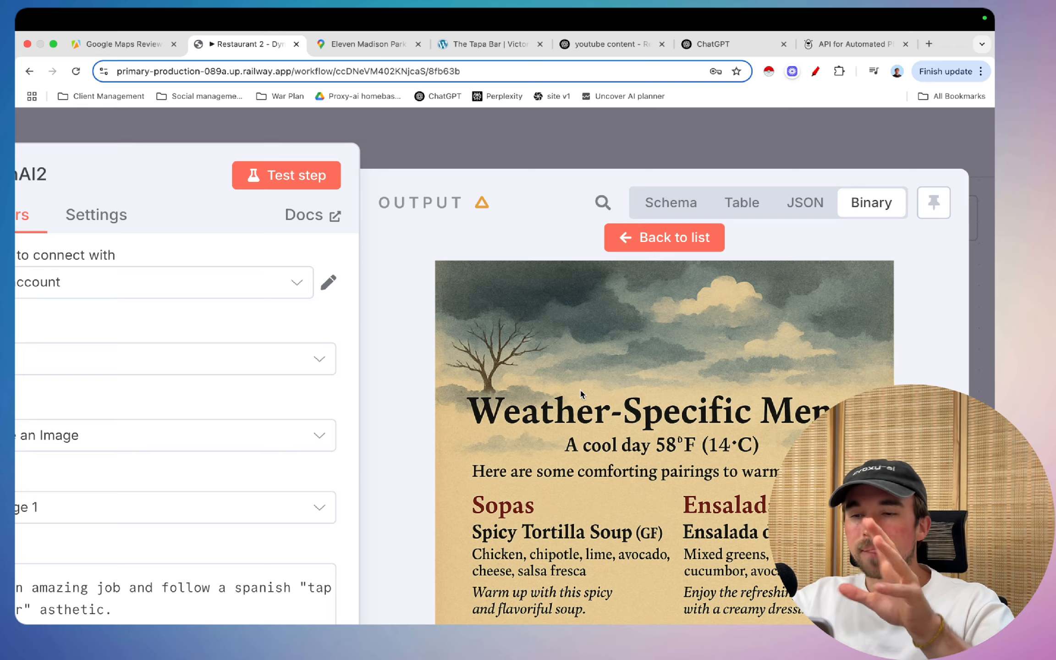
scroll(579, 394, down, 8)
scroll(250, 370, up, 3)
scroll(240, 373, down, 1)
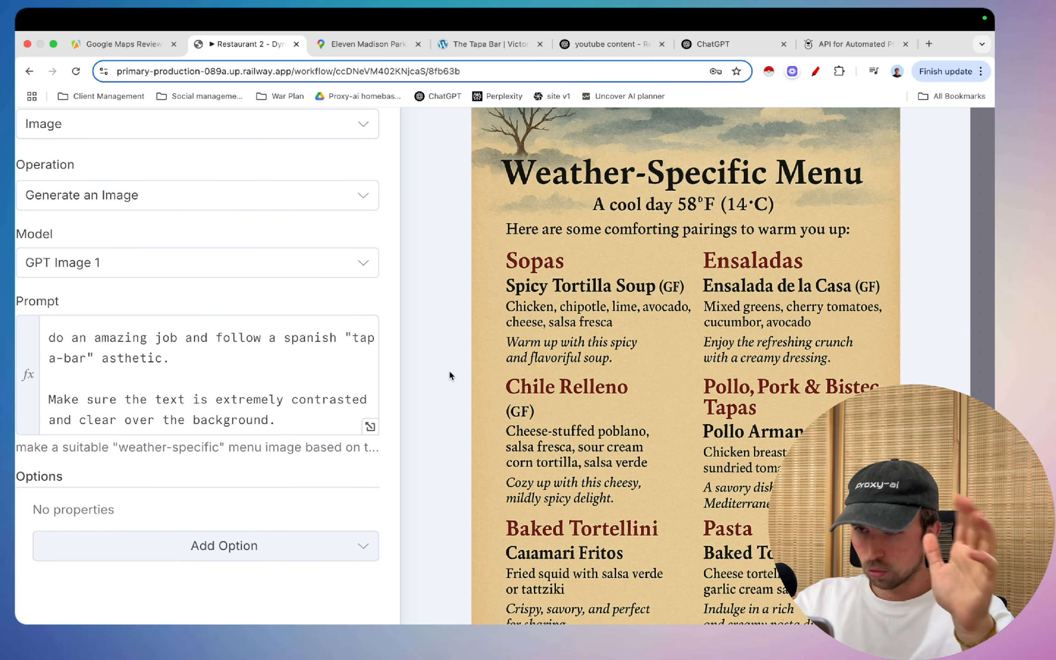
scroll(526, 372, down, 2)
scroll(700, 324, down, 1)
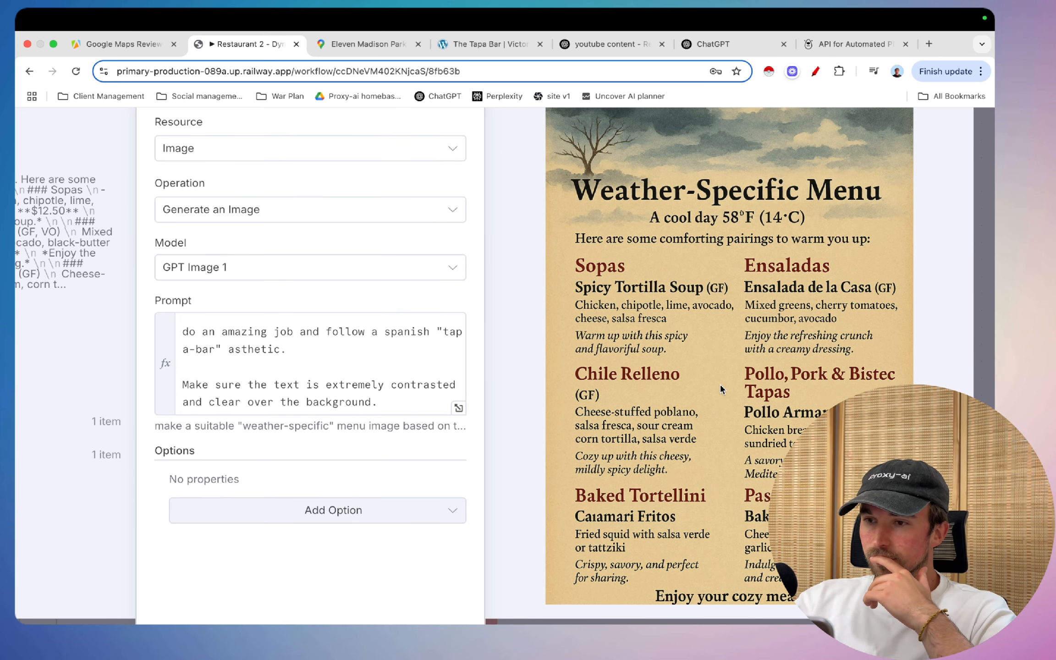
scroll(721, 389, down, 1)
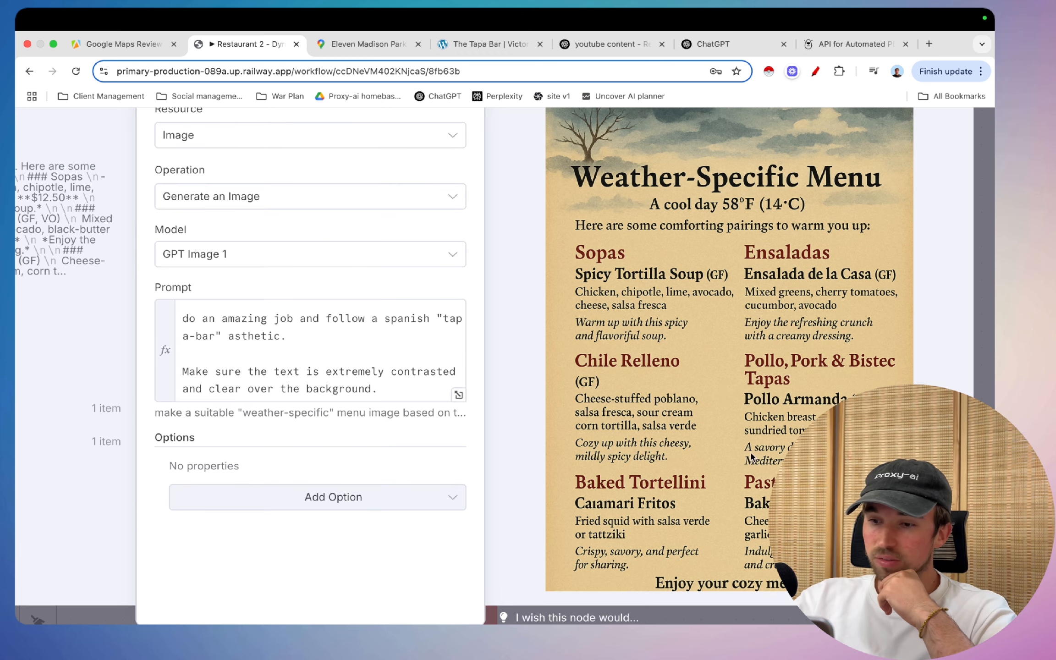
scroll(751, 456, down, 2)
scroll(725, 435, down, 2)
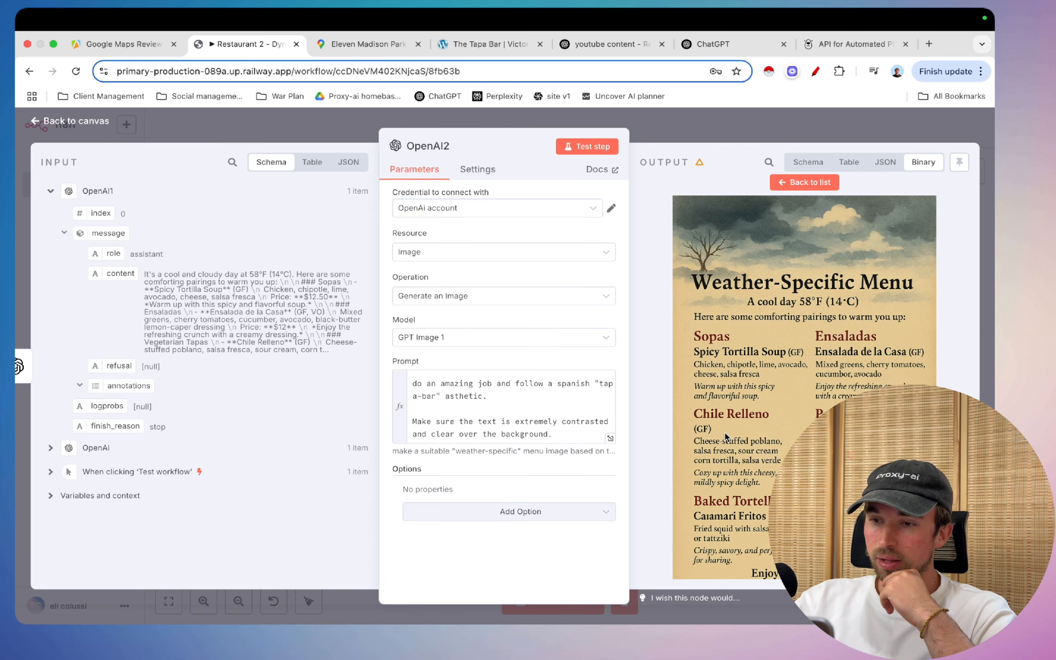
- Reread the full OpenAI2 image prompt in the expression editor, and return to the workflow canvas
scroll(769, 403, up, 2)
scroll(709, 387, left, 1)
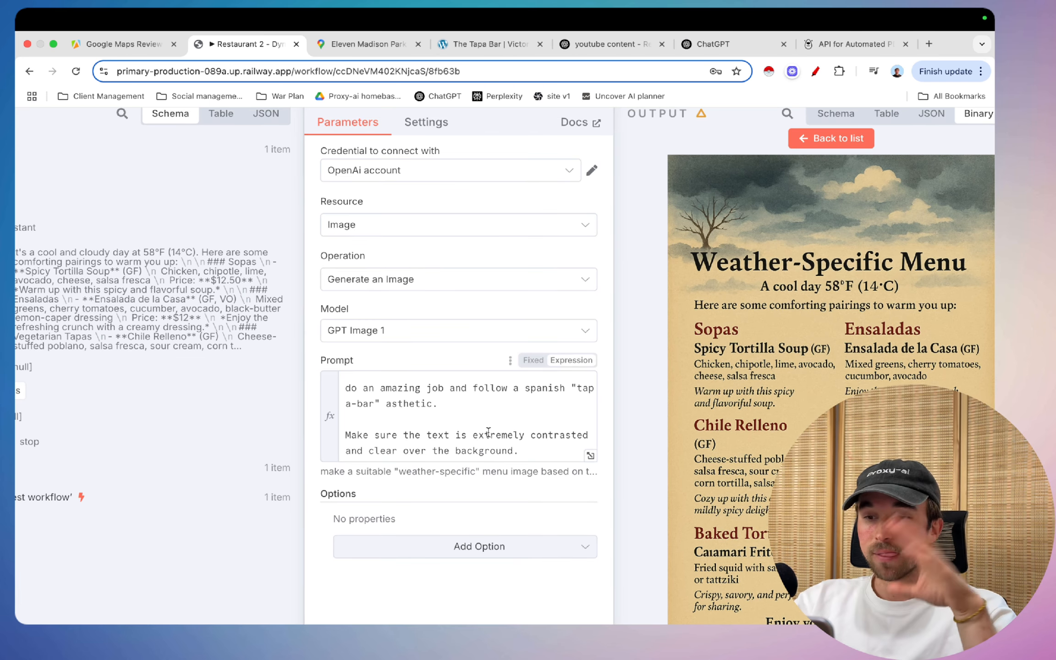
scroll(488, 432, down, 2)
click(590, 391)
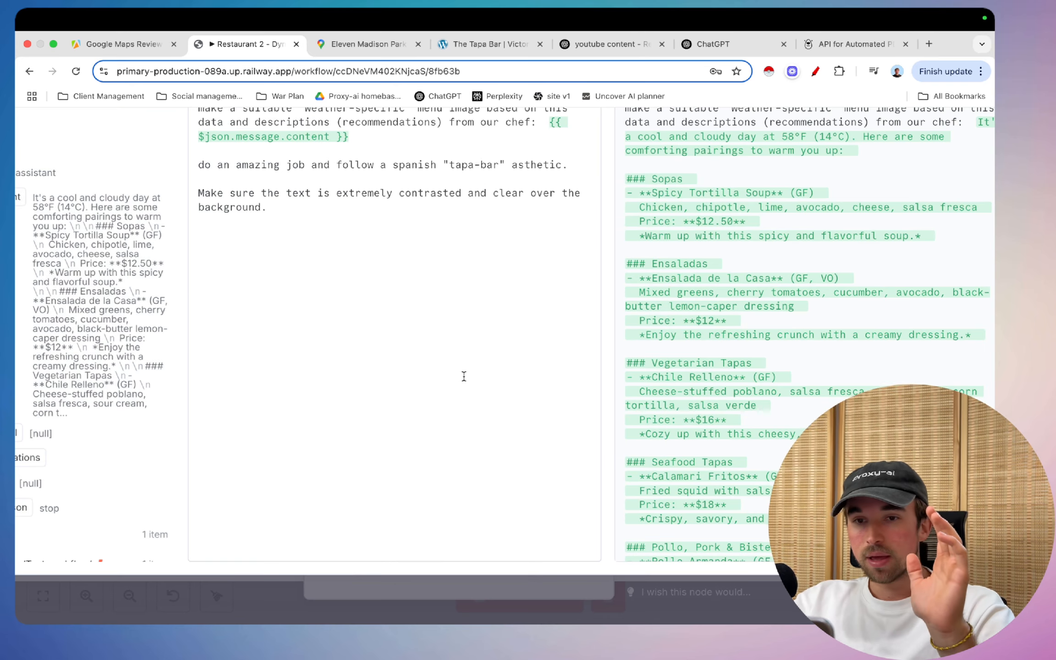
scroll(464, 377, down, 3)
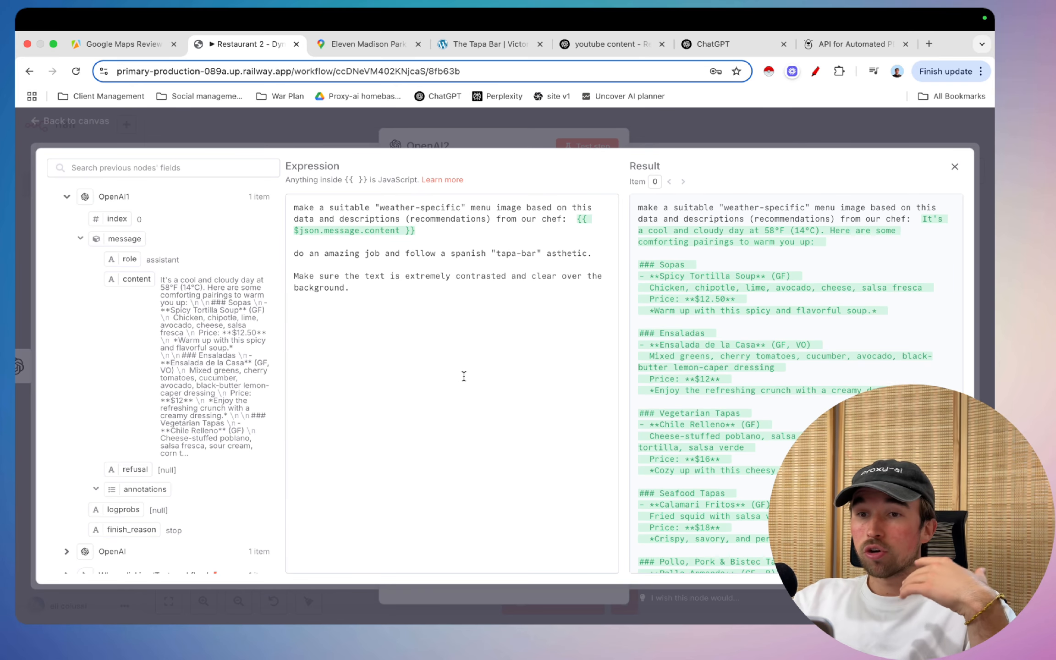
click(460, 366)
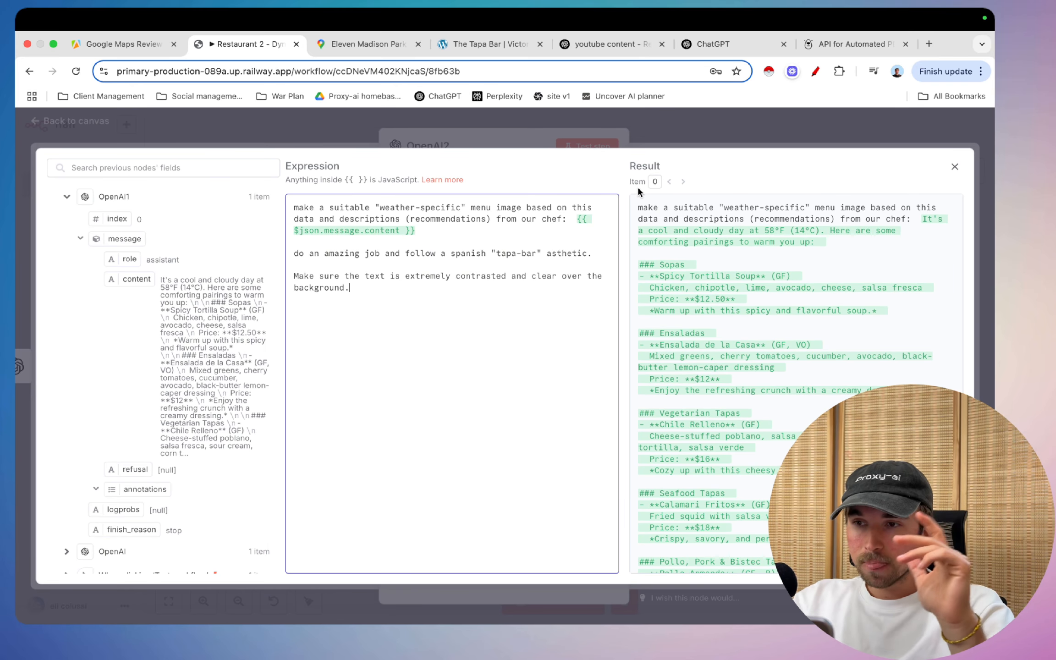
click(670, 134)
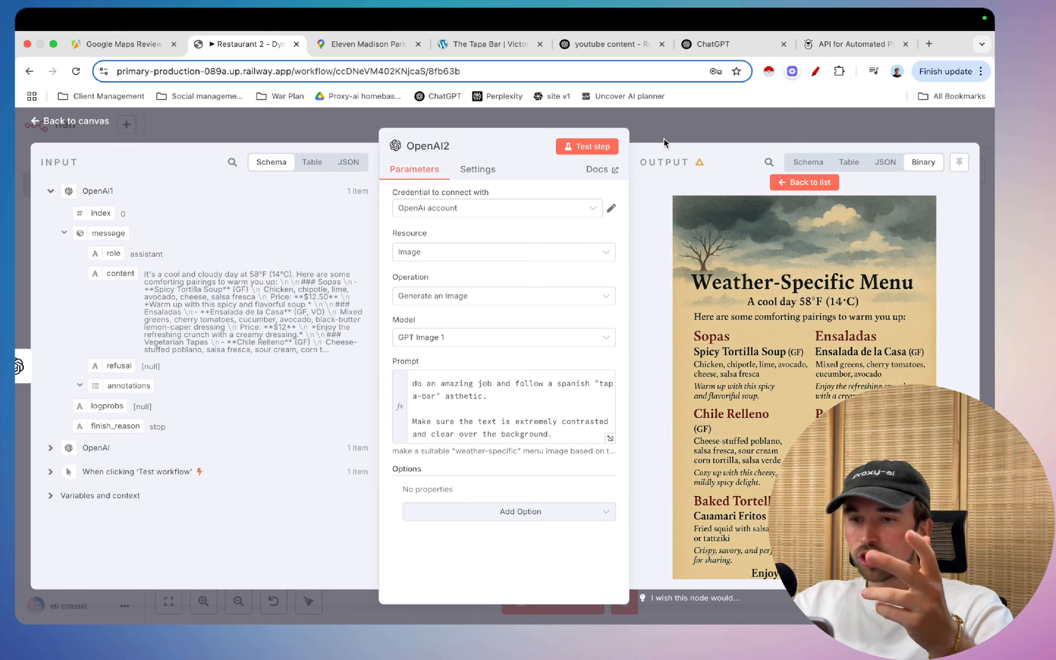
click(691, 135)
scroll(635, 340, left, 1)
scroll(635, 340, down, 4)
scroll(636, 340, up, 1)
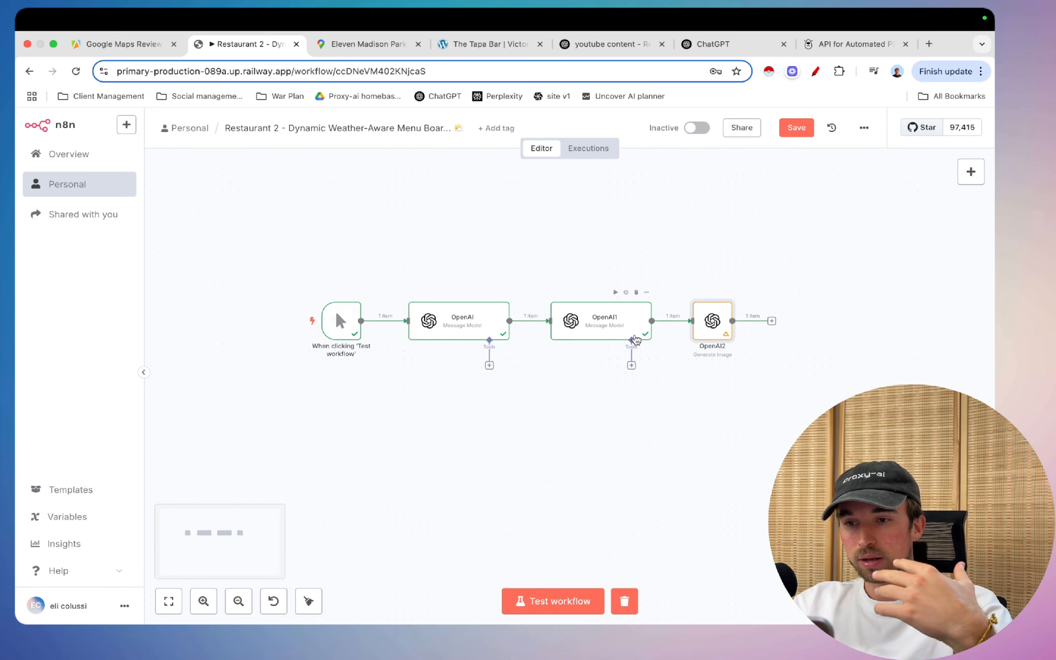
scroll(635, 340, up, 1)
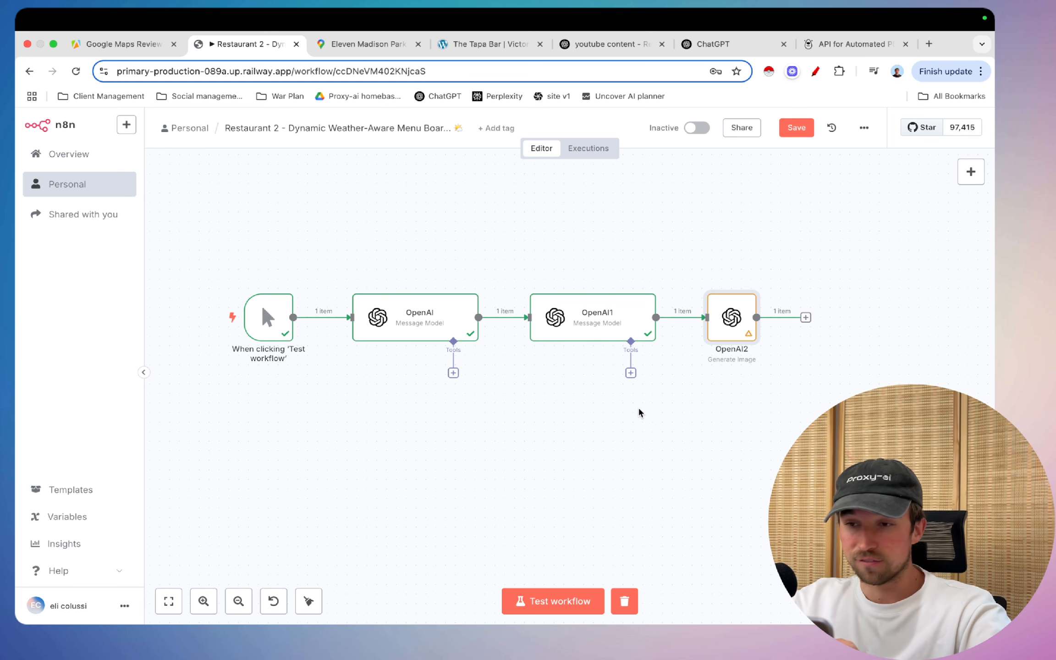
scroll(566, 417, left, 1)
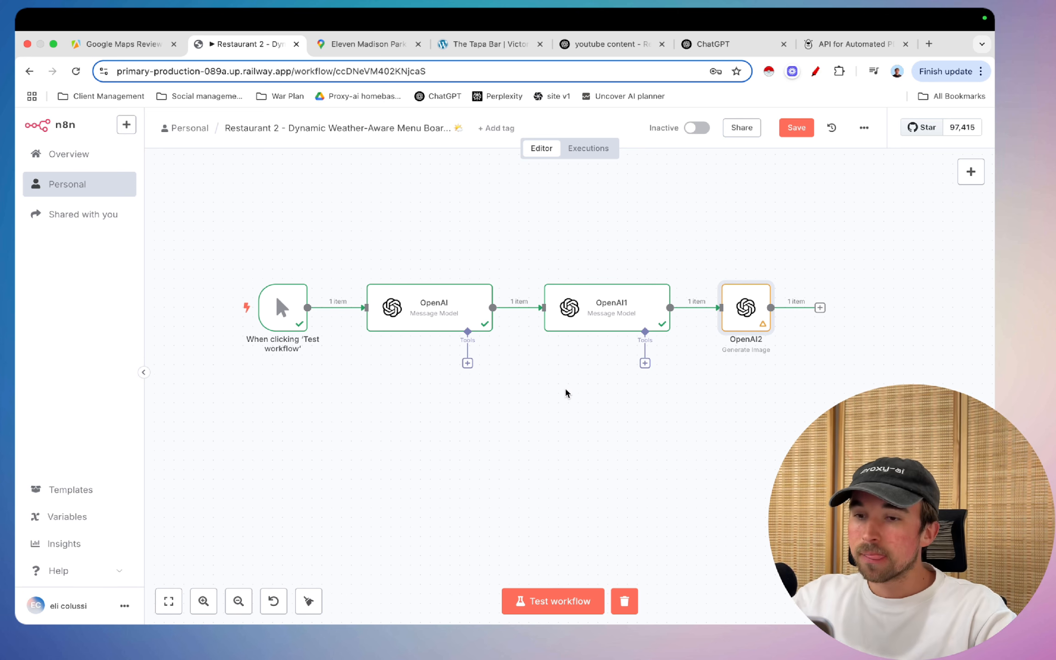
scroll(566, 394, right, 2)
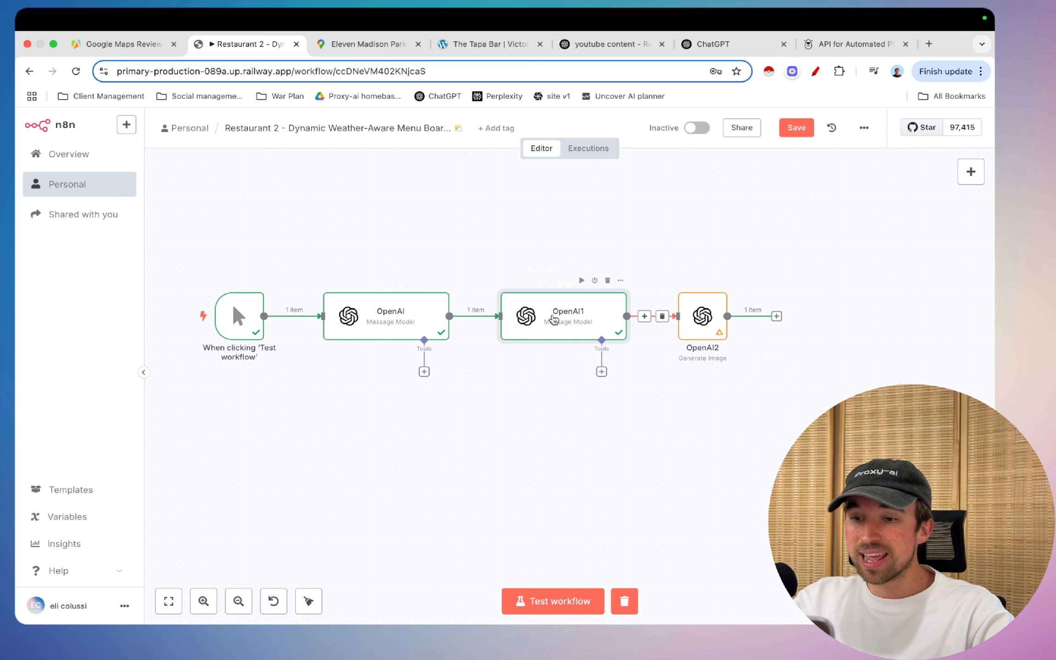
- Open the OpenAI1 node, review its model and message prompts, and close it
double_click(564, 321)
scroll(502, 339, down, 3)
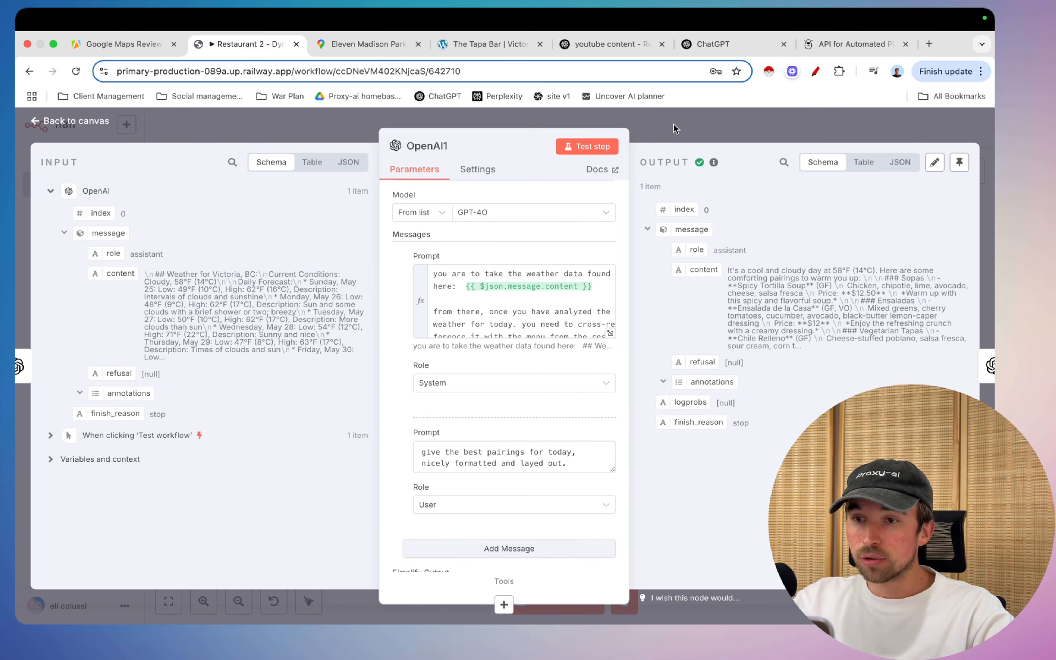
key(Escape)
scroll(562, 452, right, 2)
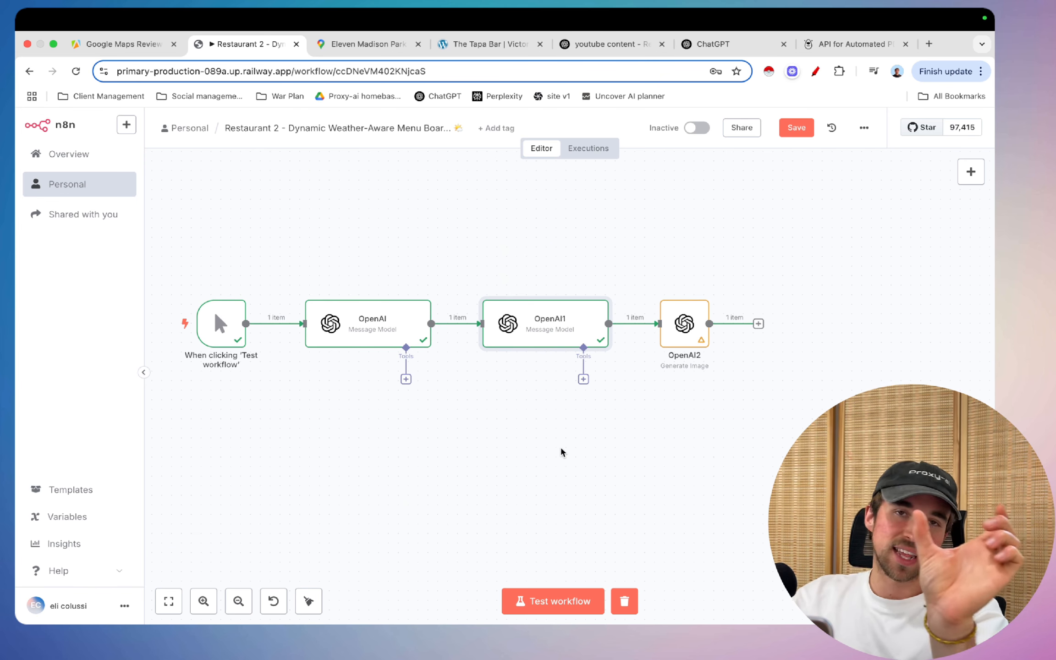
- Recheck the OpenAI2 node's prompt and generated menu image, close the node, and save the Restaurant 2 workflow
click(690, 326)
double_click(690, 326)
click(710, 348)
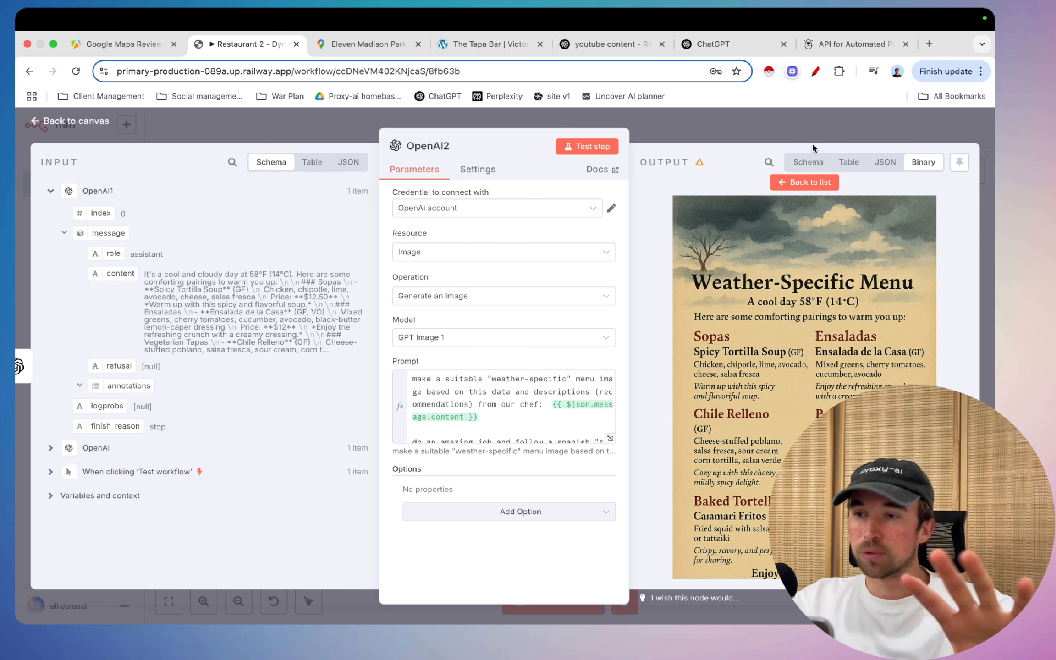
click(796, 140)
click(796, 136)
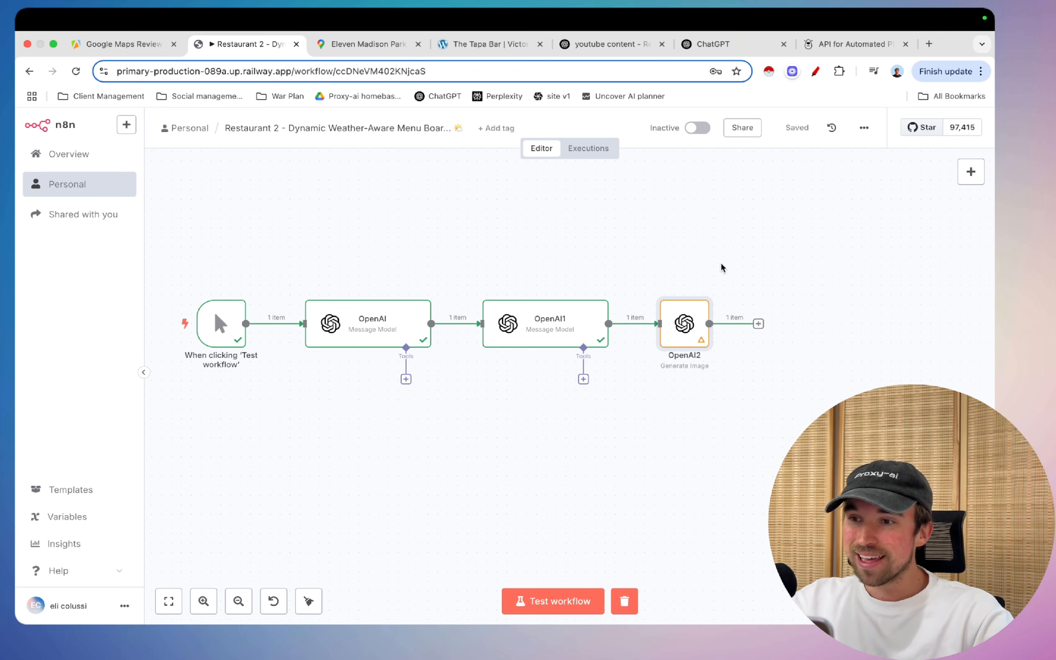
scroll(656, 192, left, 1)
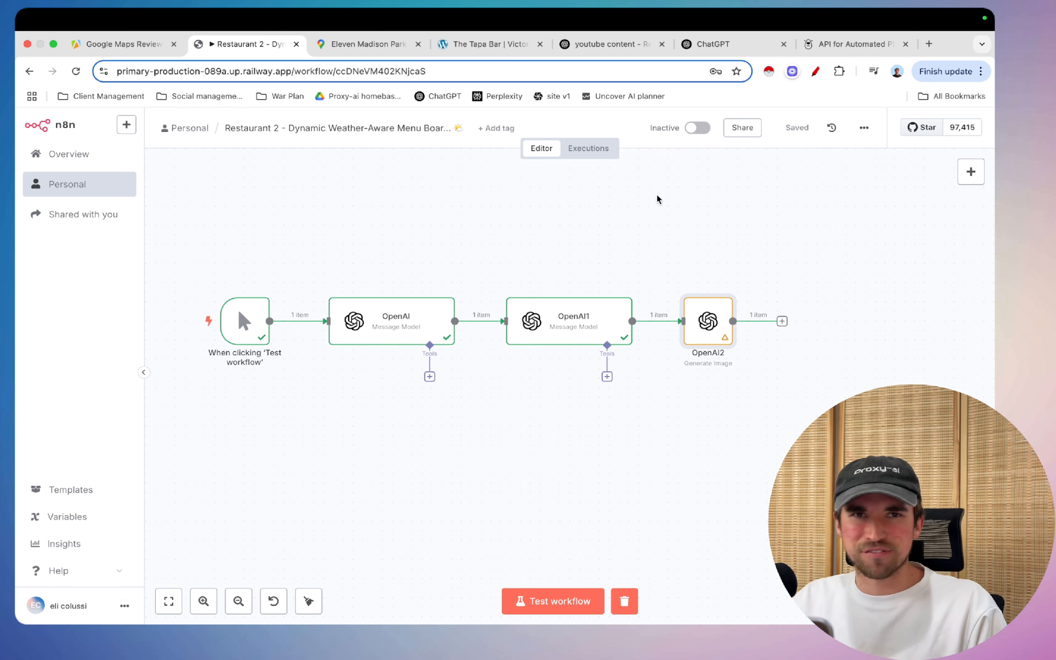
scroll(620, 252, left, 2)
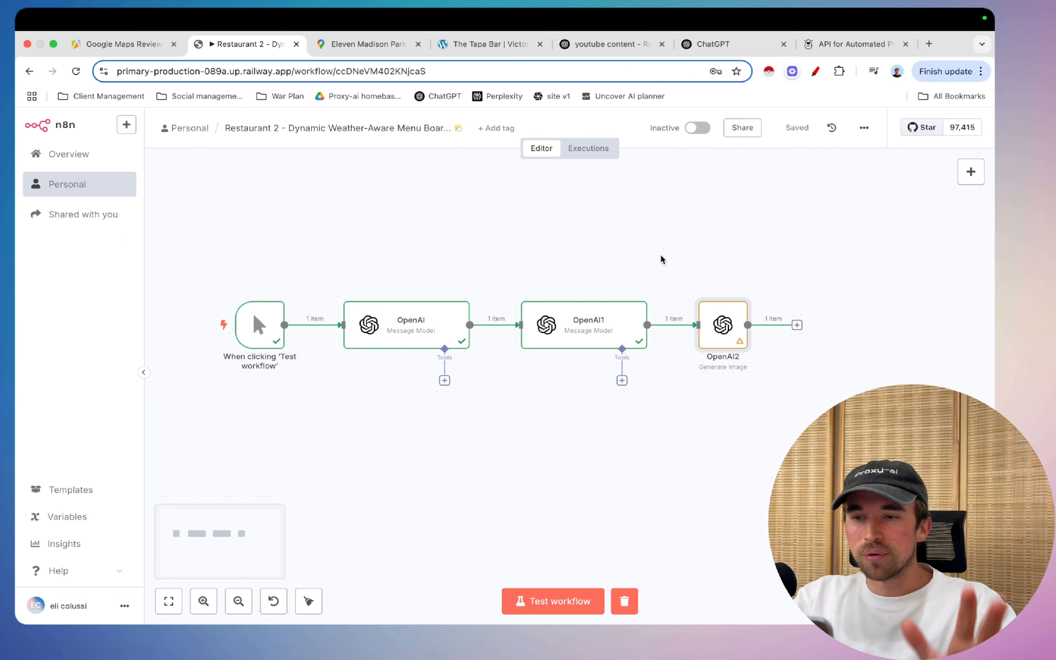
scroll(660, 258, up, 5)
scroll(660, 258, down, 5)
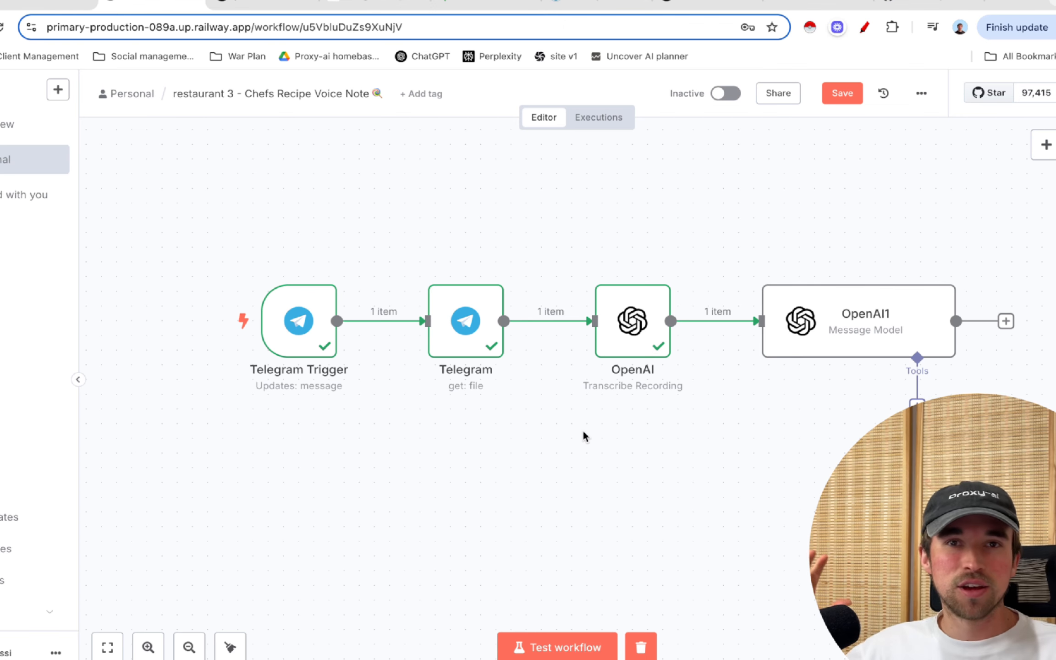
- Inspect the Telegram Trigger node in the restaurant 3 workflow, including its credential options, trigger event and file download setting, and close it
scroll(583, 430, right, 2)
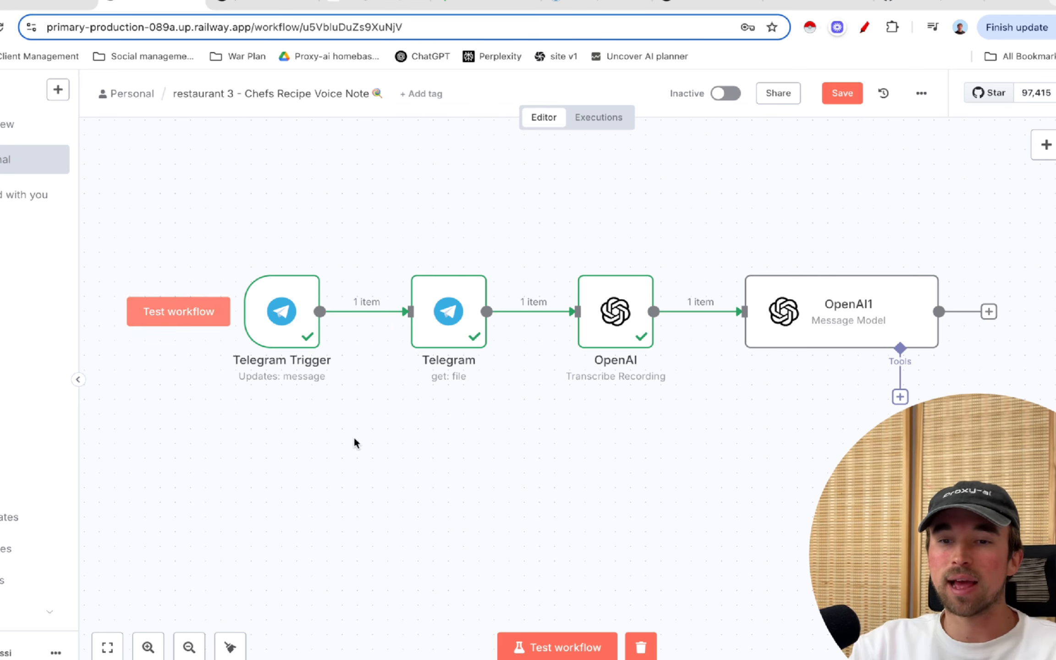
double_click(288, 326)
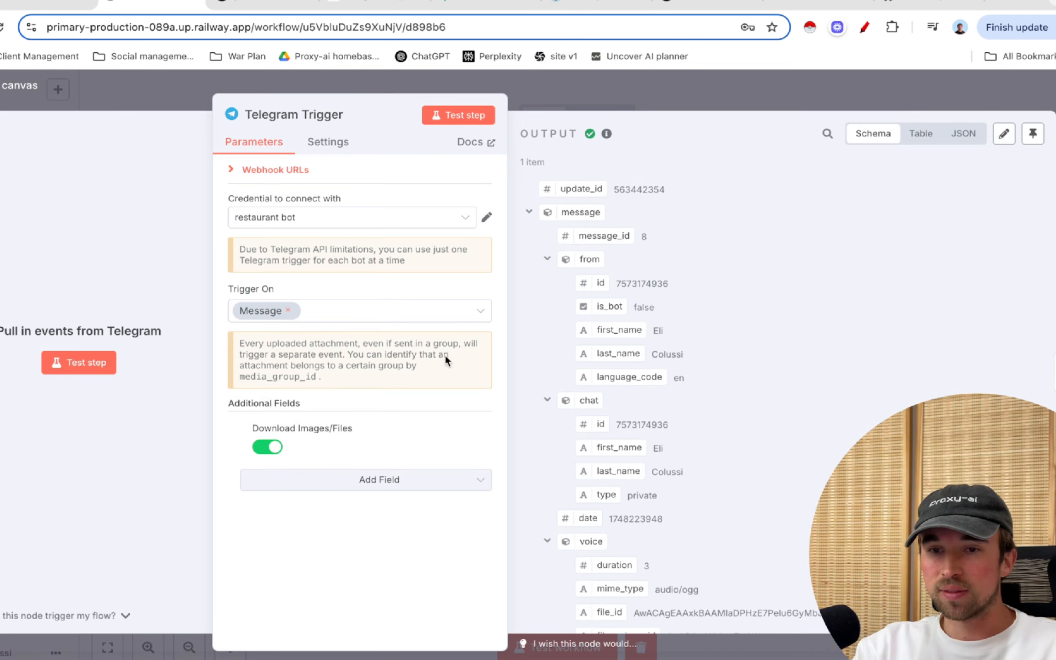
click(437, 222)
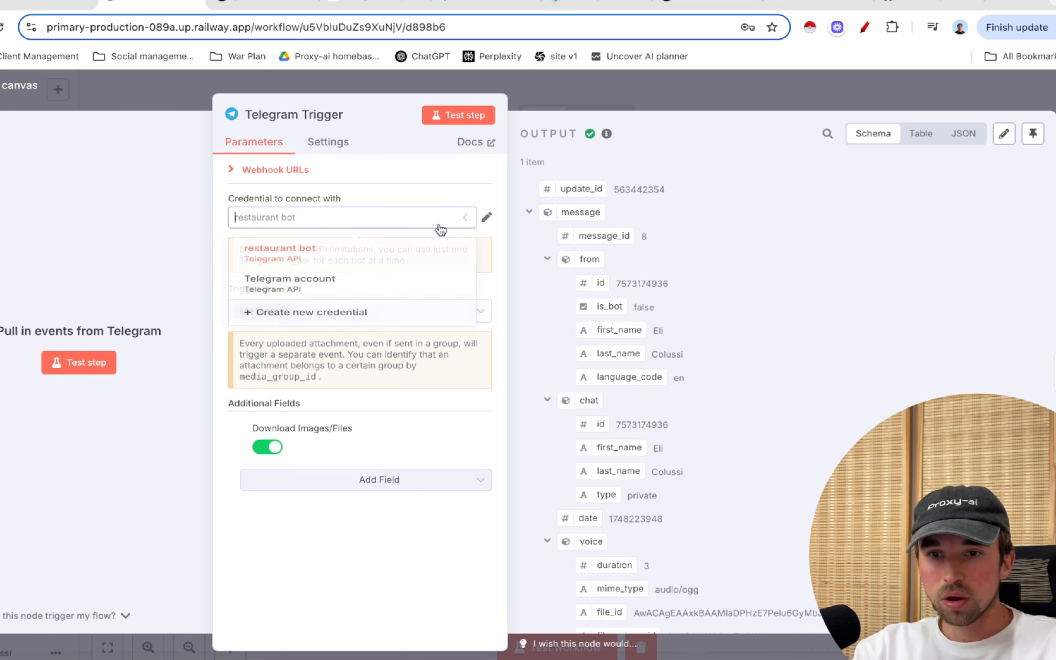
click(405, 224)
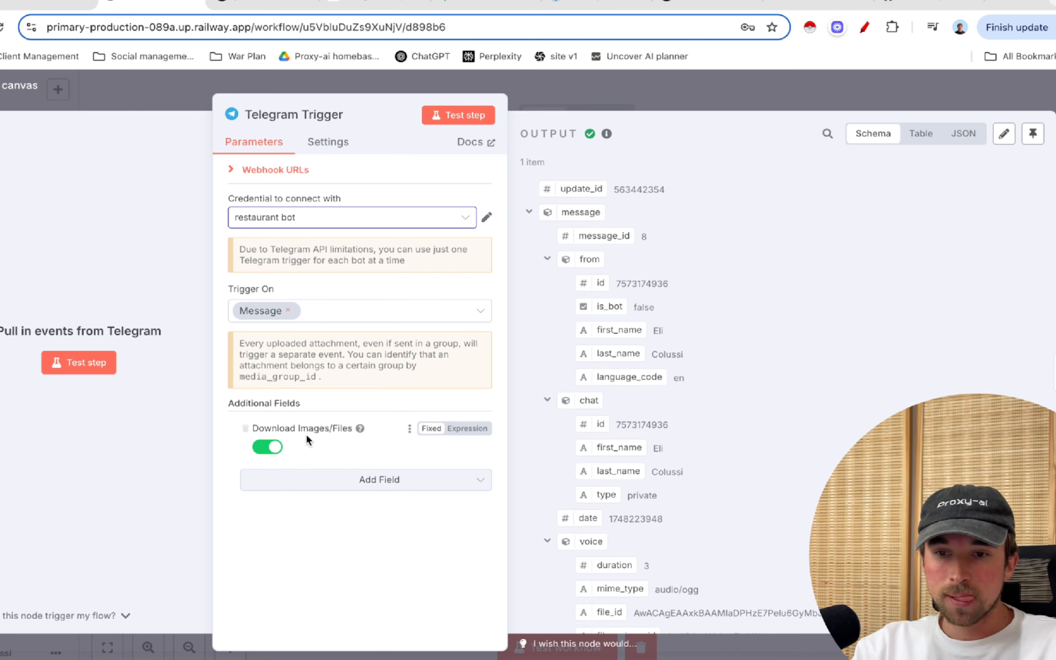
click(561, 96)
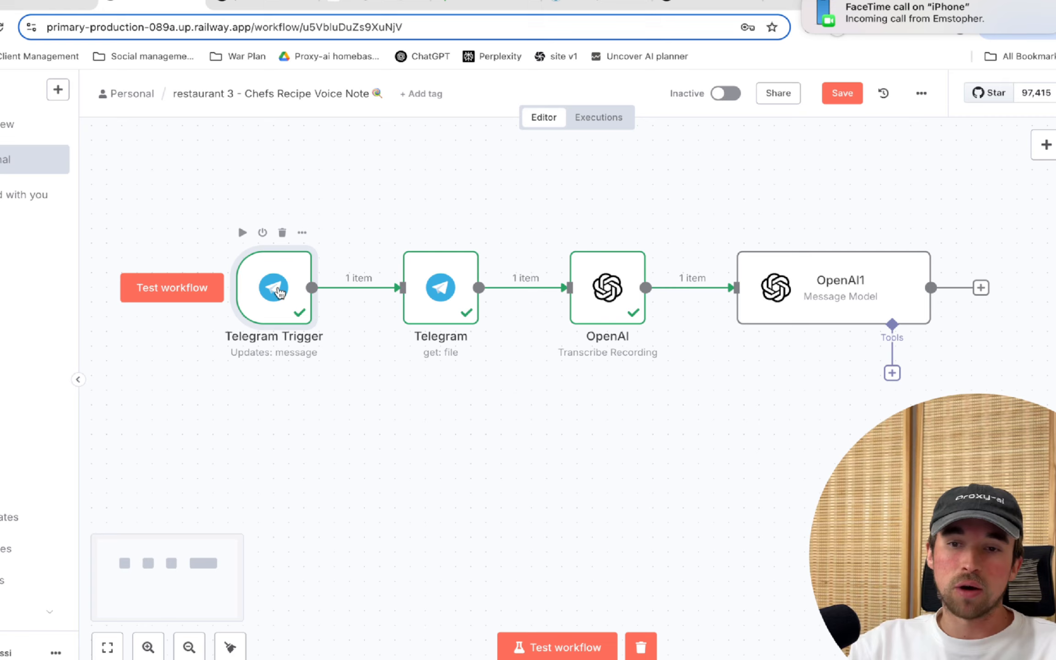
double_click(277, 288)
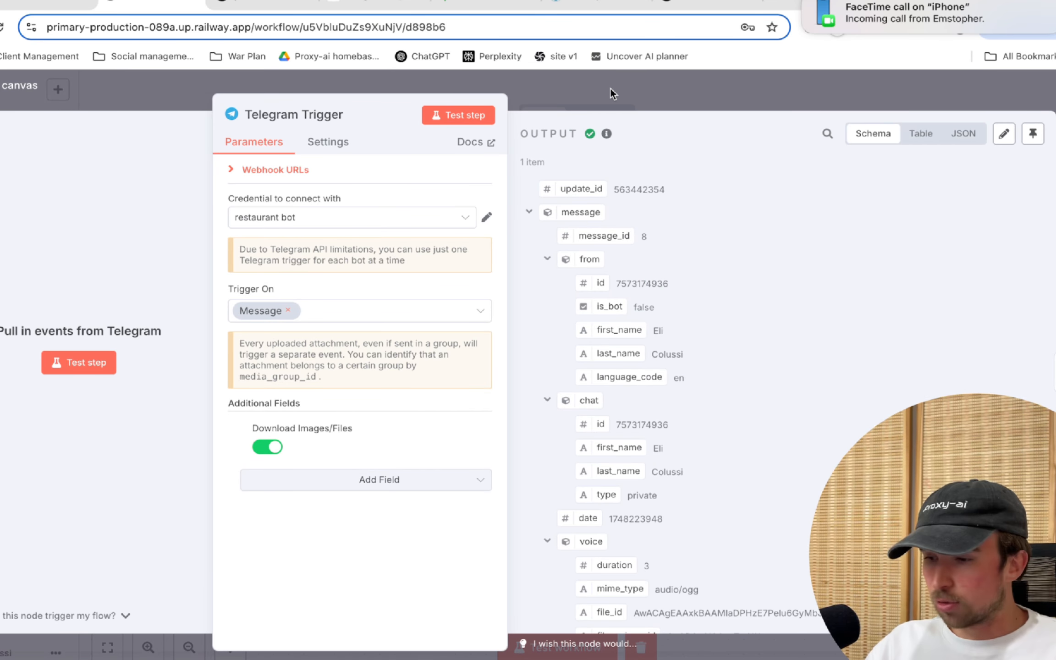
click(575, 102)
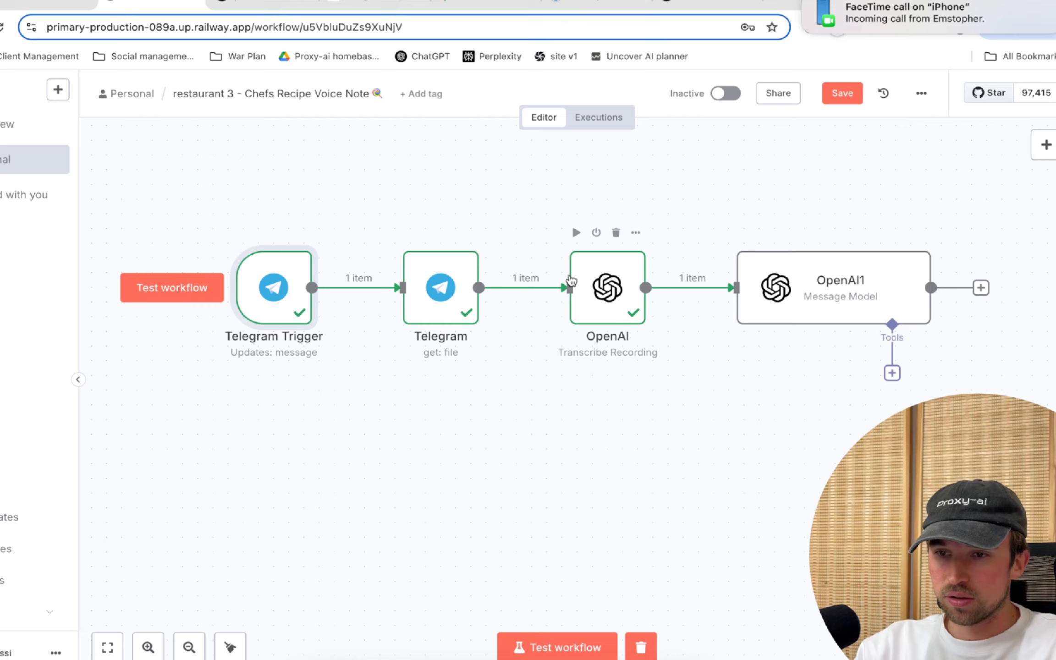
- Switch to the Telegram app window showing the restaurant recipe bot chat
key(ctrl+Up)
click(882, 303)
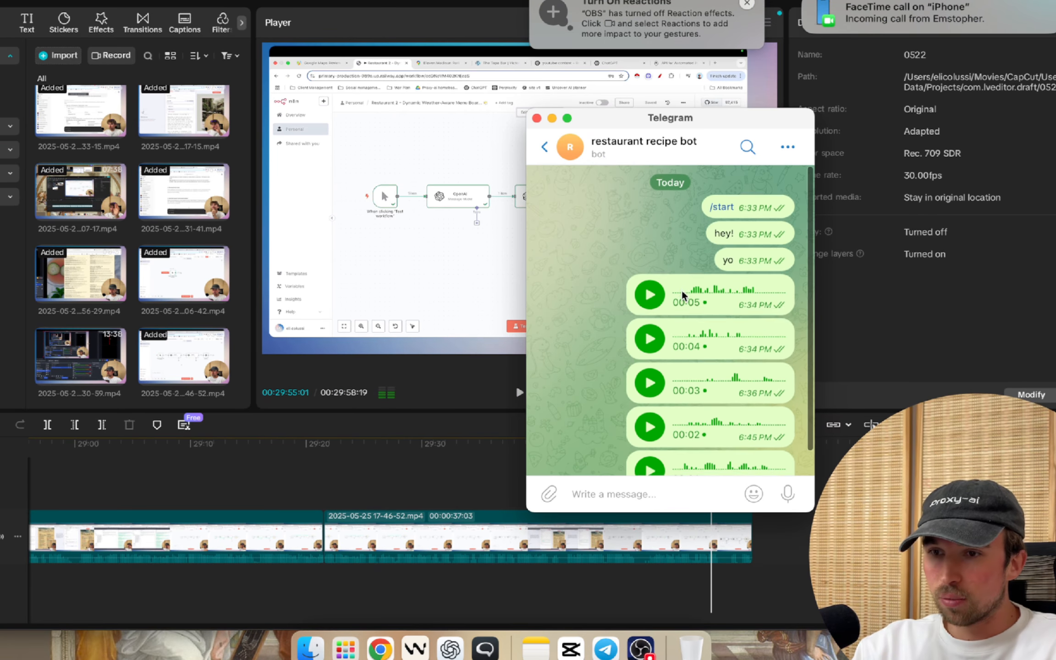
- Open the BotFather chat, examine its bot creation messages, and draft a slash command for a bot without sending it
click(540, 146)
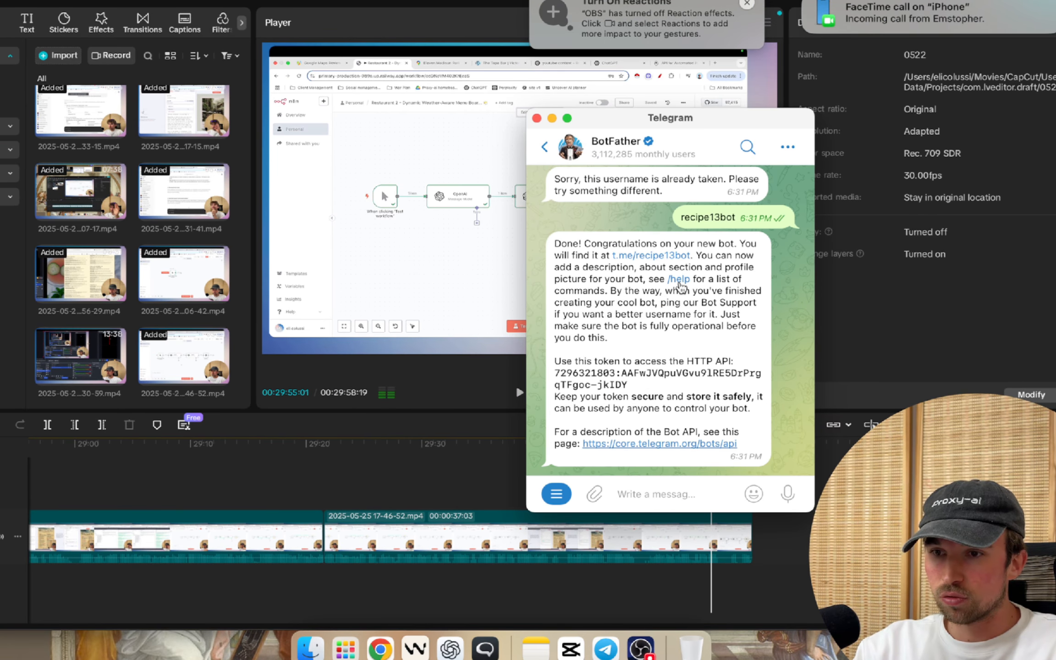
text(/bo)
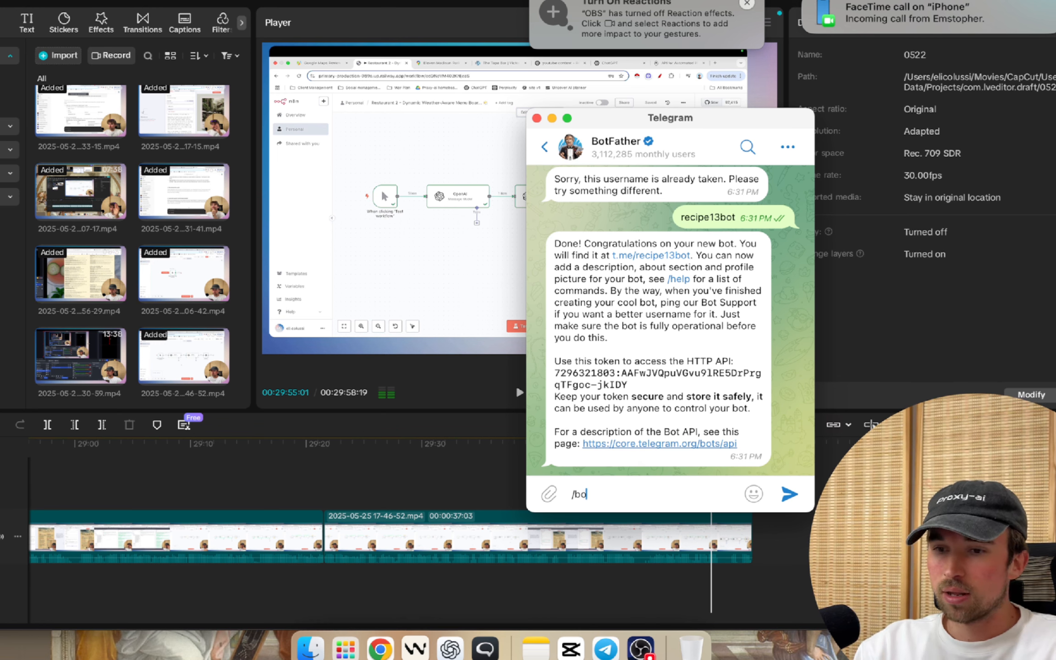
key(BackSpace)
text(ot)
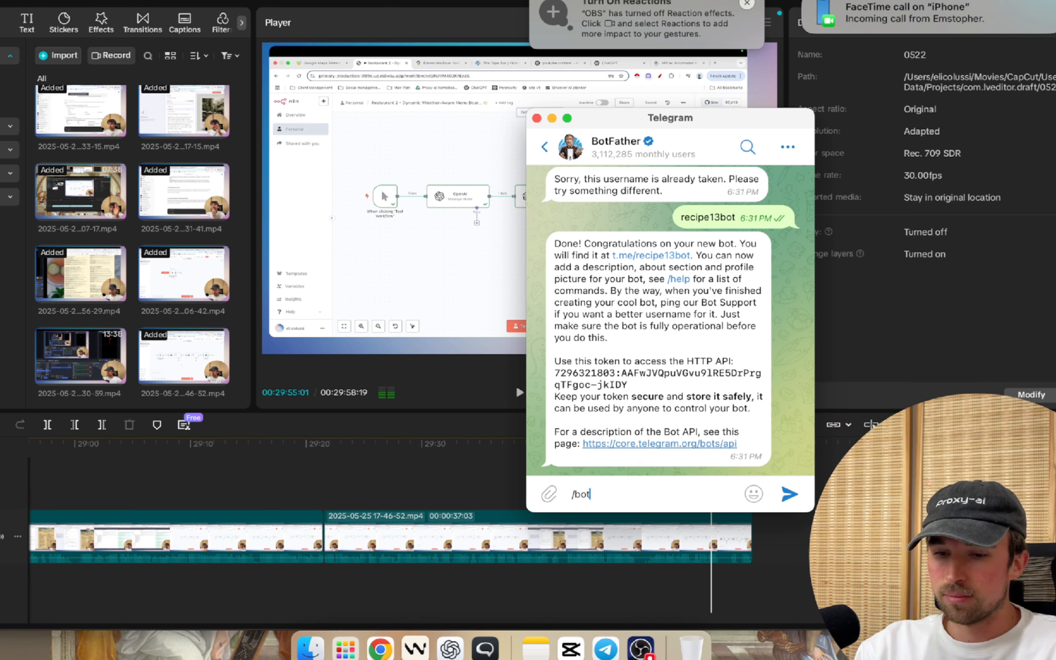
key(BackSpace)
key(BackSpace)
key(BackSpace)
text(n)
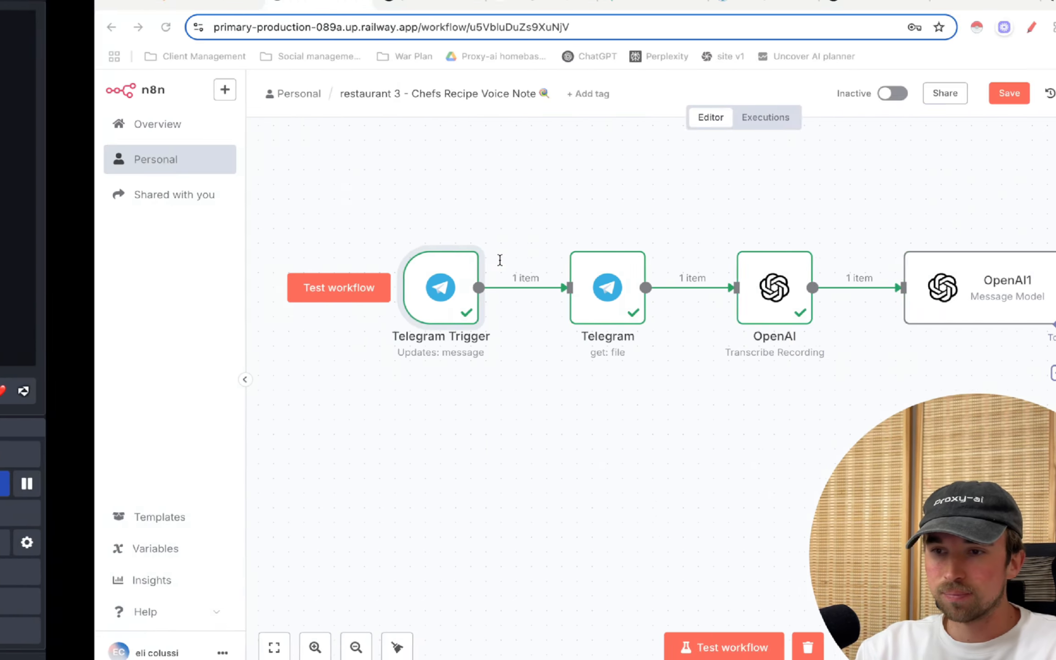
- Switch to n8n, check the Telegram Trigger node's credential options with restaurant bot selected, and close the node
double_click(275, 293)
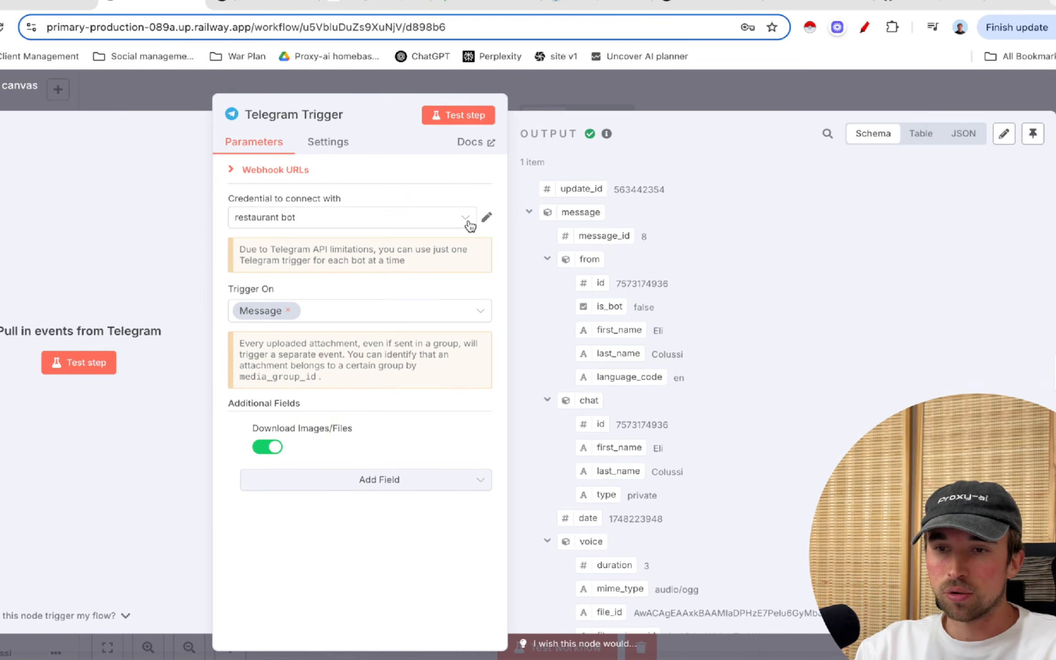
click(429, 228)
click(285, 257)
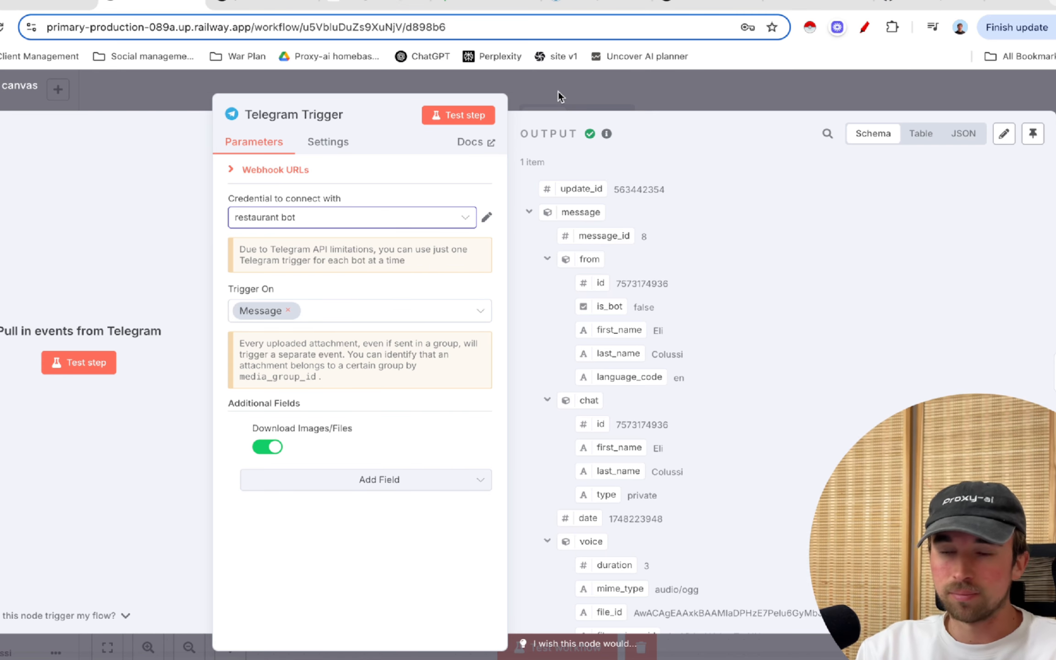
click(319, 212)
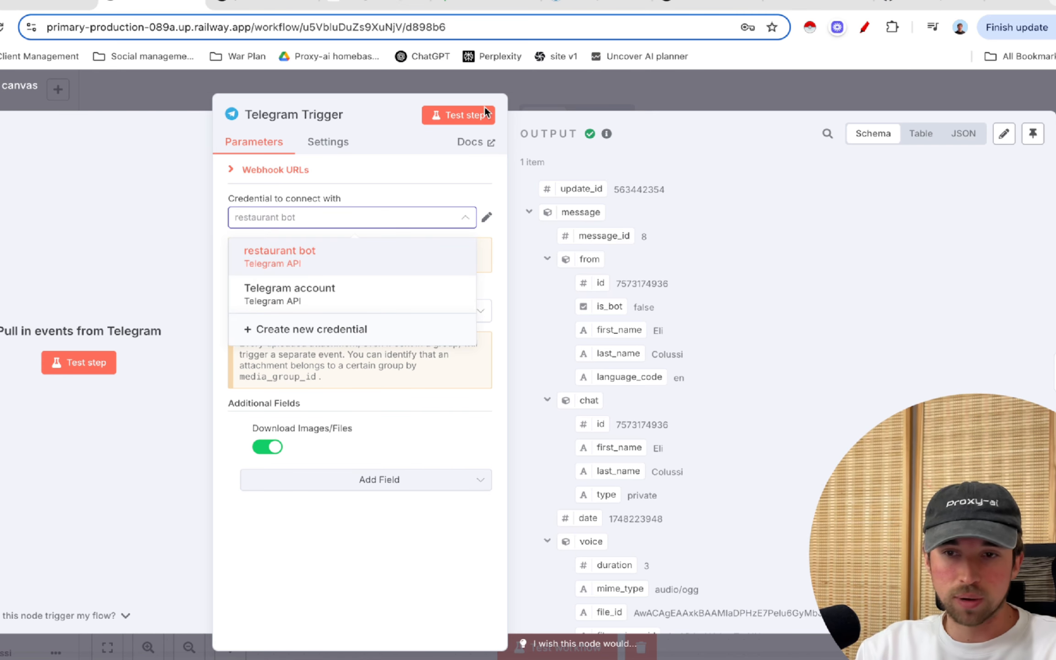
click(560, 76)
- Inspect the Telegram node's voice file ID input, file retrieval settings and restaurant bot credential, and close the node
double_click(448, 299)
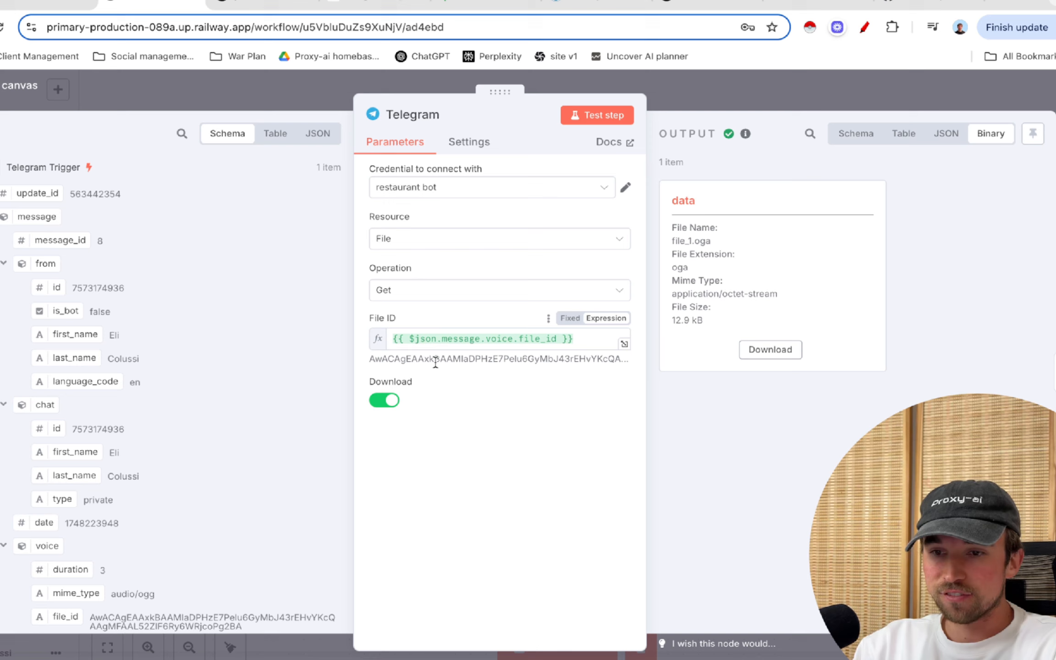
scroll(198, 477, down, 3)
scroll(92, 465, up, 3)
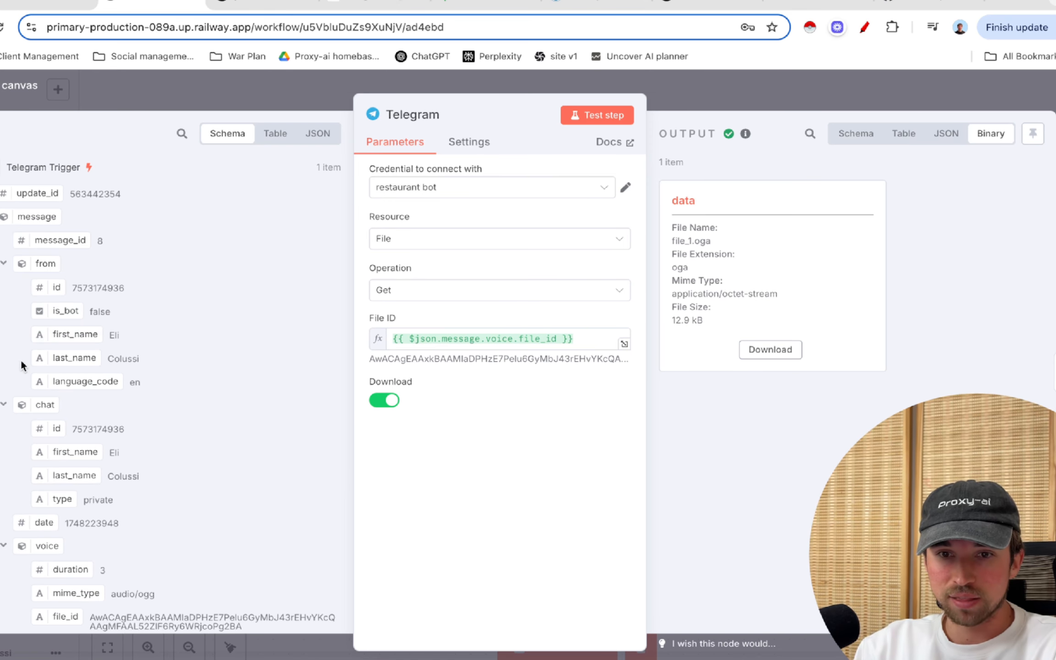
scroll(80, 451, down, 3)
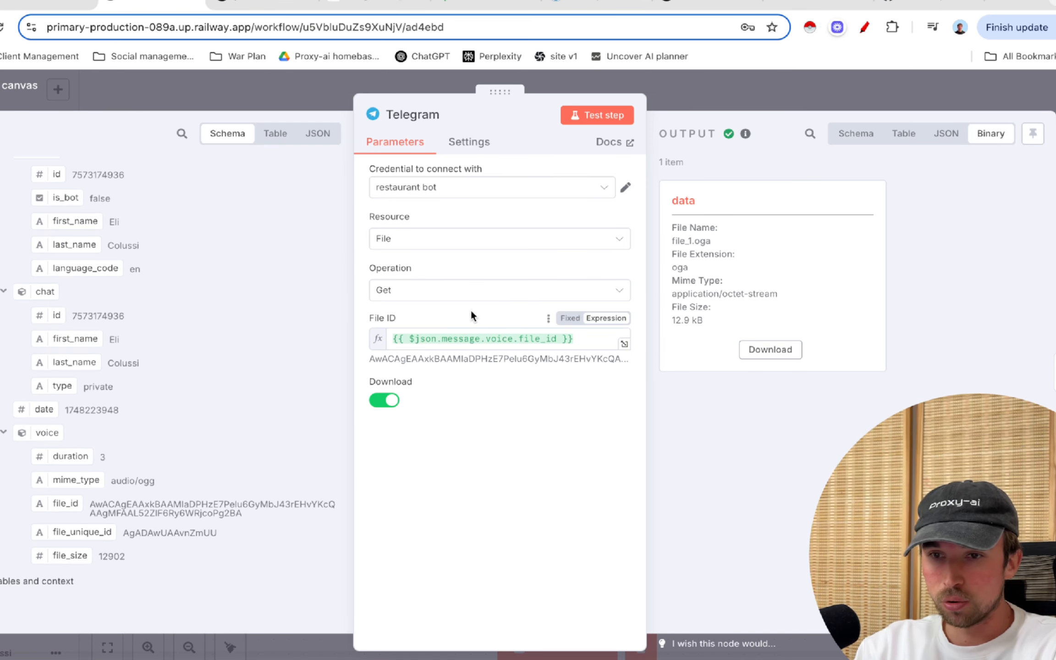
click(457, 196)
click(436, 195)
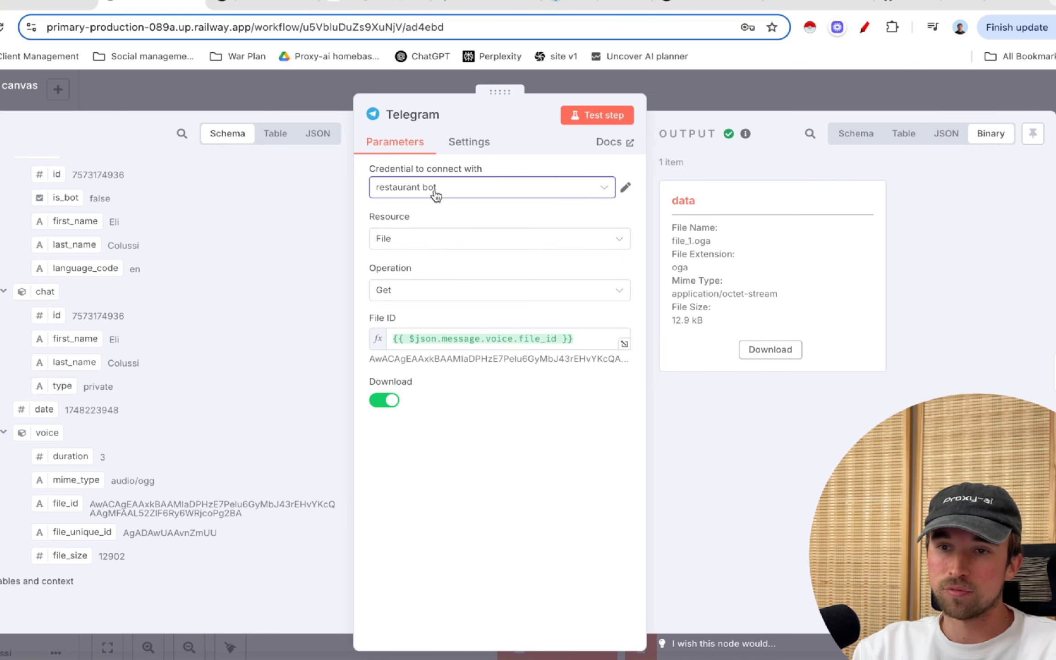
click(718, 86)
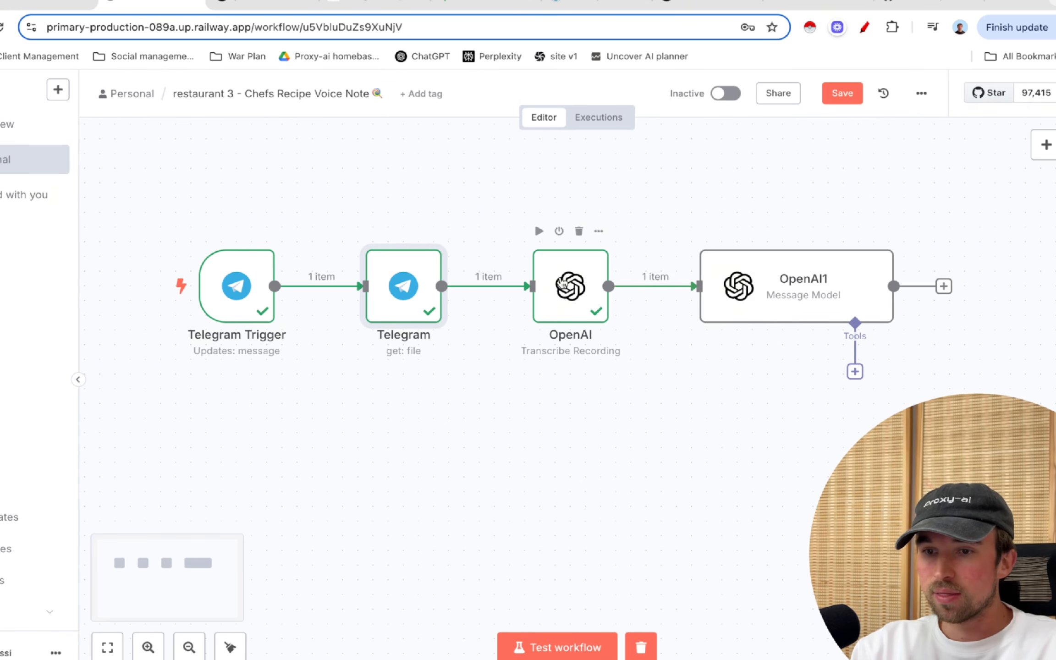
- Inspect the OpenAI node's audio resource, Transcribe a Recording operation and input data field, and close the node
double_click(563, 283)
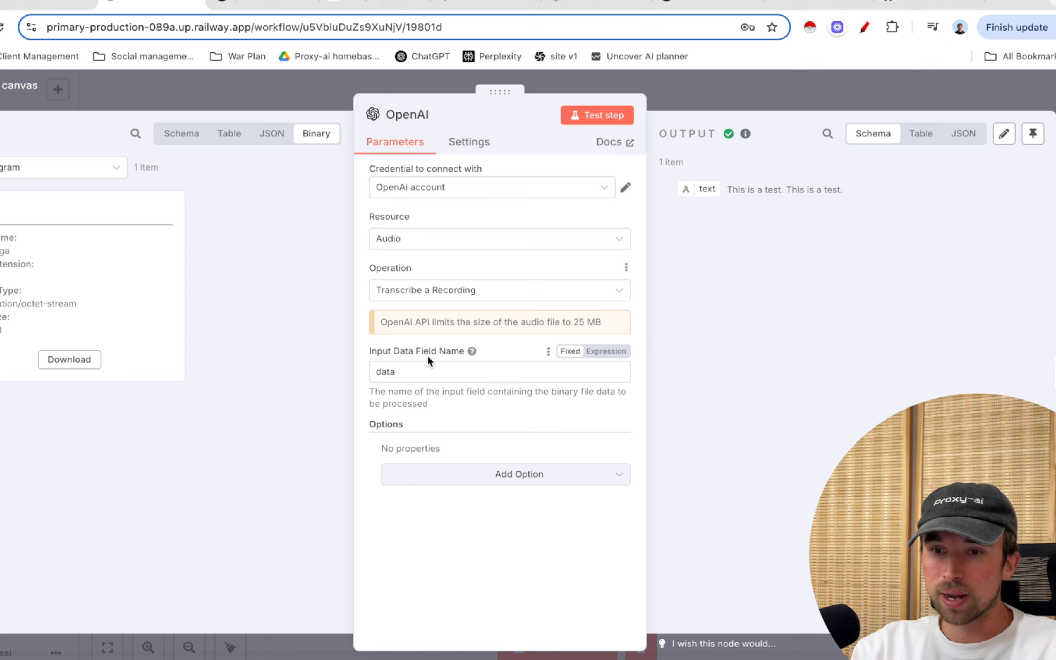
click(467, 290)
click(473, 292)
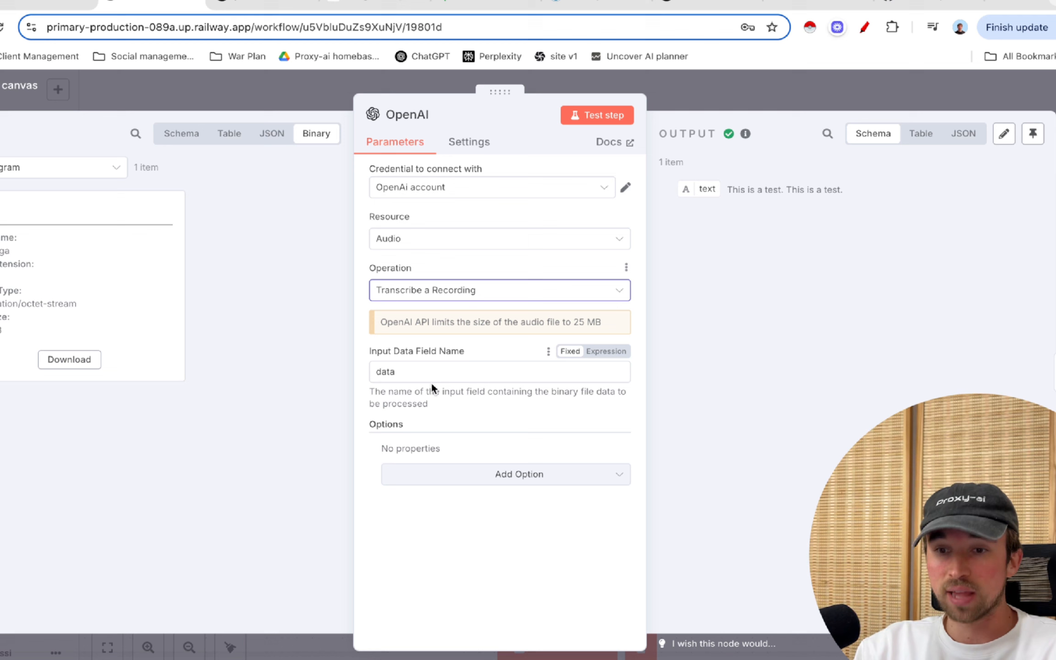
click(3, 85)
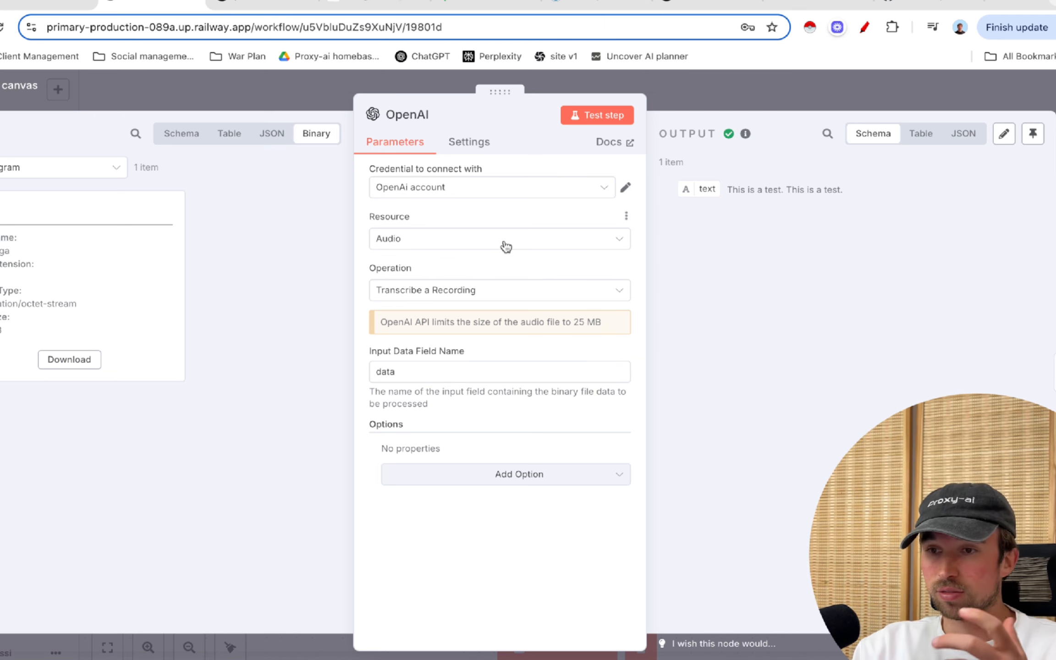
click(784, 97)
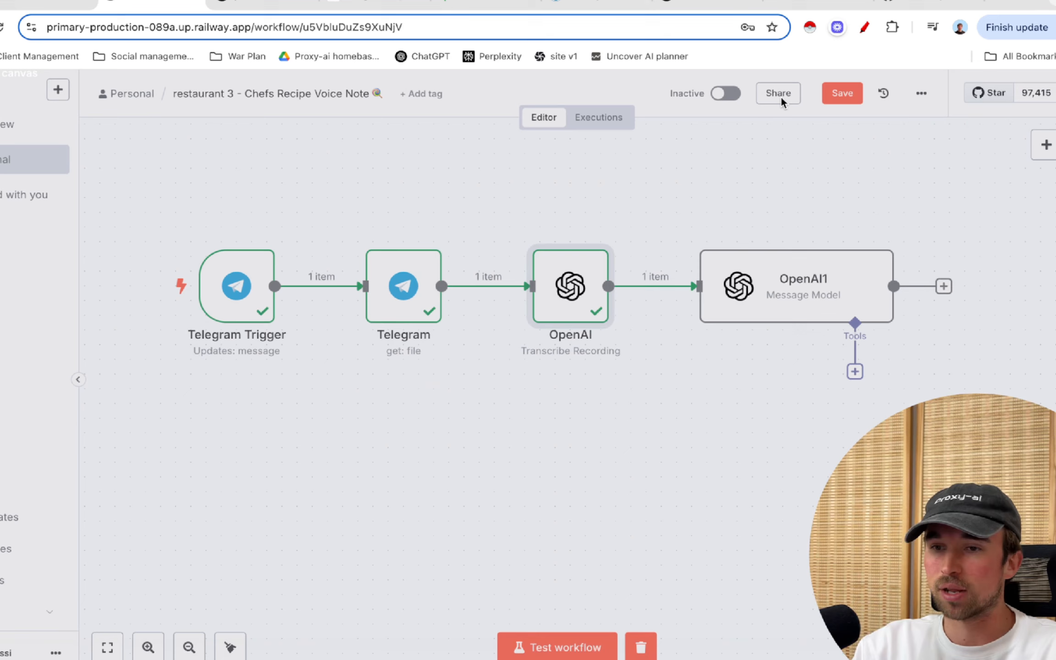
scroll(799, 376, right, 2)
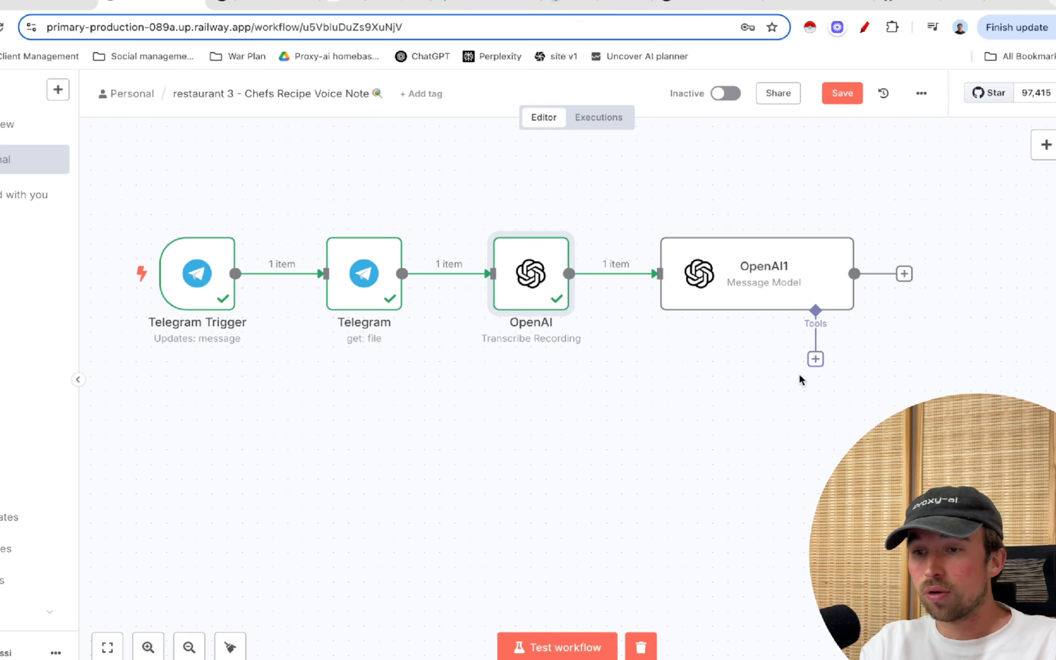
key(ctrl+Left)
key(ctrl+Right)
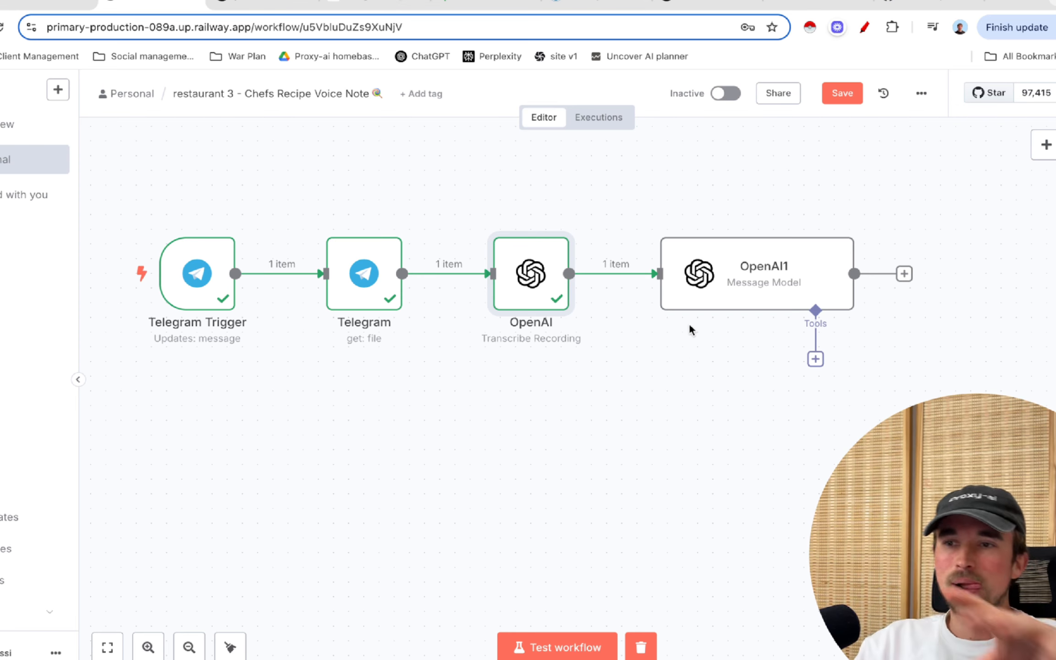
- View the Tapa Bar website's home page and return to the restaurant 3 workflow
click(632, 4)
scroll(493, 321, up, 20)
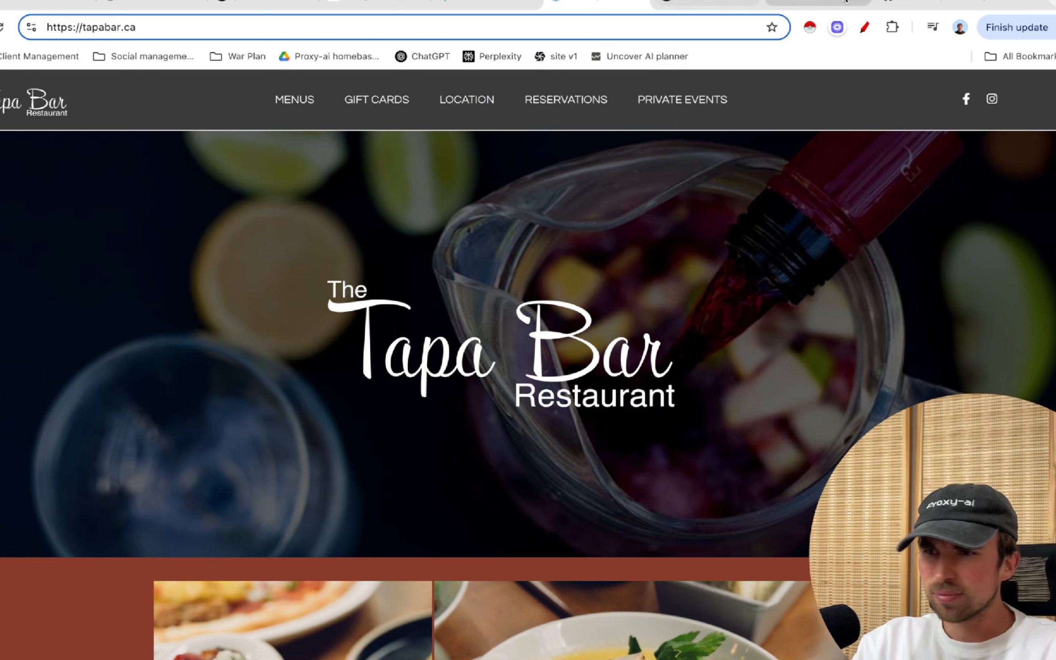
click(136, 4)
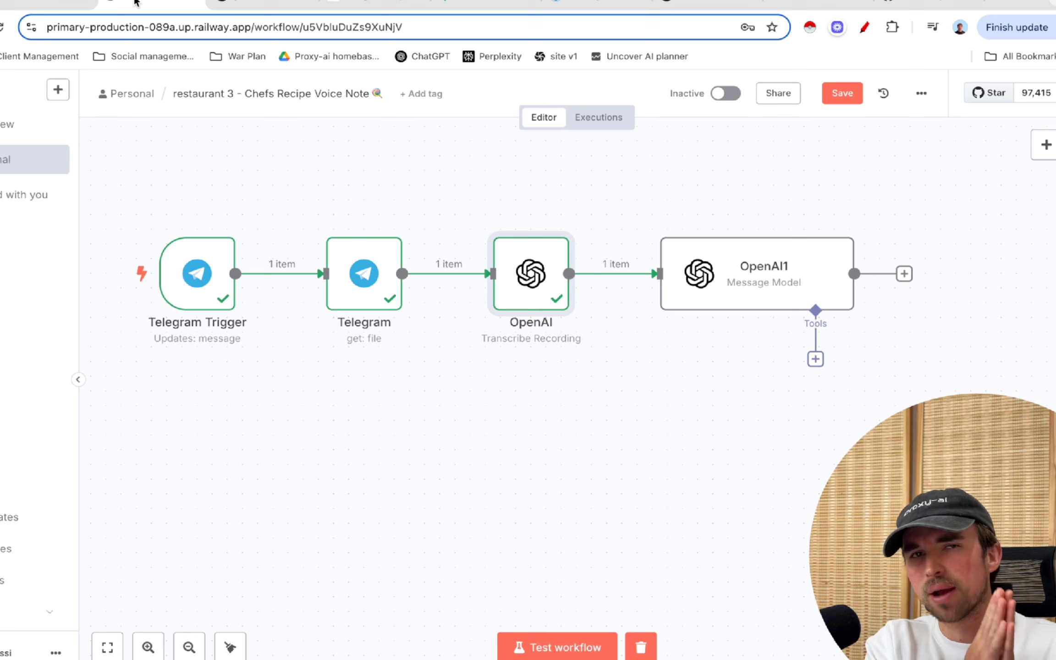